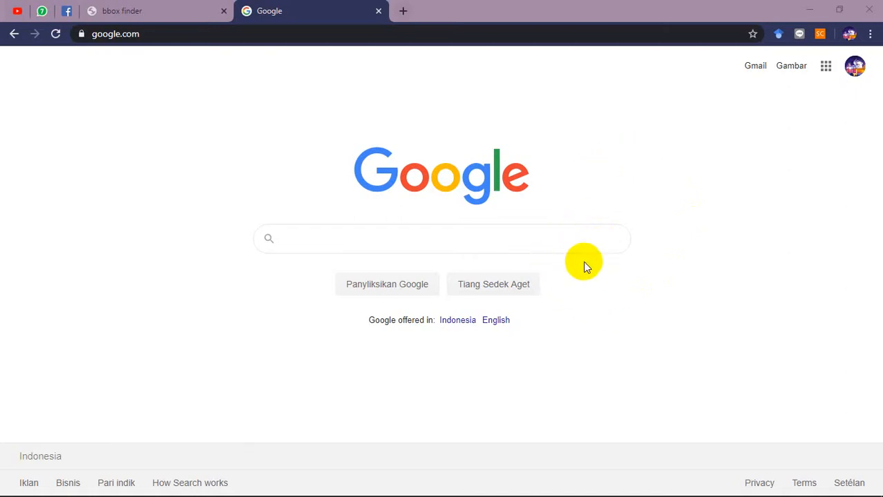
left_click(557, 246)
type("e")
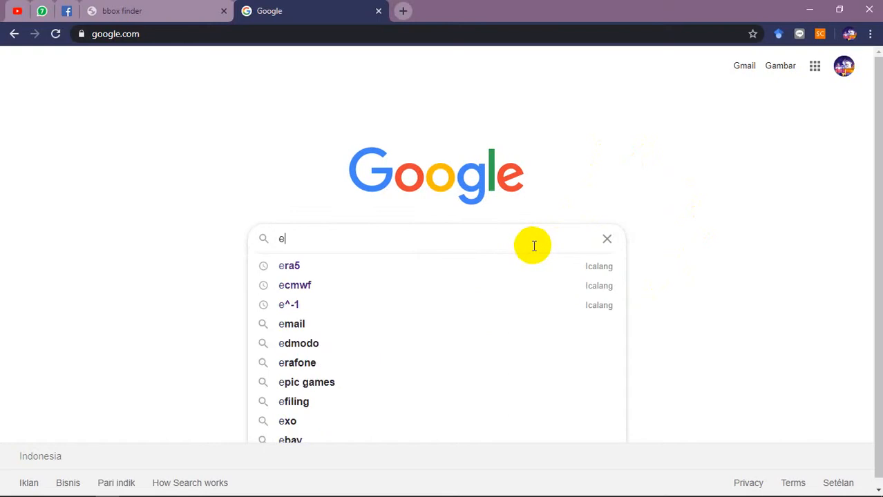
type("ra5")
key("BackSpace")
key("BackSpace")
key("BackSpace")
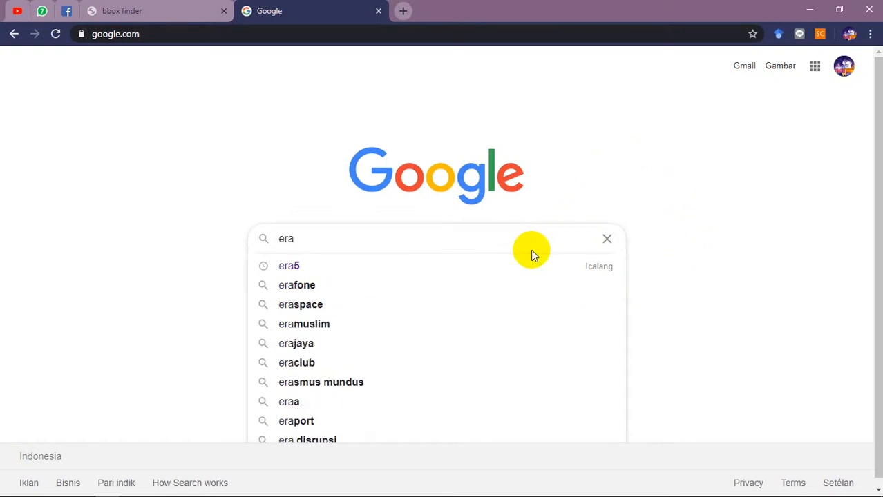
key("BackSpace")
- Search Google for "climate copernicus"
type("c")
key("BackSpace")
type("climate")
key("Down")
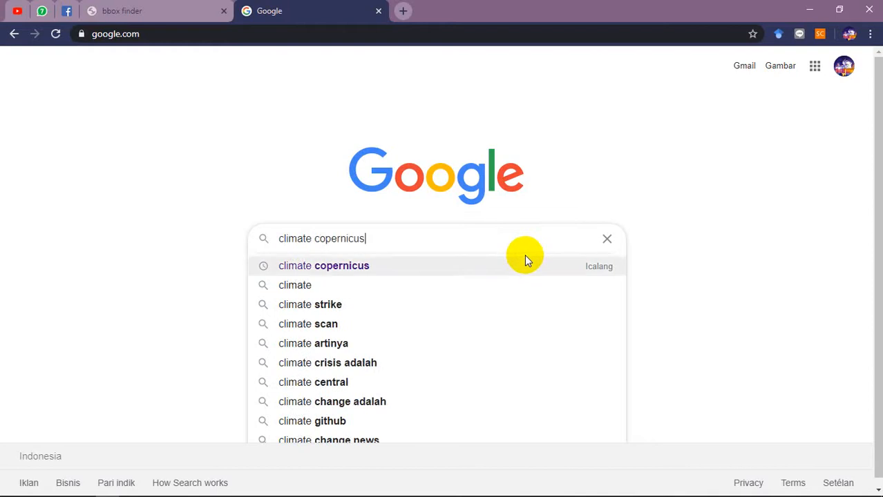
key("Return")
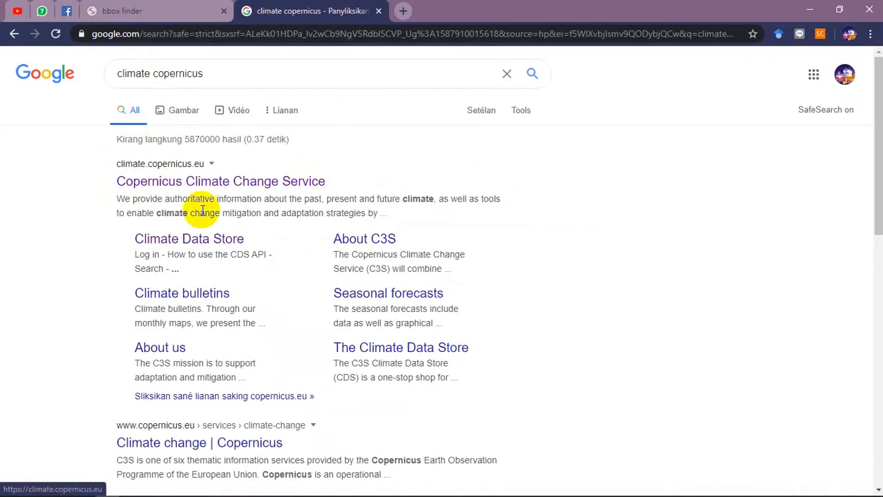
- Open the Copernicus Climate Change Service website from the results and go to its Climate Data Store
left_click(262, 182)
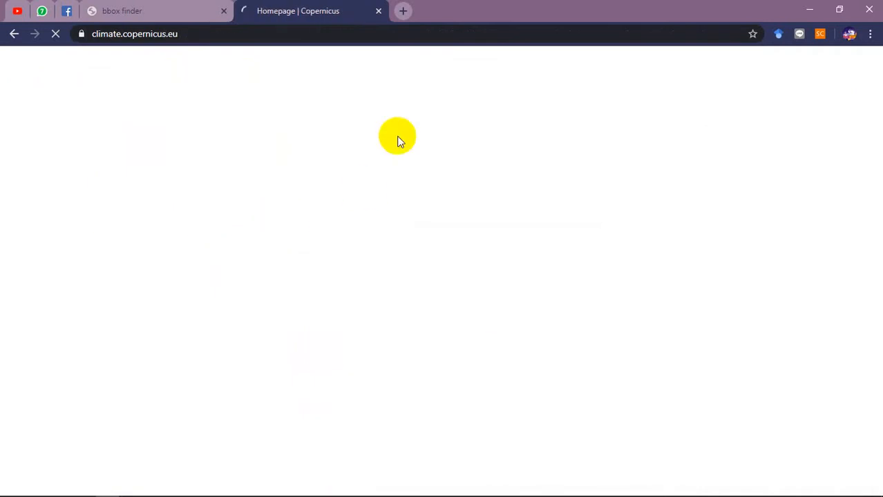
scroll(456, 179, "down", 3)
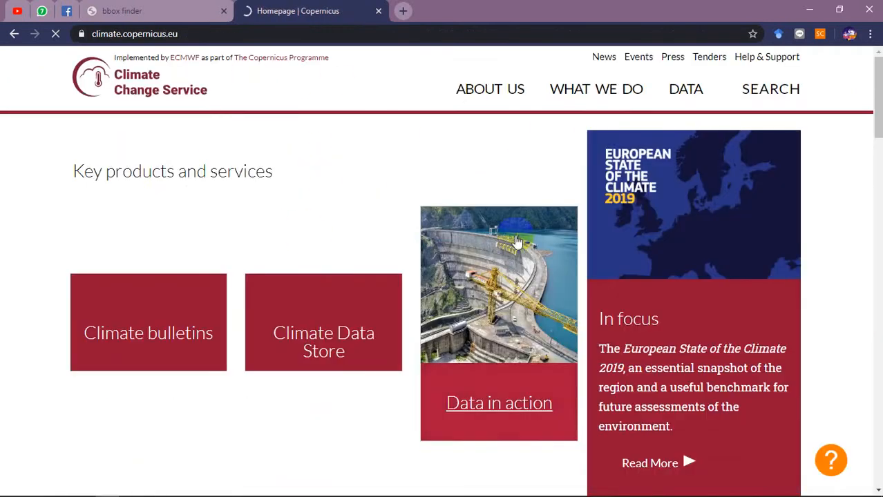
scroll(337, 145, "down", 2)
left_click(341, 205)
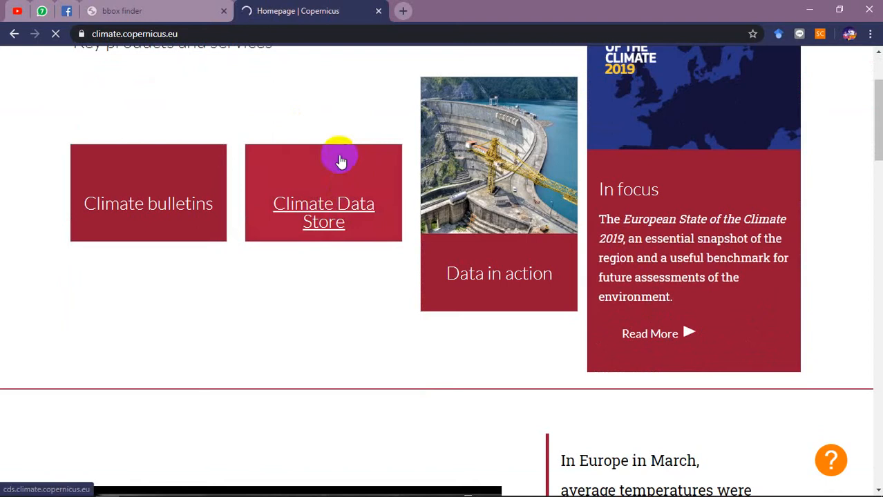
left_click(325, 192)
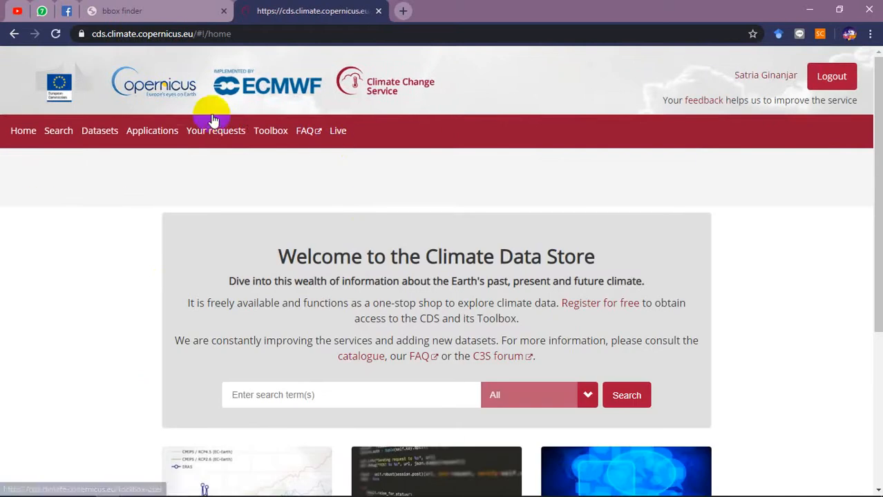
- Open the signed-in account's user profile page and look over its registration details, terms and API key sections
left_click(750, 81)
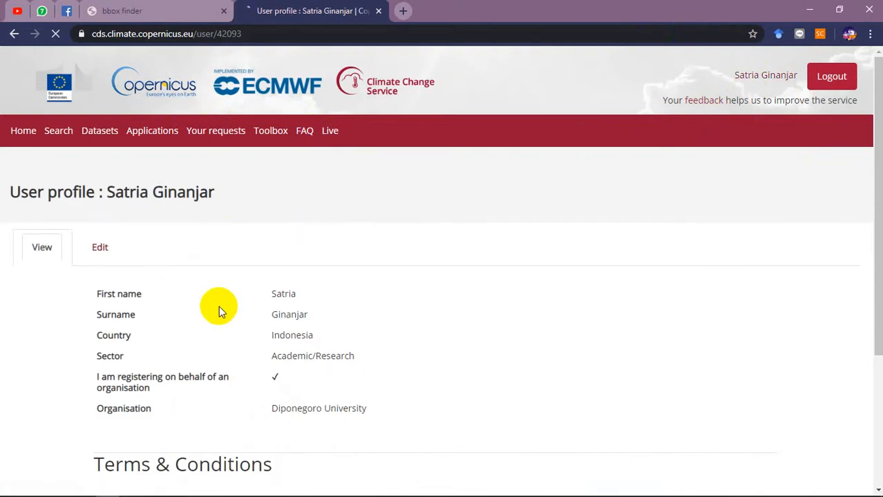
scroll(218, 306, "down", 3)
scroll(217, 219, "up", 1)
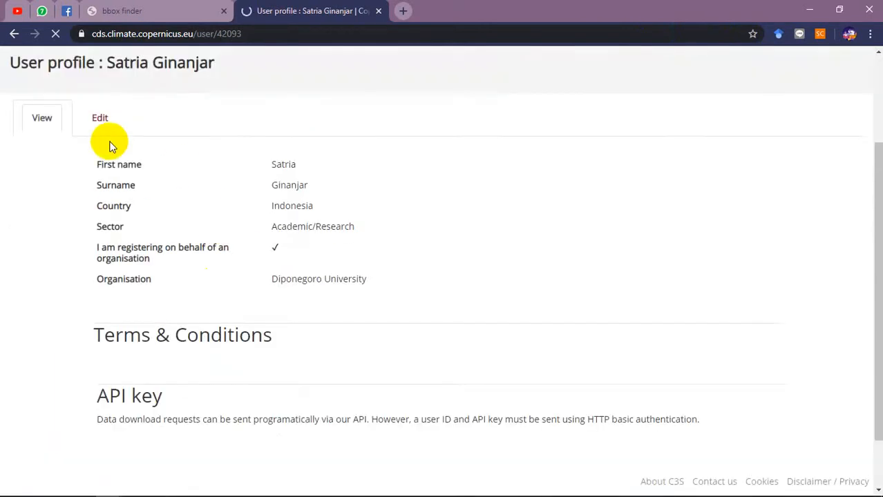
scroll(220, 170, "up", 2)
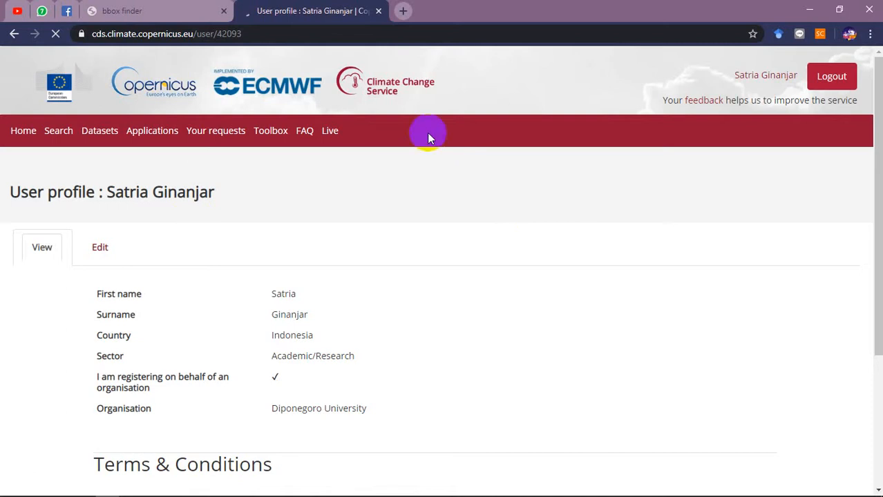
- Return to the Climate Data Store home page and search the catalogue for "ERA5"
left_click(19, 135)
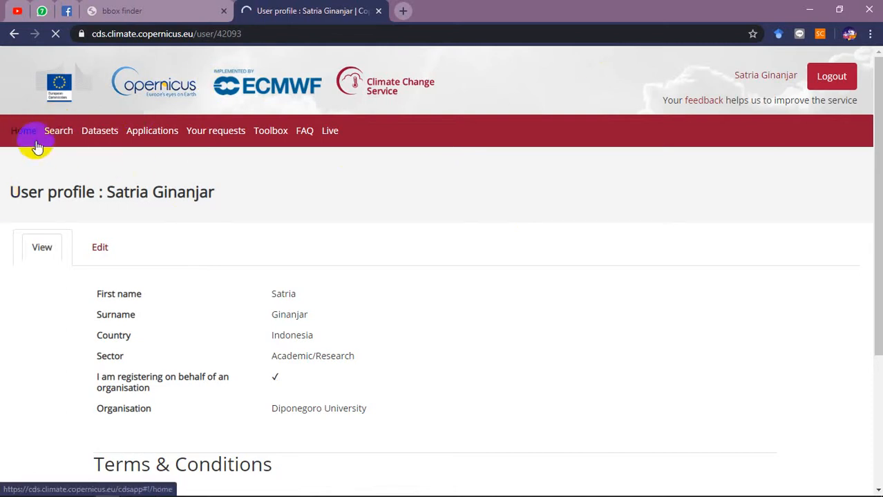
left_click(29, 132)
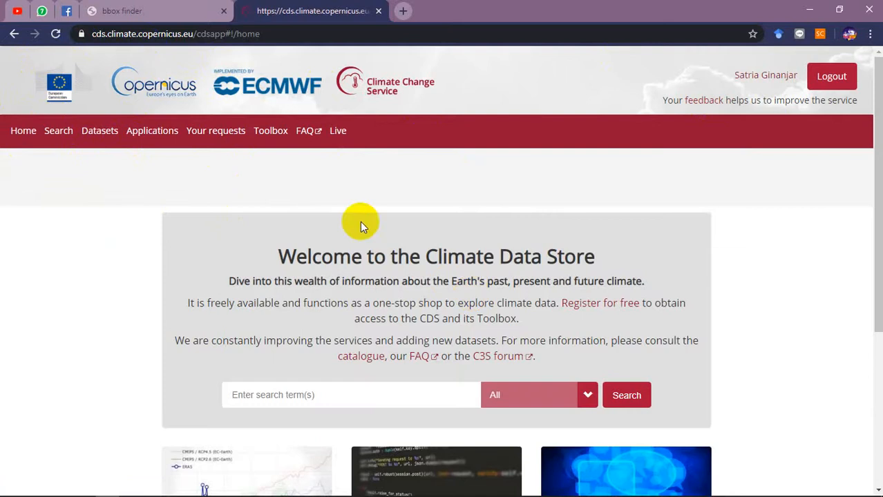
scroll(361, 223, "down", 2)
left_click(362, 265)
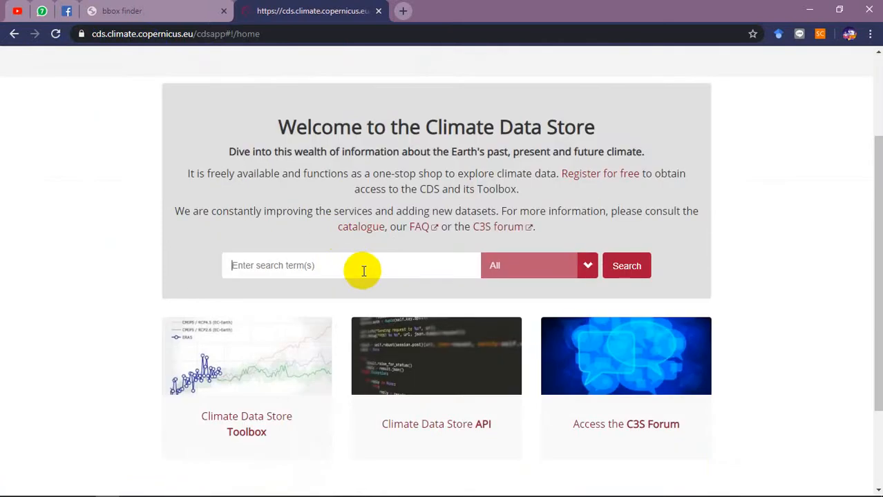
type("ERA5")
key("Return")
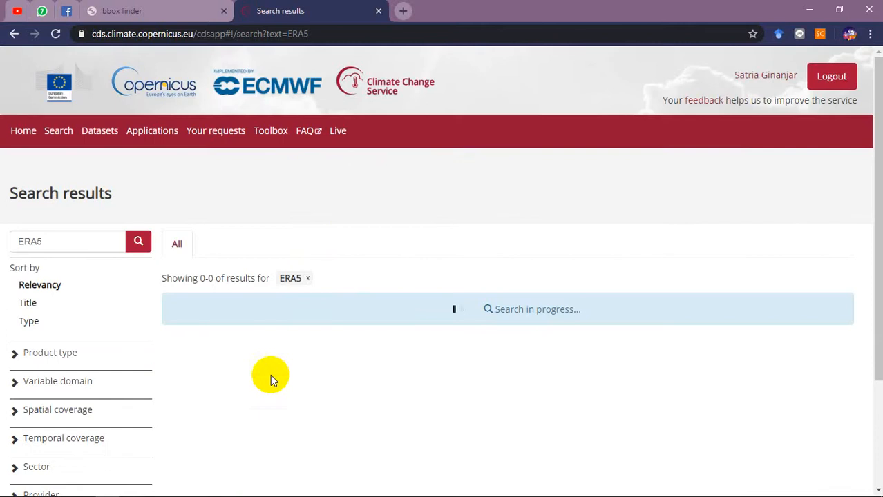
- Browse the ERA5 search results and open the dataset "ERA5 monthly averaged data on single levels from 1979 to present"
scroll(207, 242, "down", 2)
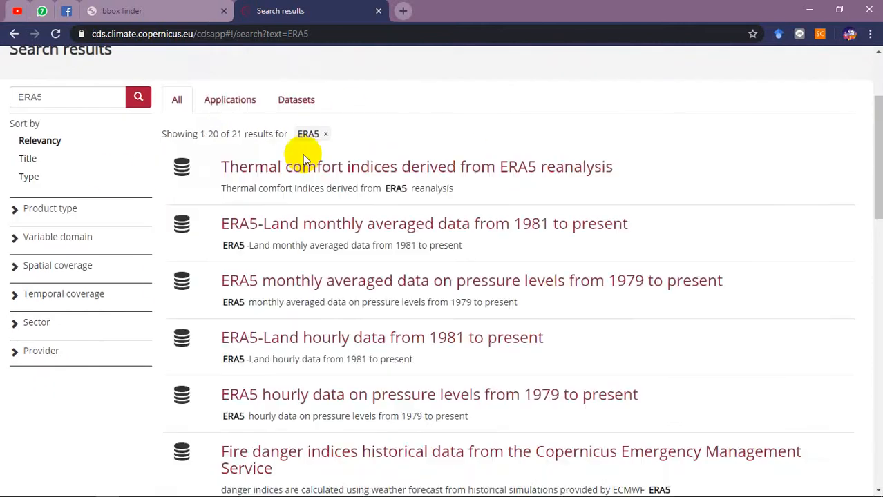
scroll(324, 173, "down", 3)
scroll(335, 181, "up", 4)
scroll(311, 148, "down", 1)
scroll(306, 147, "down", 12)
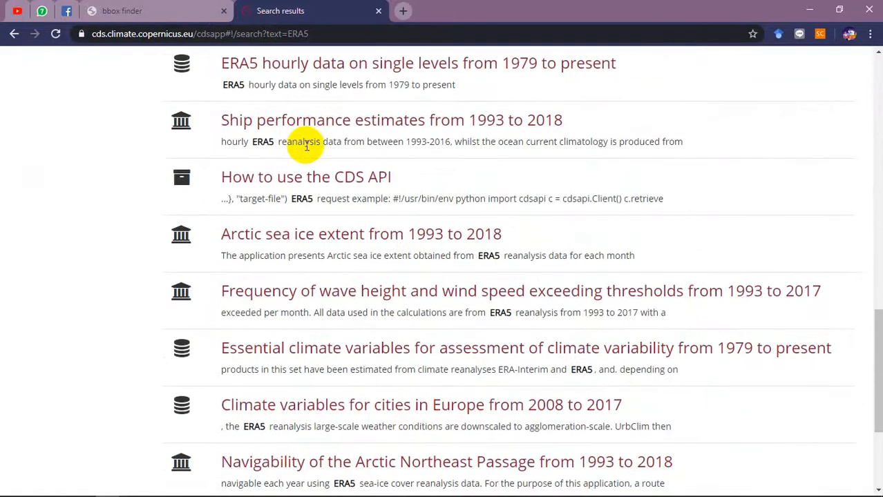
scroll(276, 144, "down", 3)
scroll(450, 256, "up", 3)
scroll(187, 211, "up", 10)
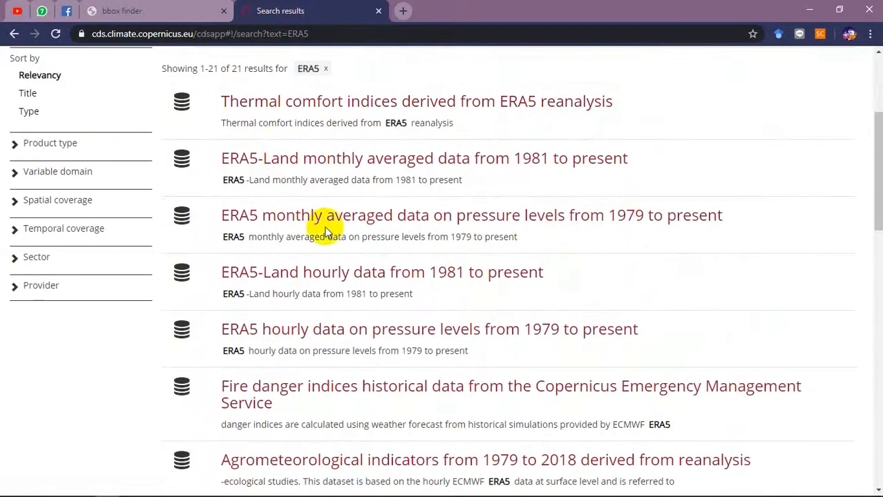
scroll(407, 272, "down", 1)
scroll(383, 266, "down", 1)
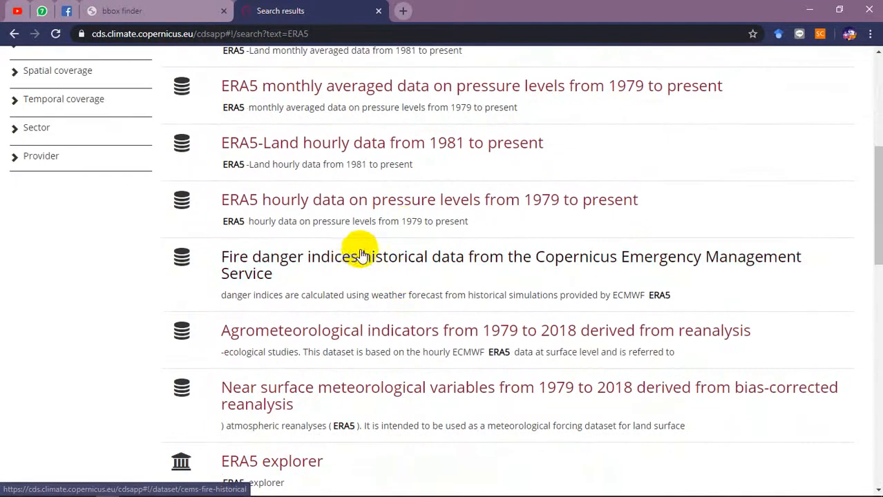
scroll(282, 290, "down", 2)
scroll(292, 318, "down", 2)
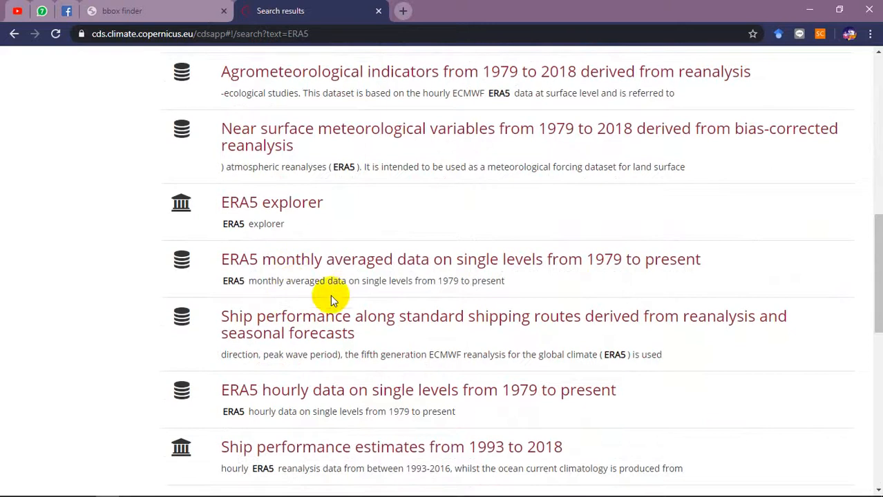
mouse_move(730, 259)
left_mouse_down()
mouse_move(266, 256)
mouse_move(601, 256)
mouse_move(741, 269)
left_mouse_up()
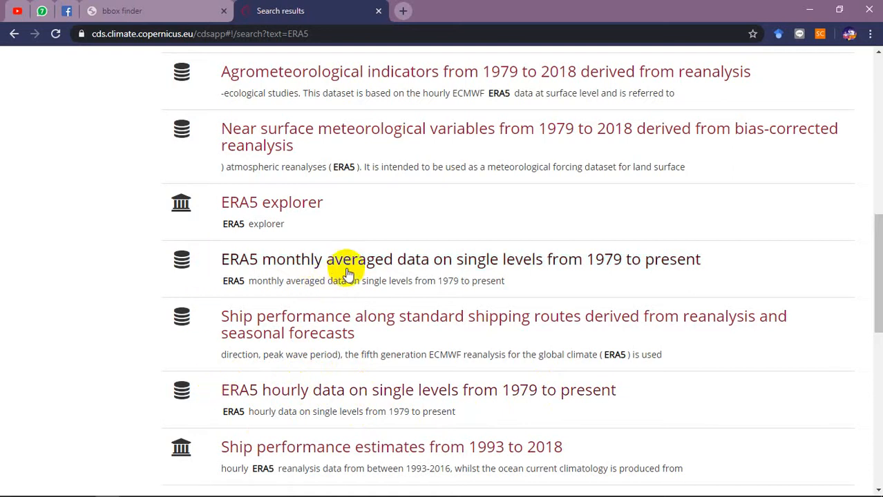
left_click(413, 261)
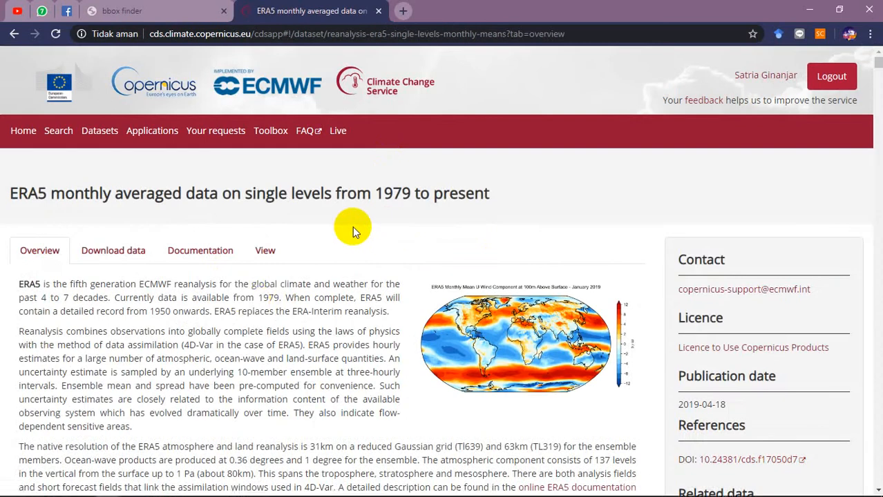
- Examine the dataset's overview, including the data description table and the list of main variables with their units
scroll(279, 209, "down", 1)
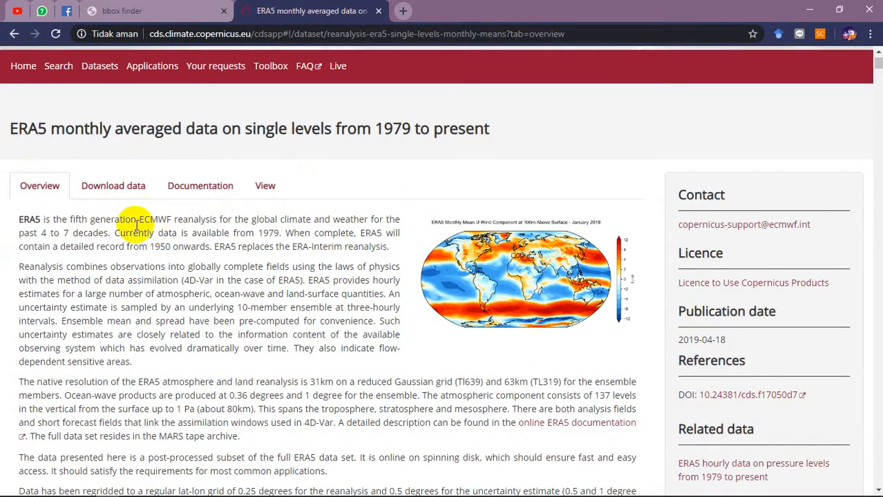
scroll(147, 221, "down", 6)
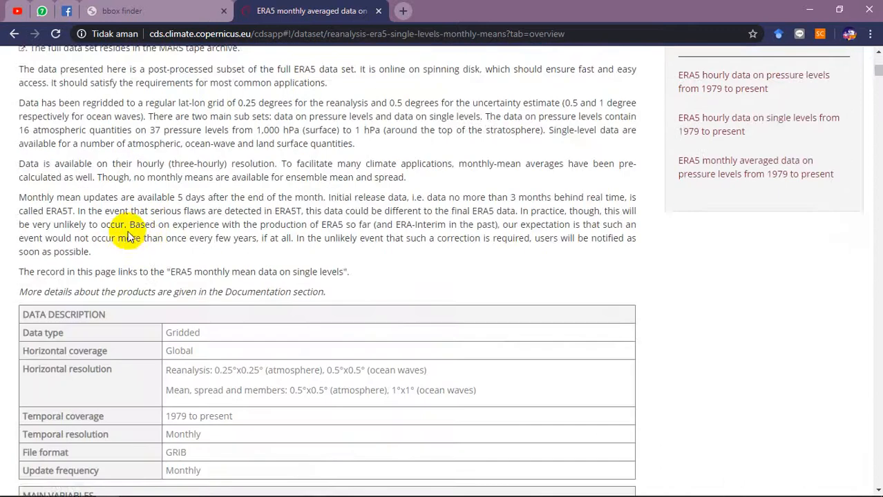
scroll(129, 236, "down", 3)
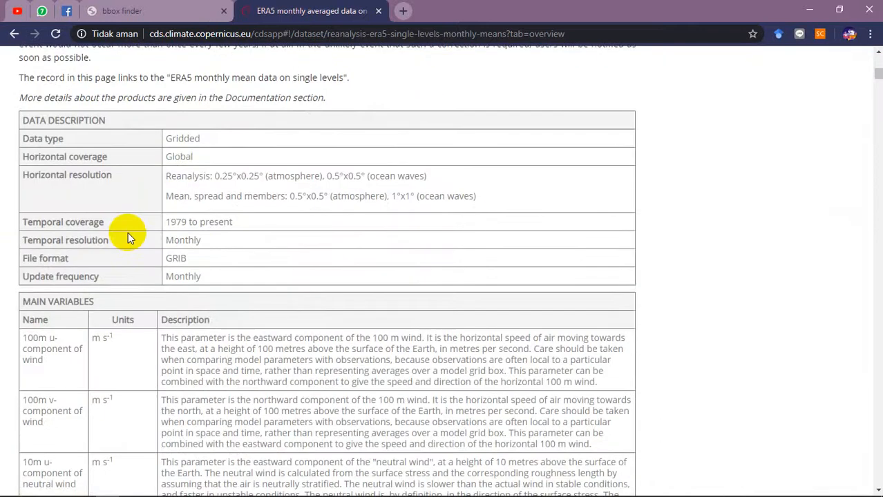
scroll(128, 232, "up", 1)
scroll(128, 232, "down", 15)
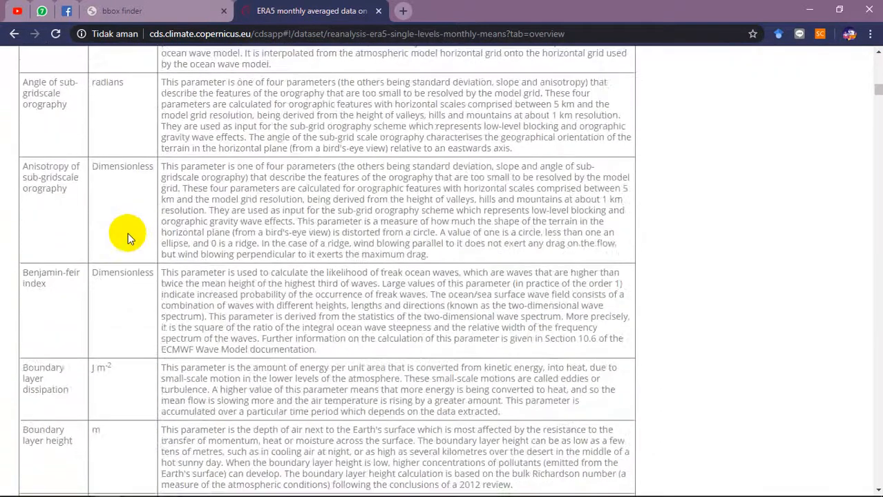
scroll(127, 233, "down", 20)
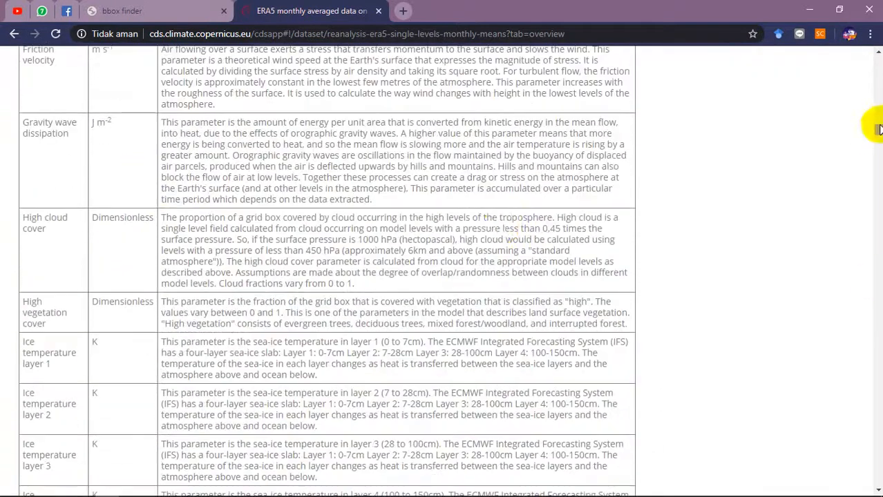
scroll(650, 216, "down", 15)
scroll(352, 238, "down", 15)
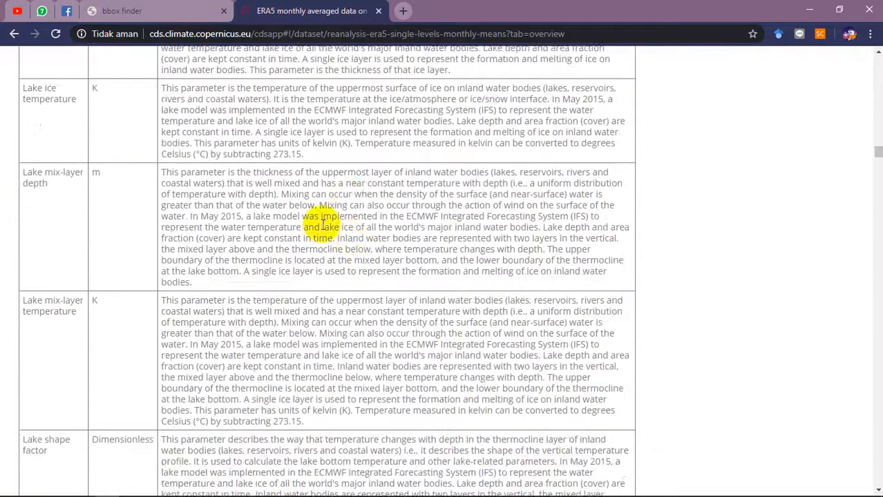
scroll(280, 188, "down", 15)
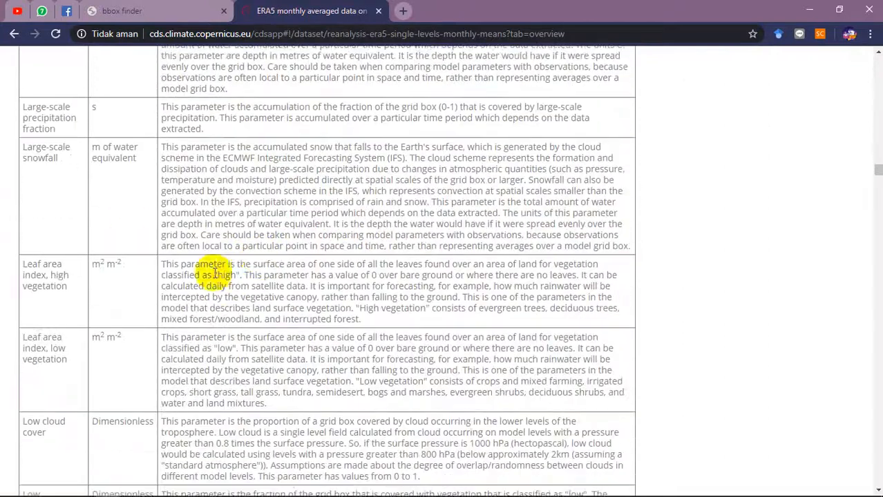
scroll(145, 290, "down", 4)
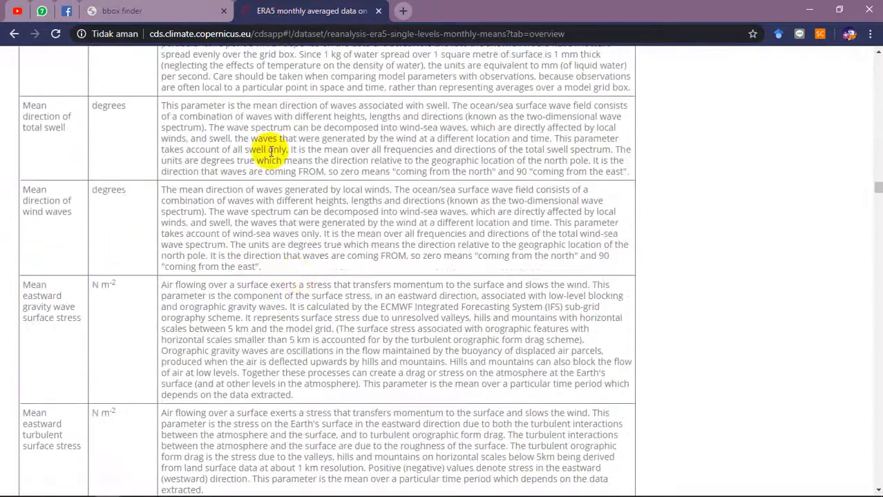
scroll(130, 276, "down", 10)
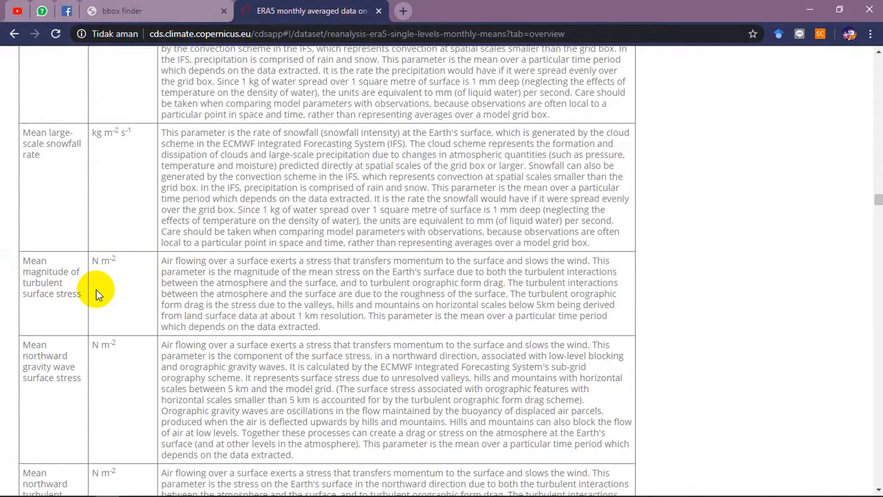
scroll(96, 289, "down", 8)
- Go back to the beginning of the dataset page and open its data download form
left_click_drag(877, 212, 878, 57)
left_click_drag(70, 284, 231, 294)
left_click(231, 294)
left_click(131, 254)
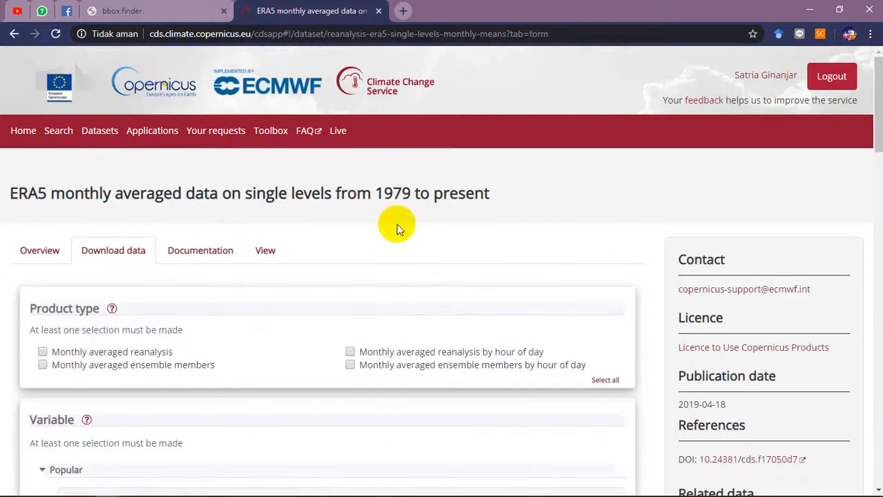
- Set the product type to "Monthly averaged reanalysis by hour of day" in the download form
scroll(289, 210, "down", 2)
scroll(290, 210, "down", 1)
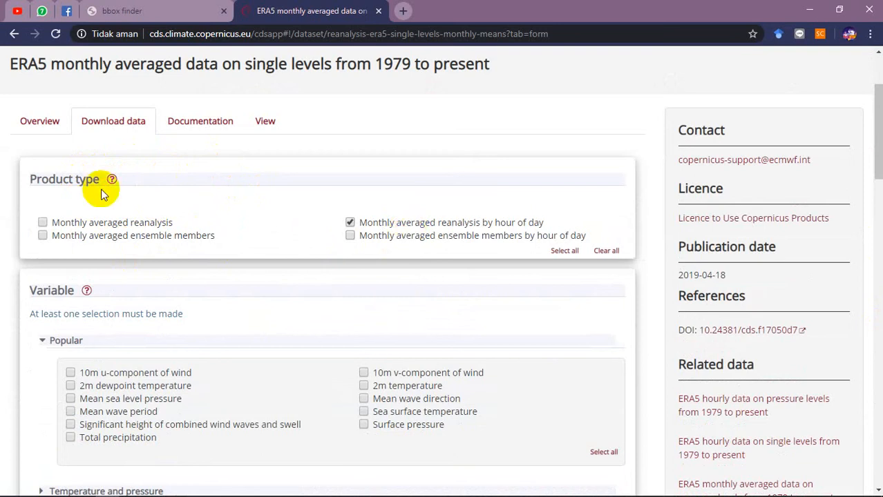
left_click(351, 222)
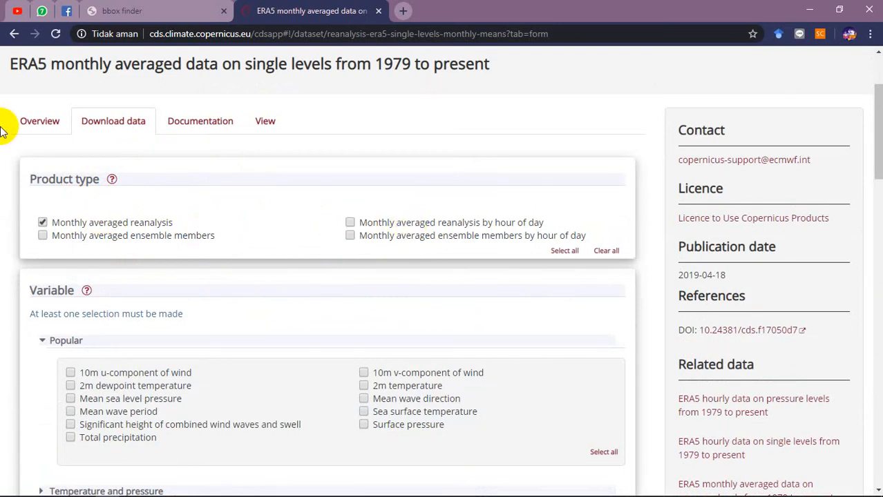
left_click(140, 226)
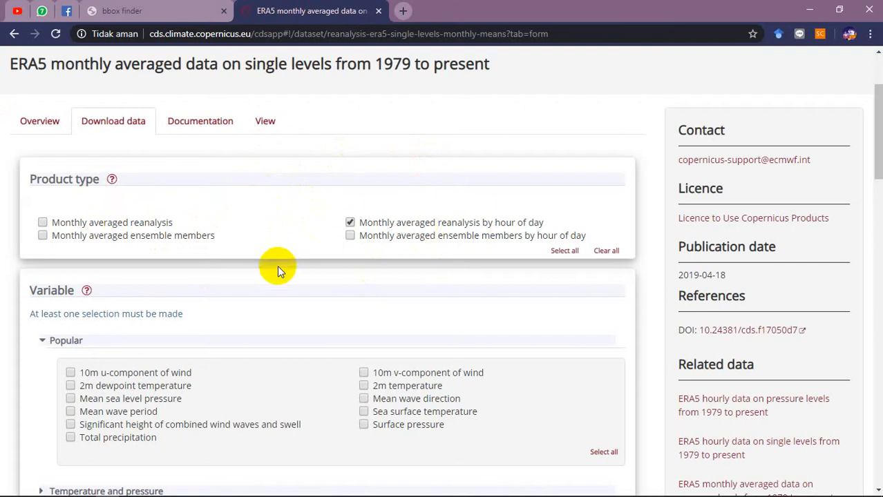
- Expand the Temperature and pressure, Wind, and Mean rates variable groups and look through their available variables
scroll(277, 266, "down", 2)
scroll(43, 217, "down", 1)
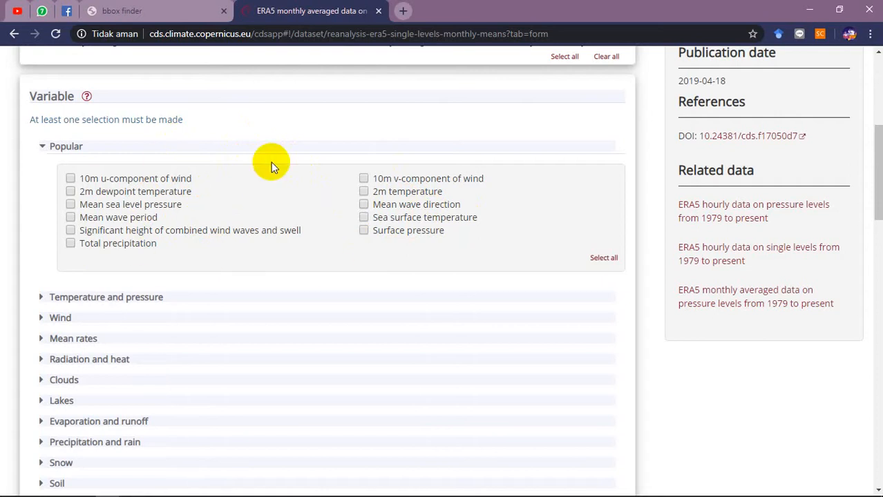
scroll(158, 221, "down", 2)
left_click(119, 168)
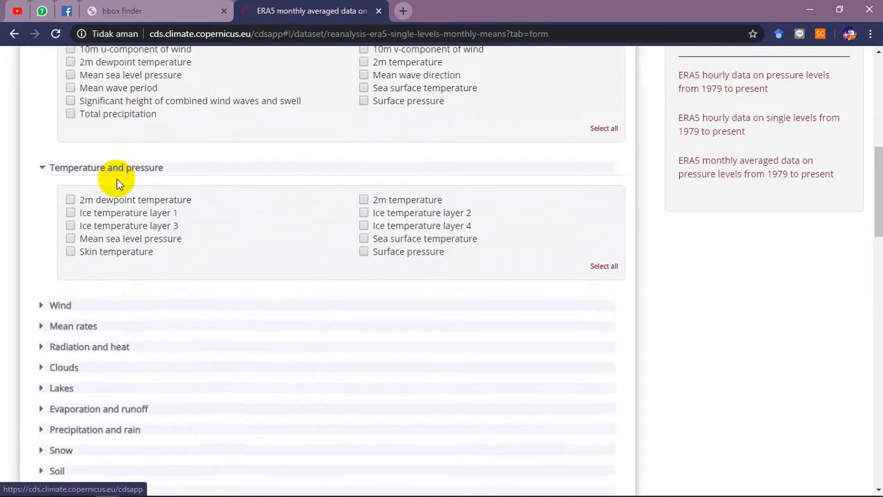
scroll(97, 200, "down", 1)
left_click(76, 244)
scroll(138, 245, "down", 2)
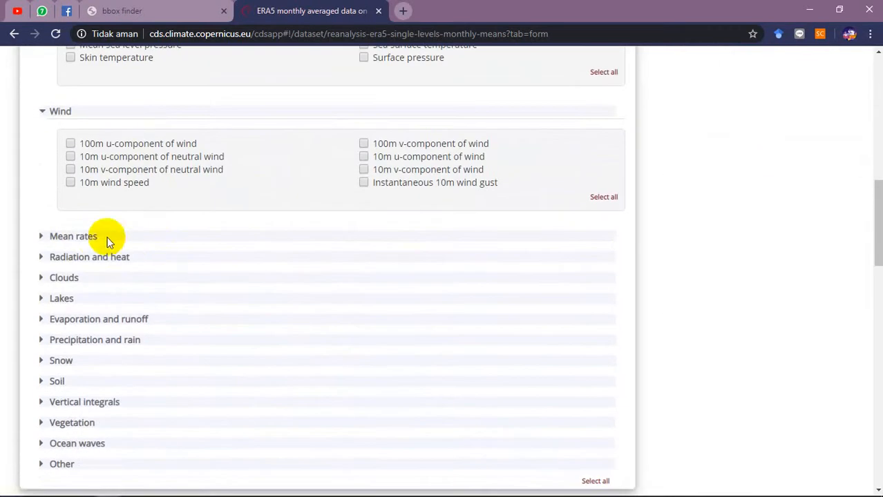
left_click(100, 238)
scroll(118, 295, "down", 2)
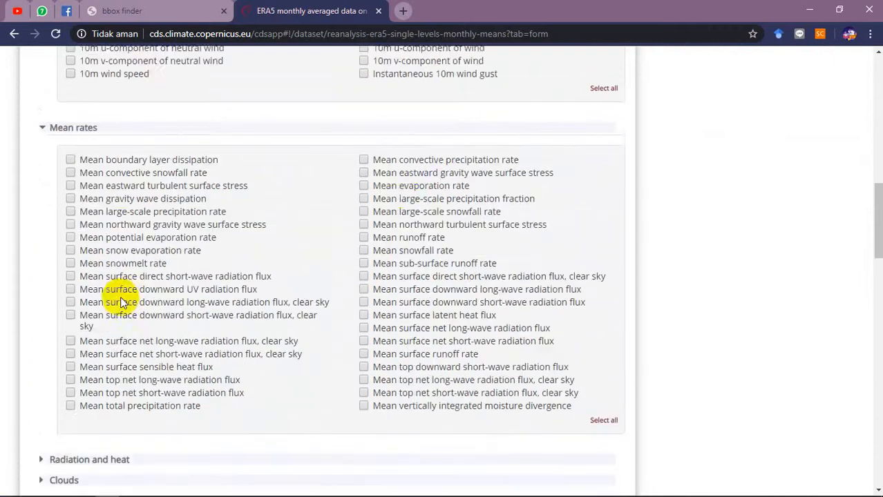
scroll(157, 249, "down", 2)
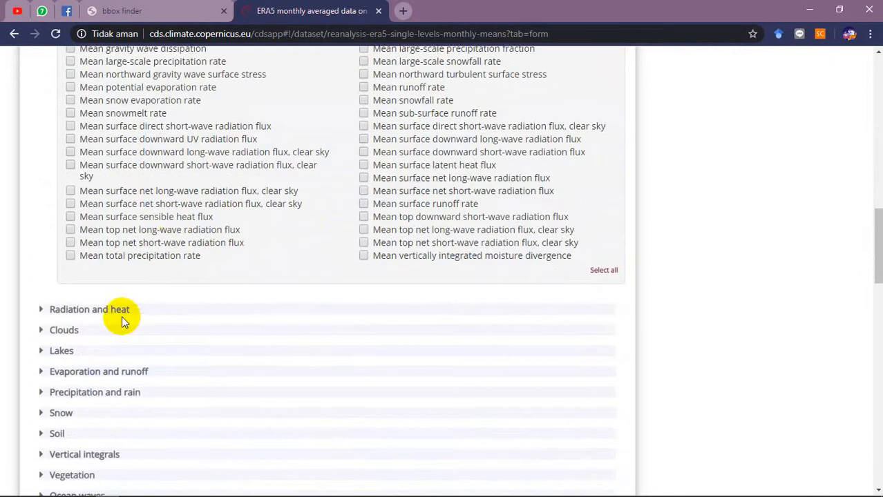
- Expand the Radiation and heat, Clouds, Lakes, and Evaporation and runoff variable groups to view their variables
left_click(115, 315)
scroll(172, 283, "down", 5)
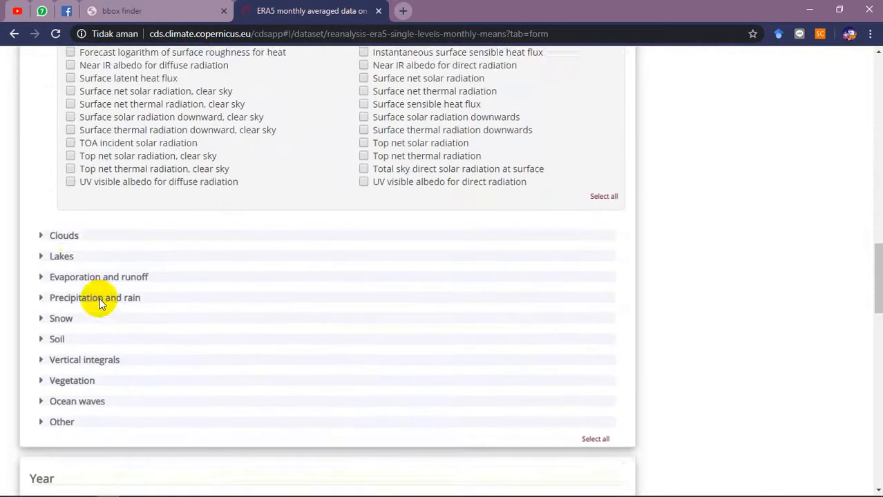
left_click(73, 214)
scroll(149, 252, "down", 1)
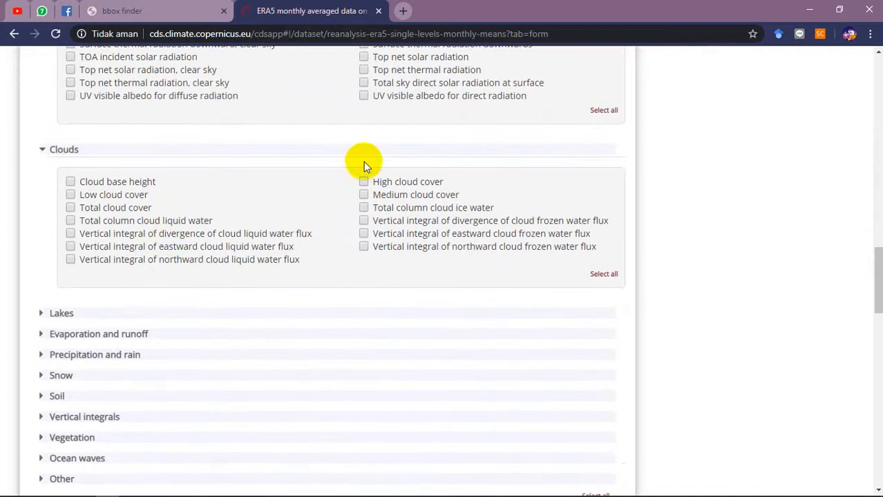
scroll(154, 284, "down", 1)
left_click(64, 249)
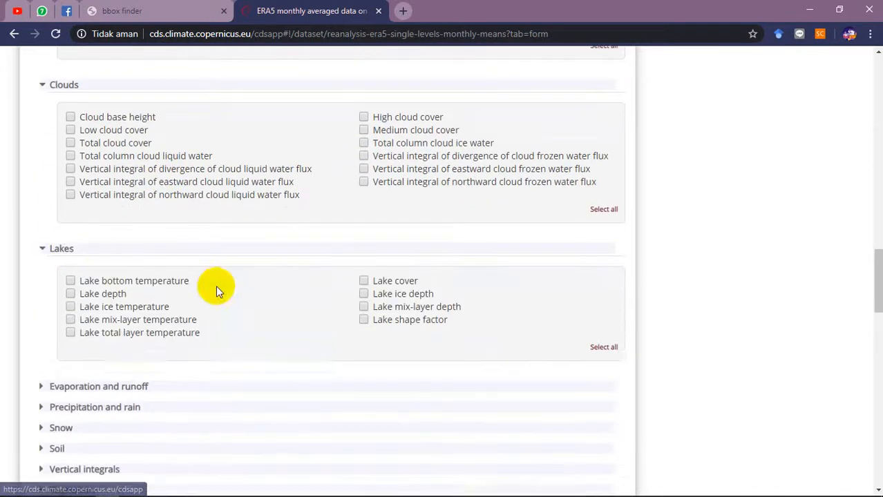
scroll(216, 286, "down", 2)
left_click(130, 258)
scroll(217, 280, "down", 2)
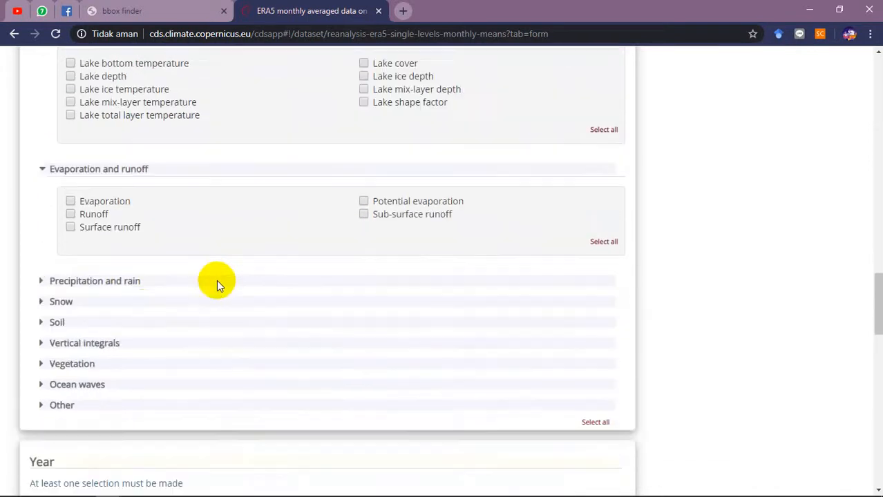
- Expand the Precipitation and rain, Snow, and Soil variable groups to view their variables
left_click(99, 238)
scroll(191, 233, "down", 2)
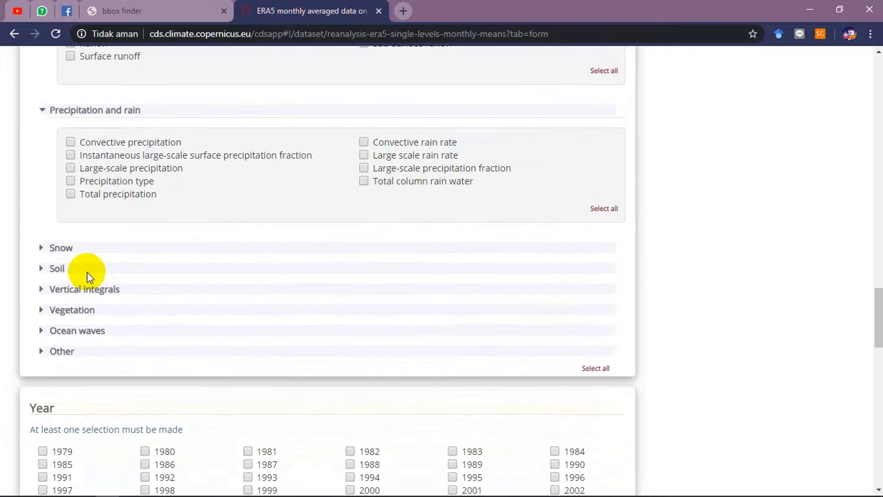
left_click(62, 250)
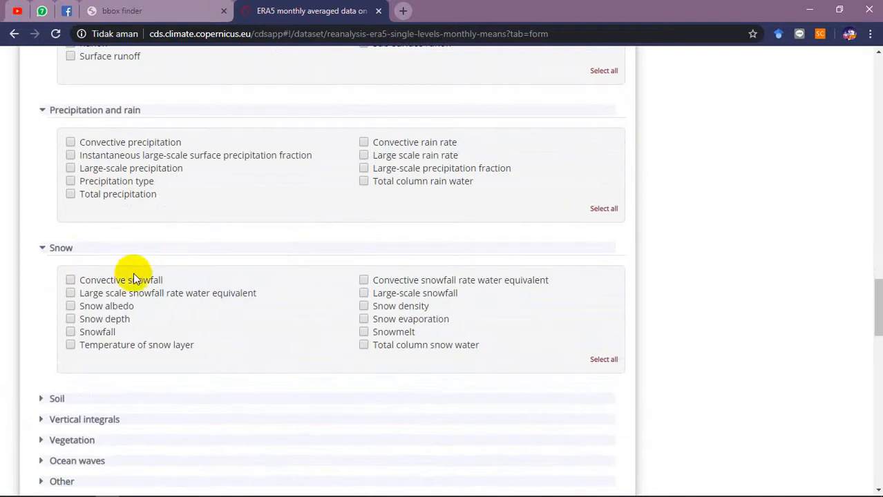
scroll(125, 283, "down", 1)
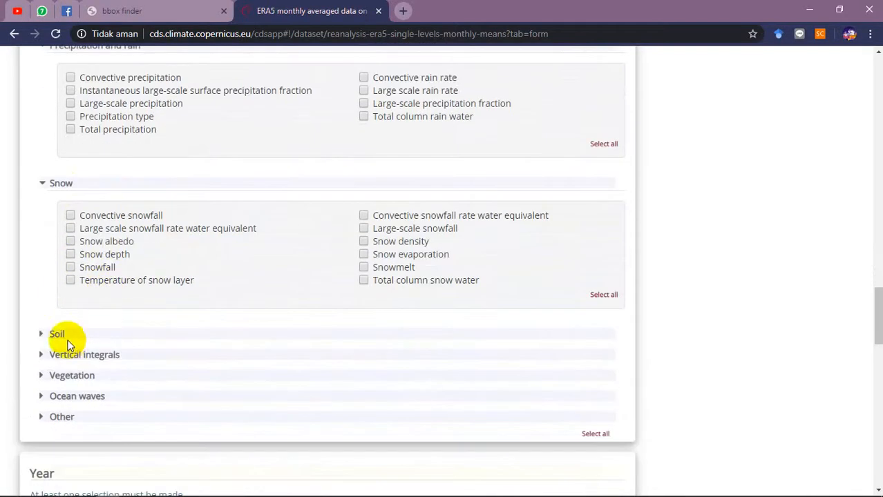
left_click(66, 337)
scroll(138, 337, "down", 1)
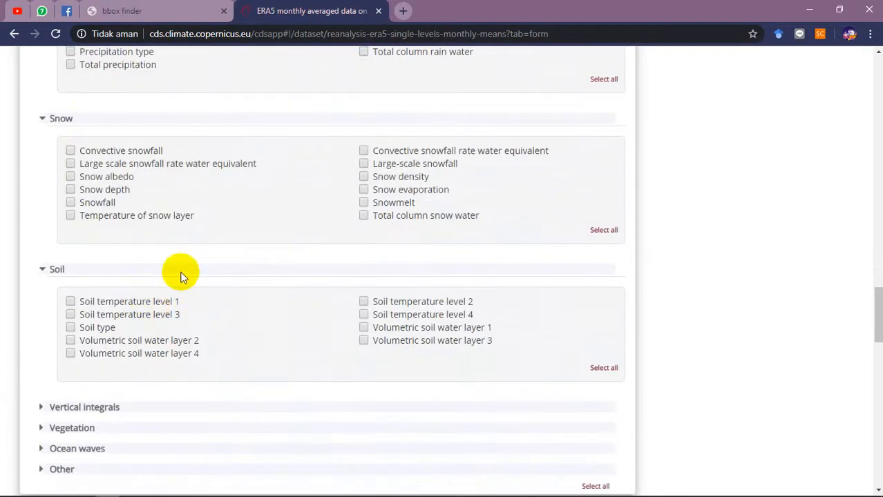
- Expand the Vertical integrals, Vegetation, Ocean waves, and Other variable groups and look through their variables
scroll(181, 276, "down", 2)
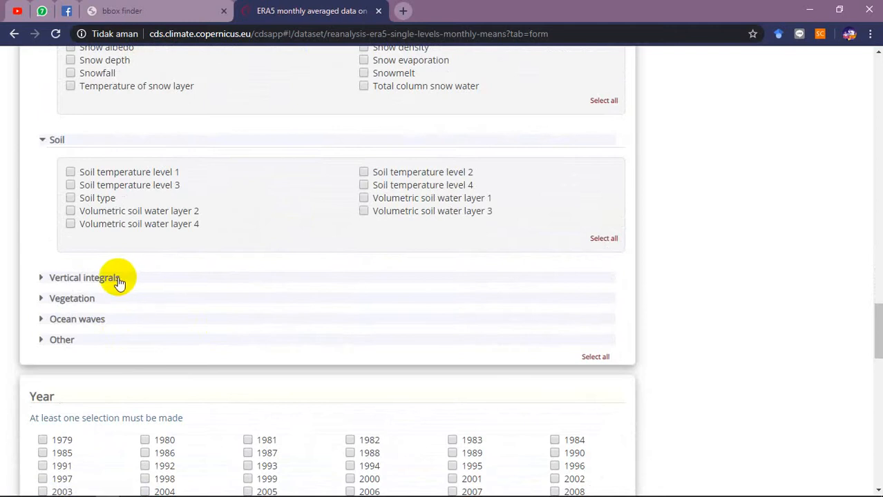
left_click(119, 280)
scroll(152, 311, "down", 4)
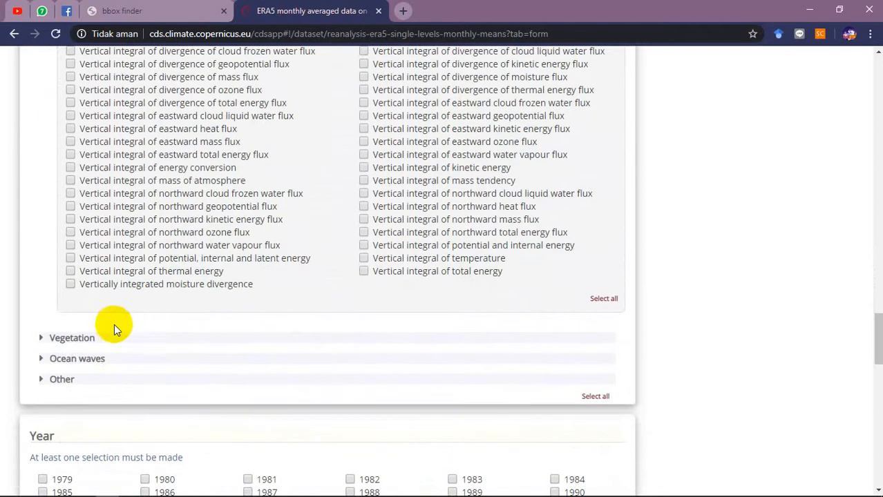
left_click(94, 341)
scroll(191, 322, "down", 2)
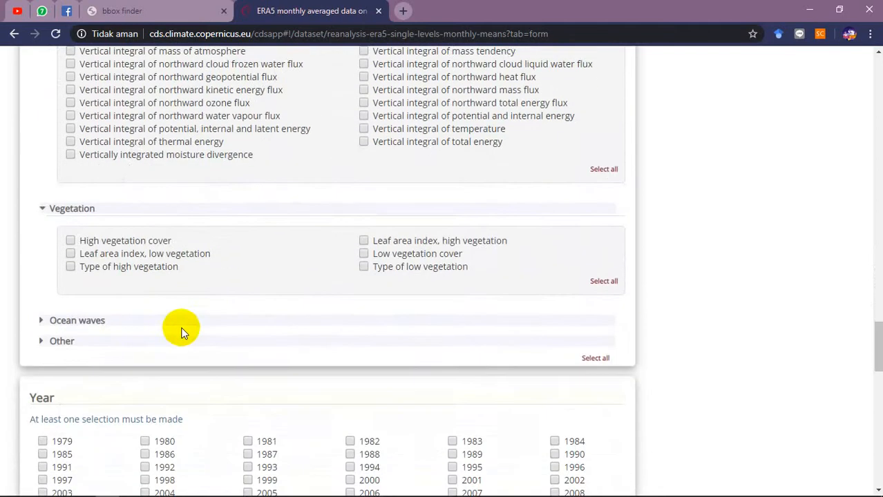
left_click(88, 319)
scroll(220, 307, "down", 5)
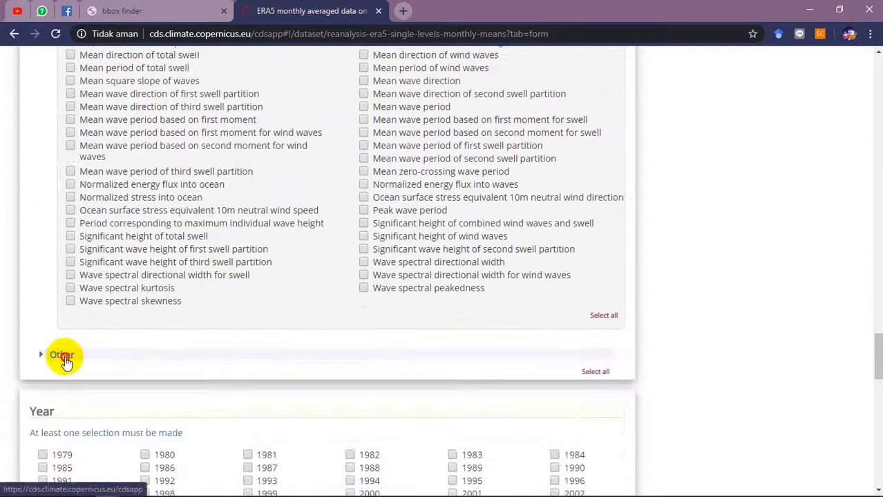
left_click(61, 355)
scroll(212, 302, "down", 3)
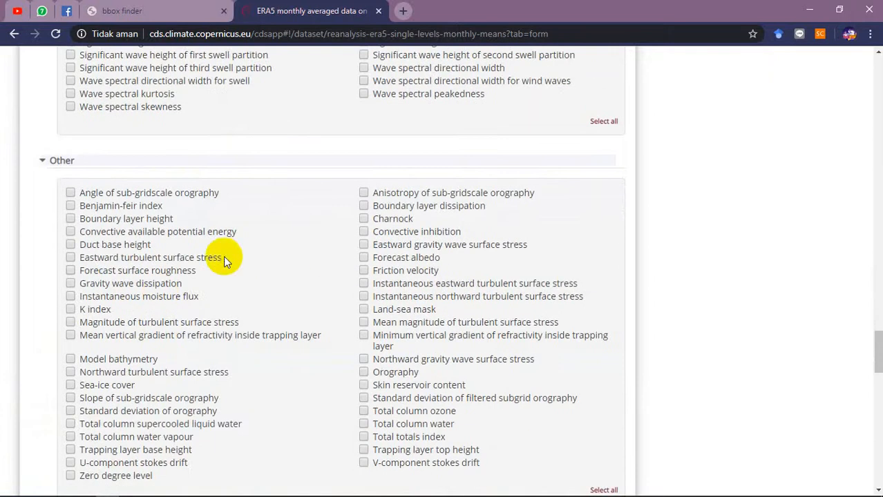
- Select the popular variables "10m v-component of wind" and "10m u-component of wind" for the download
scroll(239, 275, "up", 20)
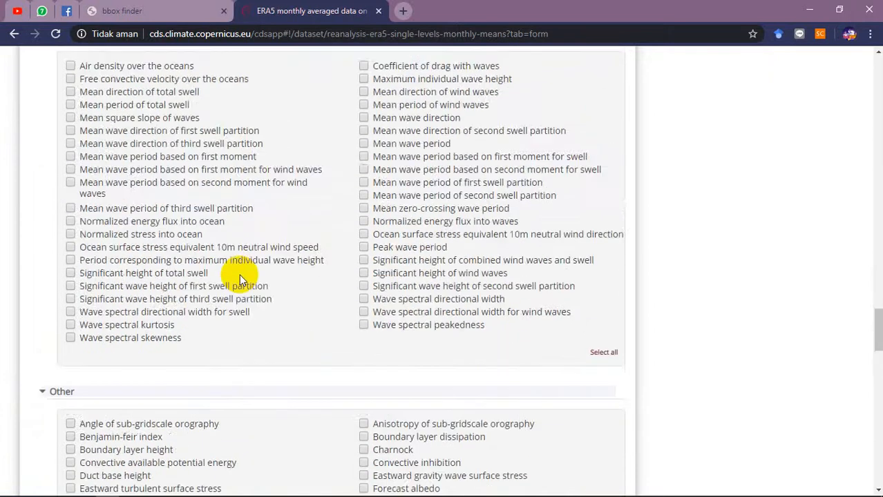
scroll(239, 274, "up", 12)
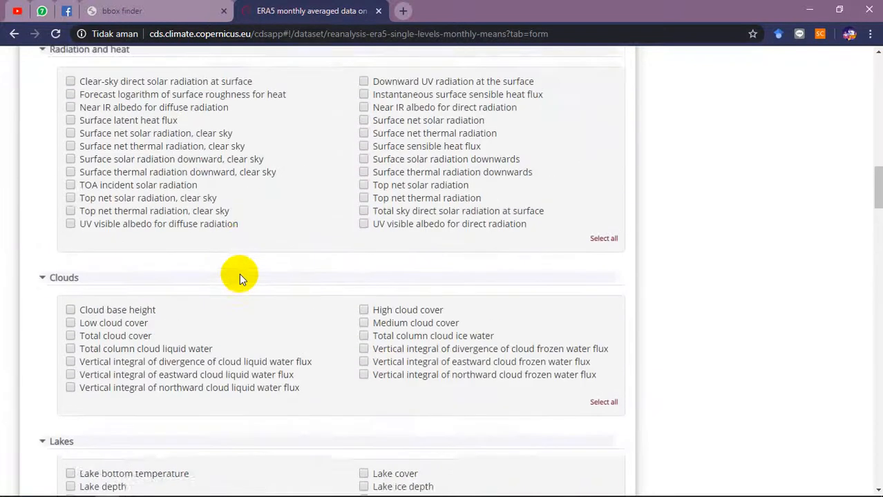
scroll(239, 273, "up", 3)
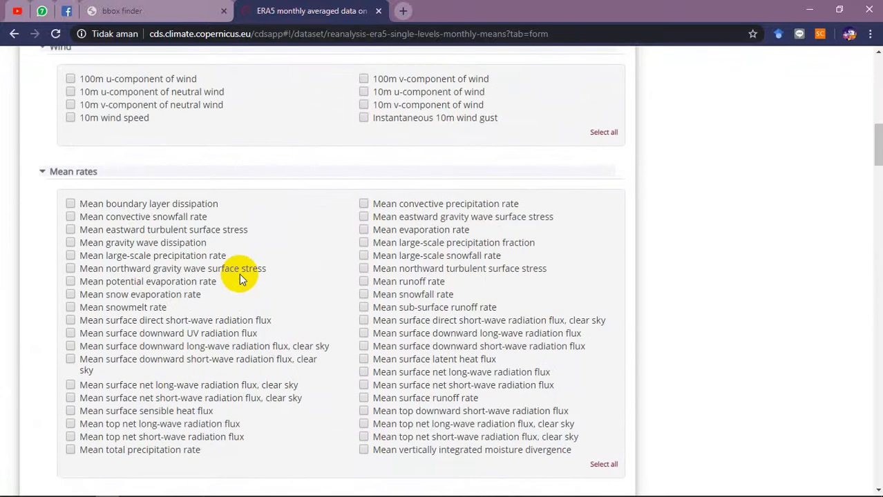
scroll(239, 273, "up", 12)
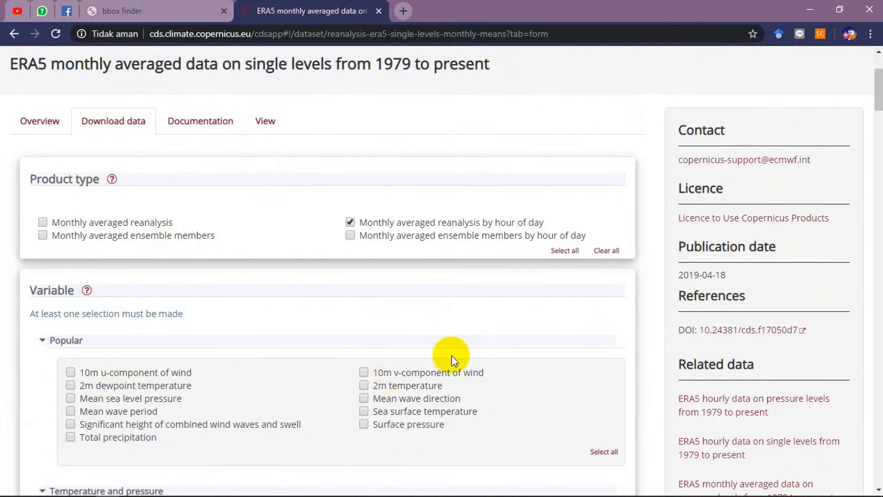
left_click(380, 371)
left_click(88, 373)
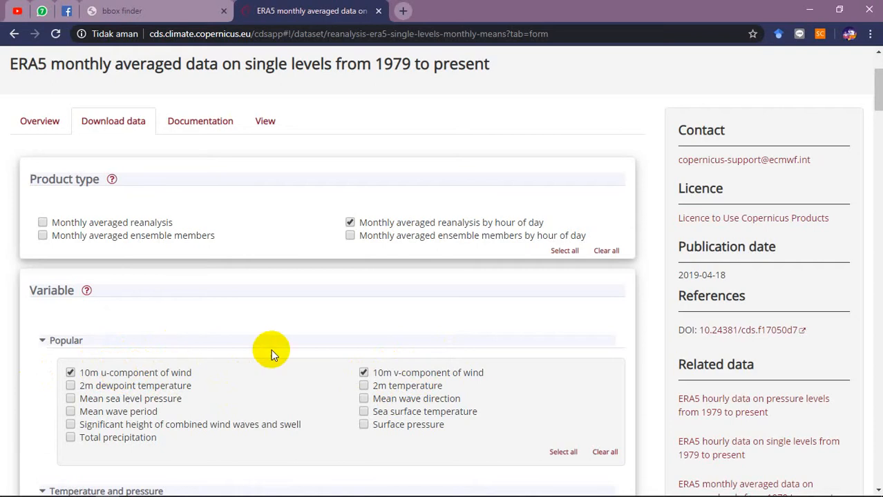
- Set the download period to the year 2020 and the month March
scroll(248, 297, "down", 20)
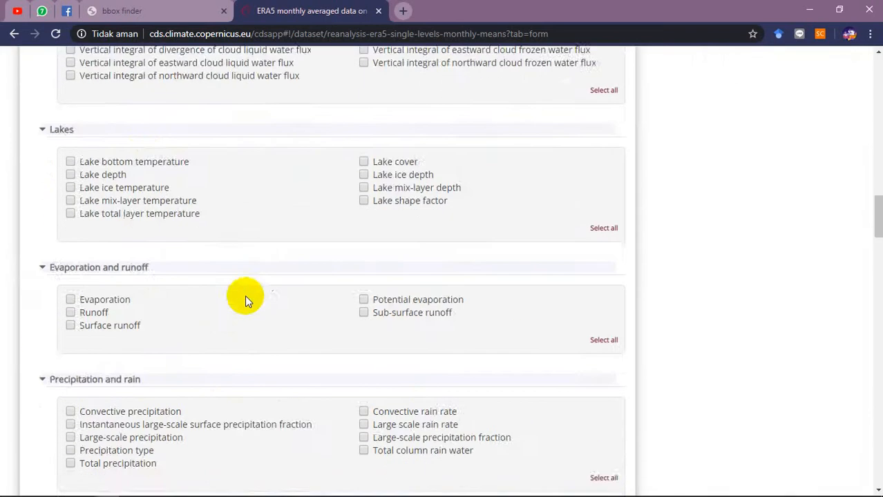
scroll(250, 309, "down", 20)
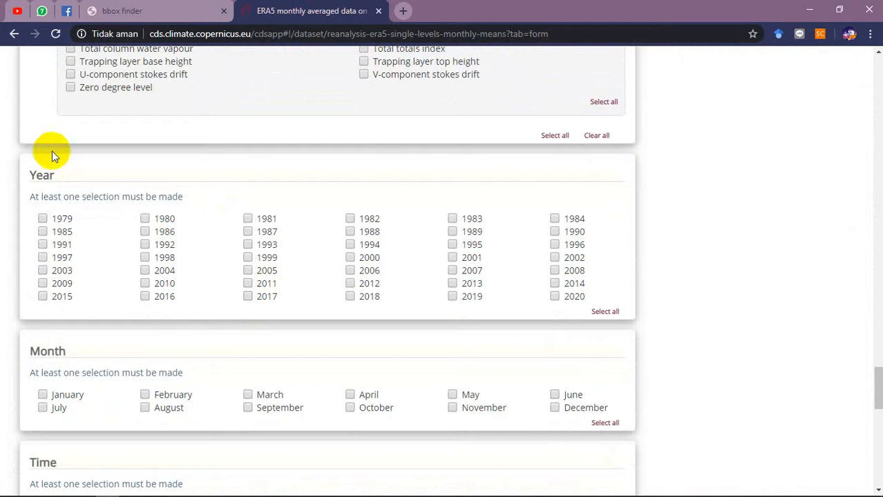
left_click(554, 297)
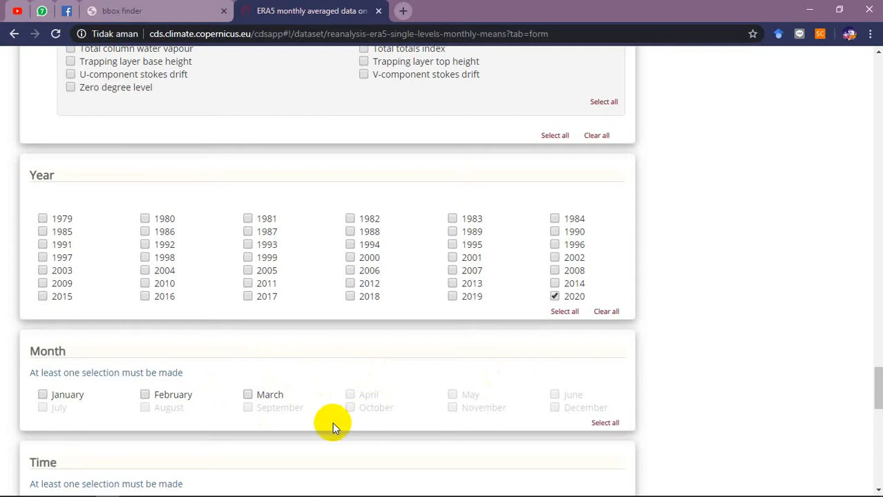
left_click(248, 395)
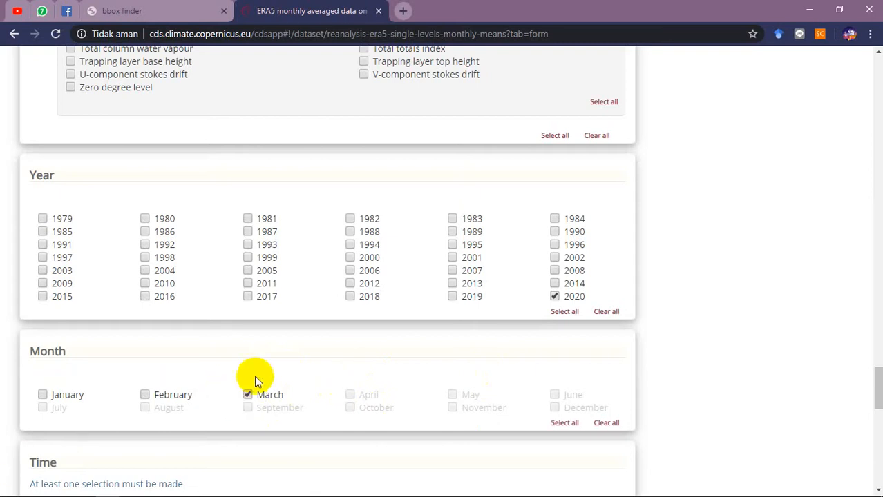
- Select 00:00 as the time of day for the requested data
scroll(205, 342, "down", 2)
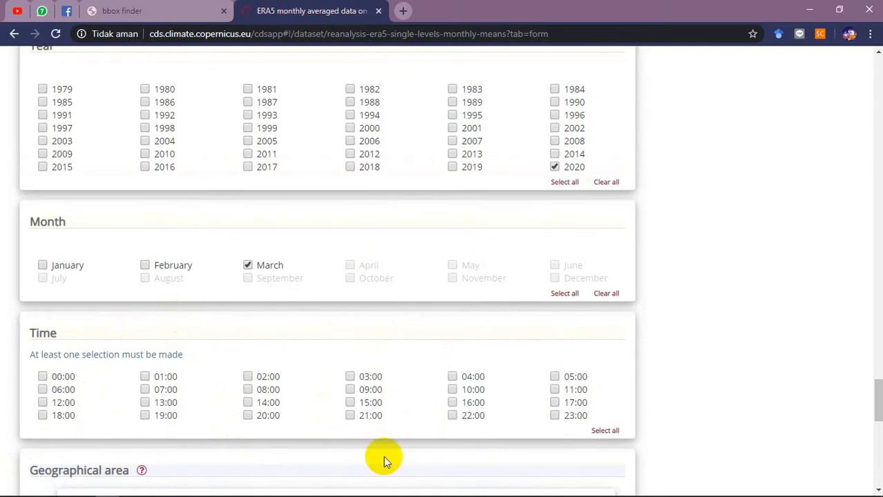
scroll(560, 390, "down", 2)
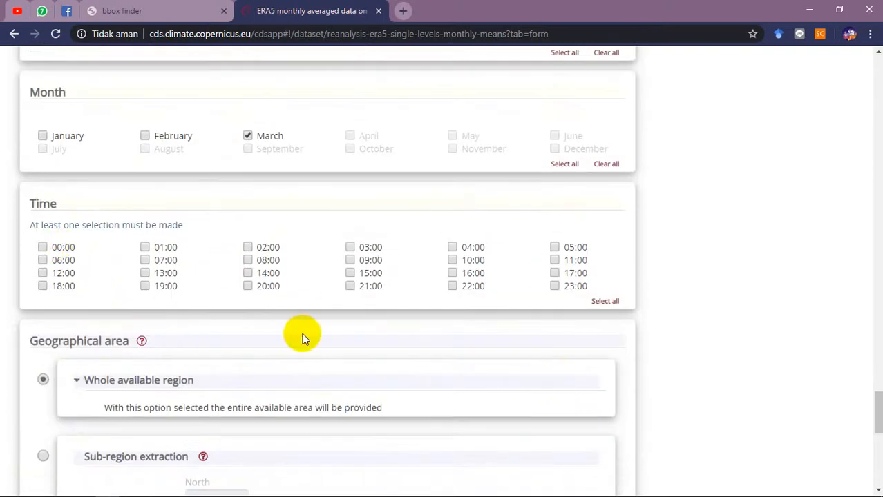
left_click(43, 247)
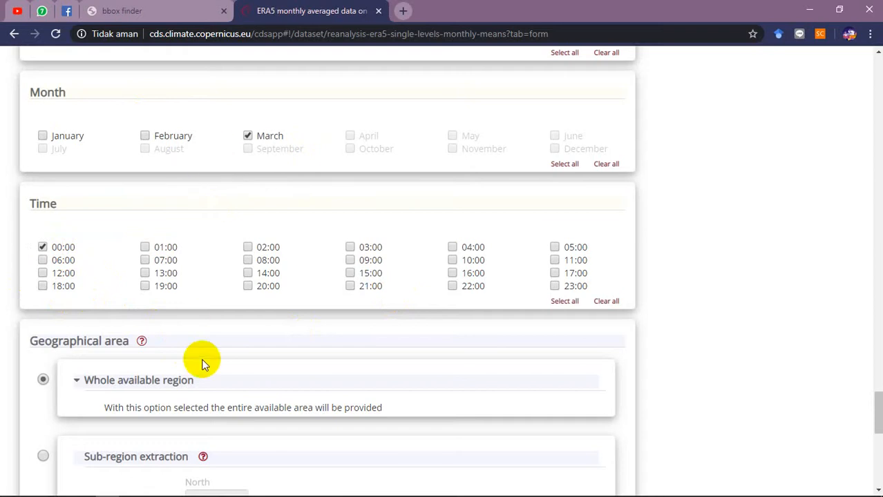
- Compare the two geographical area options and set the area to "Sub-region extraction"
scroll(208, 361, "down", 3)
left_click(43, 265)
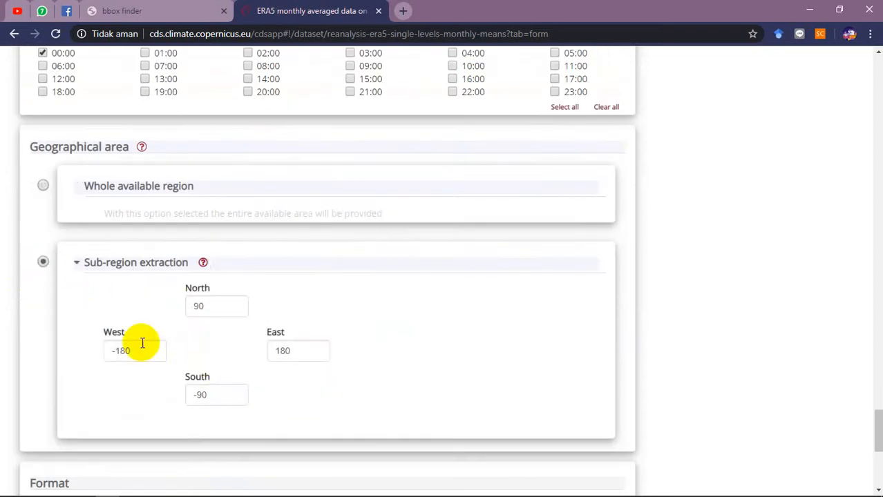
left_click(43, 186)
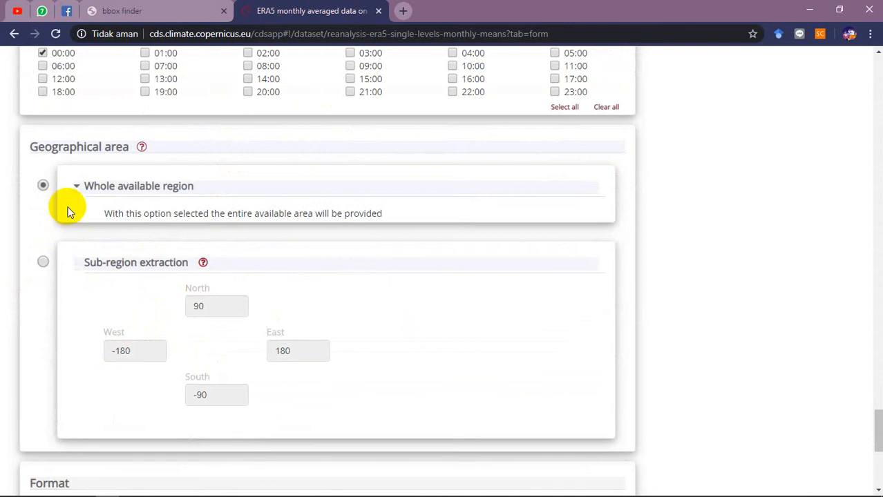
left_click(43, 261)
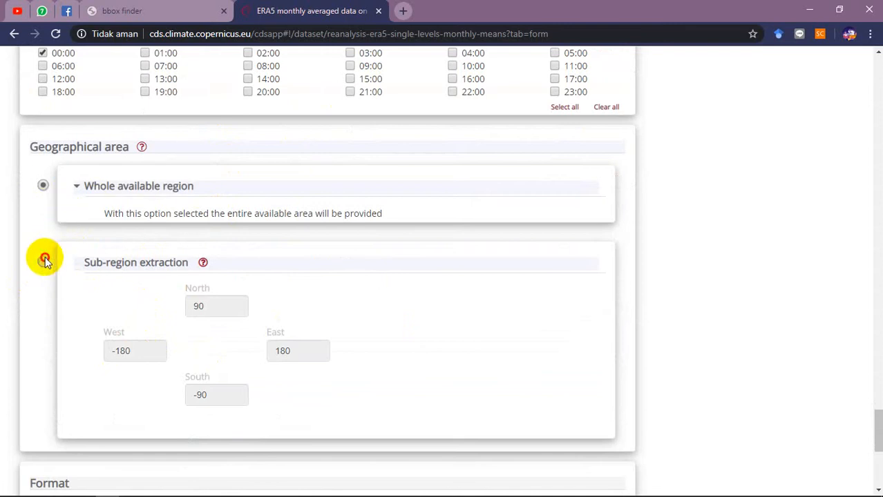
left_click(43, 188)
left_click(43, 265)
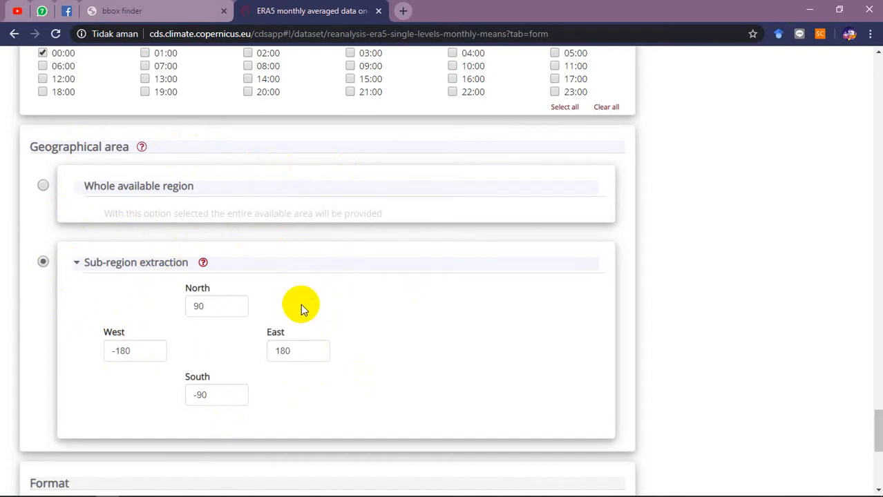
- Switch to the bbox finder site and load it afresh to clear the existing rectangle
left_click(149, 10)
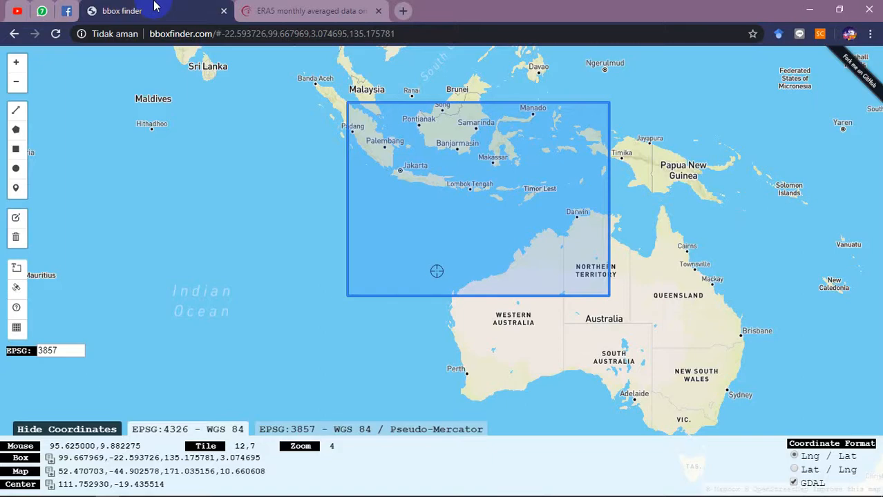
left_click_drag(522, 207, 437, 256)
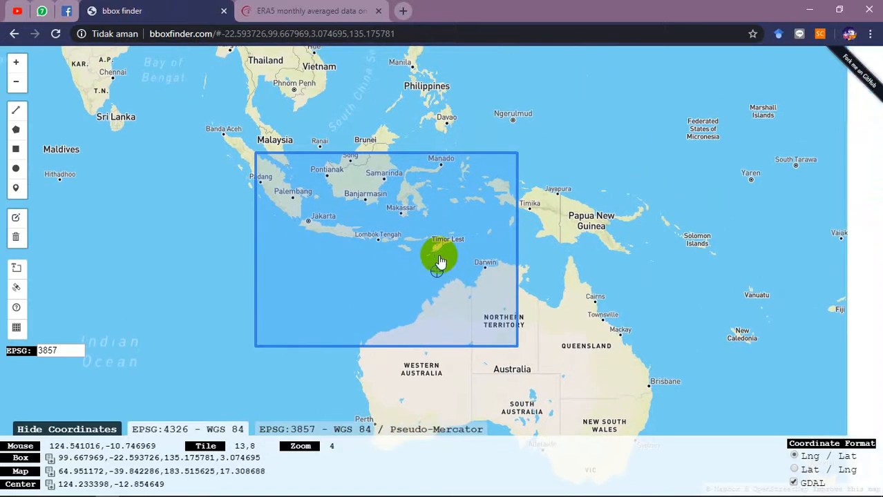
left_click(318, 34)
type("bb")
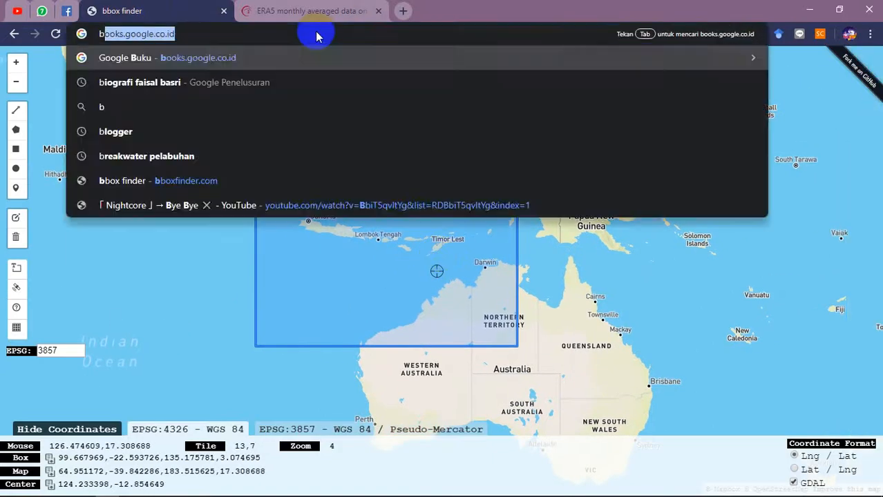
key("Return")
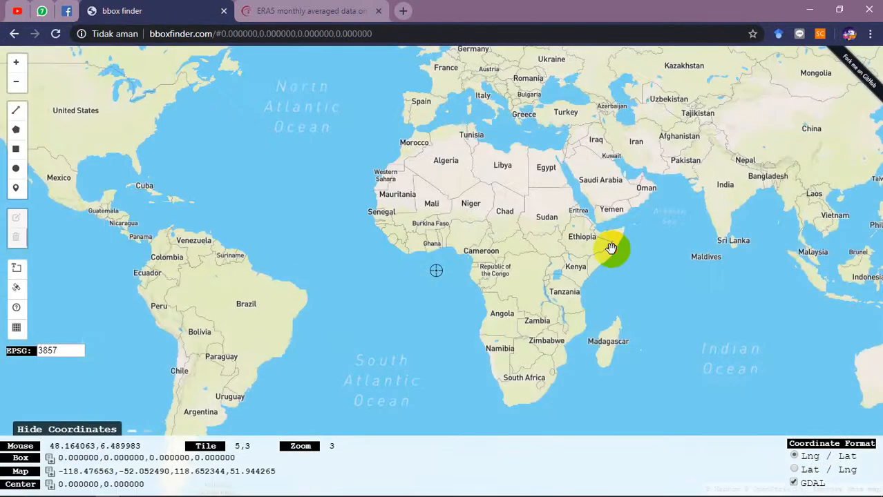
- Draw a bounding rectangle from southern Sumatra to northwestern Australia, spanning about 103.80 to 126.47 longitude and -19.15 to -2.90 latitude
left_click_drag(613, 247, 102, 260)
scroll(391, 319, "up", 2)
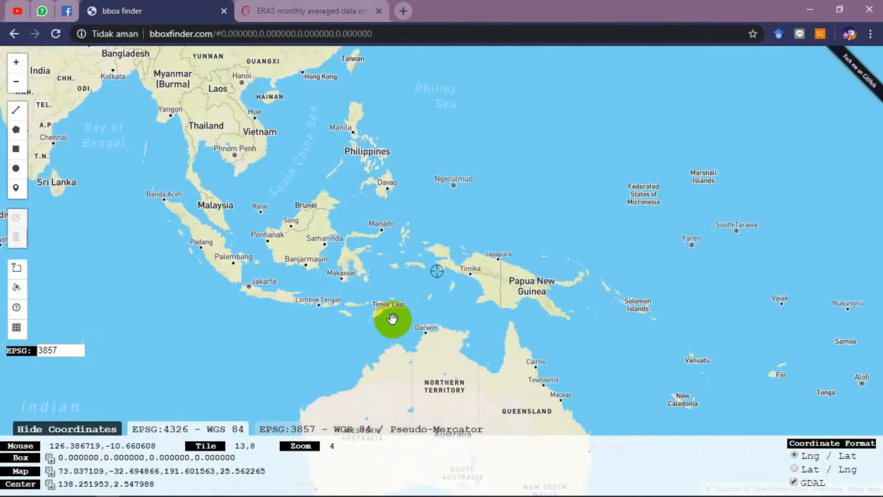
left_click_drag(275, 311, 422, 282)
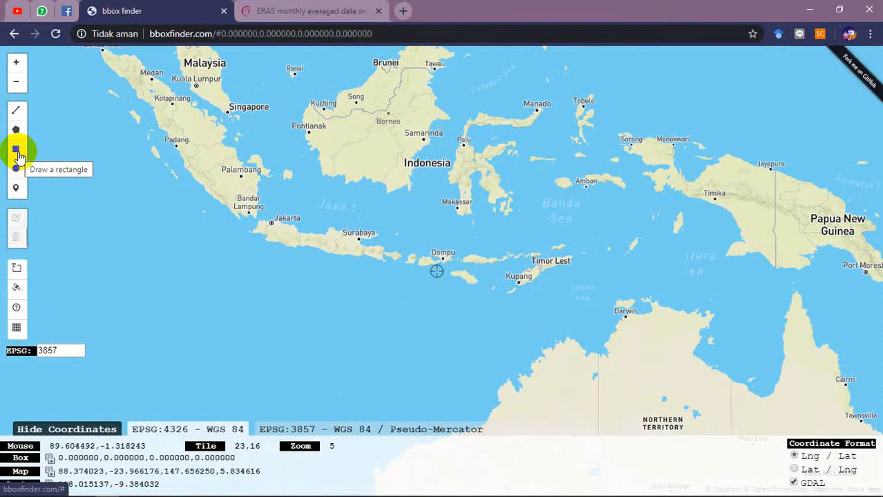
left_click(17, 154)
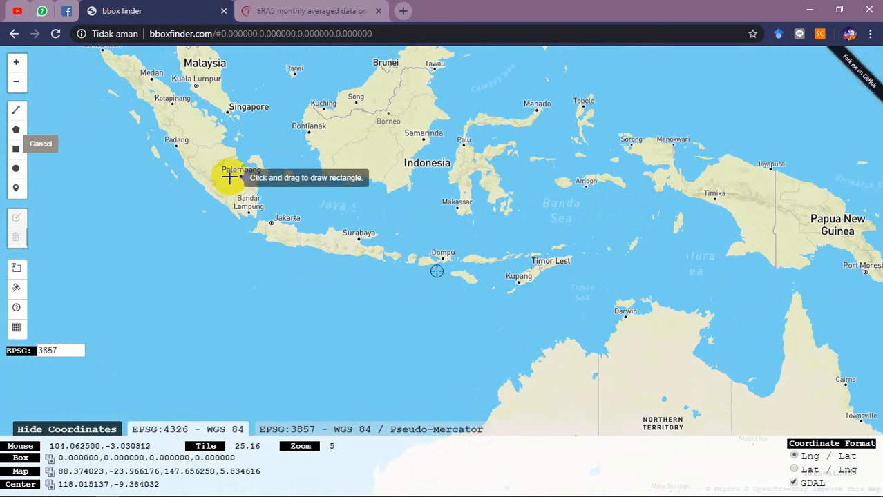
mouse_move(227, 174)
left_mouse_down()
mouse_move(217, 395)
mouse_move(270, 414)
mouse_move(562, 421)
left_mouse_up()
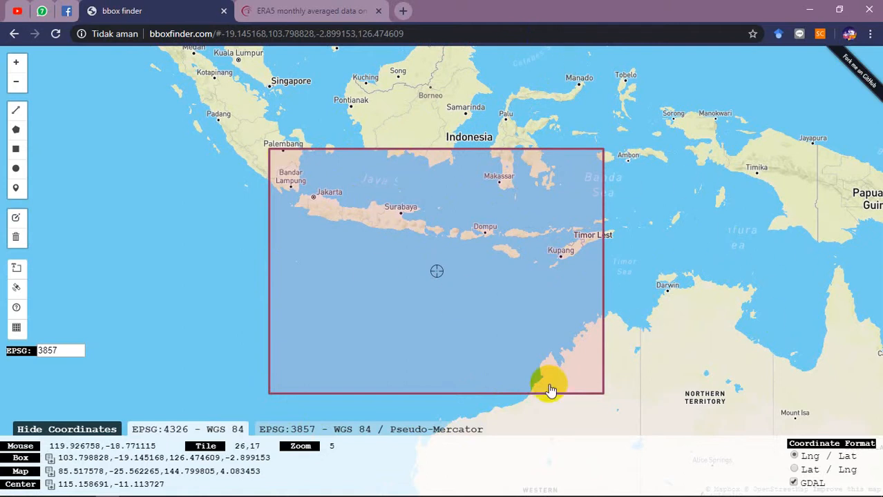
- Look up the rectangle's northern latitude in its box coordinates and set the ERA5 form's North limit to -2.89
left_click_drag(502, 337, 486, 309)
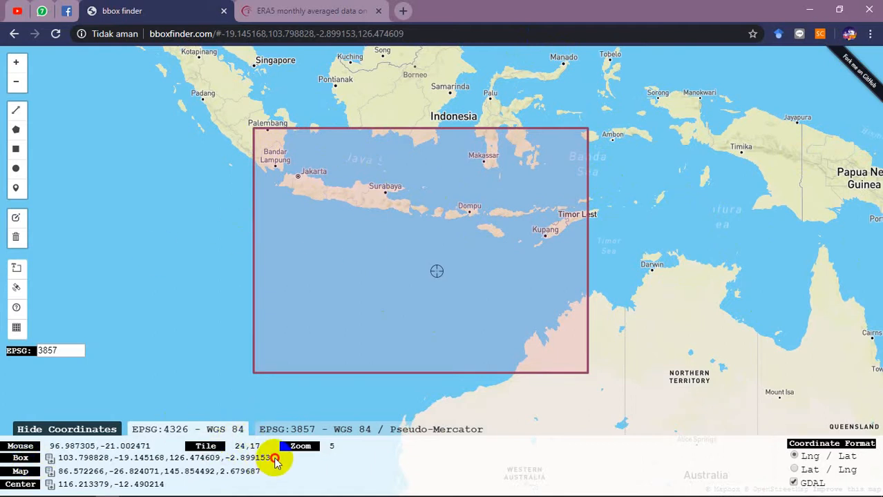
left_click_drag(247, 454, 56, 453)
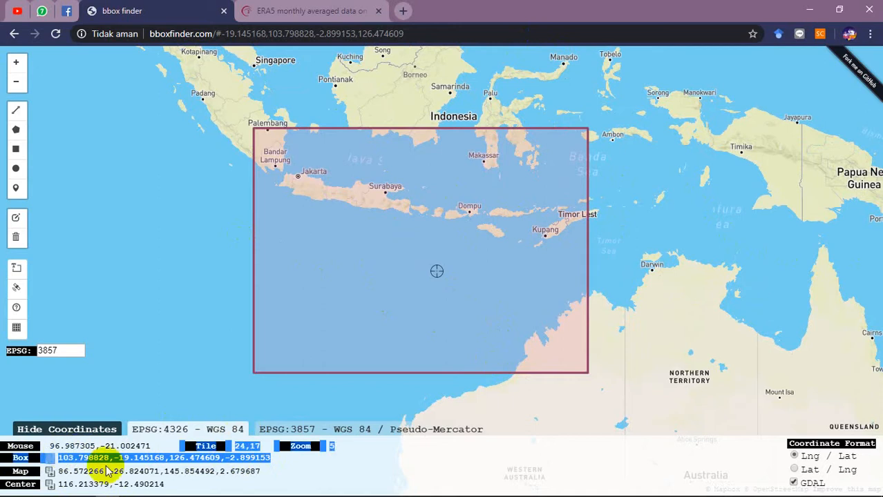
left_click(108, 463)
left_click_drag(272, 459, 243, 460)
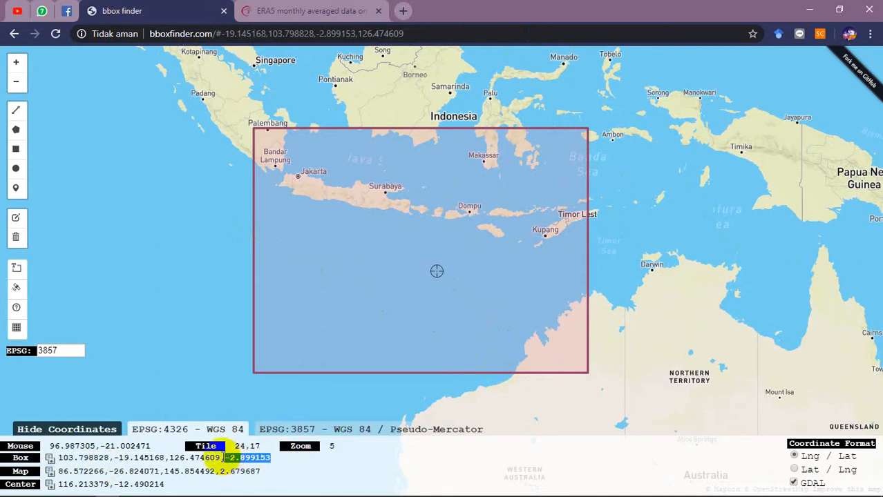
left_click(290, 11)
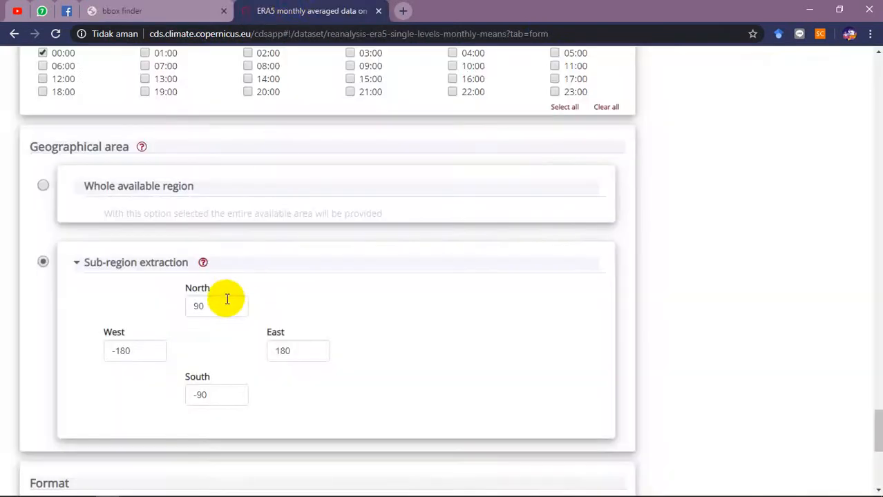
double_click(194, 305)
type("-2.89")
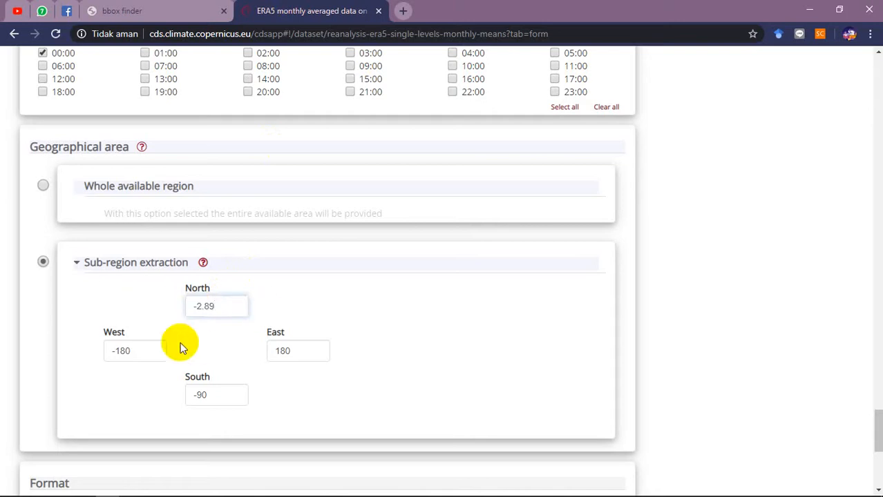
- Look up the rectangle's eastern longitude in bbox finder and set the ERA5 form's East limit to 126.47
left_click(135, 8)
left_click_drag(271, 458, 221, 458)
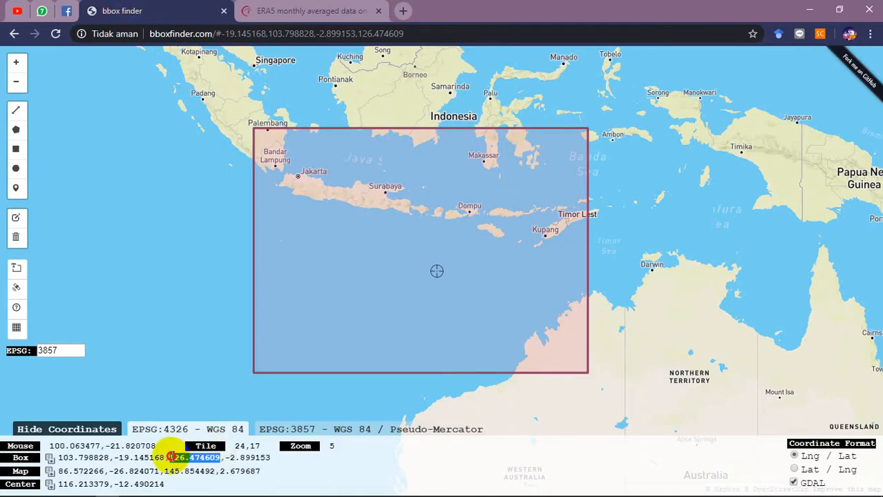
left_click(297, 11)
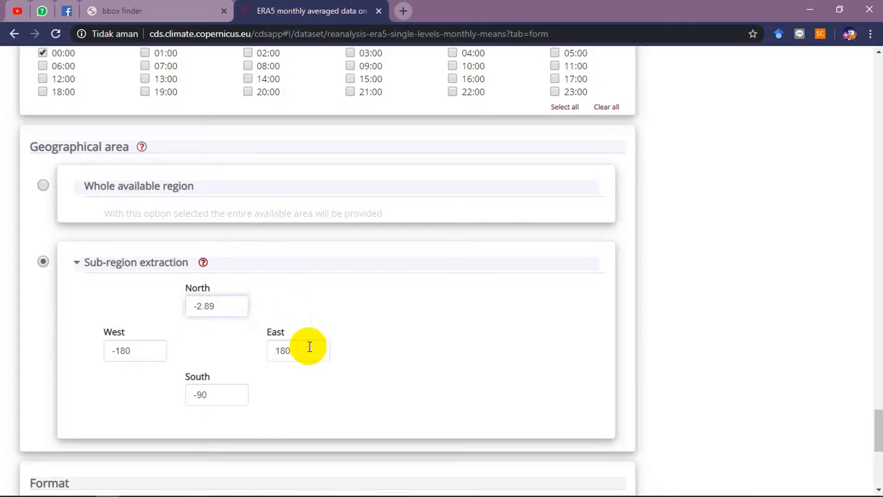
left_click_drag(310, 351, 251, 349)
type("126.47")
- Look up the rectangle's southern latitude in bbox finder and set the ERA5 form's South limit to -19.14
left_click(124, 10)
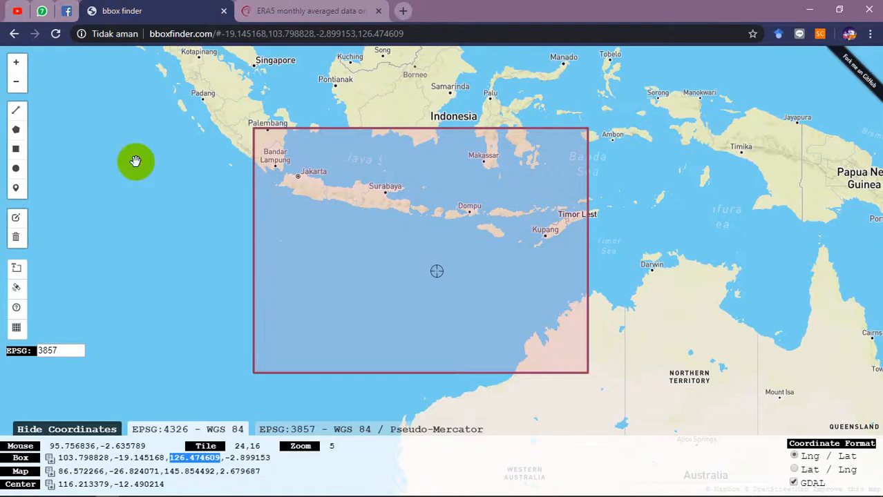
left_click_drag(221, 457, 167, 458)
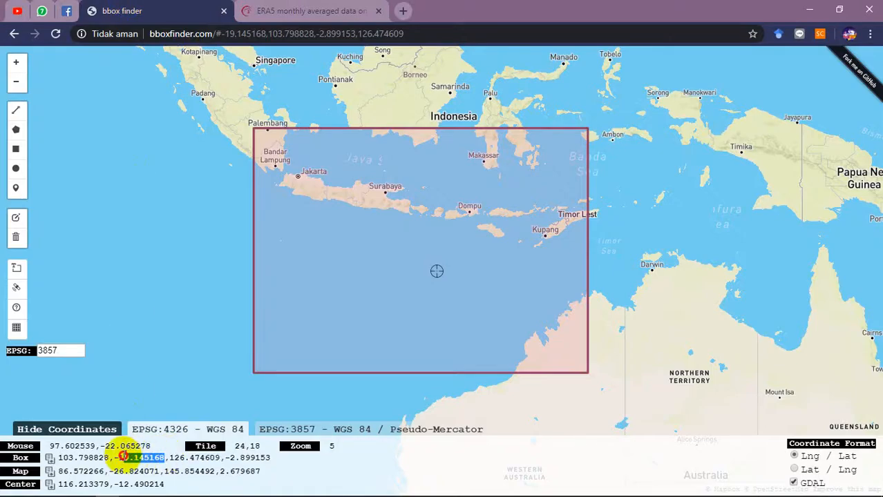
left_click(309, 6)
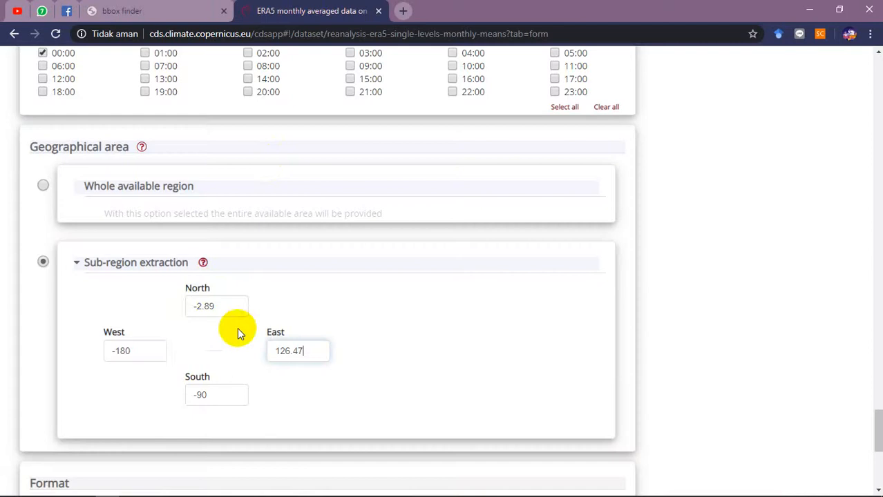
left_click_drag(207, 395, 169, 388)
type("-19.14")
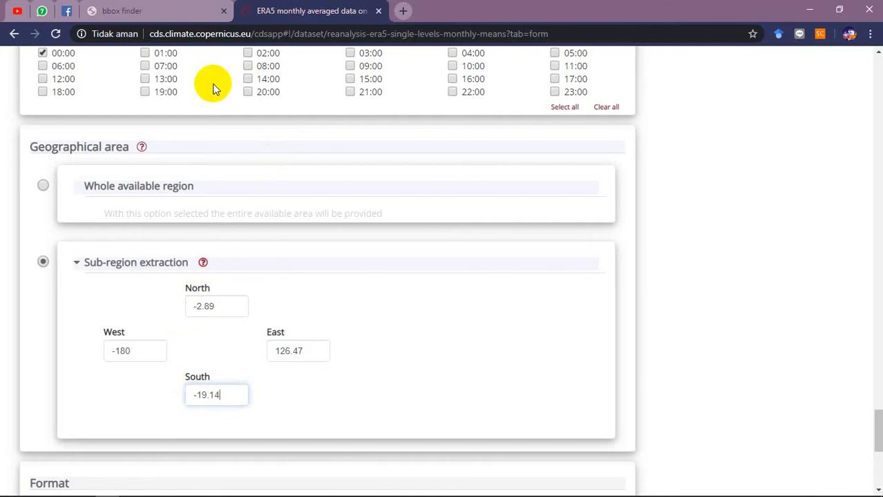
- Look up the rectangle's western longitude in bbox finder and set the ERA5 form's West limit to 103.79
left_click(142, 6)
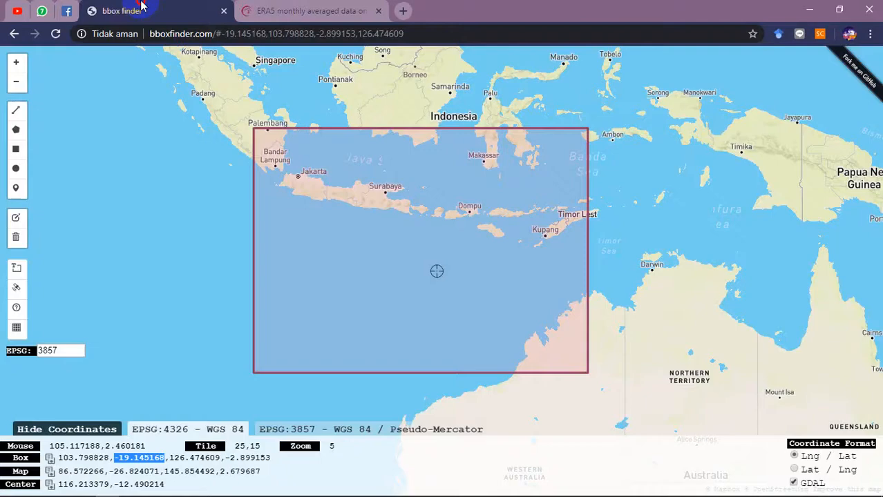
double_click(102, 459)
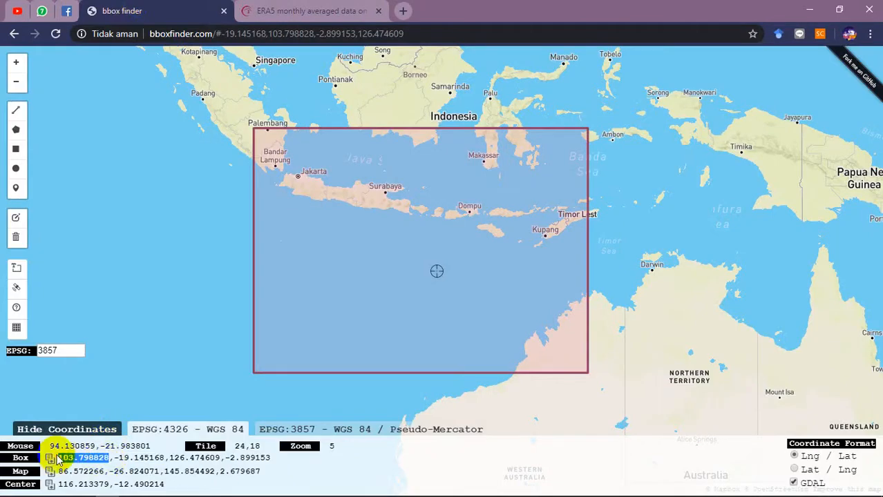
left_click(286, 6)
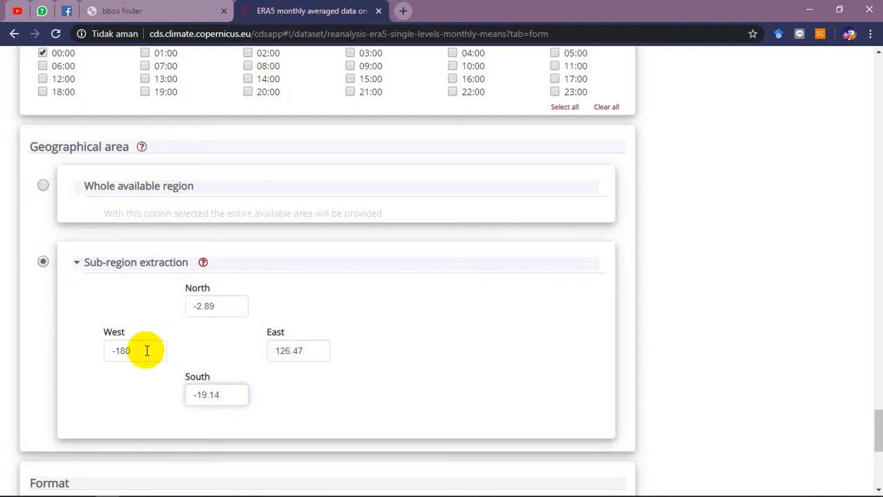
left_click_drag(147, 351, 83, 349)
type("103.79")
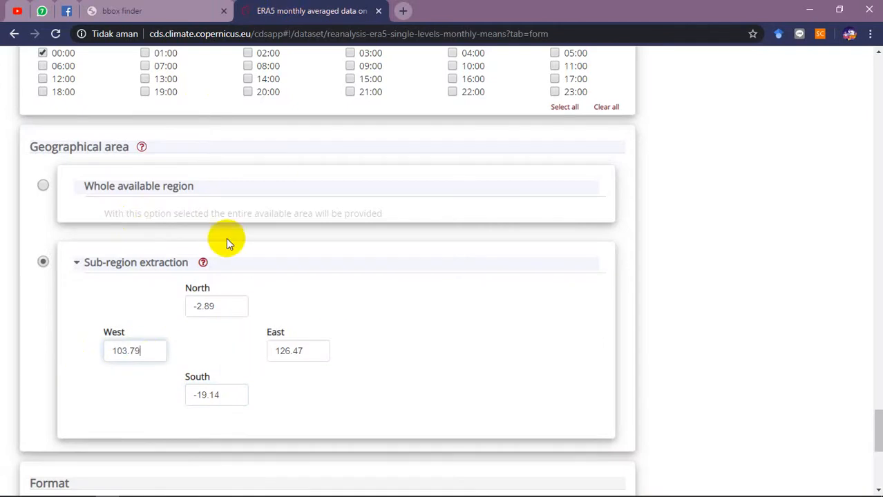
- Check the four entered sub-region limits against the rectangle drawn in bbox finder
scroll(164, 271, "down", 3)
scroll(211, 158, "up", 2)
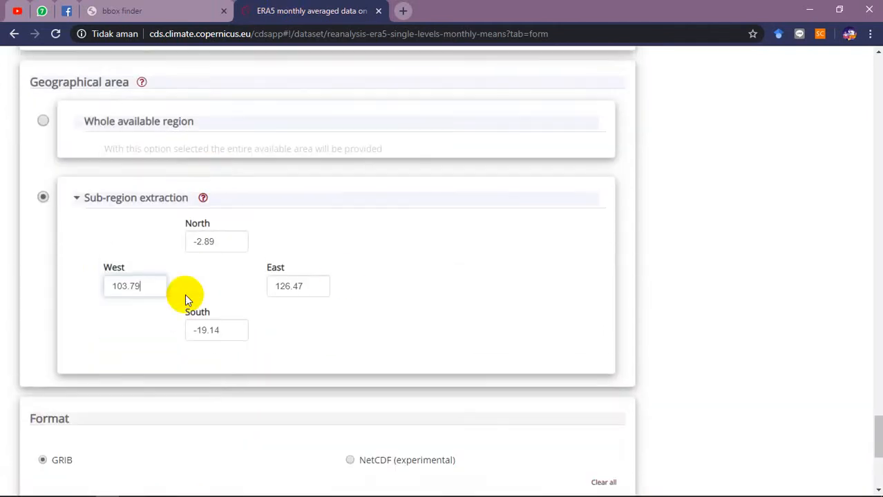
left_click(158, 10)
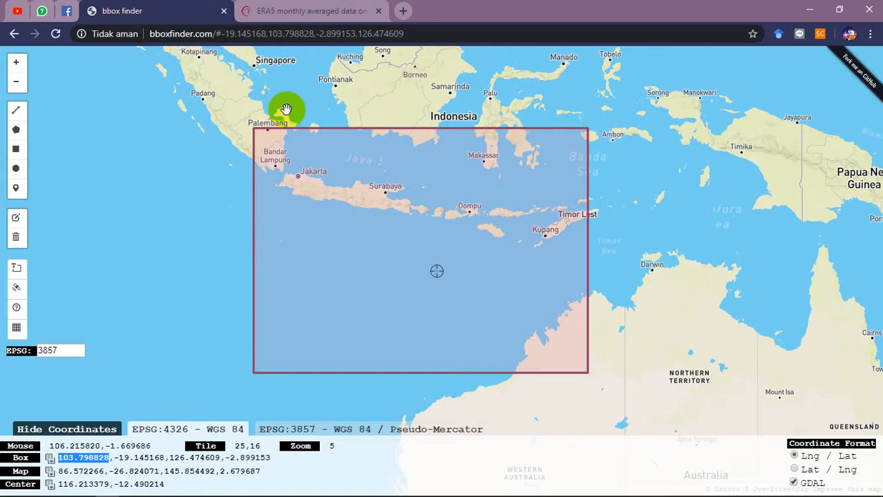
left_click(304, 10)
scroll(259, 183, "up", 1)
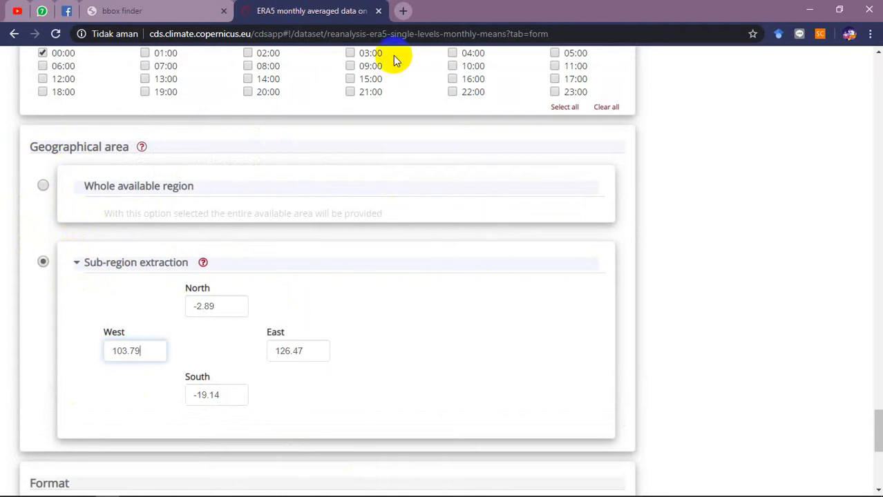
- Examine the rectangle's location in bbox finder at world scale and in detail around Indonesia and Australia
left_click(97, 7)
scroll(260, 287, "down", 1)
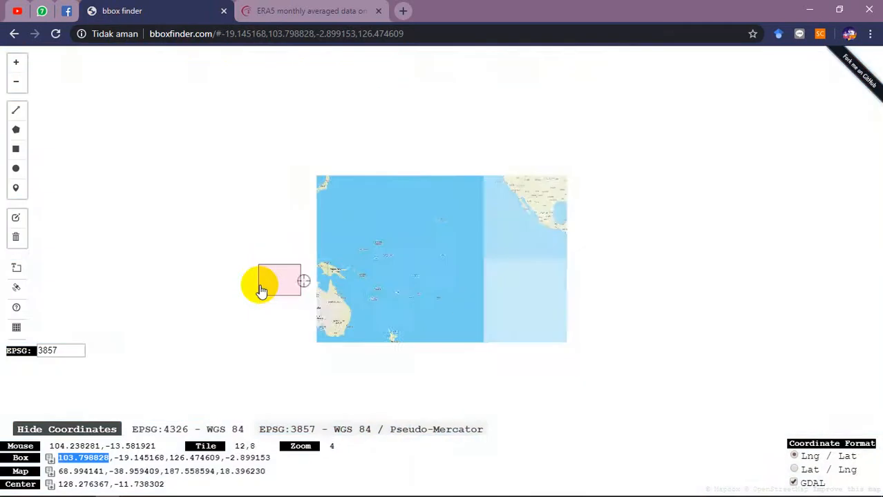
scroll(260, 287, "down", 1)
scroll(259, 287, "down", 3)
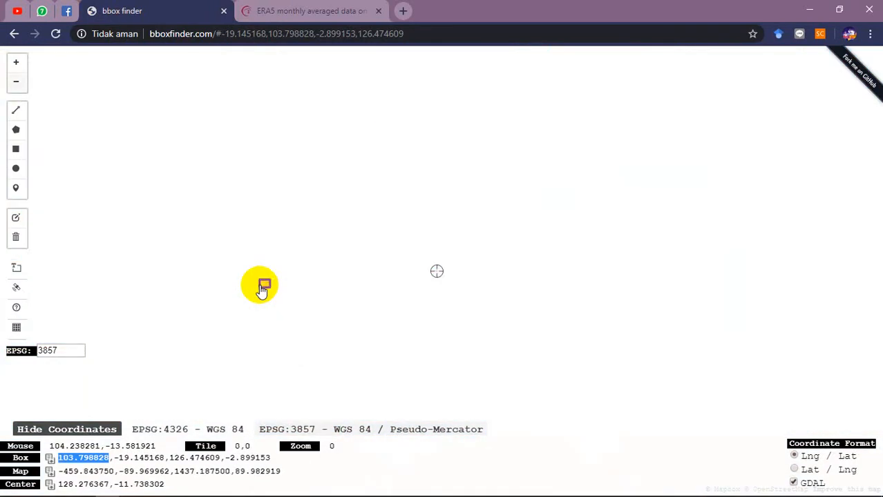
scroll(411, 333, "up", 1)
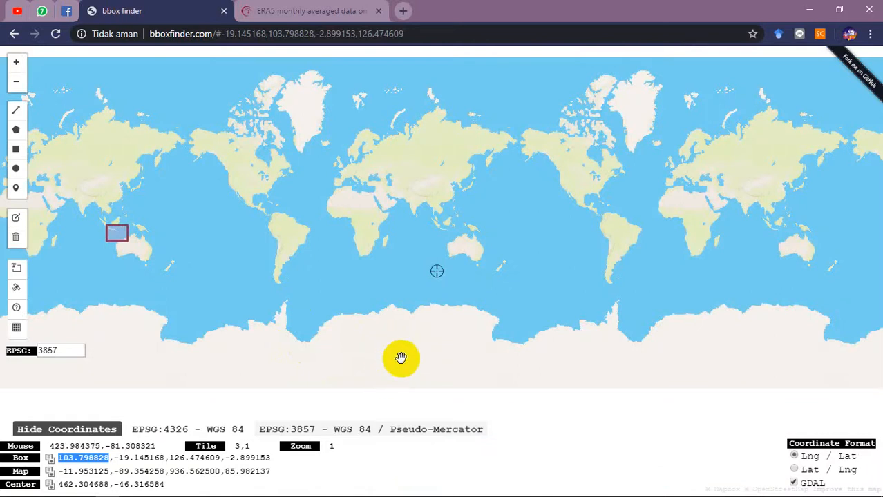
left_click_drag(168, 246, 290, 290)
scroll(233, 289, "up", 3)
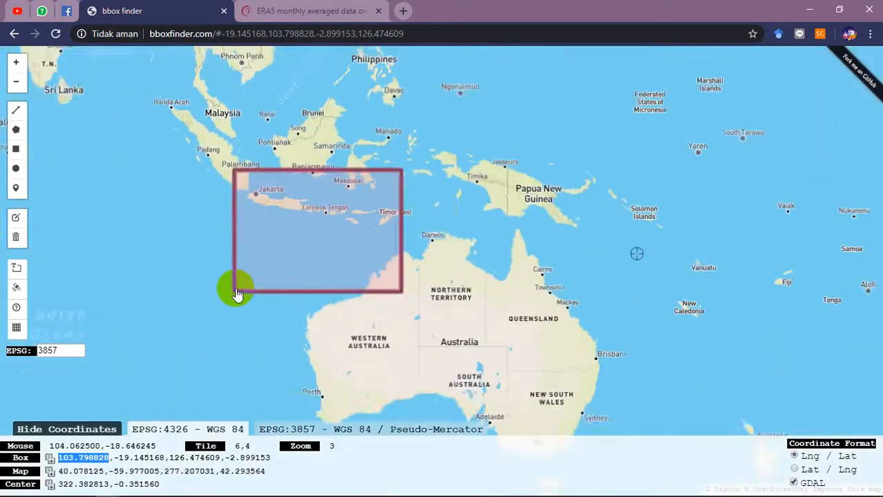
left_click_drag(438, 197, 437, 238)
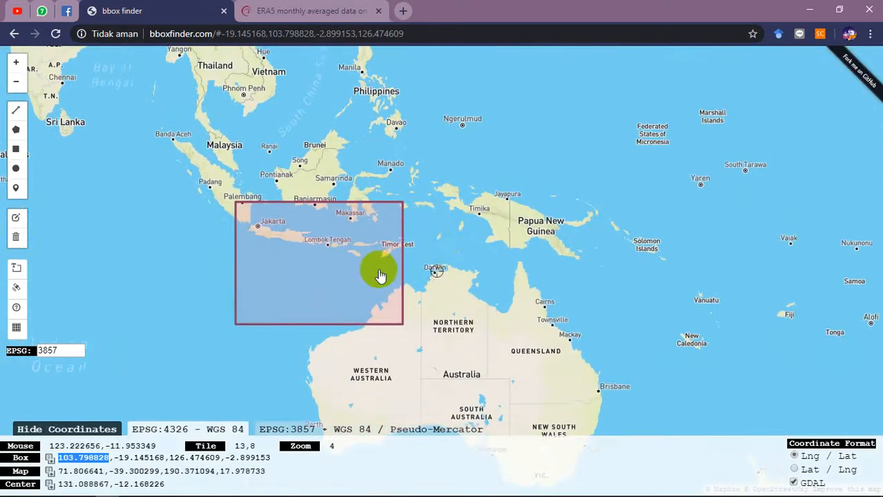
scroll(378, 272, "up", 1)
scroll(379, 272, "down", 1)
left_click_drag(241, 243, 308, 253)
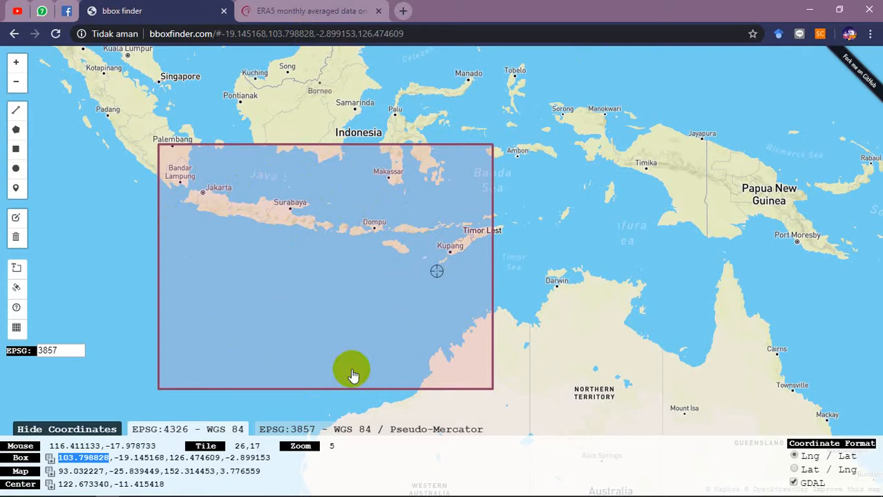
left_click_drag(287, 271, 365, 299)
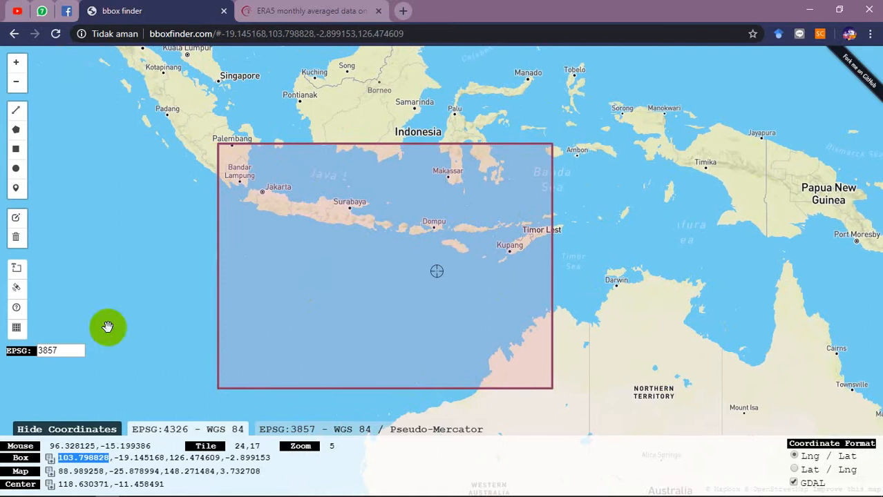
- Return to the ERA5 download form and choose GRIB as the data format
left_click(276, 10)
scroll(331, 290, "down", 4)
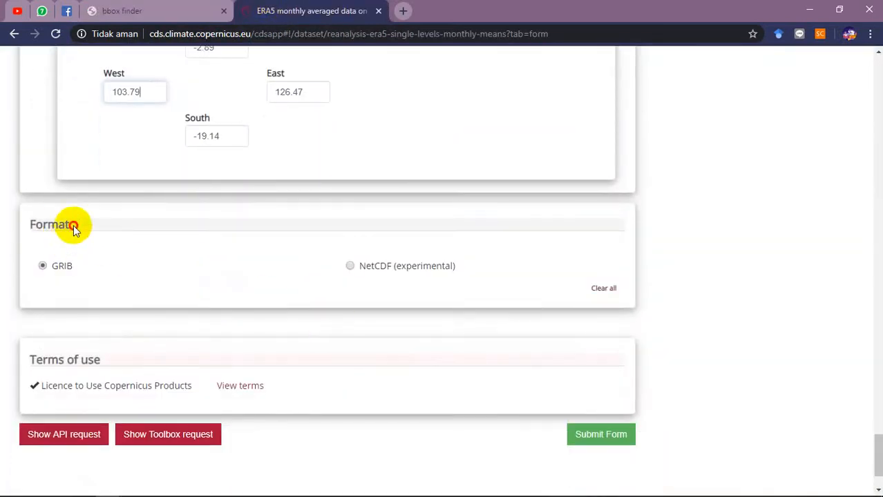
left_click_drag(73, 226, 9, 224)
left_click(70, 268)
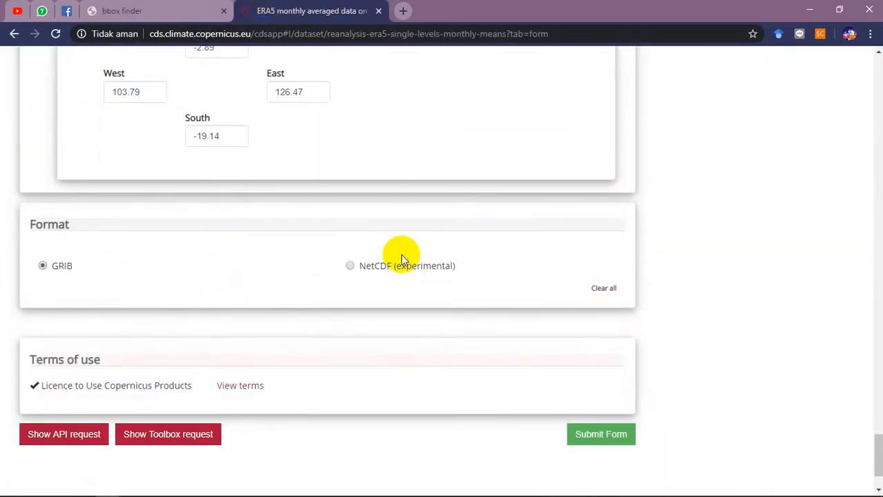
- Switch the data format to NetCDF (experimental), review the form's selections, and submit the download request
left_click(351, 267)
scroll(224, 252, "up", 20)
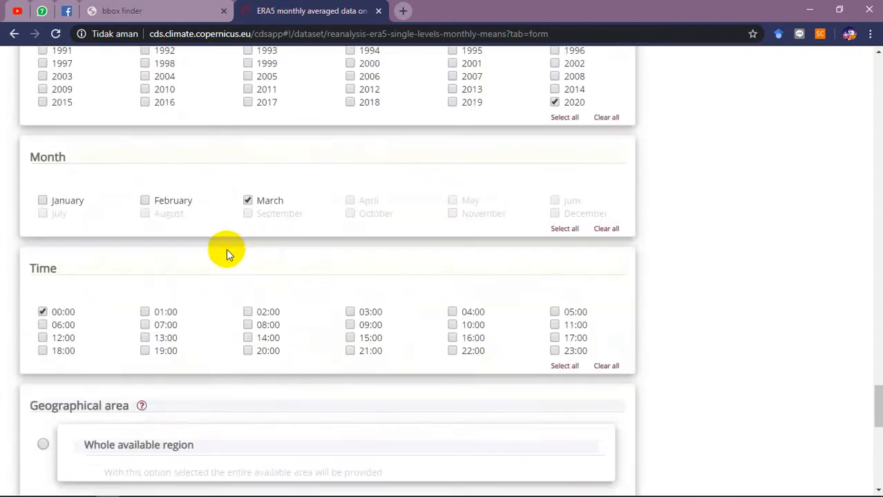
scroll(221, 241, "up", 8)
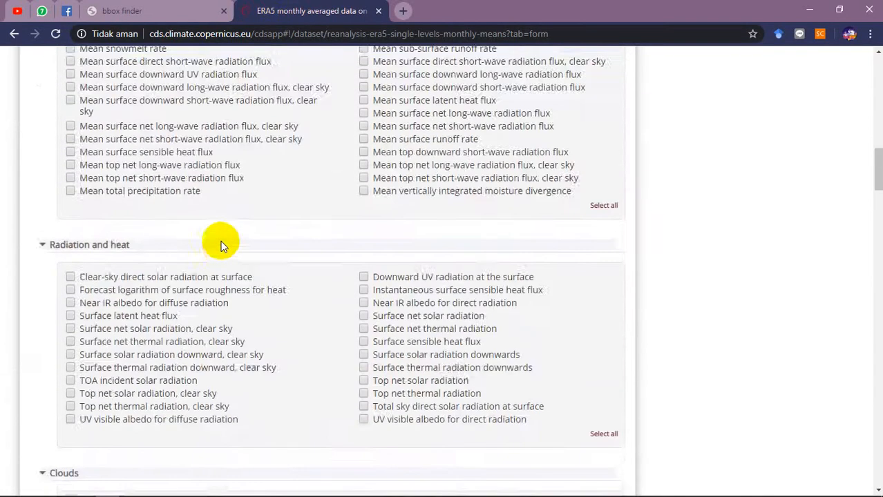
scroll(221, 241, "down", 20)
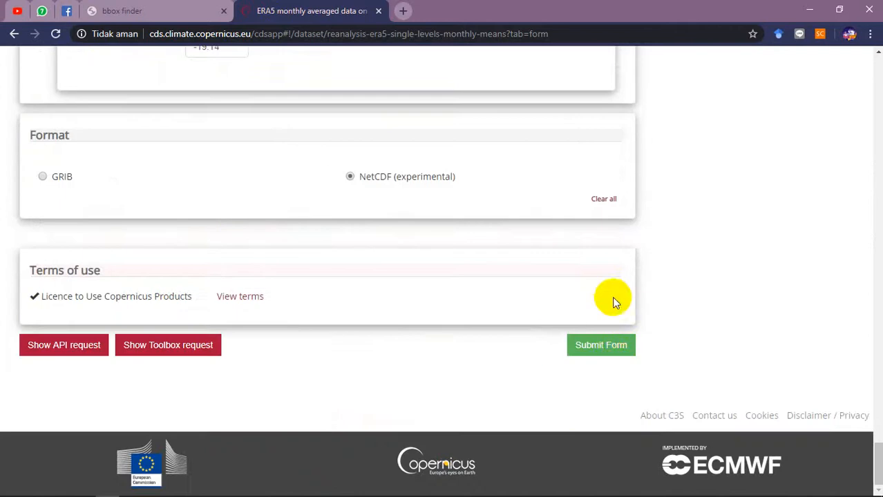
left_click(613, 354)
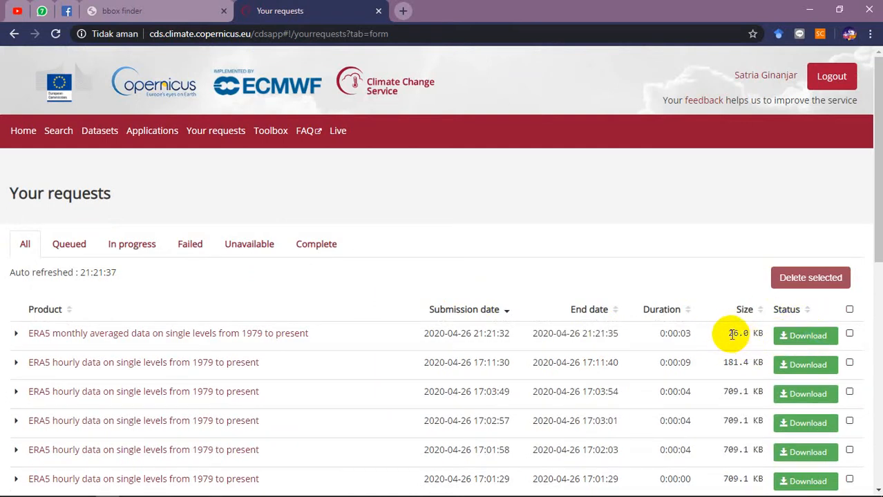
- Check the file size of the newest ERA5 monthly averaged request and start its download
left_click_drag(723, 333, 759, 330)
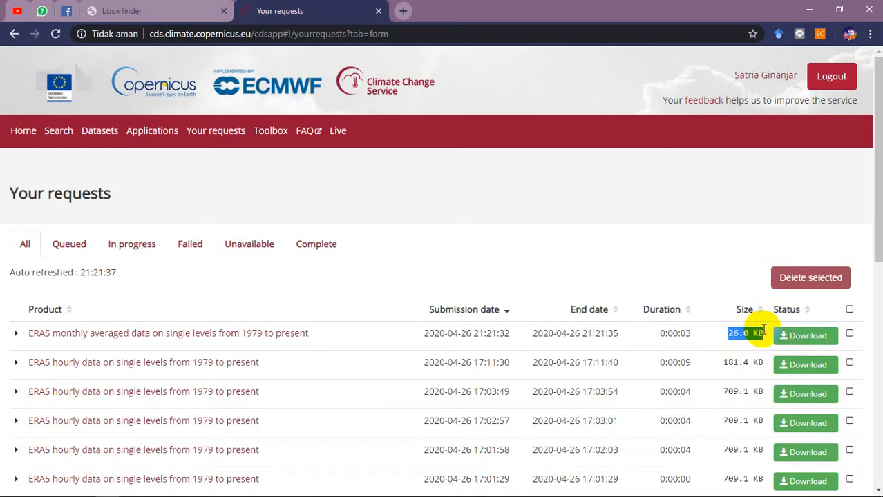
left_click(763, 330)
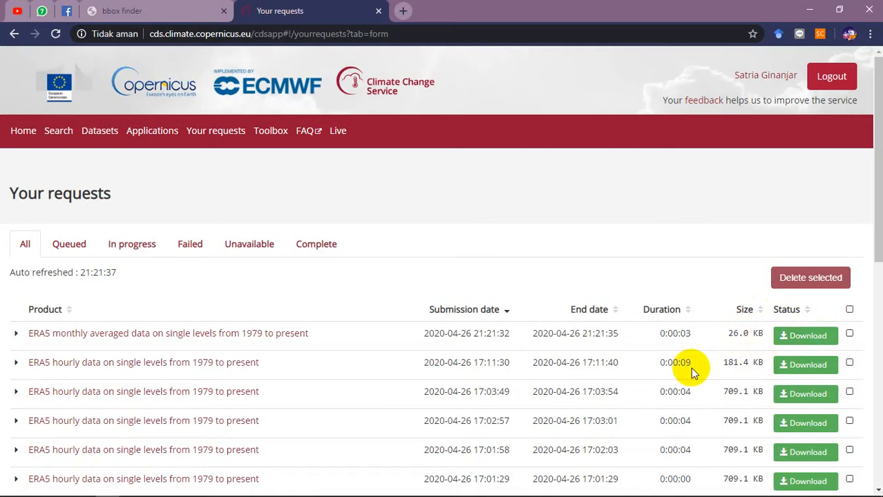
left_click(785, 342)
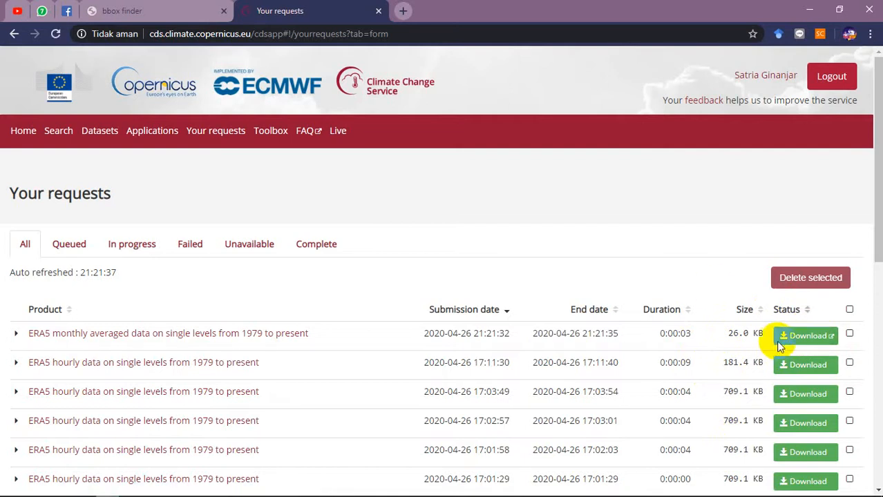
left_click(777, 342)
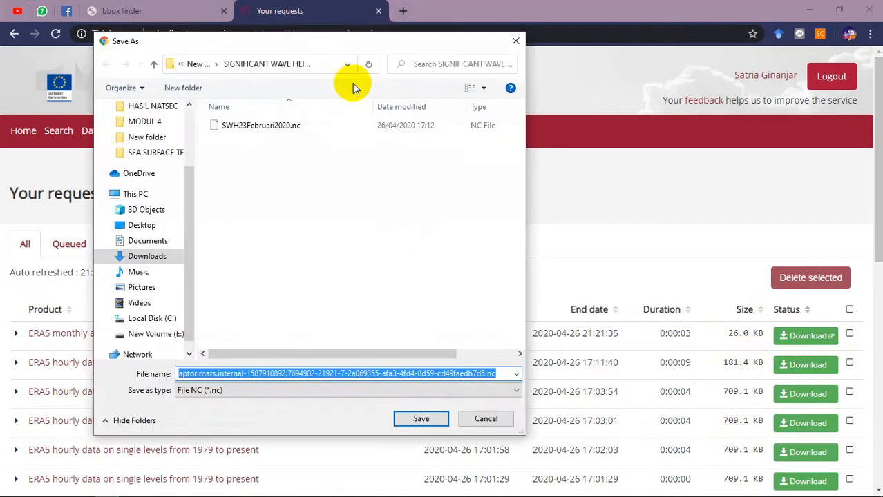
left_click_drag(348, 42, 492, 47)
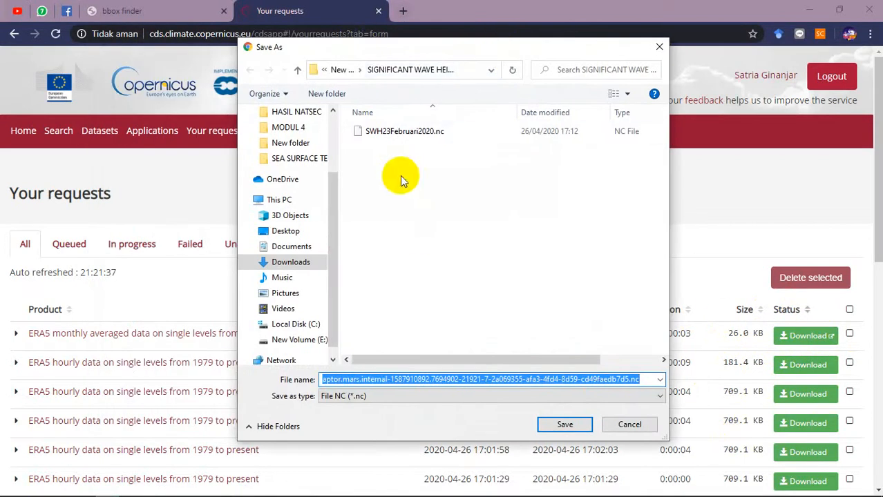
- Save the downloaded NC file as MARETBULANAN in the New folder directory inside SIKLON QUANG
left_click(342, 70)
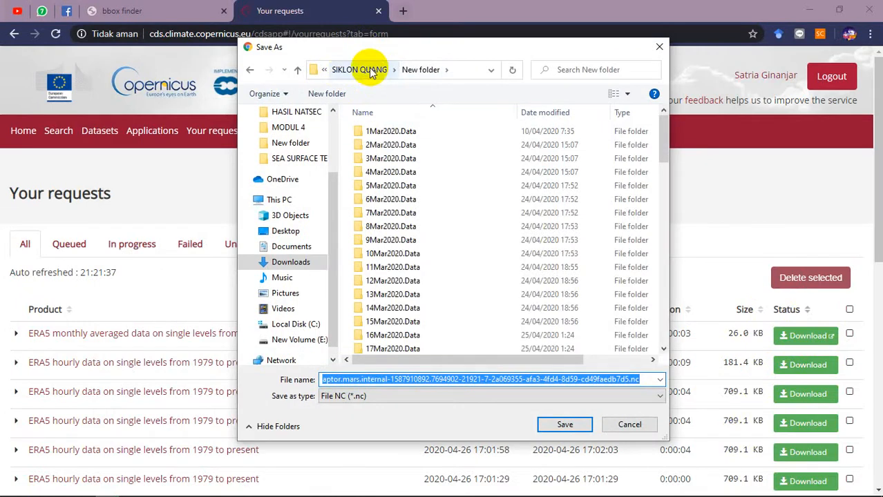
scroll(393, 236, "down", 5)
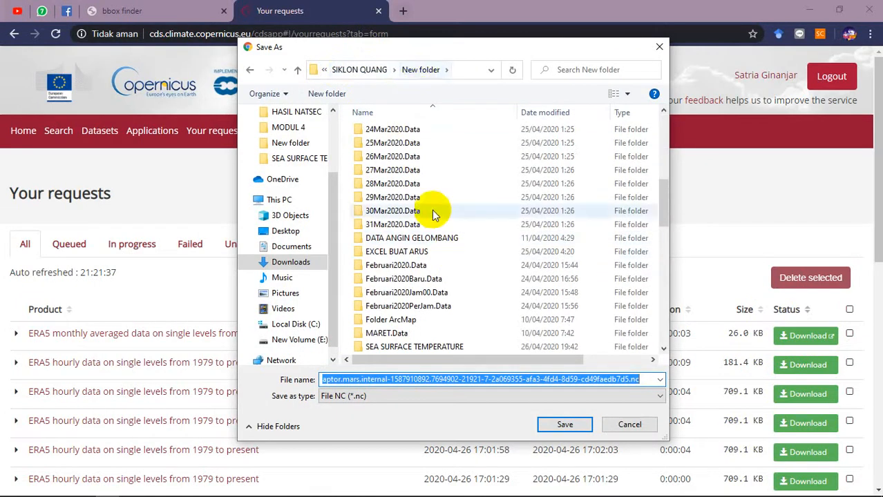
scroll(435, 229, "down", 5)
scroll(436, 230, "down", 6)
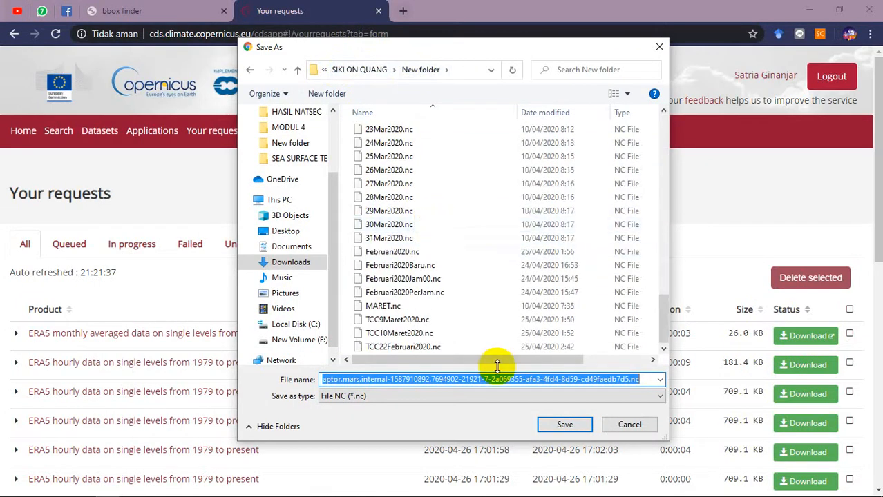
type("MARET")
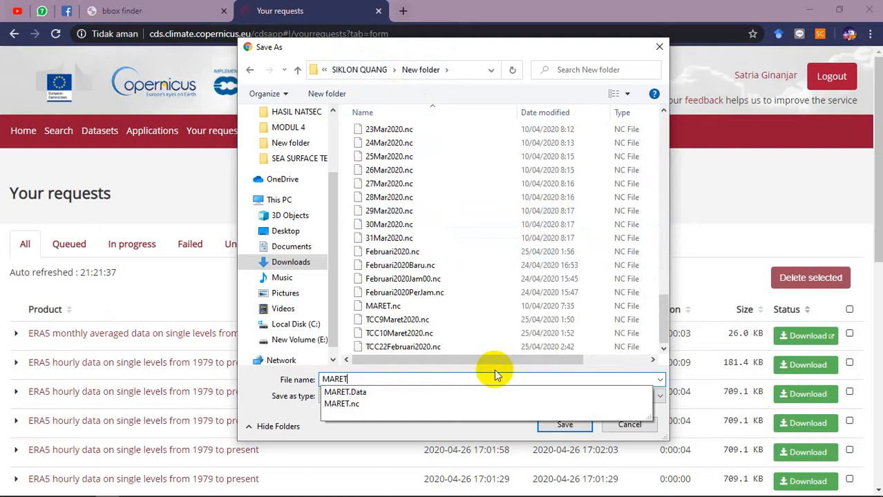
type("BULANAN")
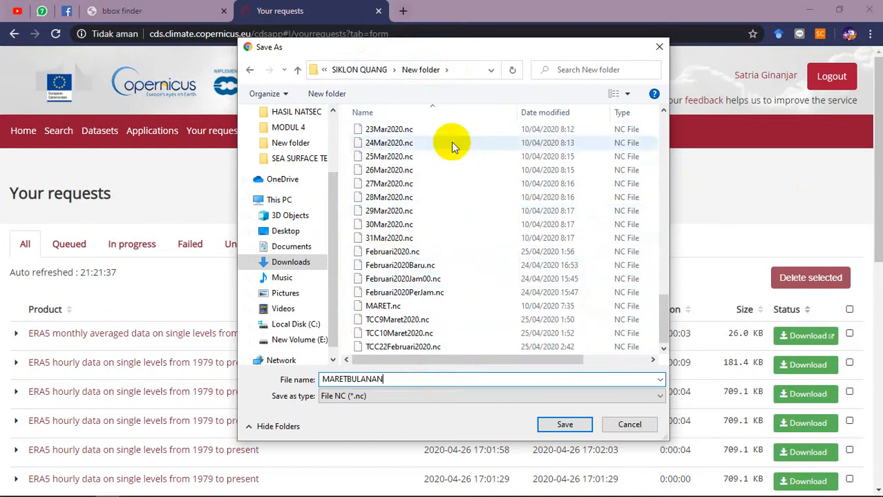
left_click(562, 429)
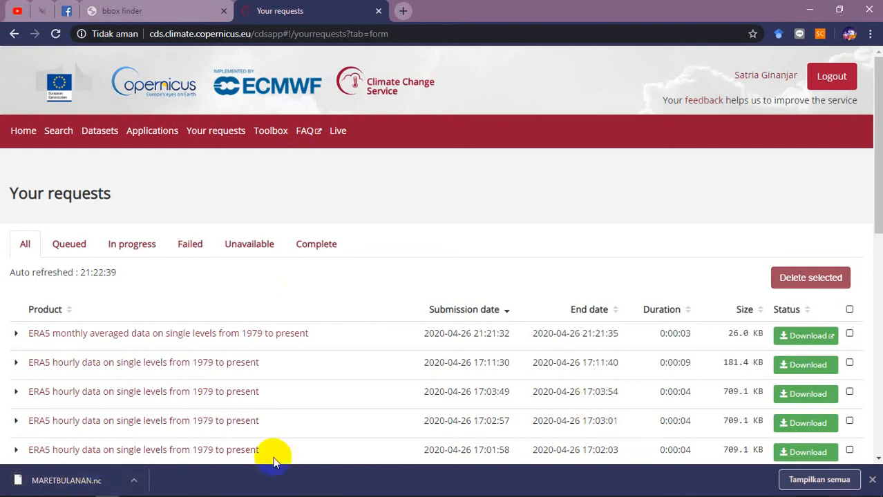
- Search Windows for "oce" and launch Ocean Data View 4
left_click(35, 489)
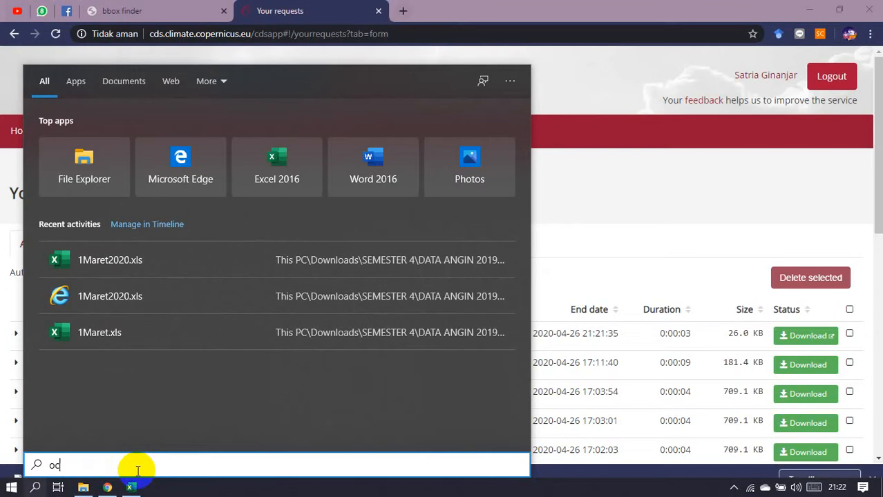
type("e")
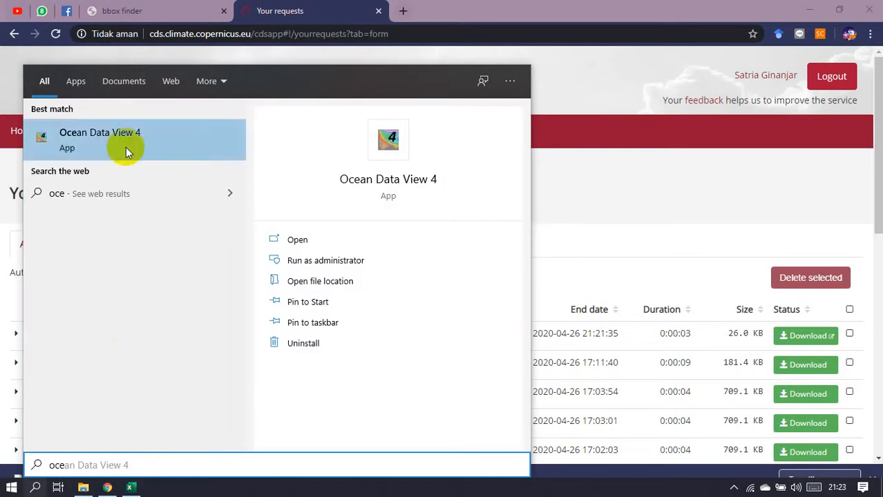
left_click(126, 147)
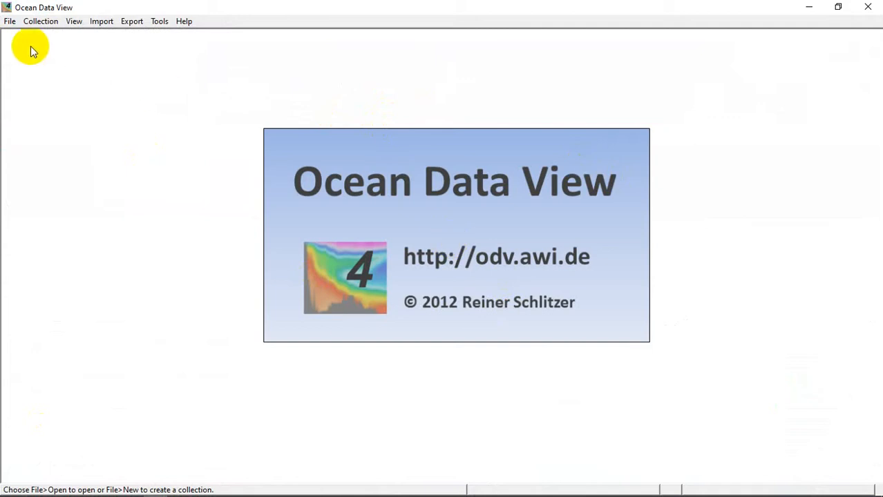
- Open MARETBULANAN.nc from the New folder directory inside SIKLON QUANG
left_click(8, 22)
left_click(18, 33)
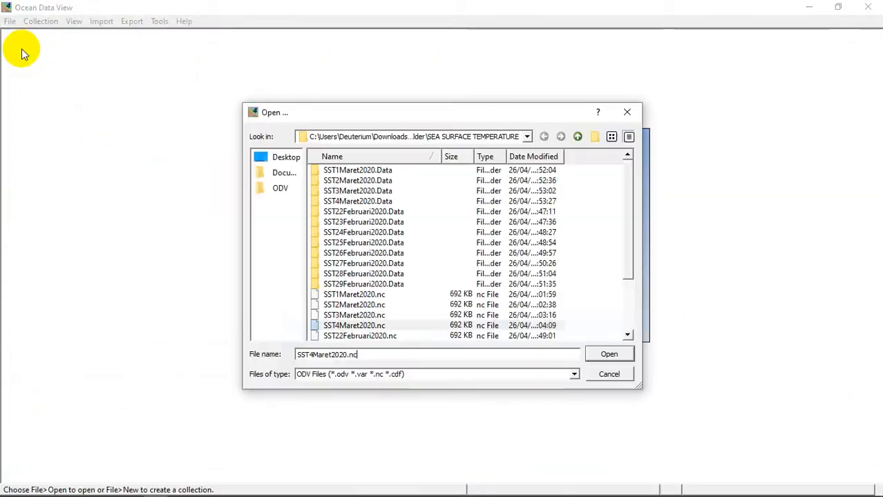
left_click(545, 264)
scroll(545, 264, "down", 1)
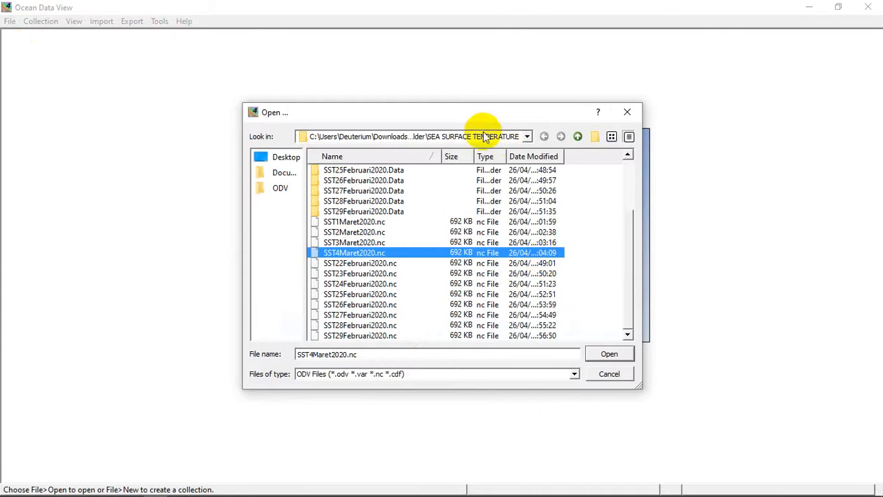
left_click(408, 140)
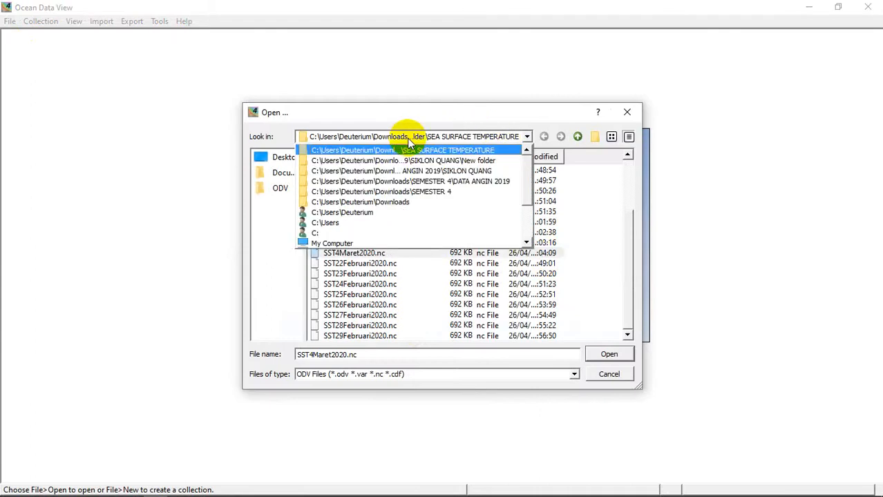
left_click(459, 161)
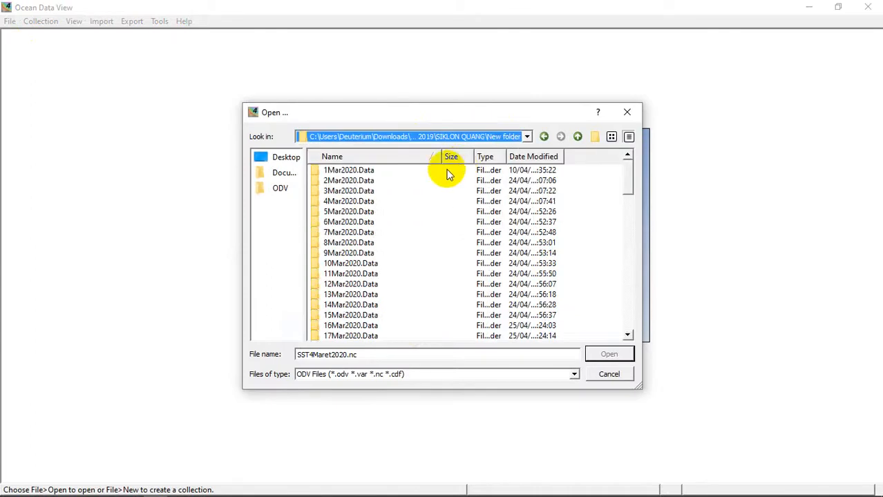
scroll(441, 212, "down", 20)
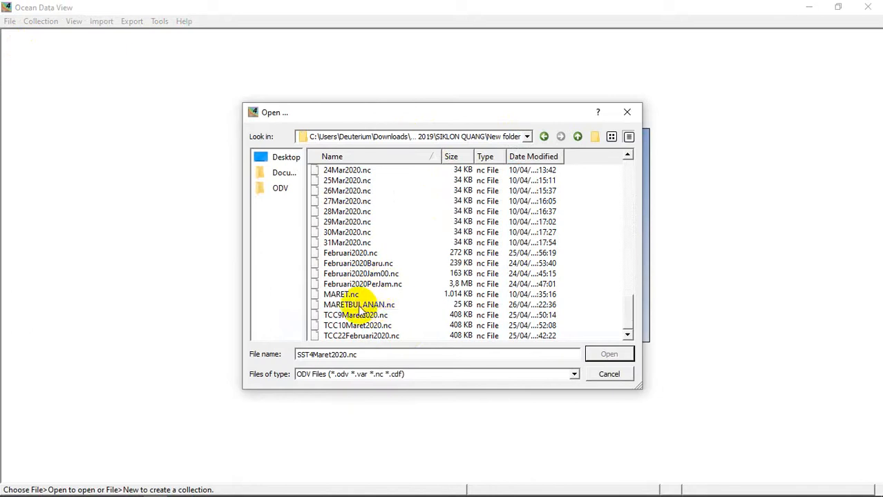
left_click(359, 308)
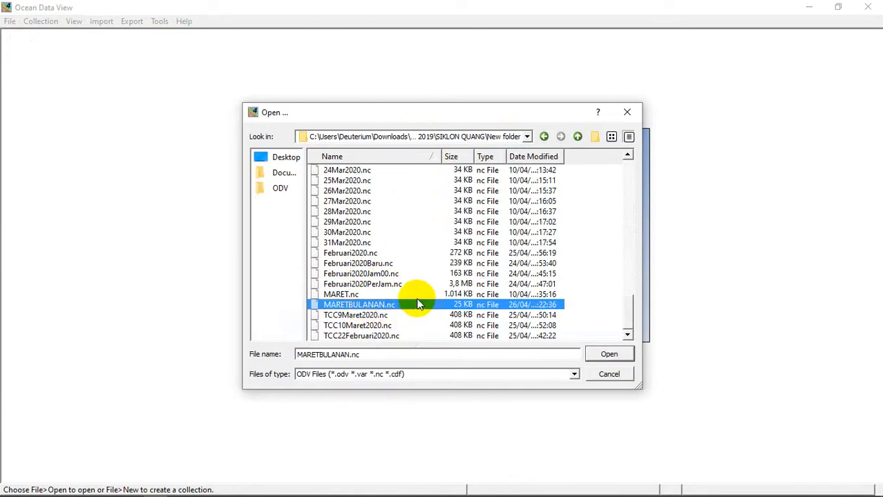
left_click(616, 354)
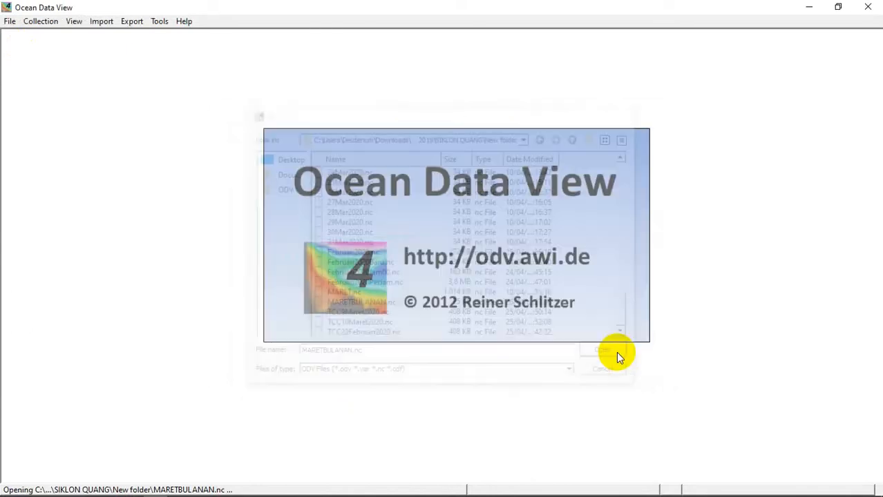
- Complete the NetCDF Setup Wizard with its default variable associations and the full domain of stations
left_click(528, 368)
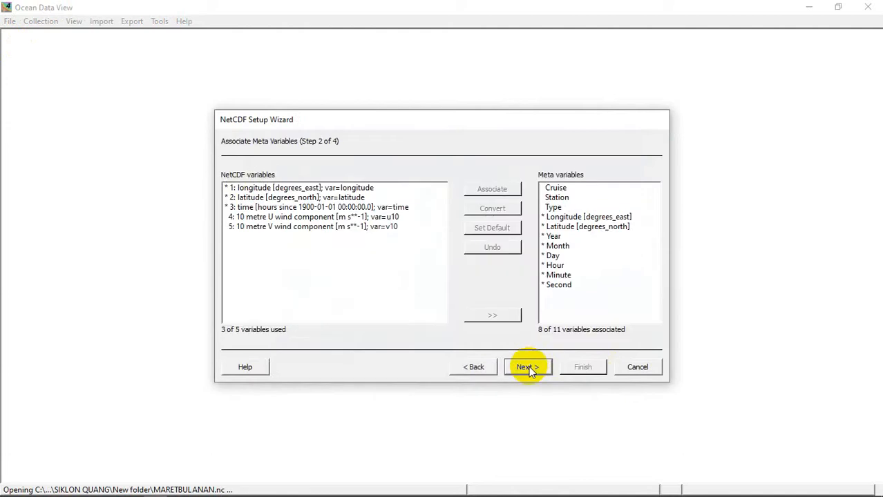
left_click(529, 368)
left_click(532, 368)
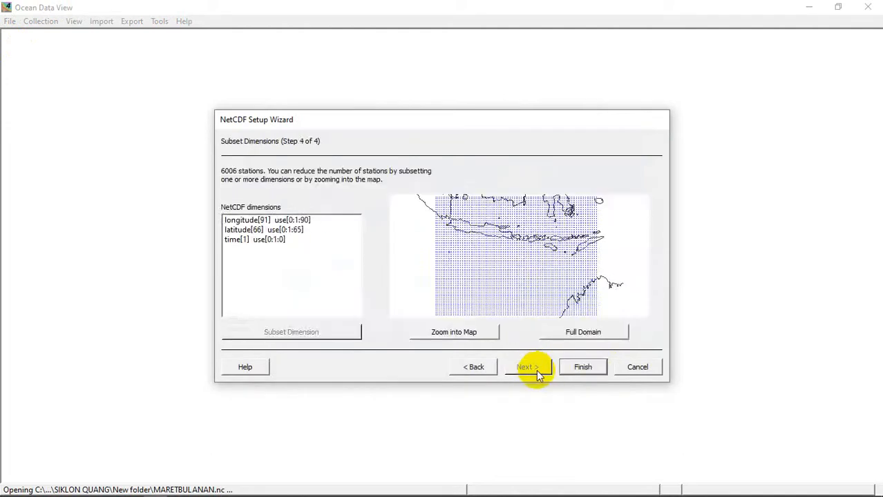
left_click(585, 366)
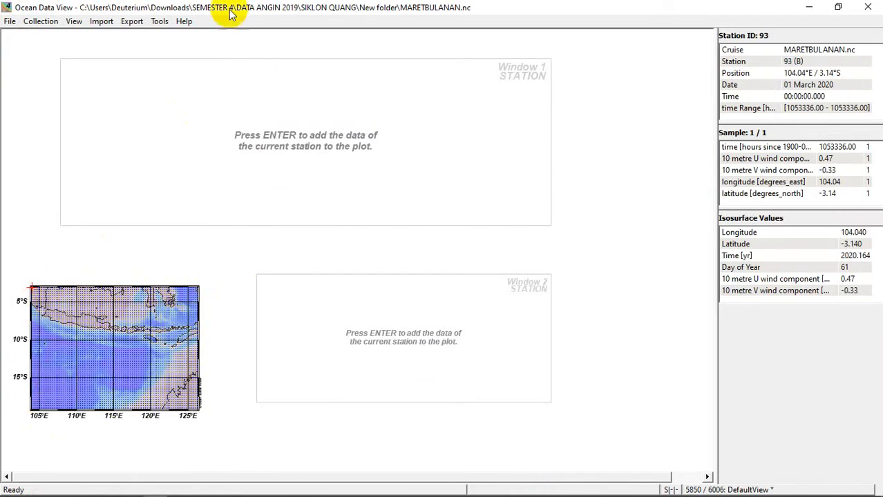
- Export all five variables to the ODV spreadsheet file data_from_MARETBULANAN.txt, and close Ocean Data View
left_click(131, 21)
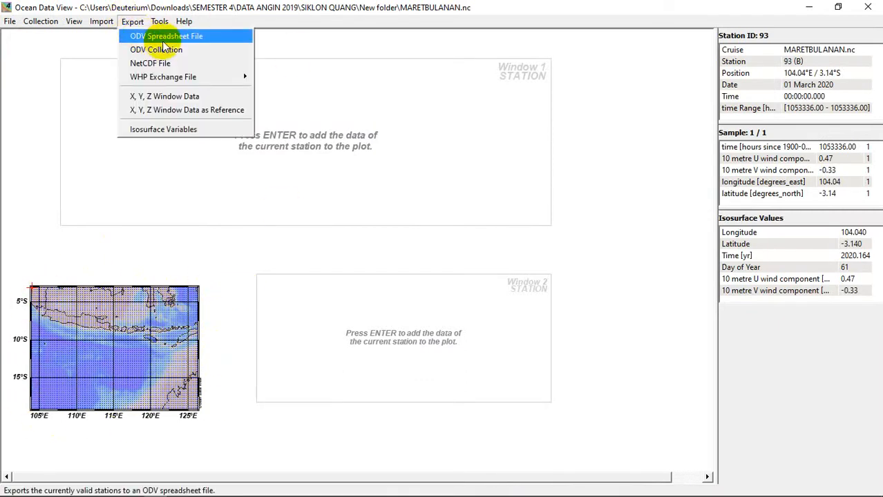
left_click(194, 40)
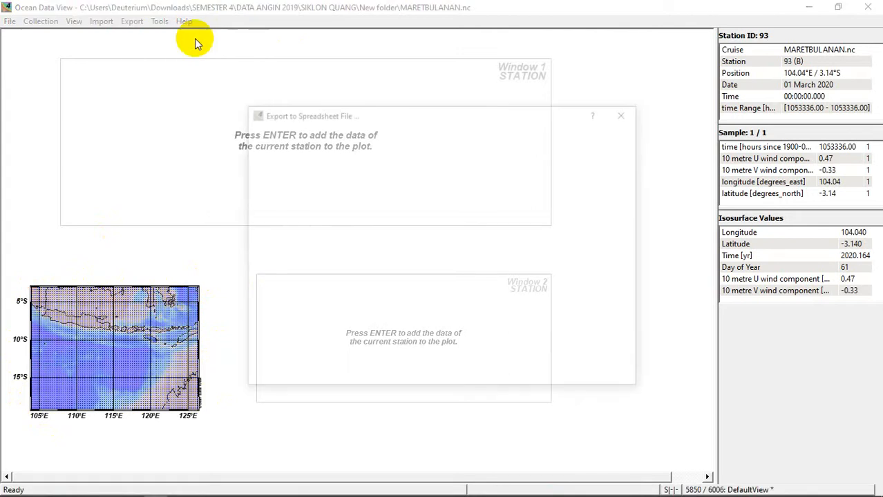
left_click(607, 353)
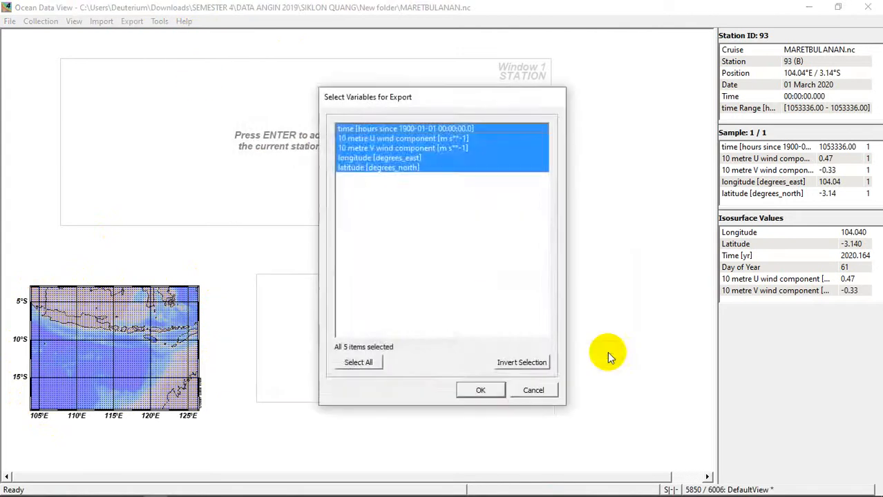
left_click(488, 389)
left_click(490, 352)
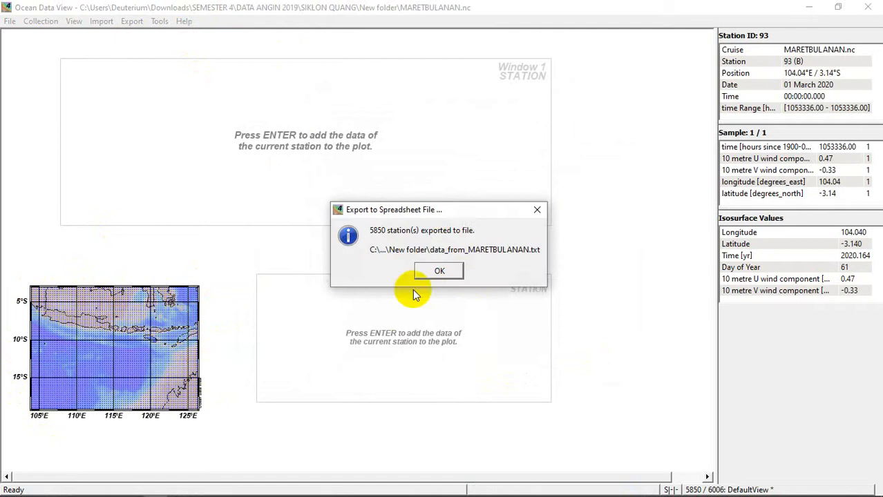
left_click(442, 276)
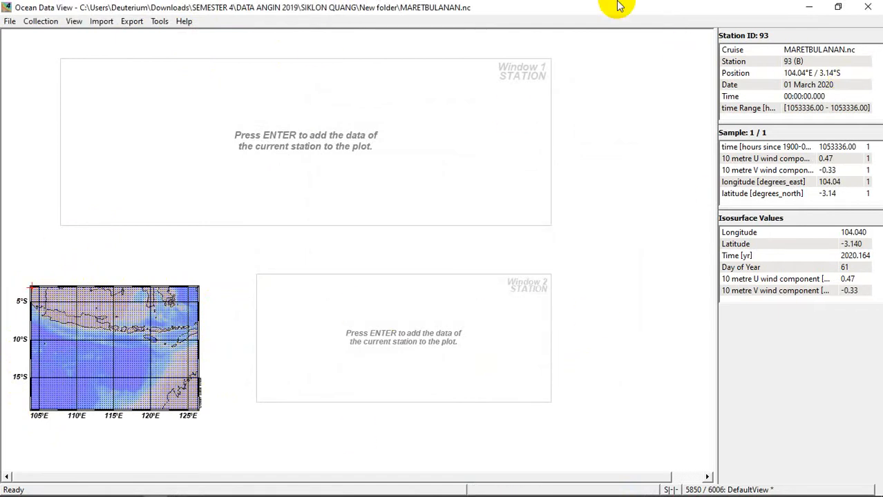
left_click(867, 7)
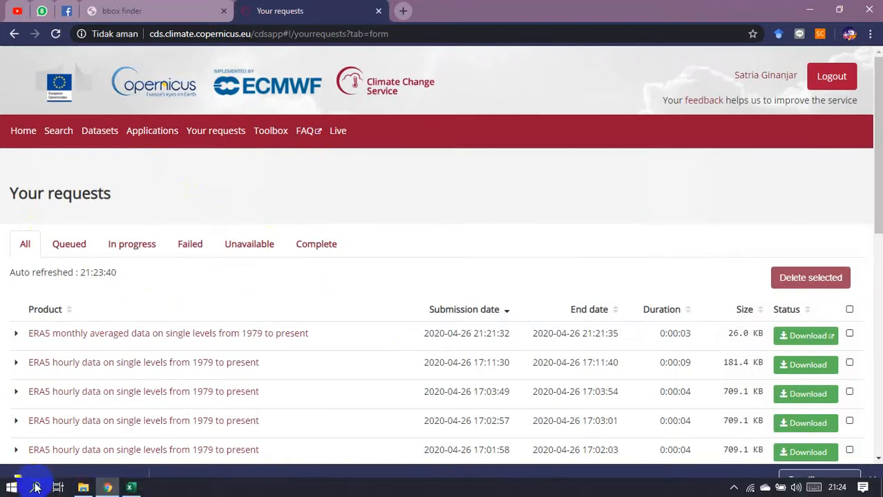
left_click(84, 489)
left_click(616, 251)
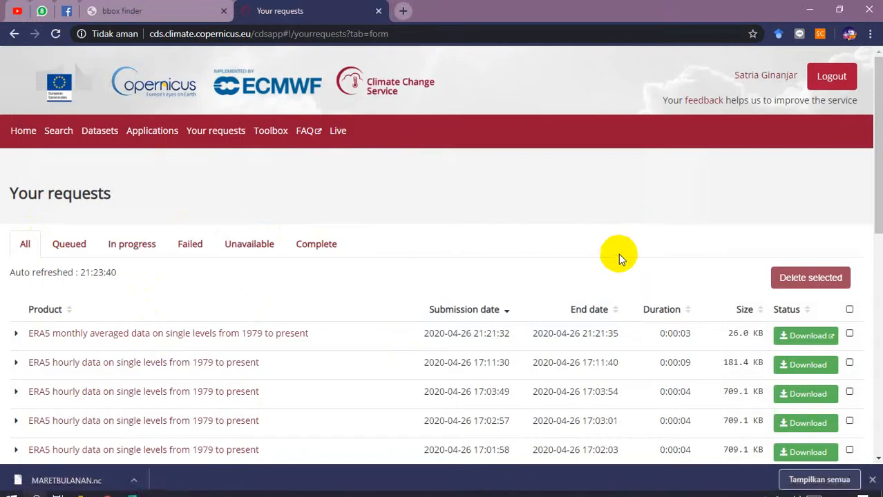
- Switch to the 1Maret2020.xls workbook in Excel and examine the coordinate, U, V, average and resultant V columns on Sheet1
mouse_move(155, 491)
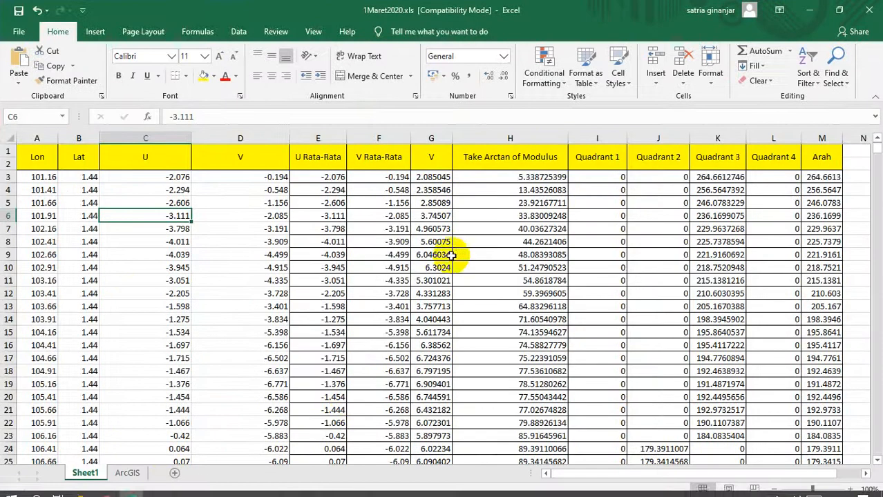
scroll(122, 297, "down", 1)
scroll(122, 296, "up", 1)
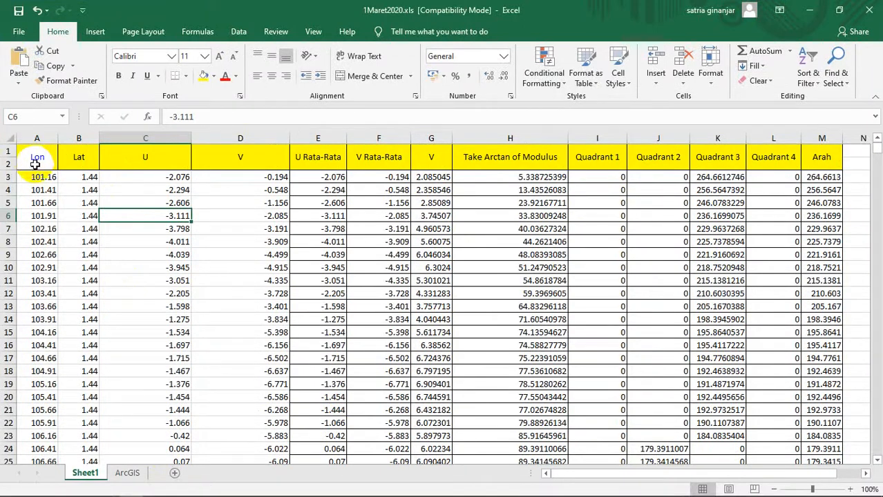
left_click_drag(36, 159, 79, 157)
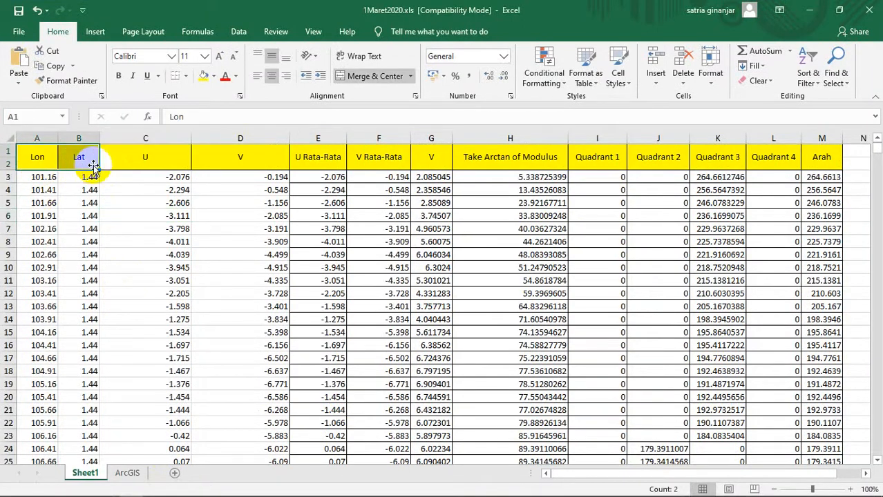
left_click(154, 164)
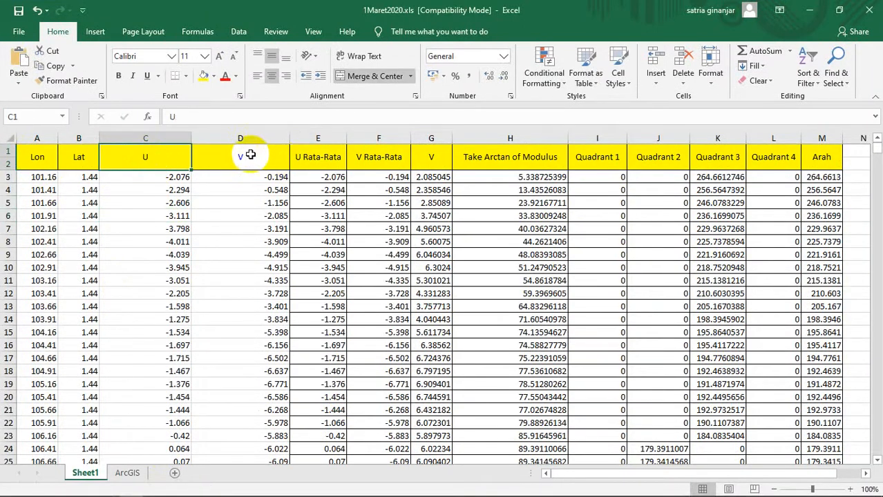
left_click(320, 176)
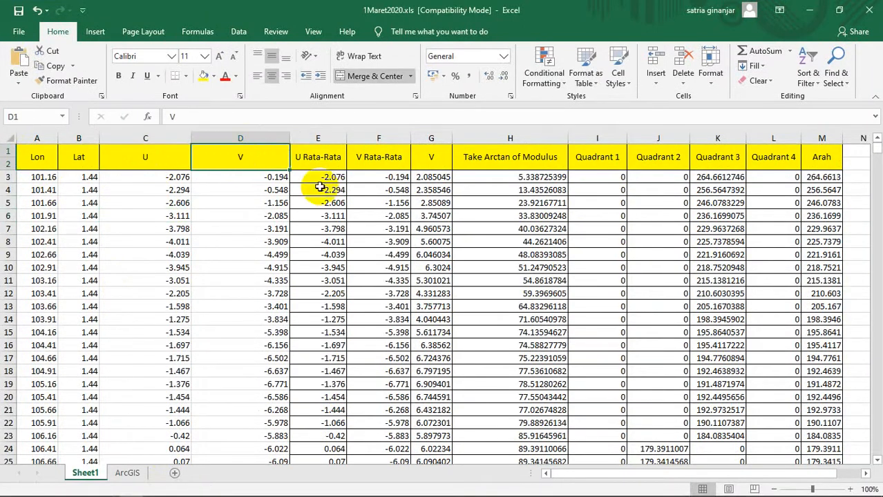
left_click(390, 165)
left_click_drag(439, 156, 435, 216)
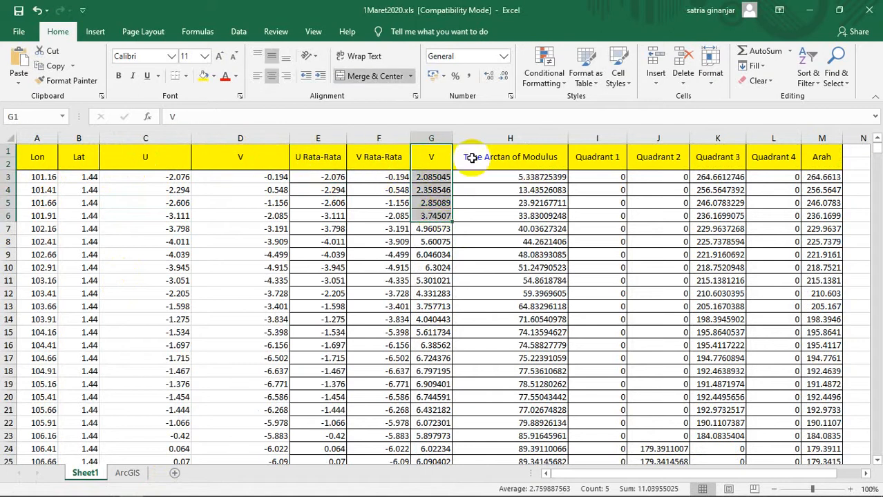
left_click_drag(434, 149, 423, 320)
left_click(428, 165)
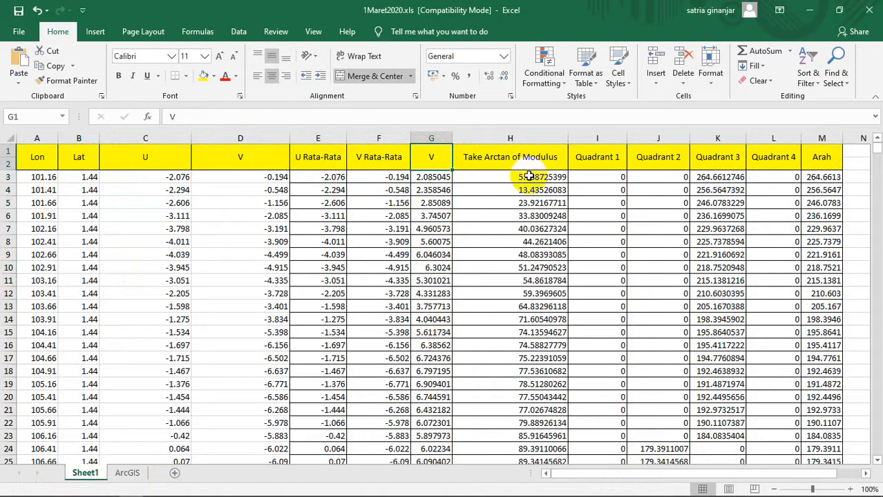
- Examine the Take Arctan of Modulus, Quadrant 1 to 4 and Arah columns and their formulas on Sheet1
left_click(531, 158)
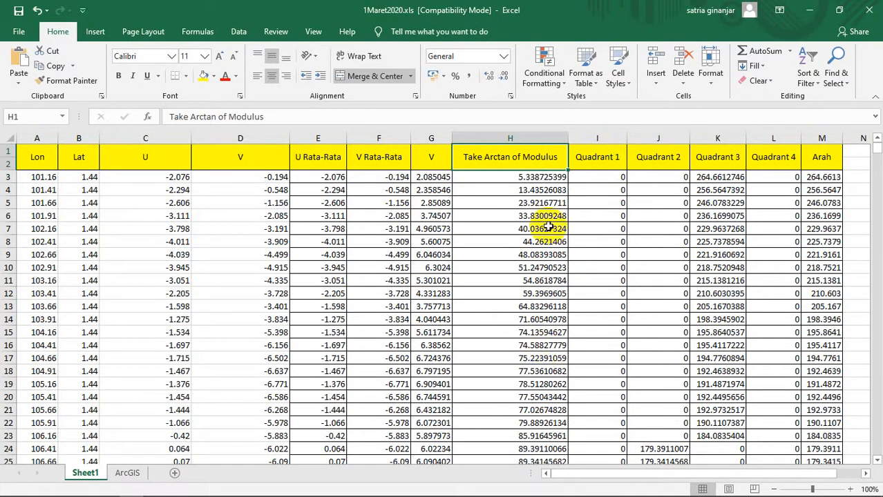
left_click_drag(503, 194, 504, 320)
left_click(617, 201)
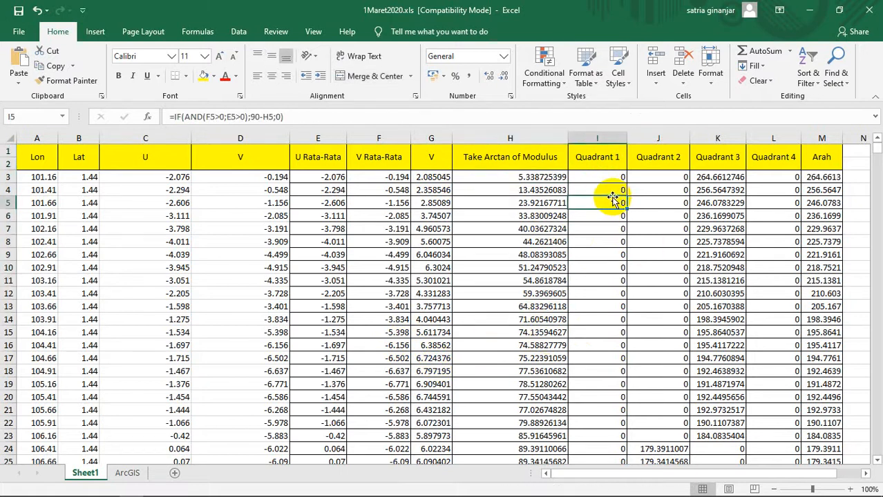
left_click(592, 156)
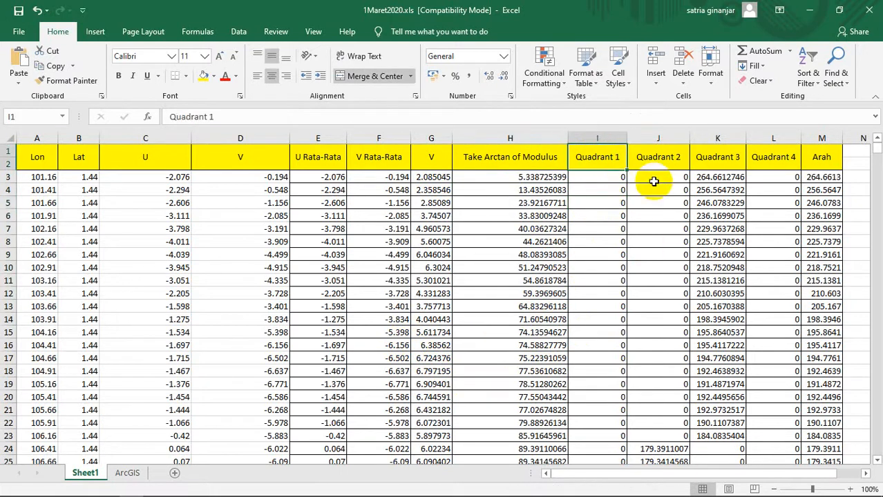
left_click(667, 157)
left_click(725, 157)
left_click(776, 158)
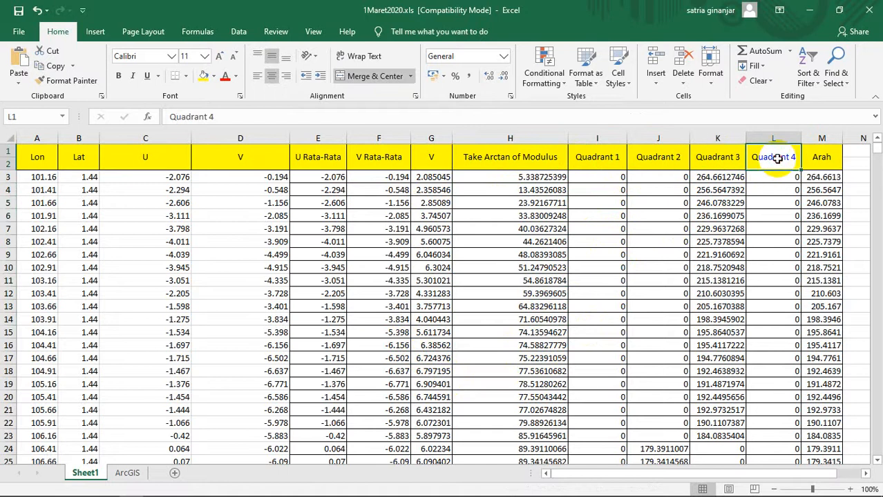
left_click_drag(485, 160, 775, 161)
left_click_drag(497, 177, 489, 190)
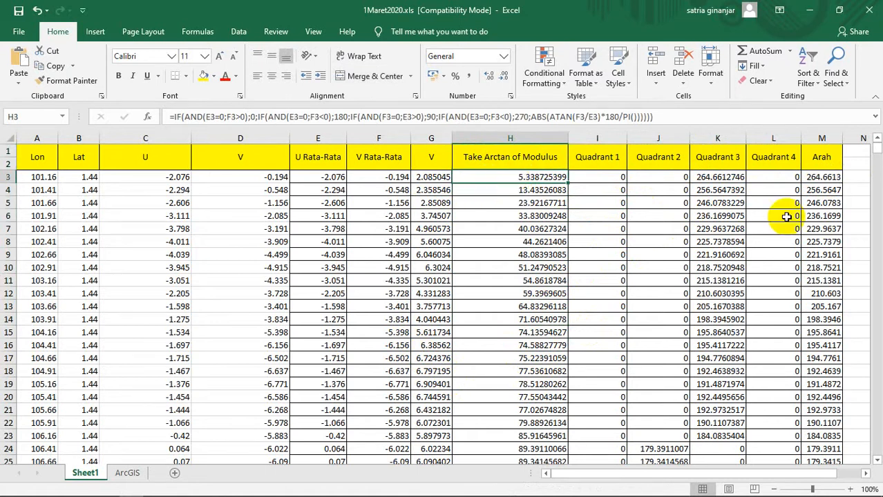
left_click(684, 195)
left_click(821, 177)
scroll(471, 271, "down", 2)
scroll(471, 271, "up", 2)
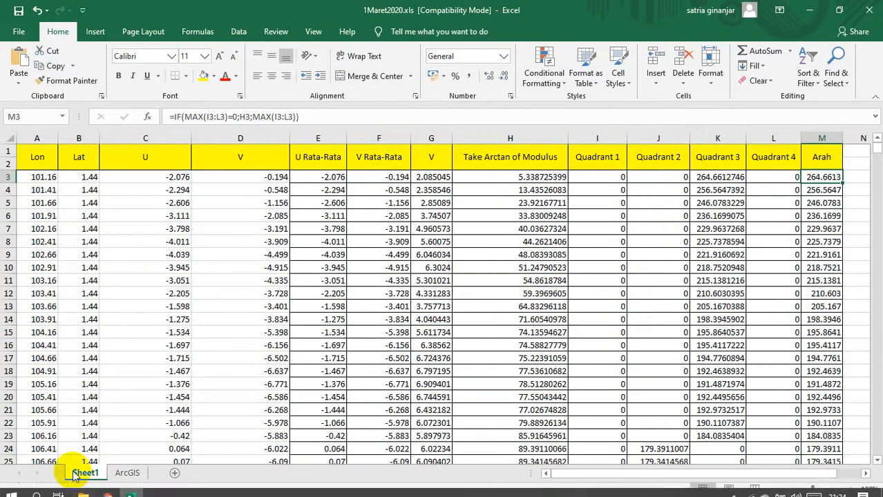
- Examine the Longitude, Latitude, V and Arah columns on the ArcGIS sheet, and return to Sheet1
left_click(237, 164)
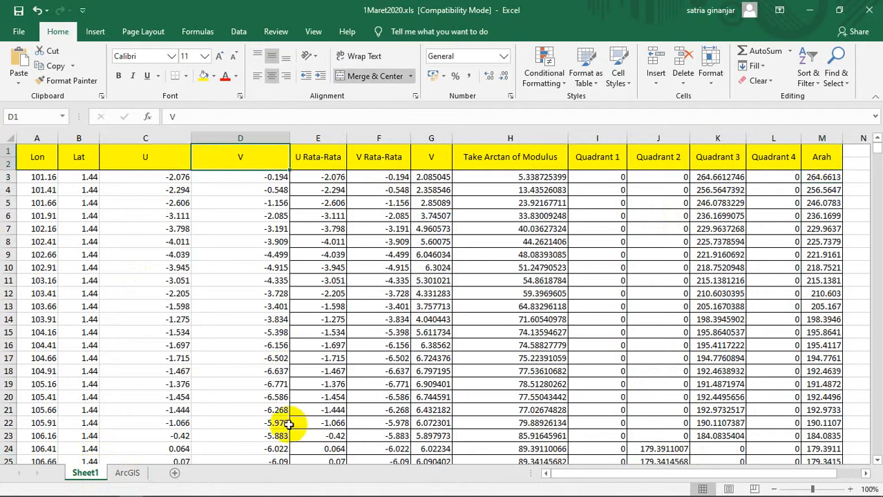
left_click(128, 474)
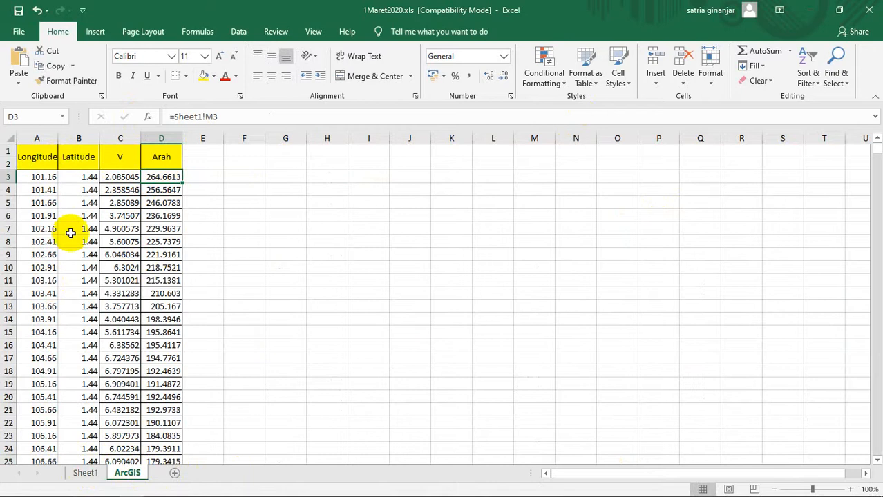
left_click(105, 191)
left_click_drag(31, 159, 87, 170)
left_click(121, 242)
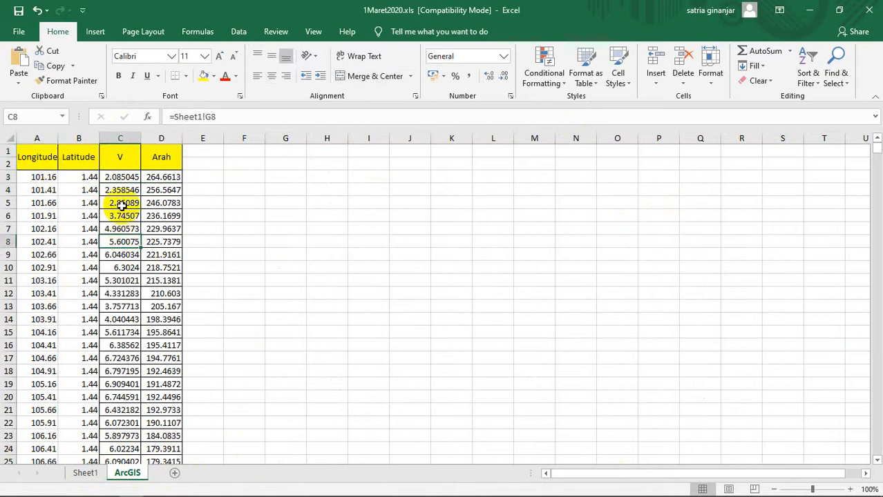
left_click(116, 161)
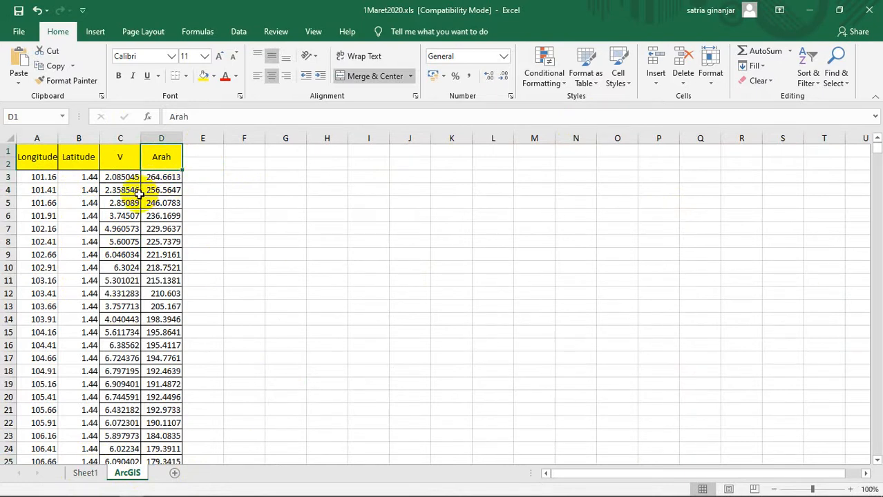
left_click(85, 473)
left_click(293, 228)
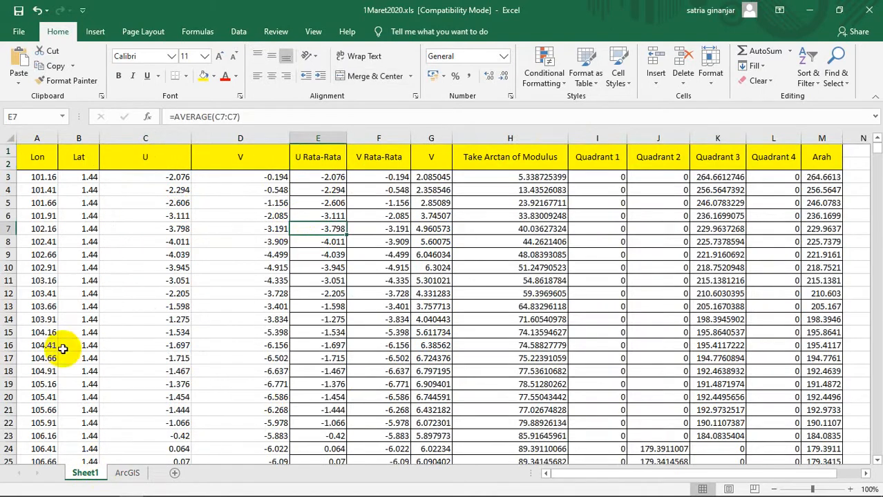
left_click(149, 191)
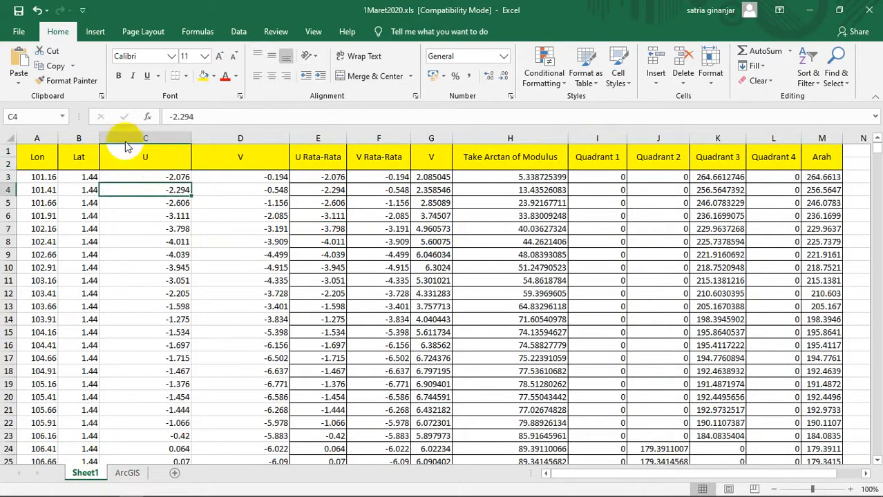
- Browse the New folder directory for a file to open, with all file types shown
left_click(21, 35)
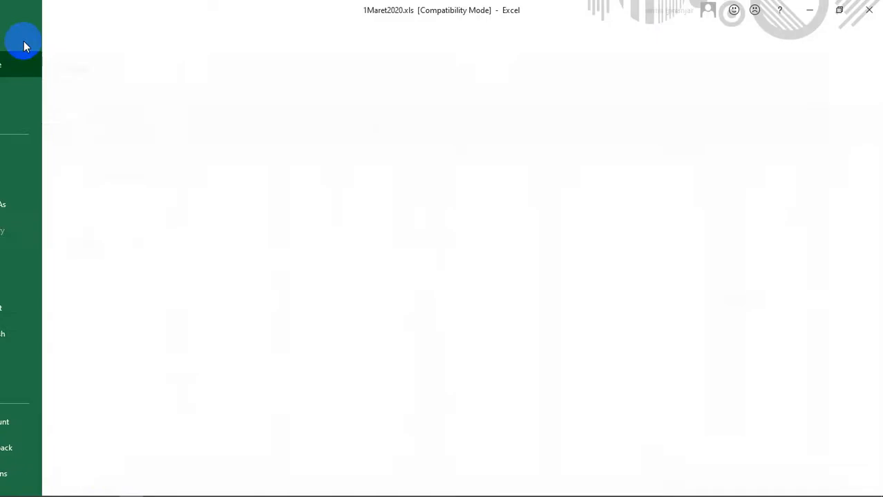
left_click(40, 123)
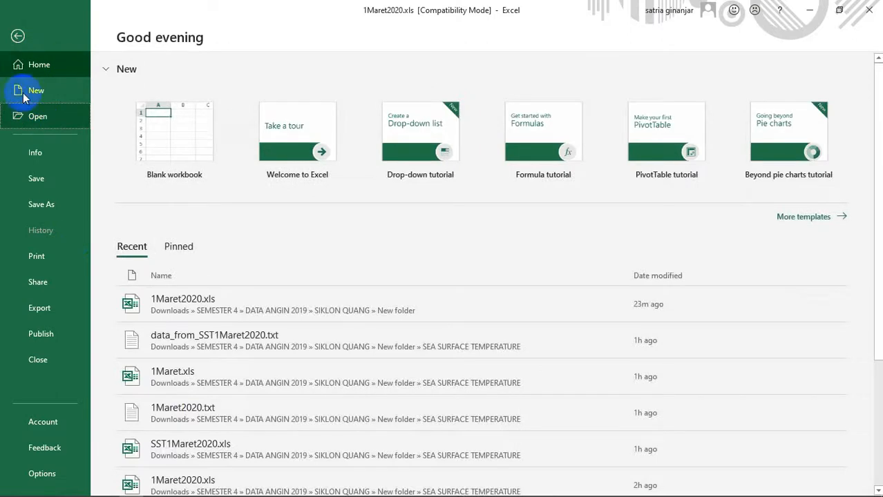
left_click(208, 232)
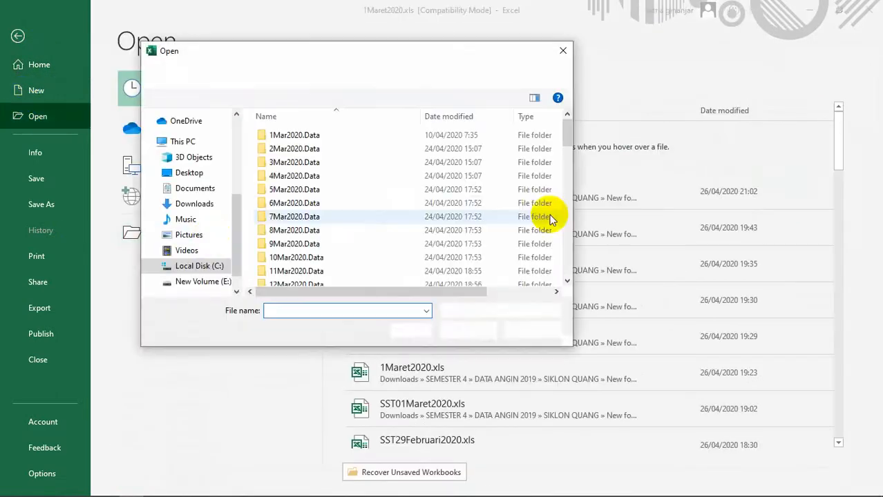
scroll(528, 210, "down", 10)
scroll(527, 207, "down", 5)
scroll(526, 208, "up", 6)
scroll(526, 208, "down", 7)
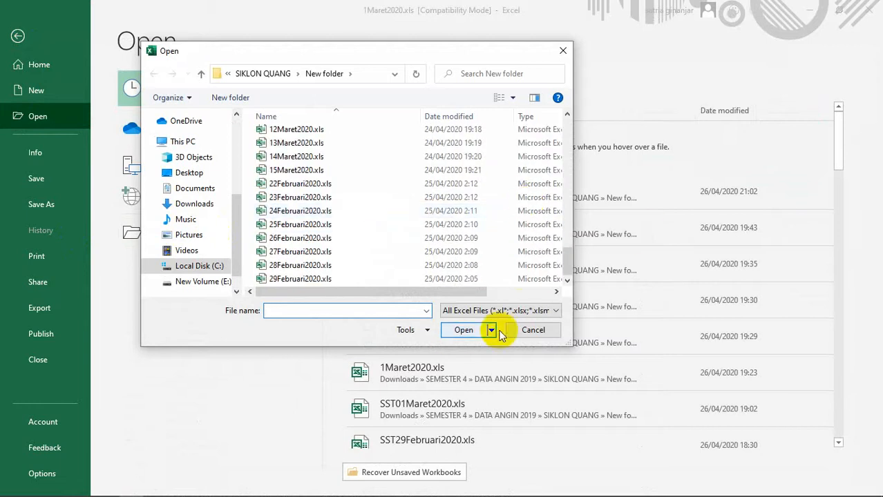
left_click(523, 311)
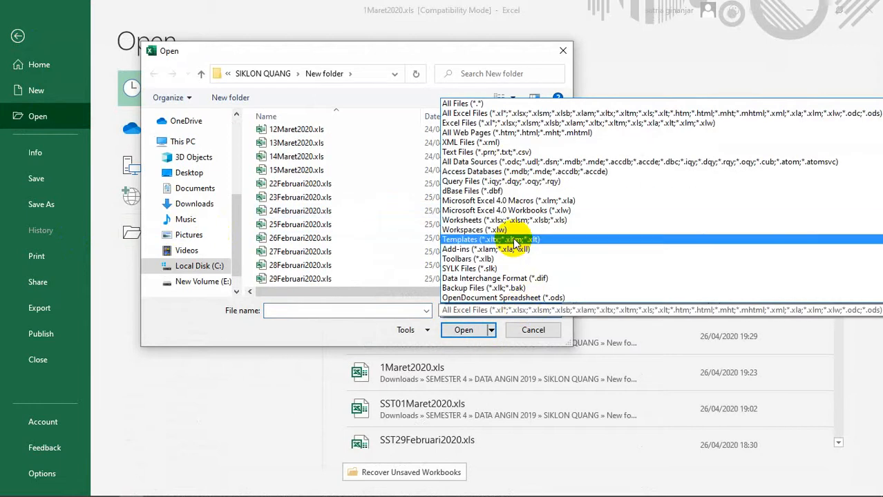
left_click(485, 105)
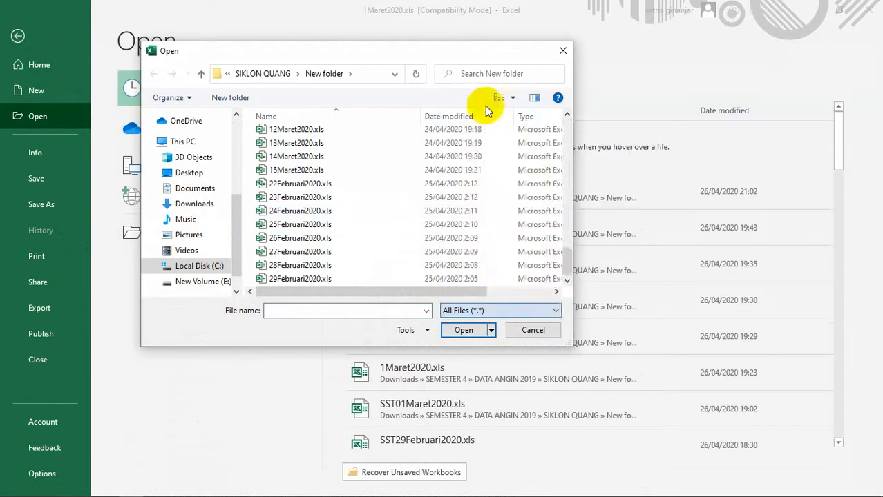
- Find and open data_from_MARETBULANAN.txt from the New folder directory
scroll(322, 210, "down", 10)
scroll(321, 210, "down", 8)
left_click_drag(568, 150, 574, 296)
left_click(293, 238)
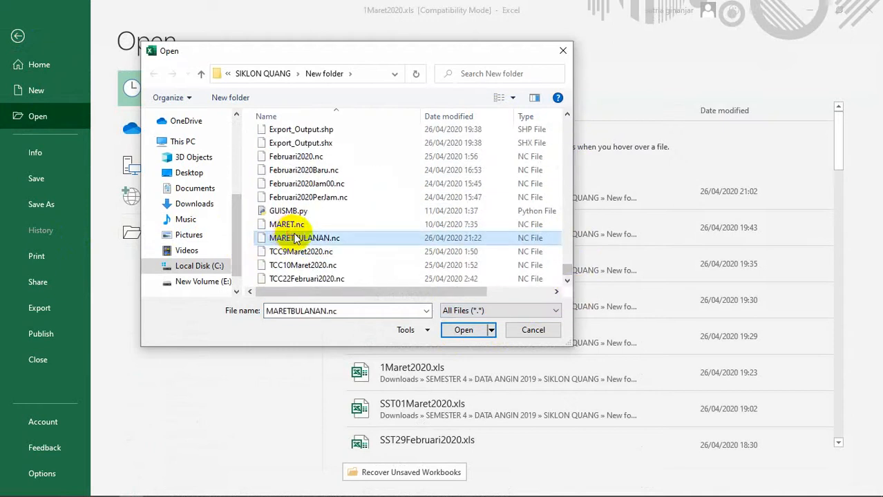
scroll(294, 239, "up", 5)
scroll(296, 236, "down", 2)
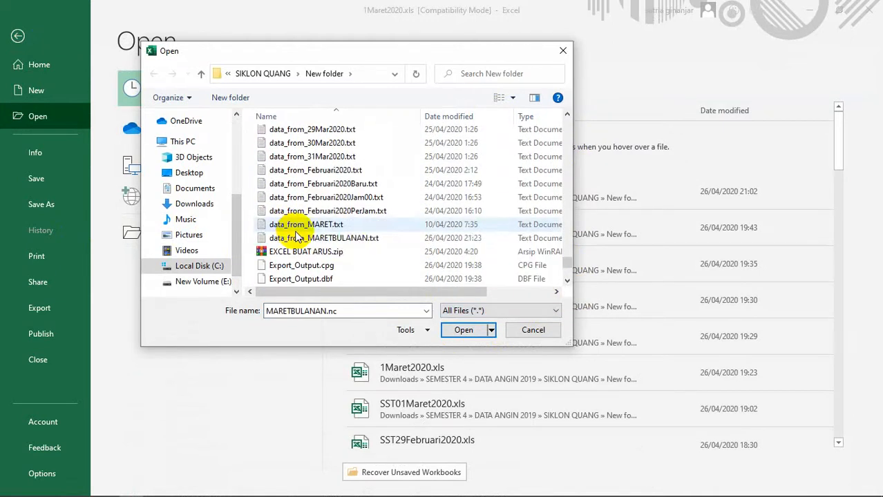
left_click(360, 238)
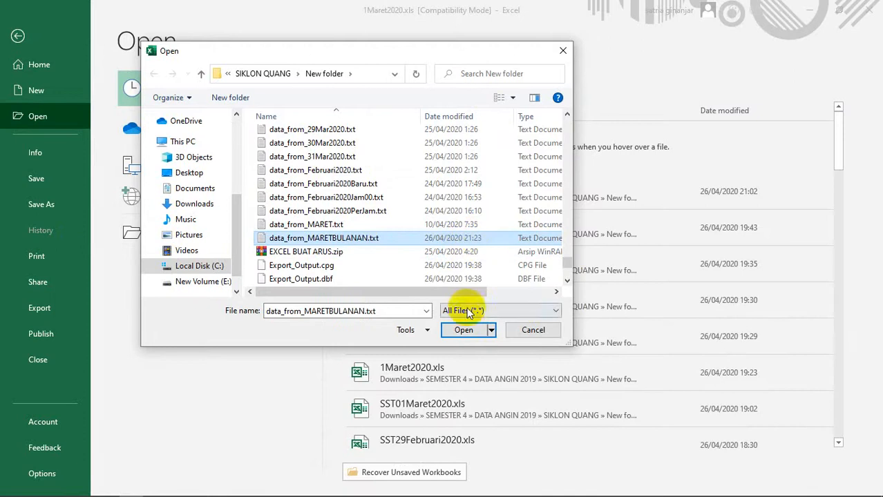
left_click(463, 330)
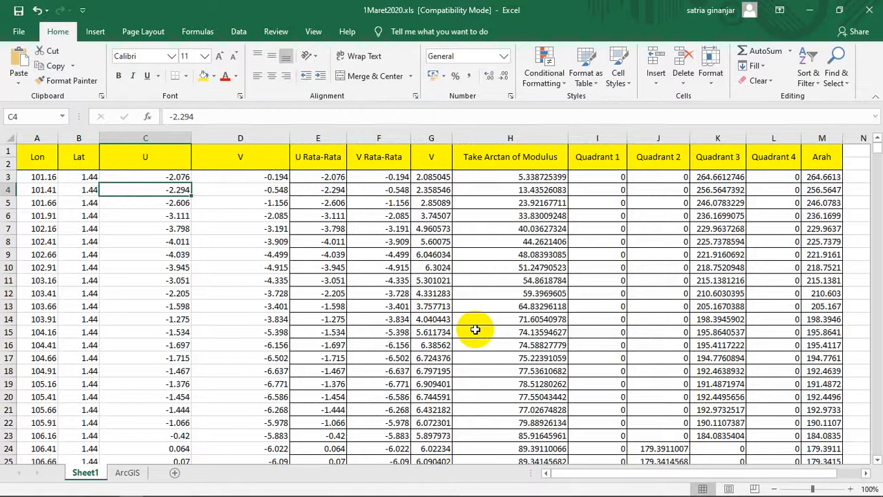
- Complete the Text Import Wizard with tab as the delimiter and the other settings at their defaults
left_click(717, 285)
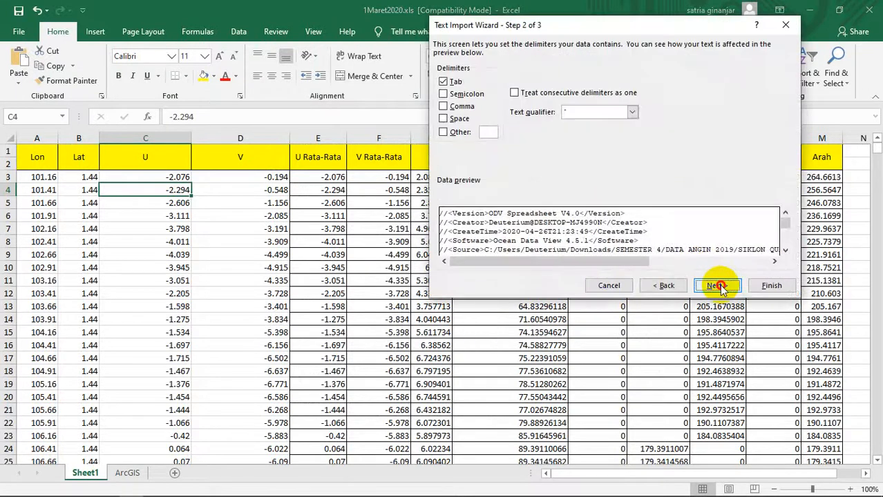
left_click(719, 286)
left_click(768, 285)
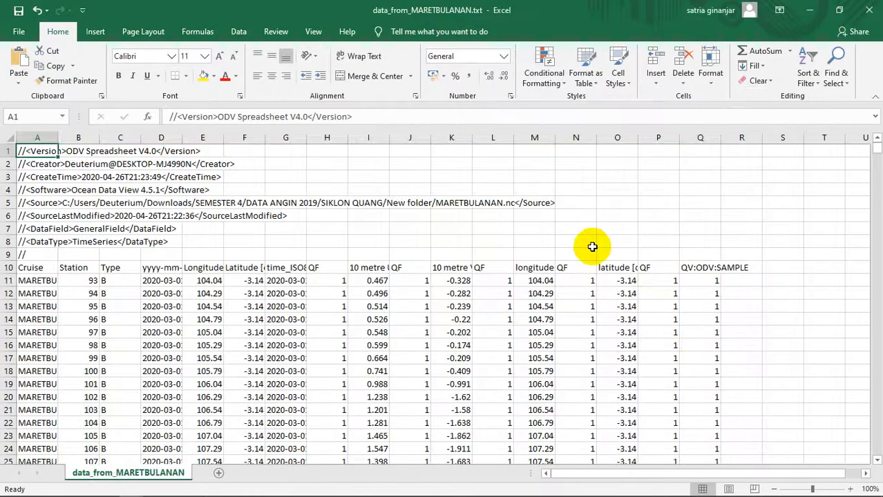
- Delete the ODV metadata block in A1:S9 above the column headings
scroll(591, 246, "down", 6)
scroll(592, 246, "up", 6)
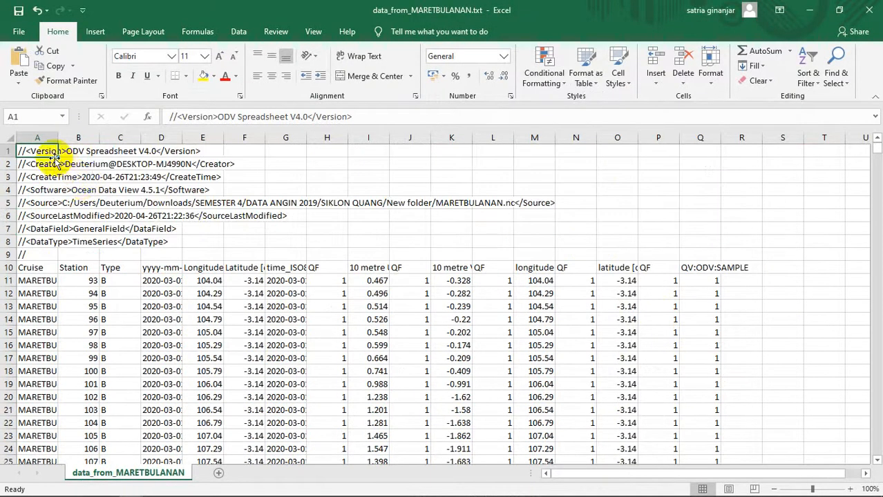
left_click_drag(35, 151, 801, 255)
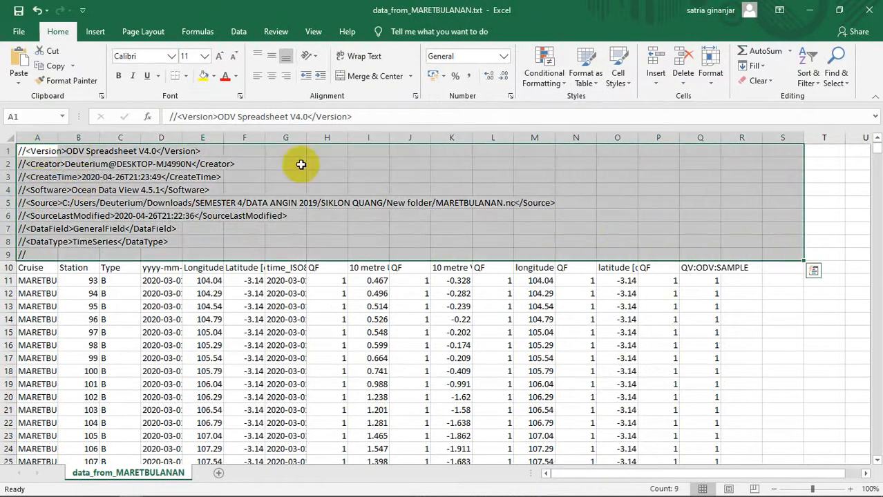
left_click(690, 59)
left_click(202, 215)
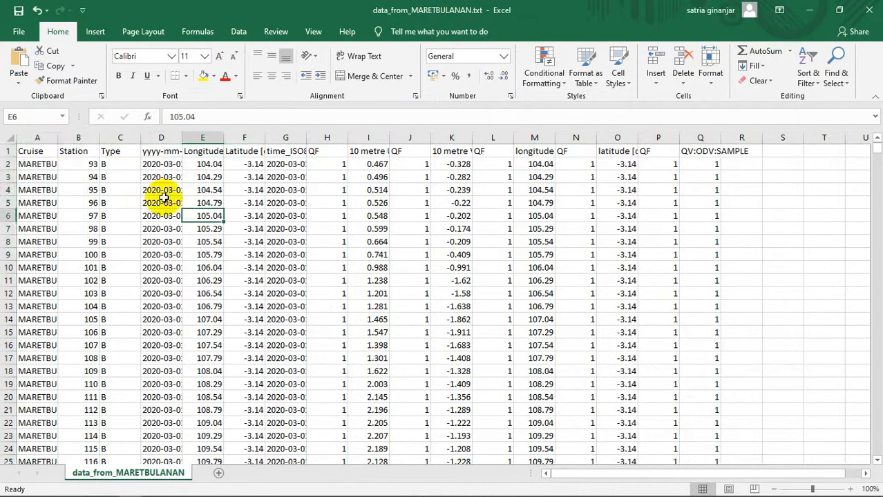
- Delete the Cruise, Station, Type and date columns (A to D) from the imported ODV data
left_click_drag(36, 136, 148, 140)
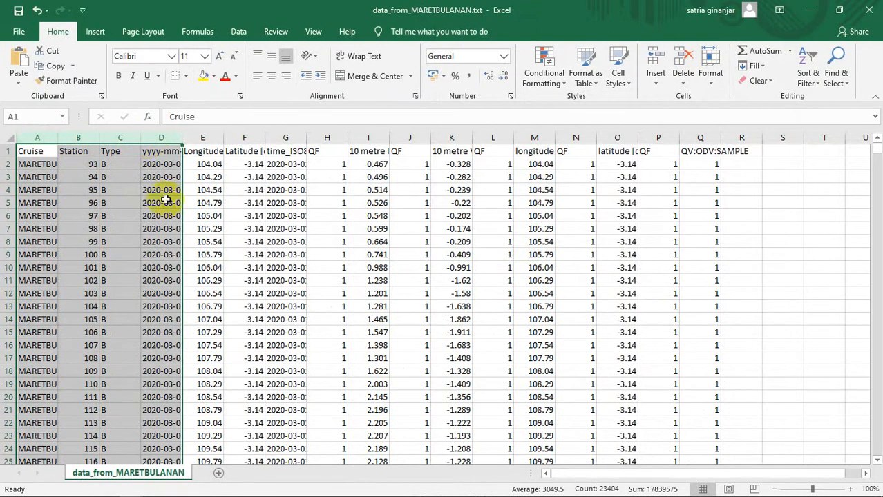
left_click(684, 56)
left_click(131, 202)
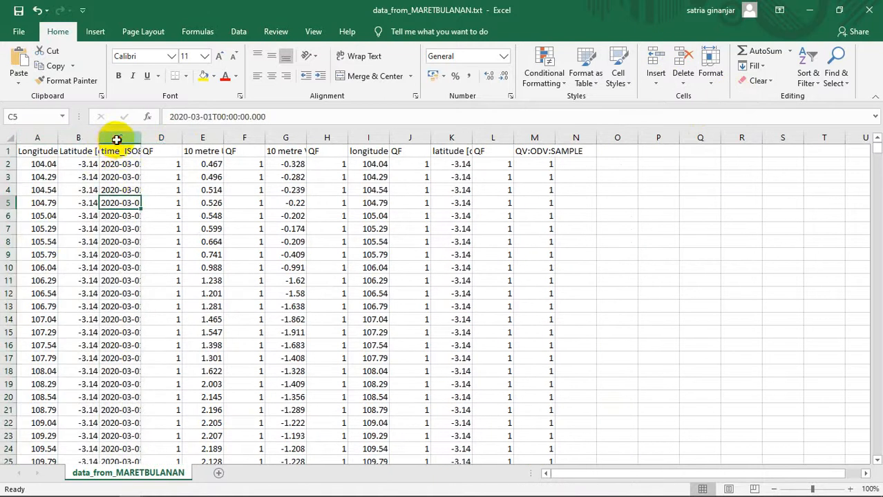
- Delete the time, QF, duplicate longitude and latitude, and QV:ODV:SAMPLE columns, keeping only Longitude, Latitude and the U and V wind components
left_click_drag(117, 140, 152, 140)
left_click(247, 138, "ctrl")
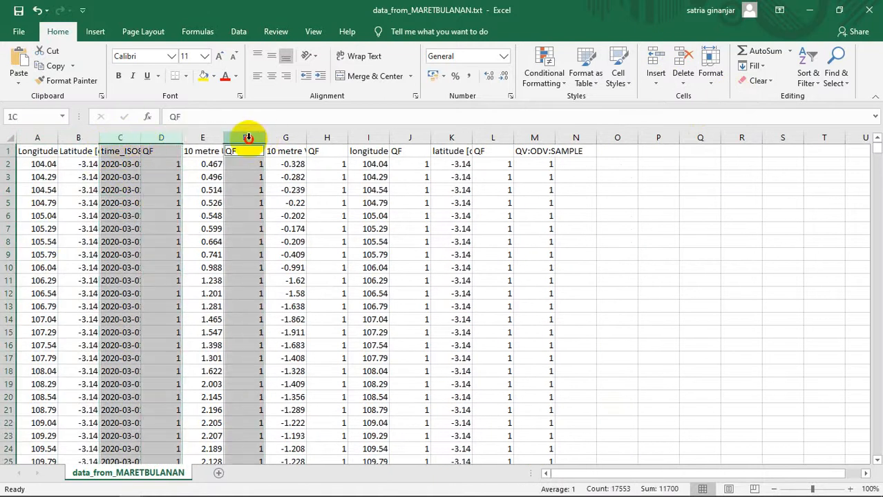
left_click(322, 139, "ctrl")
left_click(380, 138, "ctrl")
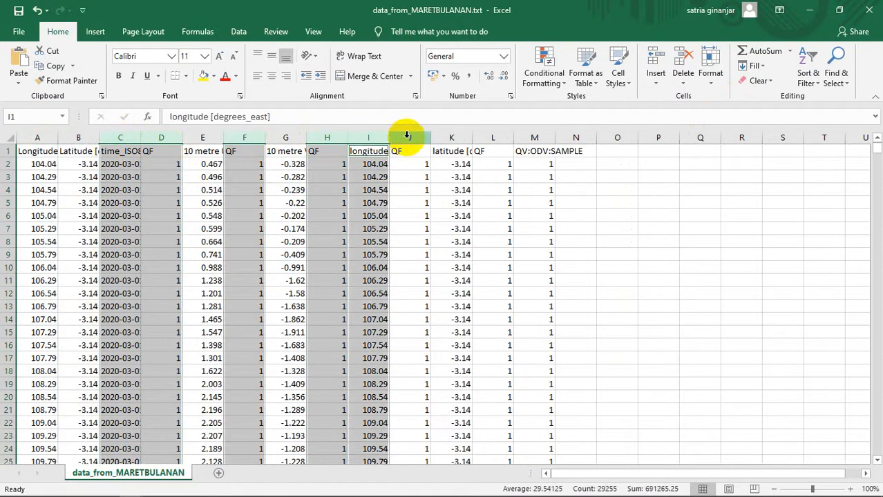
left_click(408, 138, "ctrl")
left_click(449, 137, "ctrl")
left_click(492, 138, "ctrl")
left_click(534, 138, "ctrl")
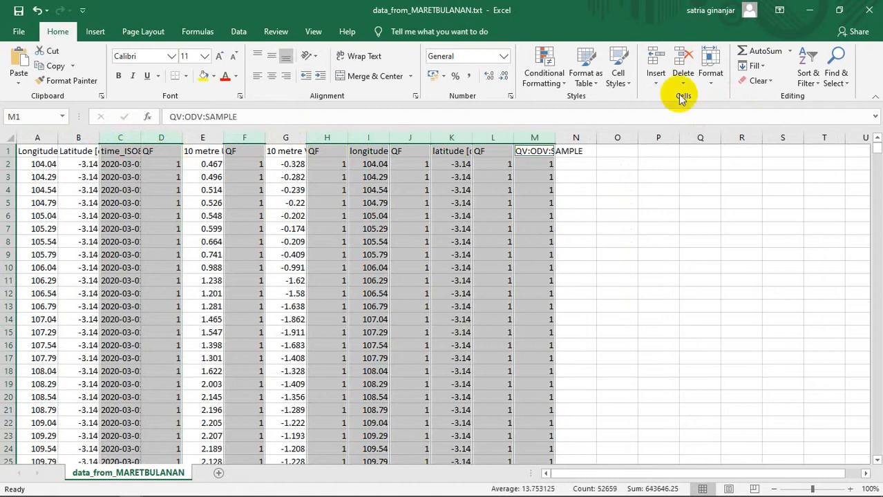
left_click(682, 68)
left_click(120, 177)
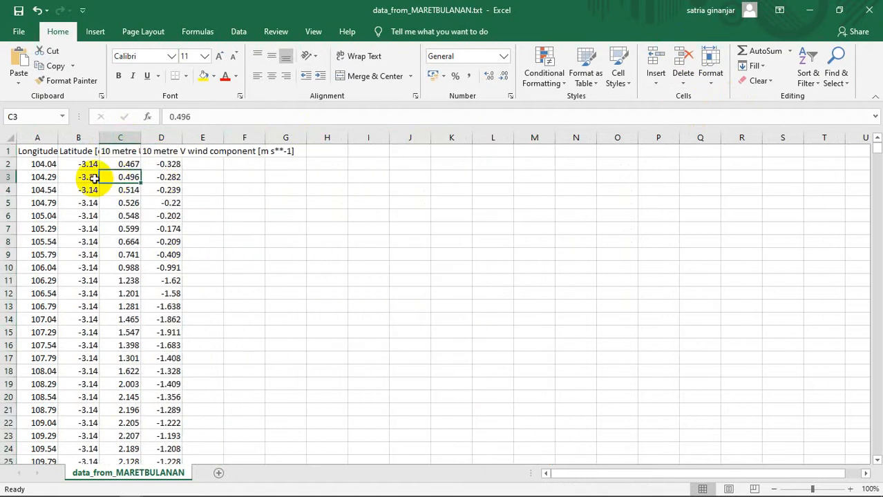
- Examine the full headings of the remaining four columns and how far down their data extends
left_click(39, 151)
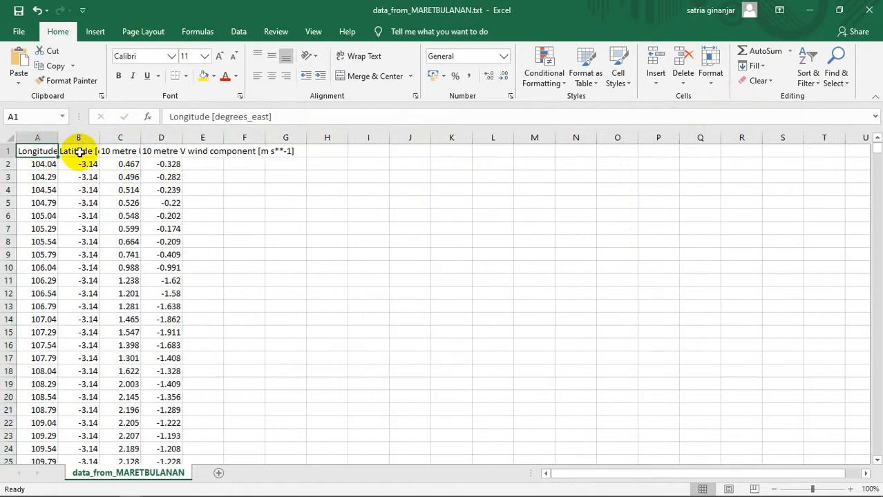
left_click(122, 150)
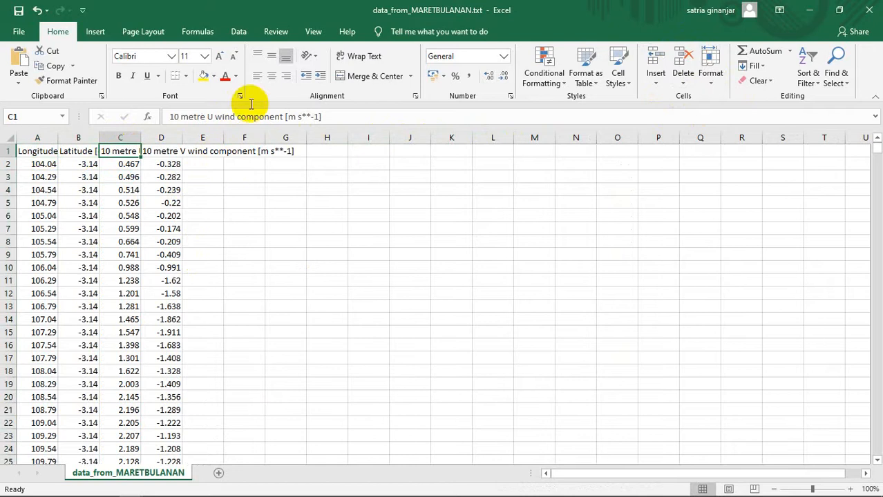
left_click(166, 151)
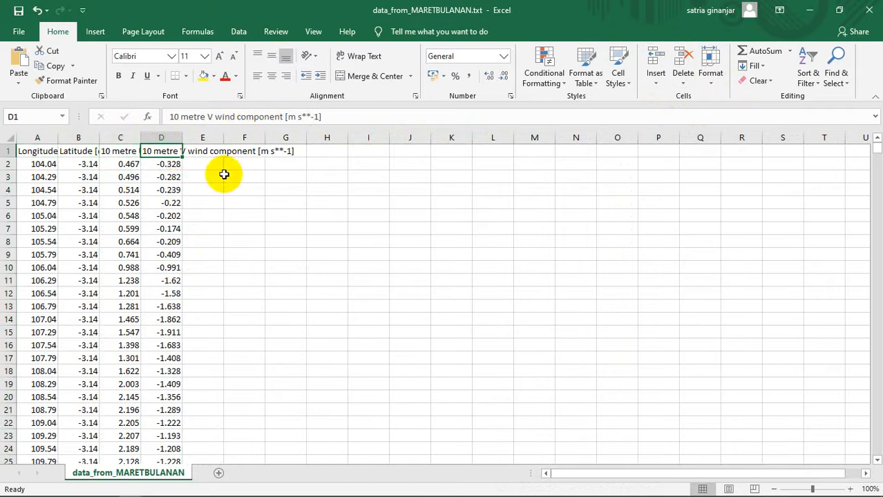
left_click(120, 229)
scroll(63, 171, "down", 4)
scroll(88, 160, "up", 4)
left_click_drag(38, 164, 164, 163)
key("ctrl+shift+Down")
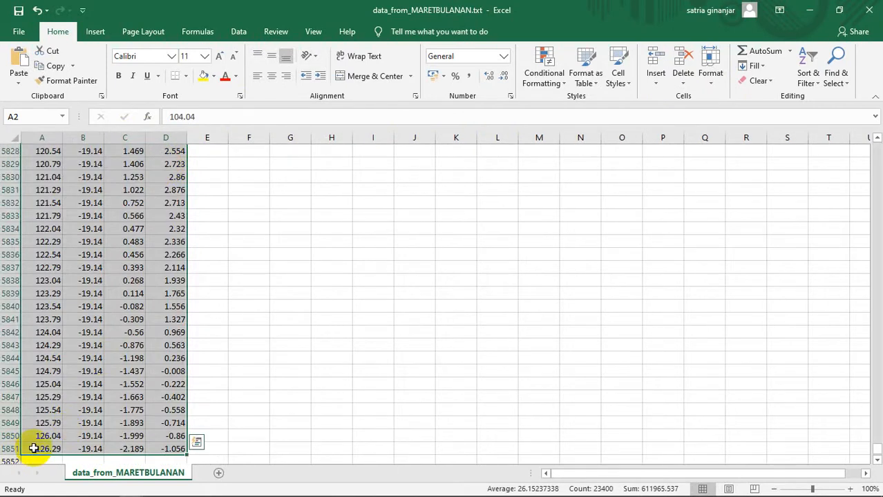
left_click(111, 240)
left_click_drag(876, 449, 876, 146)
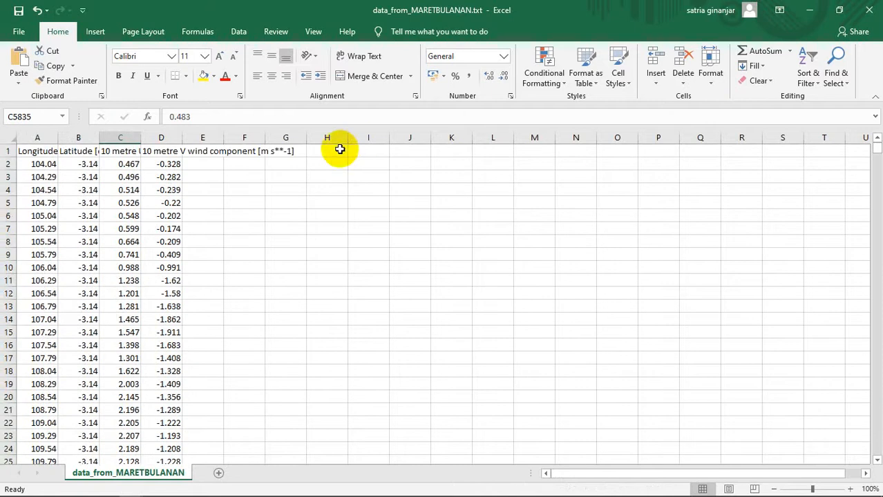
left_click_drag(298, 179, 666, 407)
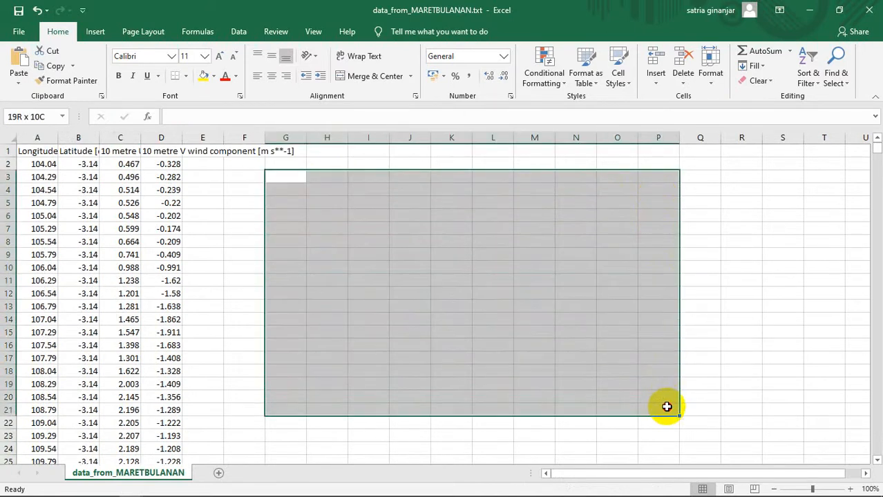
left_click(550, 242)
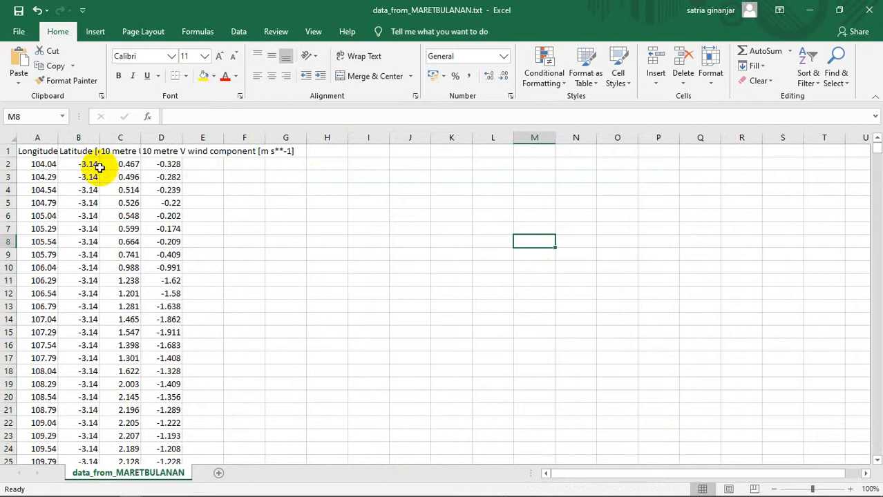
left_click_drag(43, 164, 76, 165)
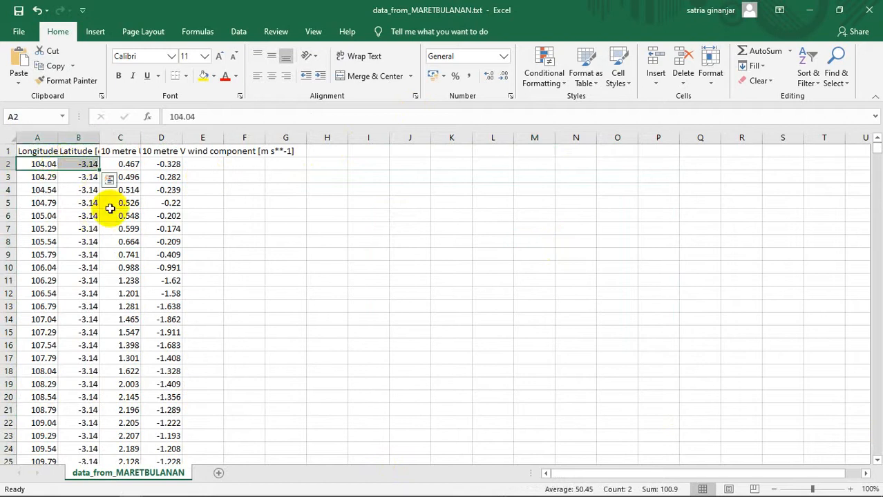
left_click(44, 177)
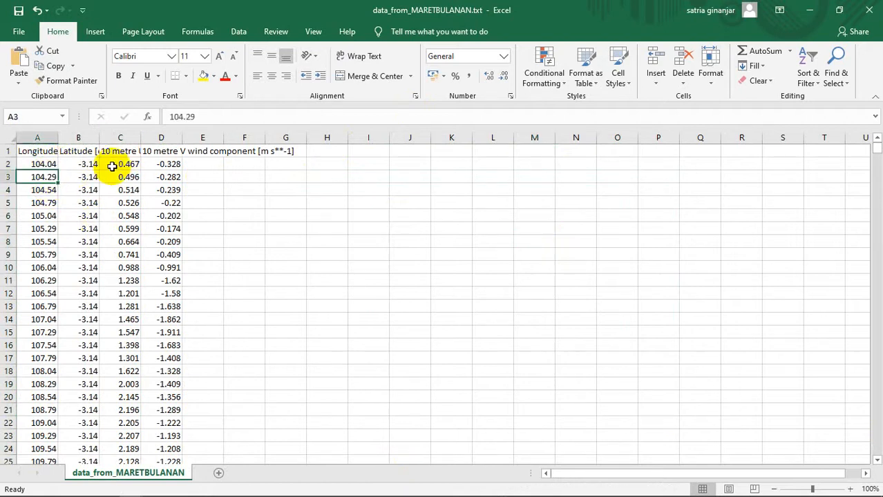
left_click(120, 164)
left_click(161, 164)
- Switch to the 1Maret2020.xls workbook and clear all the old Lon and Lat values from row 3 down
mouse_move(141, 489)
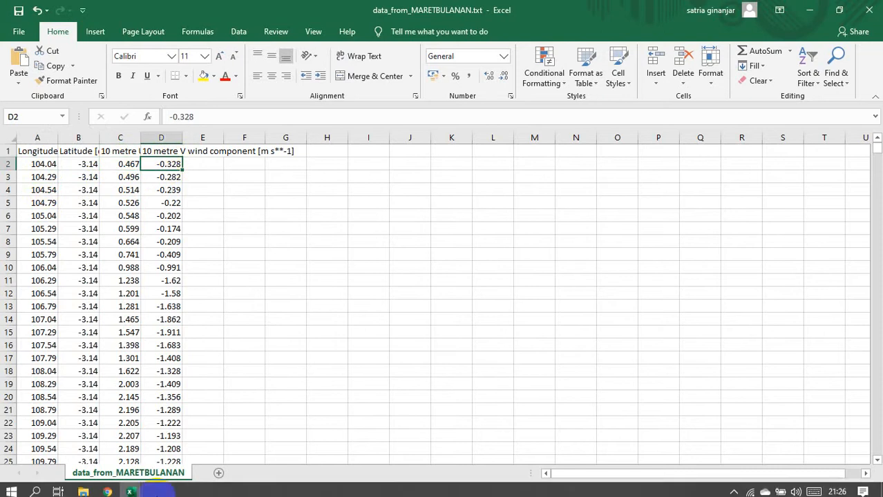
left_click(114, 449)
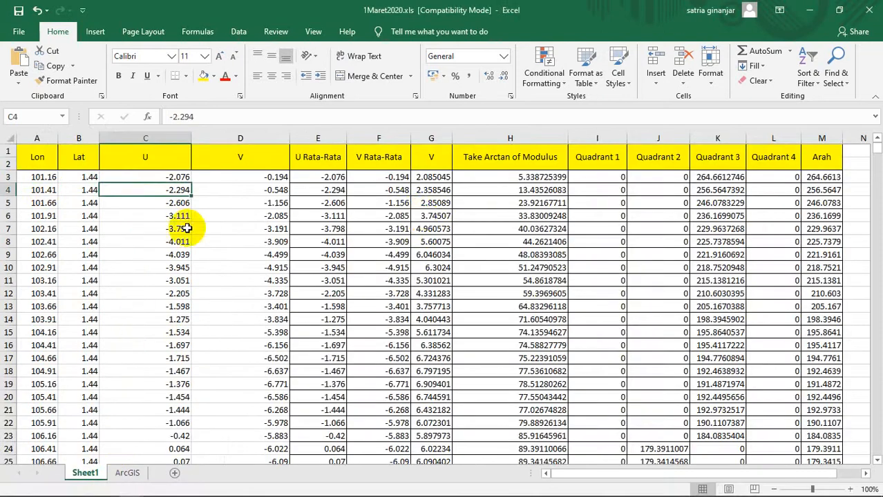
left_click(417, 215)
left_click(47, 177)
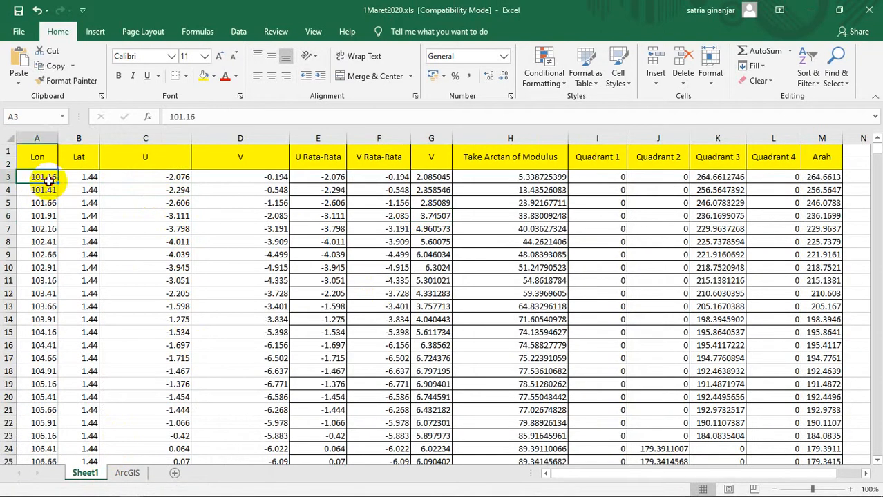
key("ctrl+shift+End")
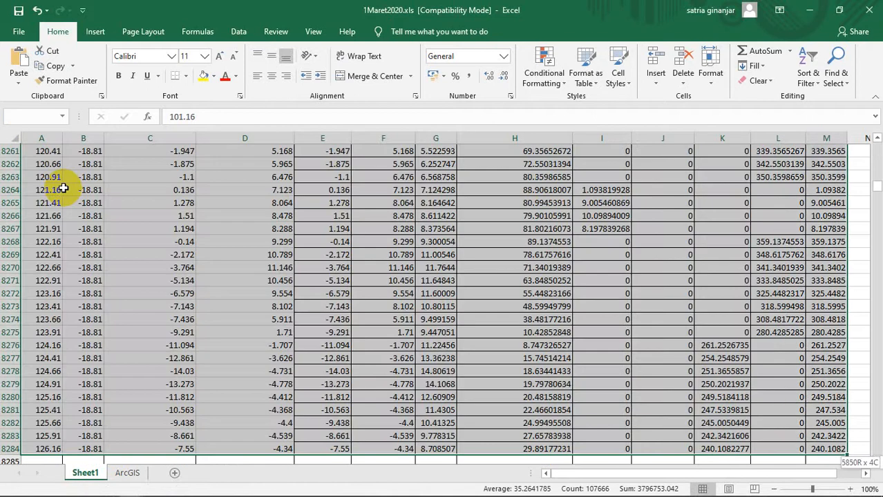
key("ctrl+shift+Up")
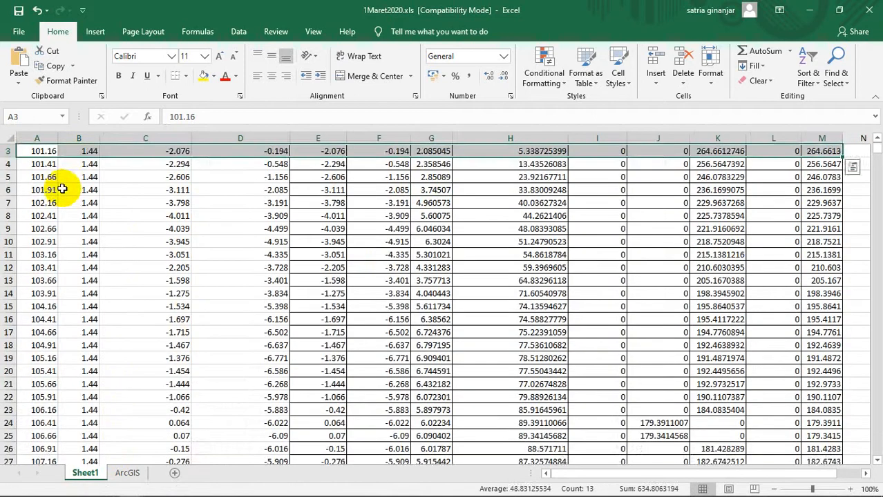
scroll(62, 190, "up", 2)
left_click_drag(32, 177, 99, 175)
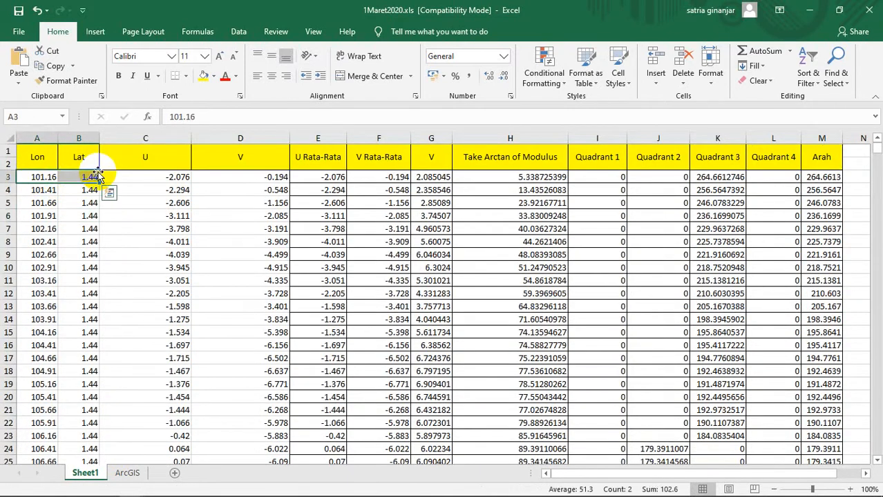
key("ctrl+shift+Down")
key("Delete")
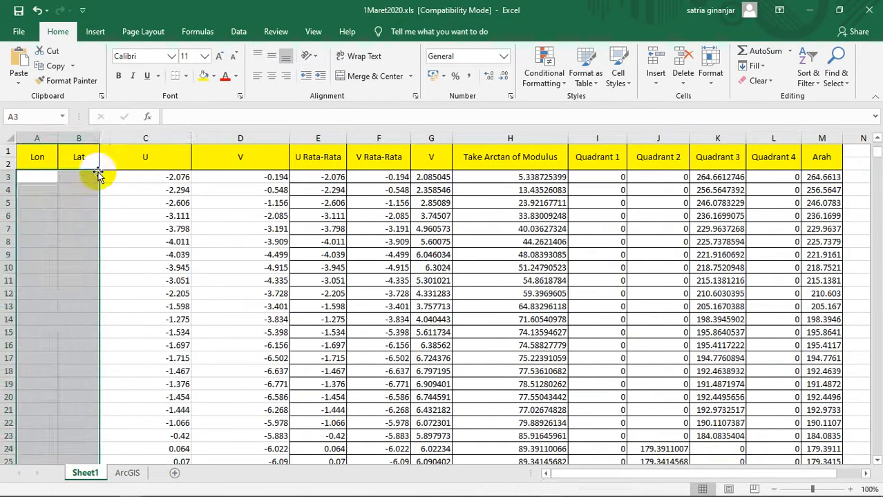
left_click(145, 228)
- Copy all longitude and latitude values from data_from_MARETBULANAN.txt into the Lon and Lat columns of 1Maret2020.xls, starting at A3
mouse_move(129, 487)
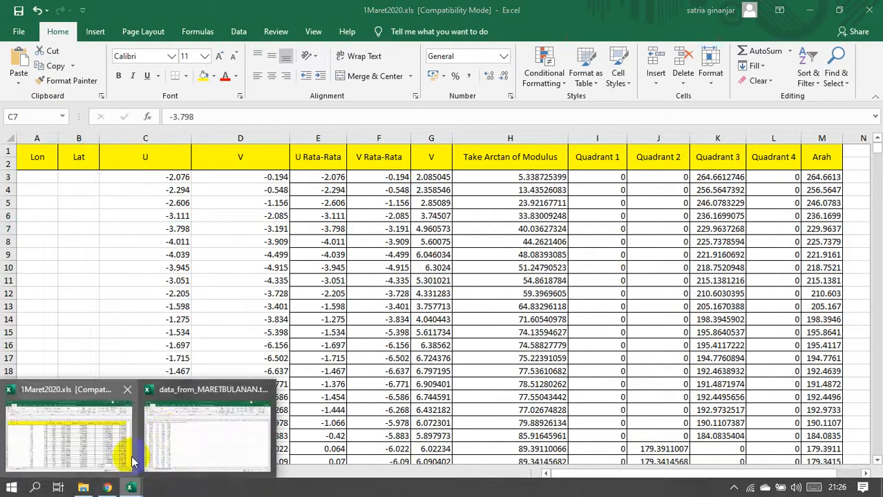
left_click(200, 435)
left_click_drag(35, 164, 72, 164)
key("ctrl+shift+Down")
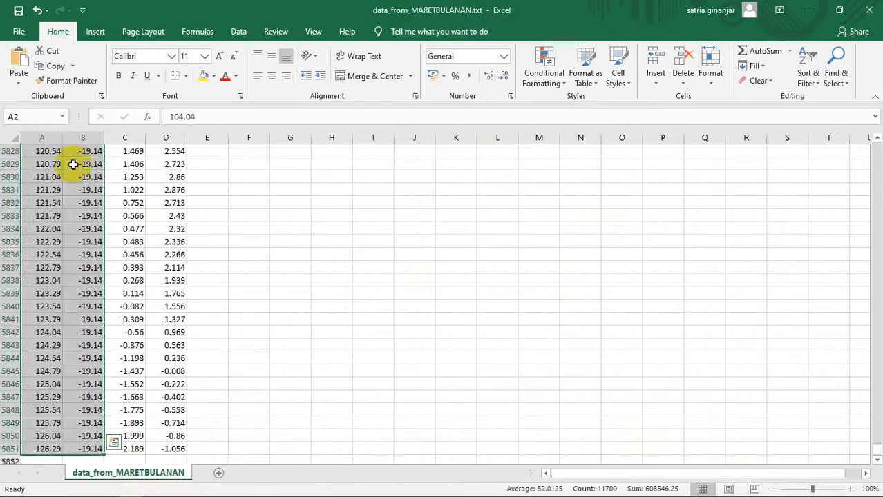
key("ctrl+c")
mouse_move(129, 487)
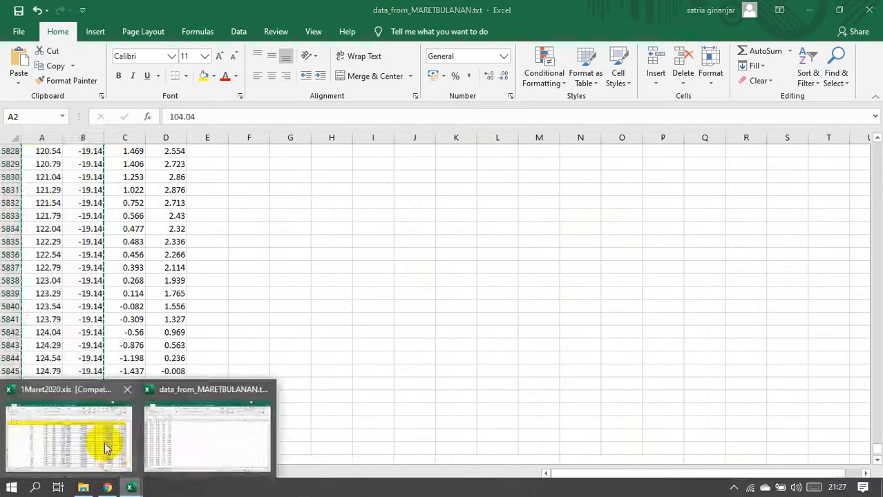
left_click(101, 440)
left_click(35, 177)
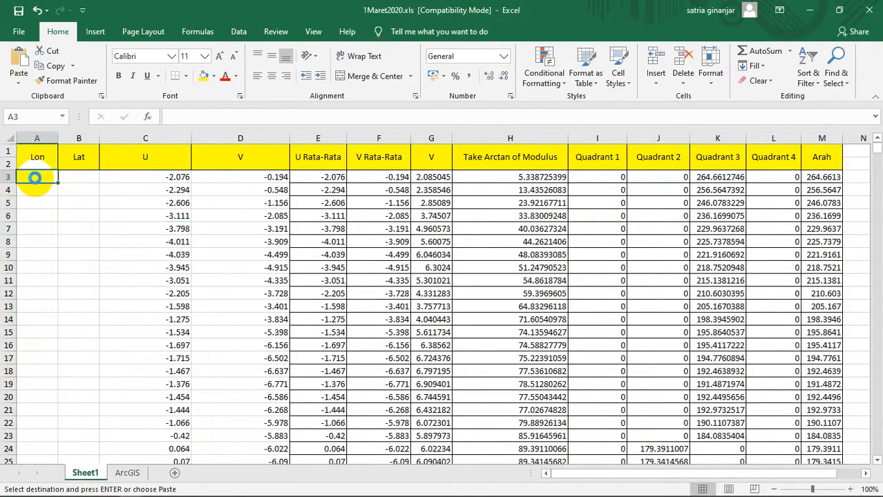
key("ctrl+v")
left_click(86, 178)
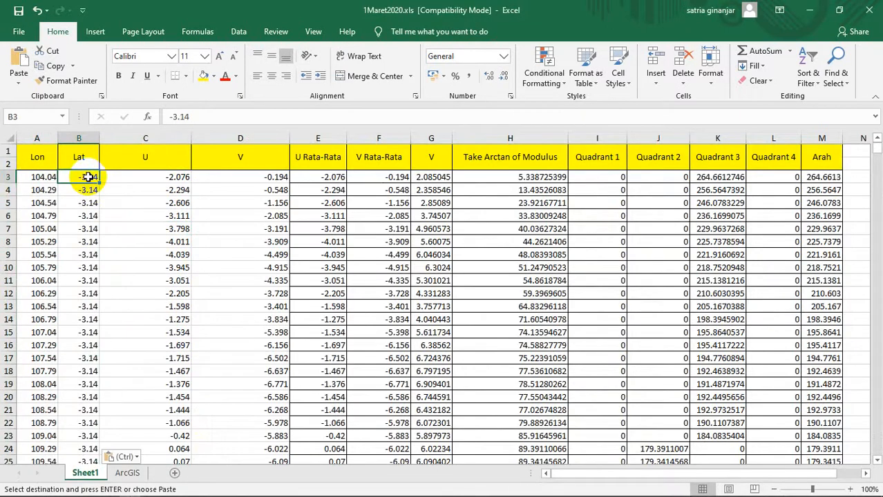
- Clear the leftover values and formulas in C5853:M8284, below the last row that has coordinates
key("ctrl+Down")
scroll(108, 296, "down", 3)
left_click(167, 335)
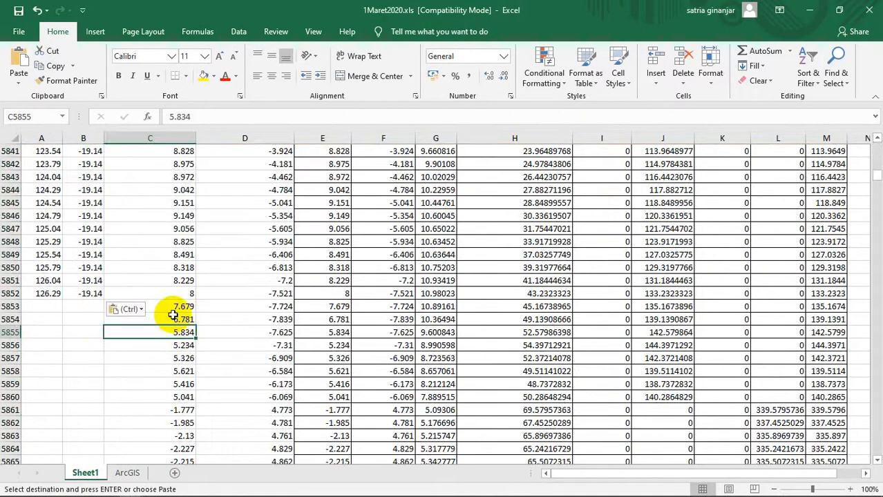
left_click_drag(173, 309, 830, 311)
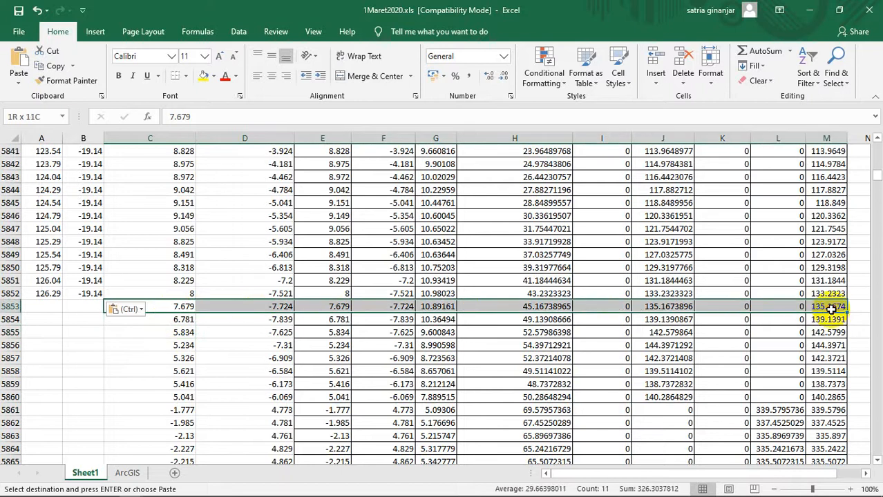
key("ctrl+shift+Down")
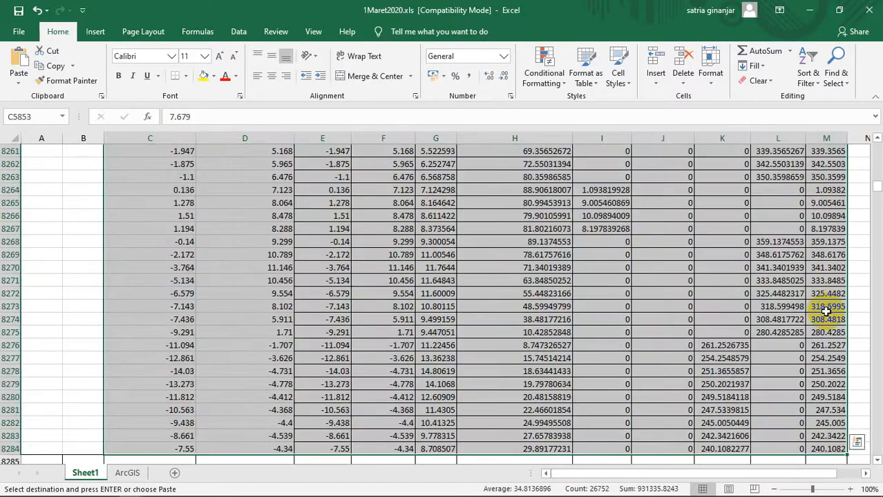
key("Delete")
scroll(825, 311, "up", 2)
left_click(436, 291)
scroll(299, 280, "up", 8)
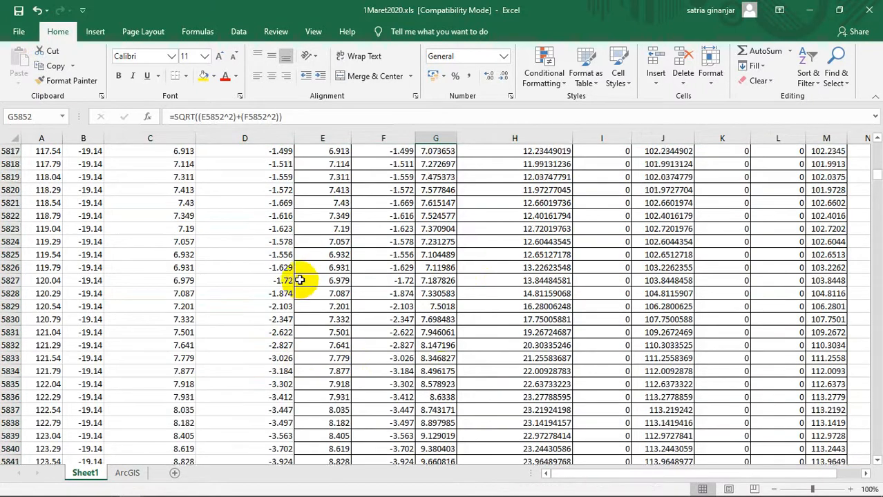
scroll(300, 281, "up", 8)
scroll(435, 332, "down", 17)
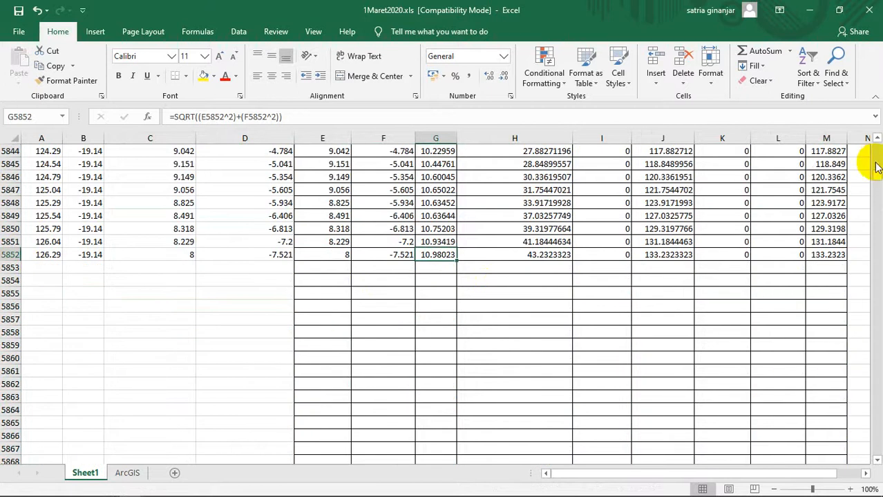
left_click_drag(877, 177, 871, 145)
- Copy all U and V wind component values from data_from_MARETBULANAN.txt into the U and V columns of 1Maret2020.xls, starting at C3
left_click(25, 168)
left_click(40, 178)
left_click(42, 191)
left_click(166, 178)
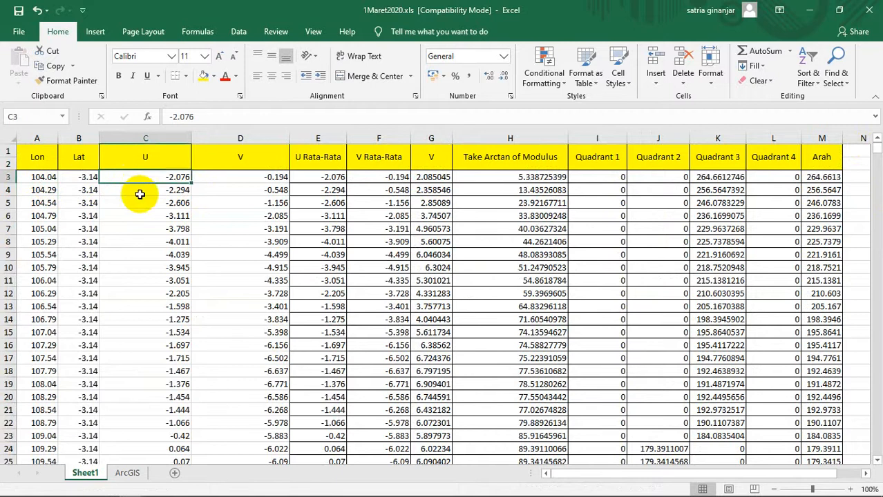
key("alt+Tab")
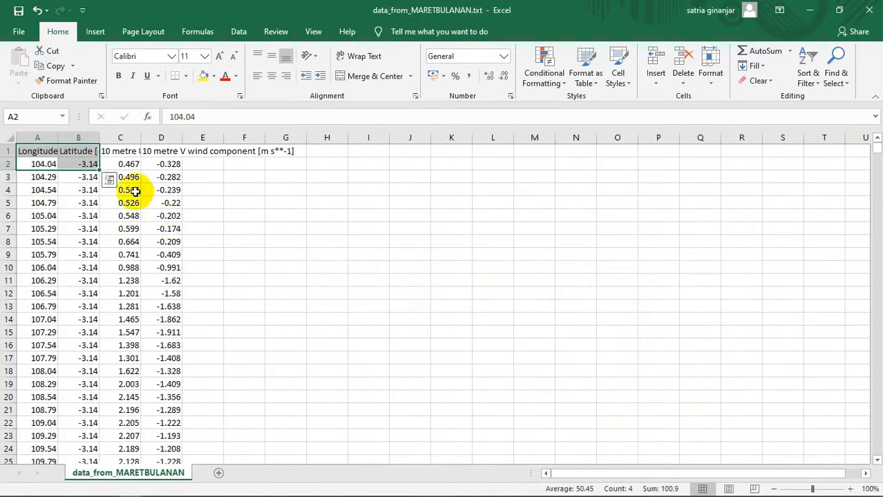
left_click(134, 163)
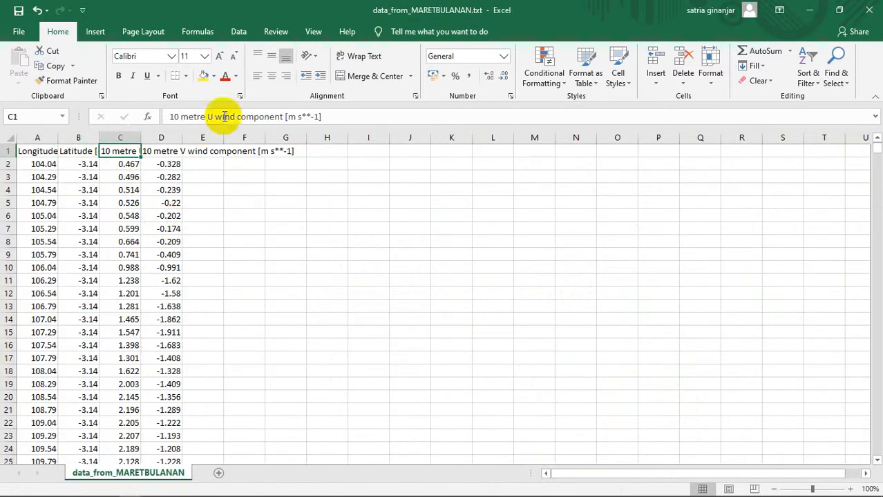
left_click(167, 153)
left_click_drag(137, 163, 145, 164)
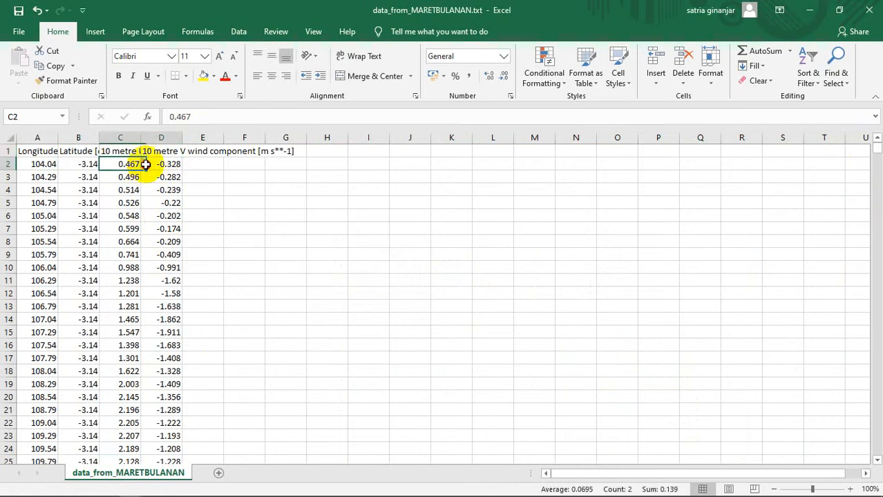
key("ctrl+shift+Down")
key("ctrl+c")
mouse_move(129, 488)
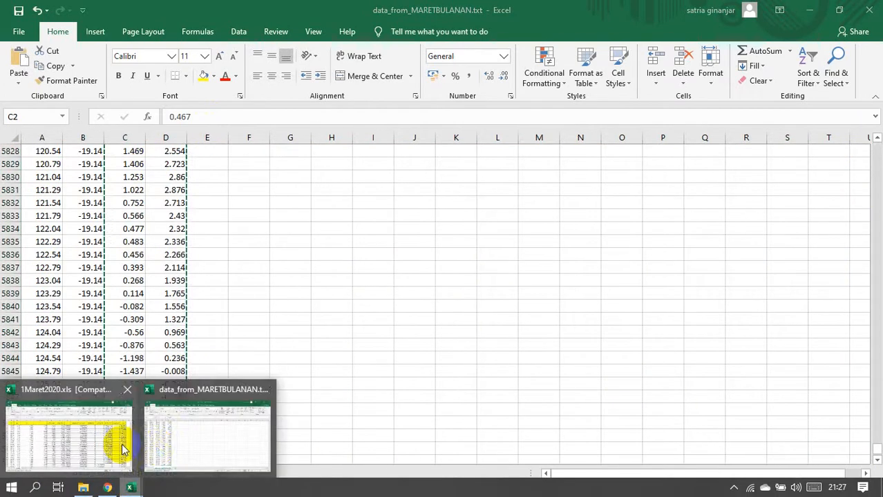
left_click(102, 450)
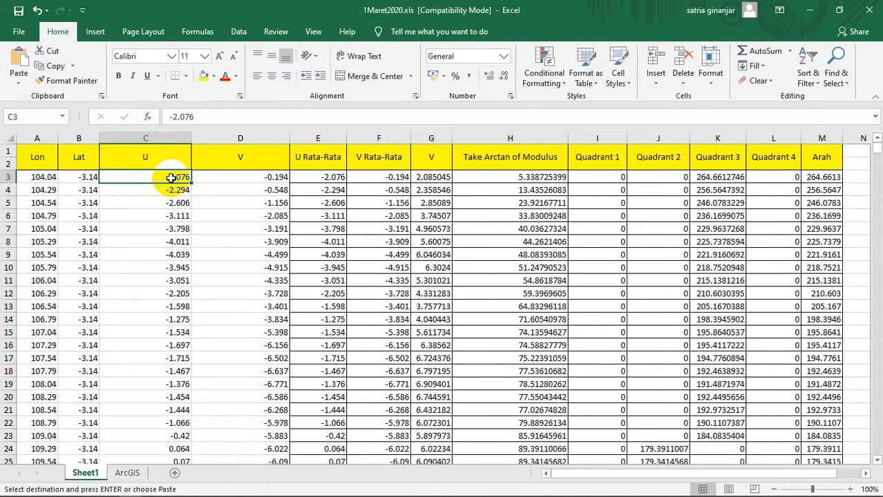
key("ctrl+v")
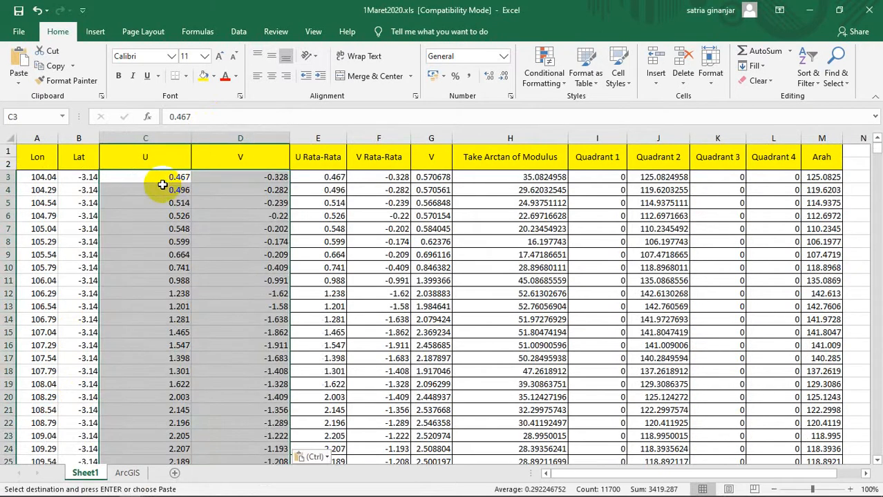
- Examine the averaging formula in the first U Rata-Rata cell and the U value it refers to
left_click(327, 177)
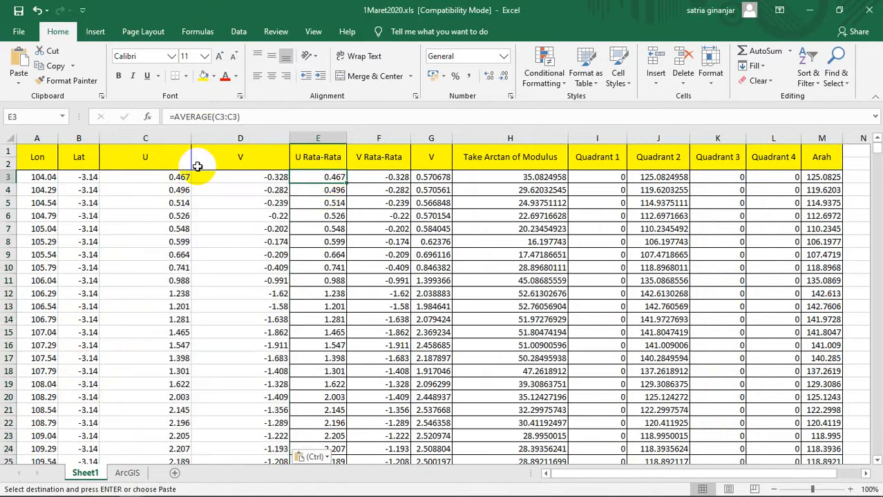
left_click(168, 179)
left_click(327, 177)
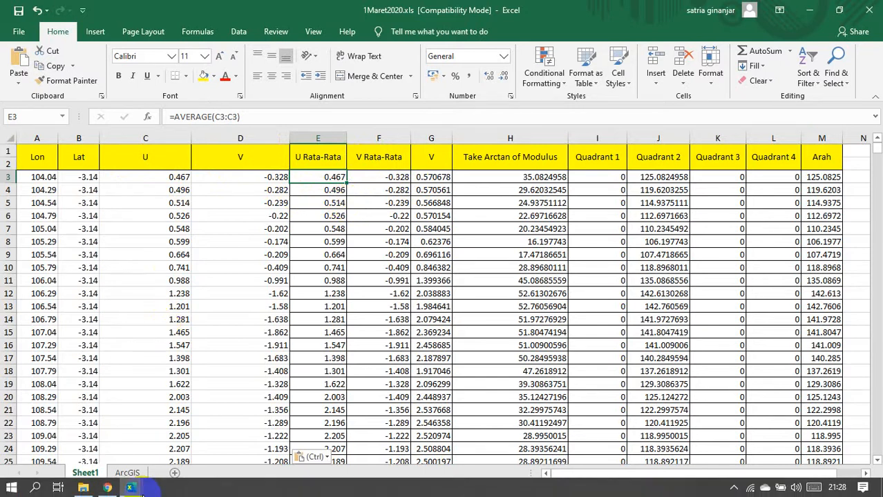
- Switch to the data_from_MARETBULANAN.txt workbook and return to the beginning of its data
left_click(136, 490)
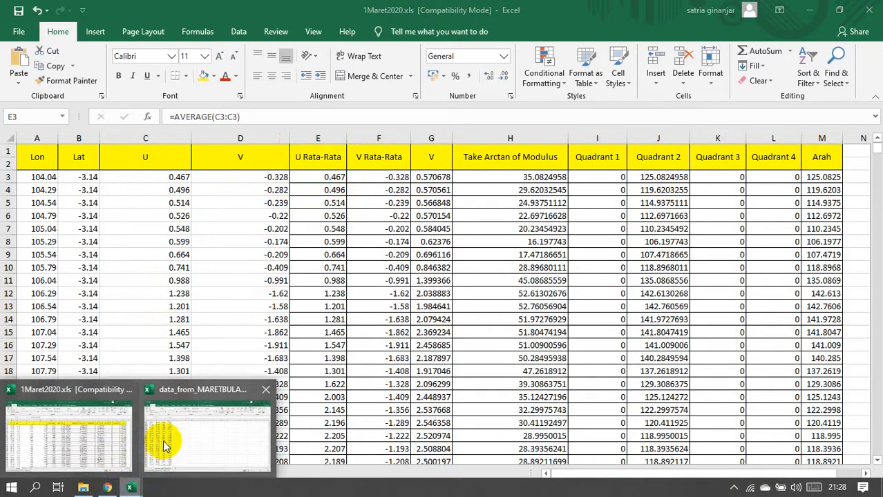
left_click(182, 433)
scroll(203, 295, "up", 11)
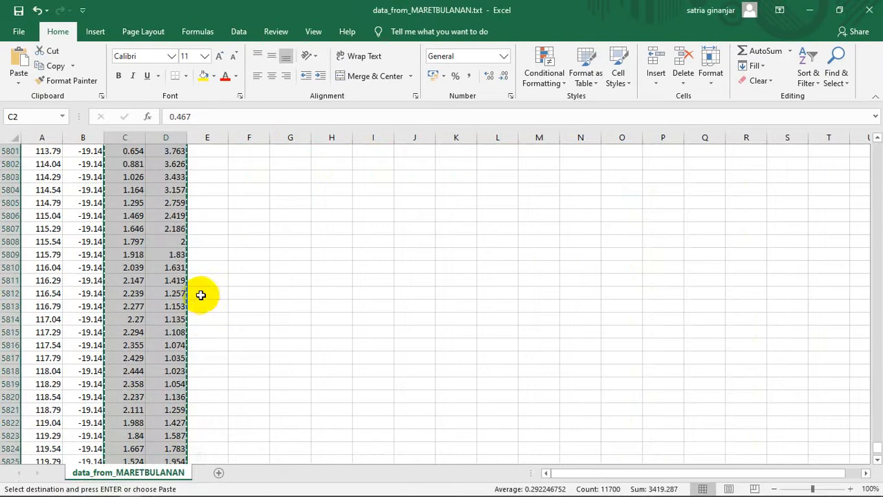
left_click_drag(876, 448, 876, 148)
left_click(230, 214)
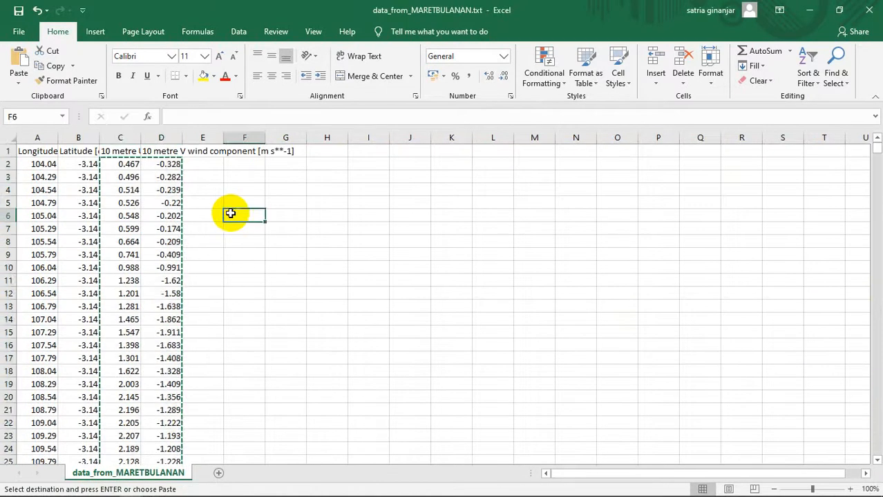
- Undo the U and V paste, the Lon and Lat transfer in 1Maret2020.xls, and the column deletion in data_from_MARETBULANAN.txt
key("alt+Tab")
key("ctrl+v")
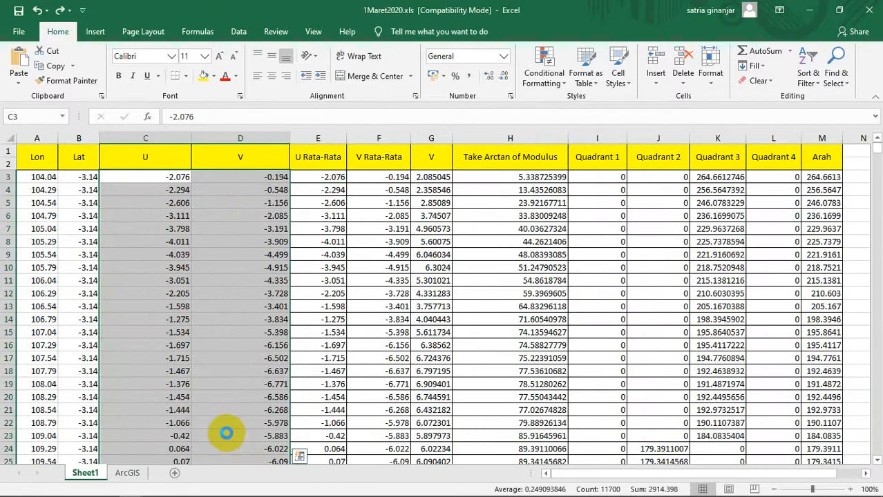
key("ctrl+z")
key("ctrl+z")
key("ctrl+z")
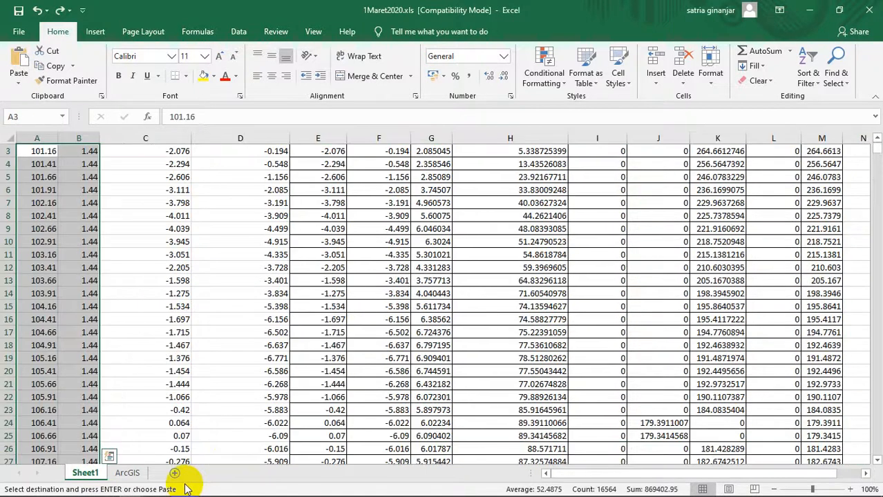
key("alt+Tab")
left_click(185, 298)
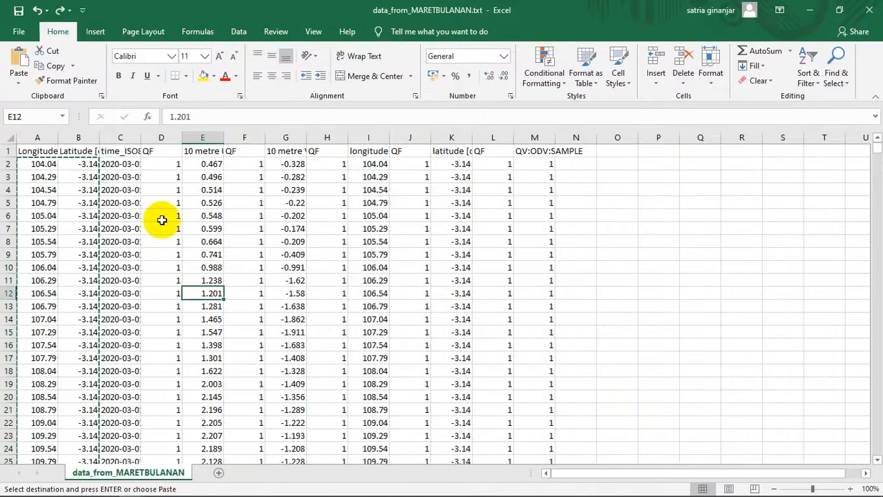
- Widen column C to show the full time_ISO8601 timestamps and examine the dates further down the rows
left_click_drag(141, 137, 199, 137)
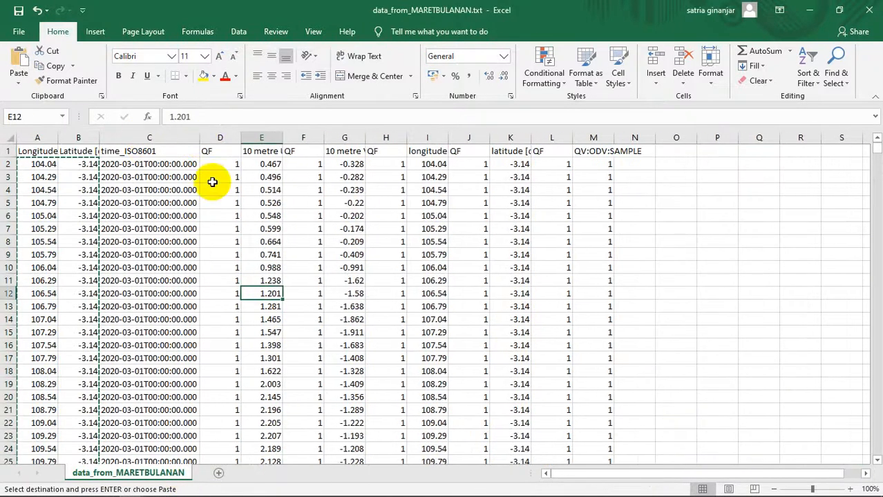
scroll(133, 331, "down", 18)
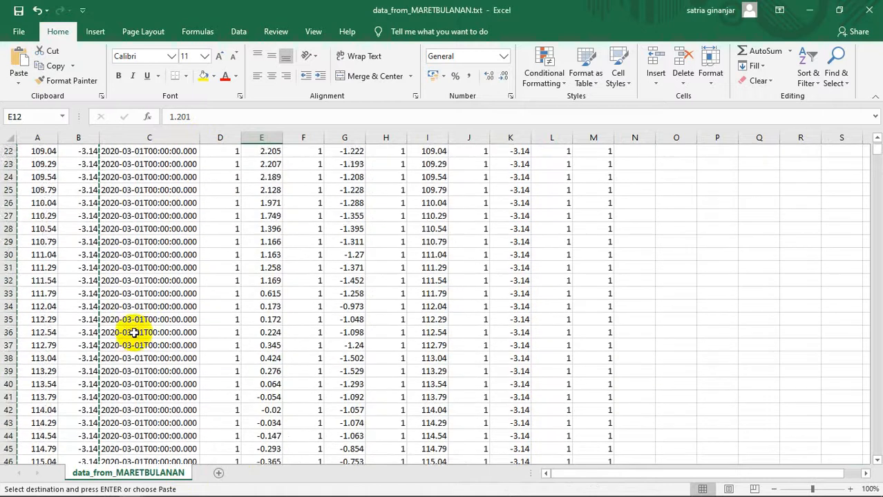
scroll(133, 331, "down", 20)
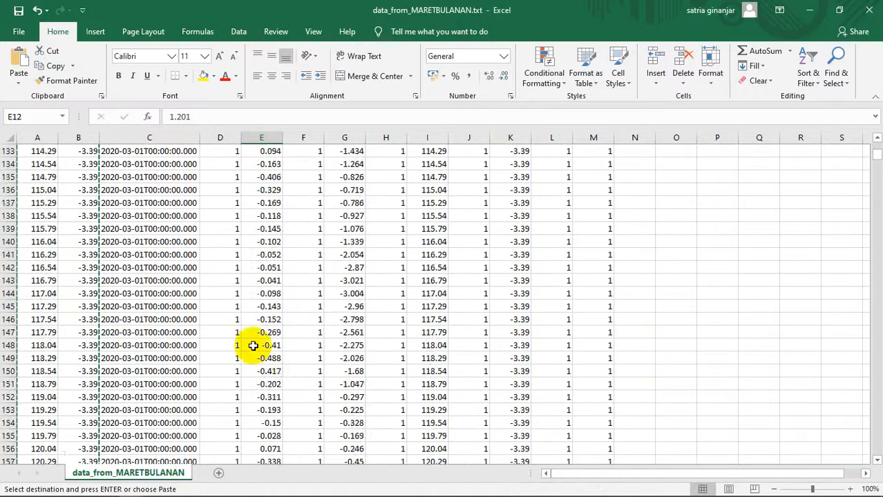
left_click_drag(874, 157, 870, 119)
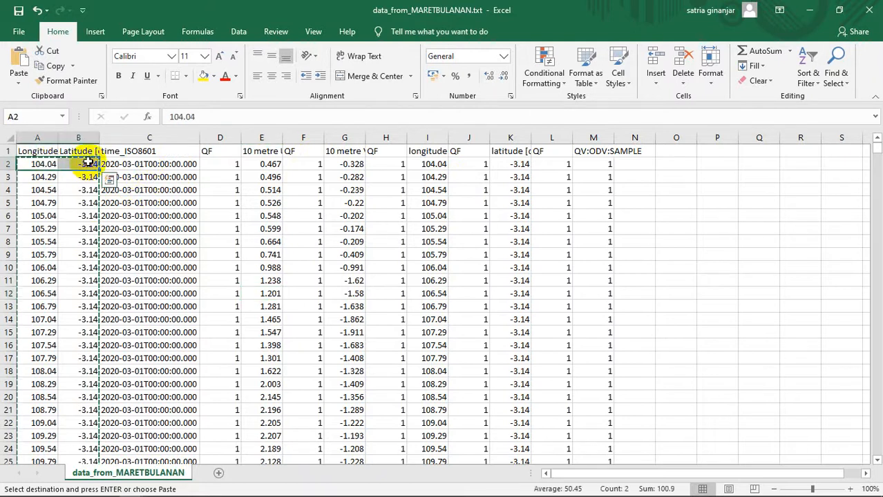
- Examine the time_ISO8601 values beside the longitude and latitude columns
left_click_drag(154, 164, 152, 425)
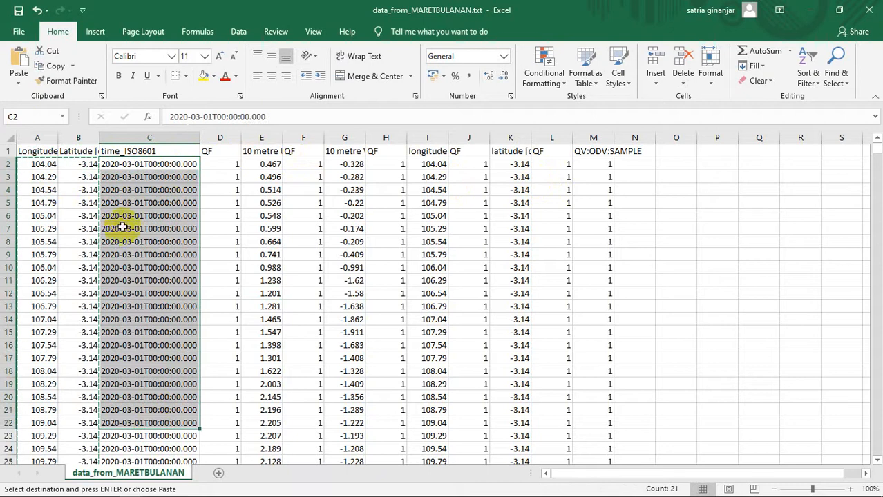
left_click(177, 163)
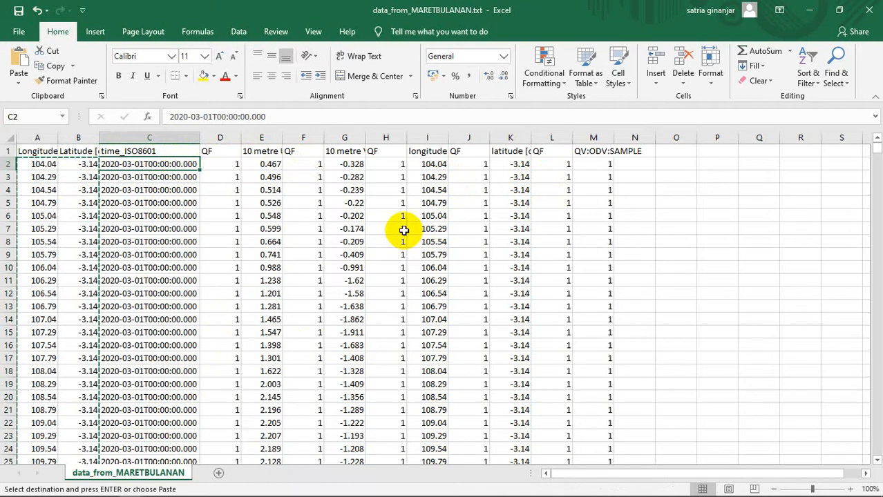
left_click(58, 163)
left_click(141, 167)
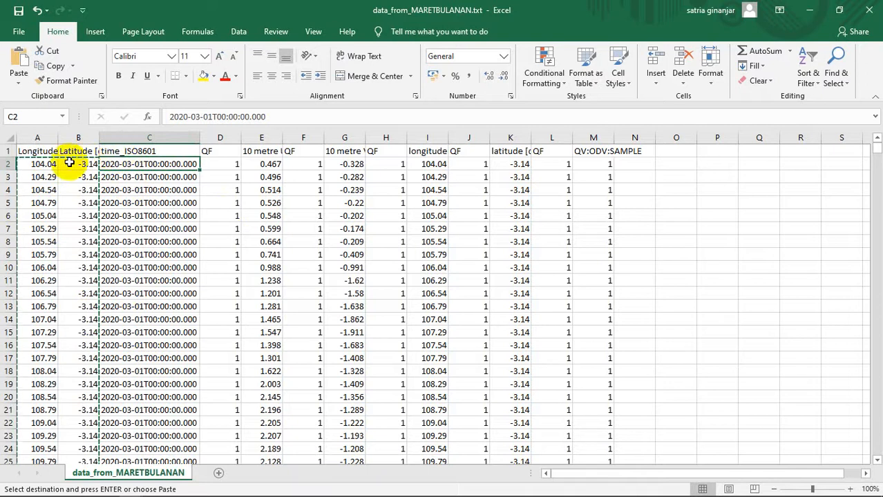
left_click(43, 163)
left_click(138, 163)
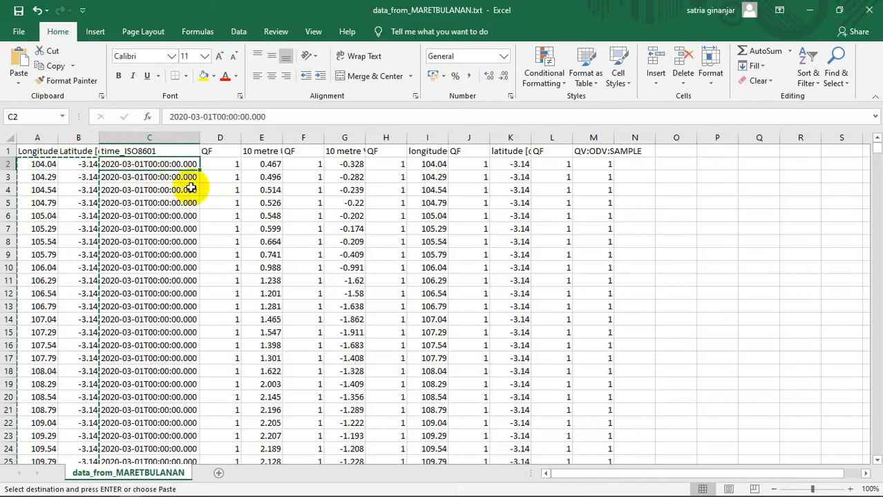
- Try deleting all columns from C through M, and undo the deletion
left_click_drag(159, 134, 582, 138)
left_click(684, 55)
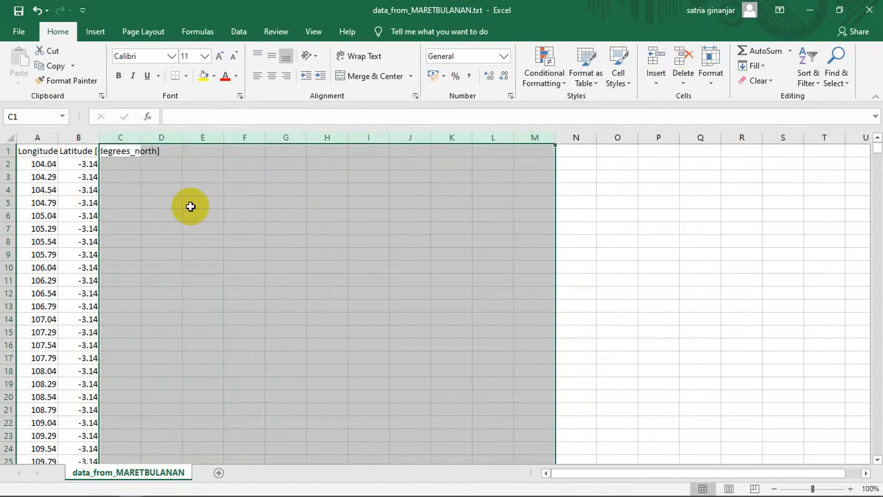
left_click(144, 186)
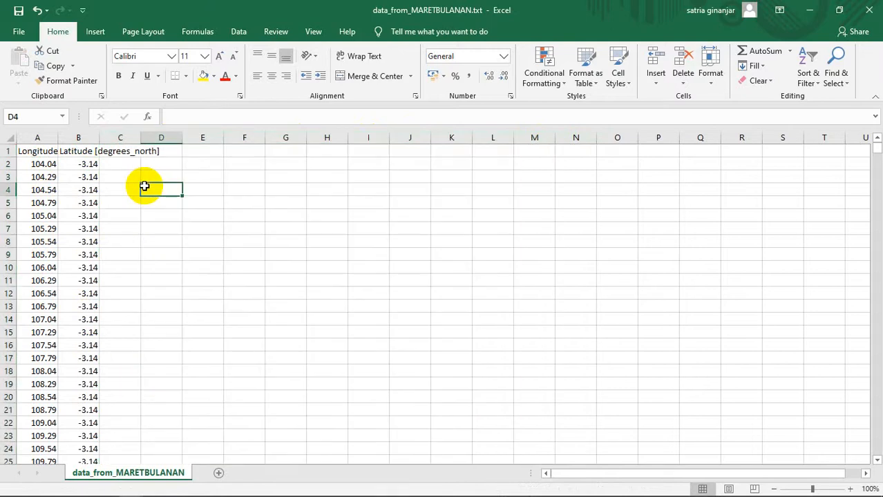
key("ctrl+z")
left_click(262, 211)
- Delete the time_ISO8601, QF, duplicate longitude and latitude, and QV:ODV:SAMPLE columns, keeping only coordinates and the 10 metre U and V wind components
left_click(156, 138)
left_click(220, 138, "ctrl")
left_click(303, 139, "ctrl")
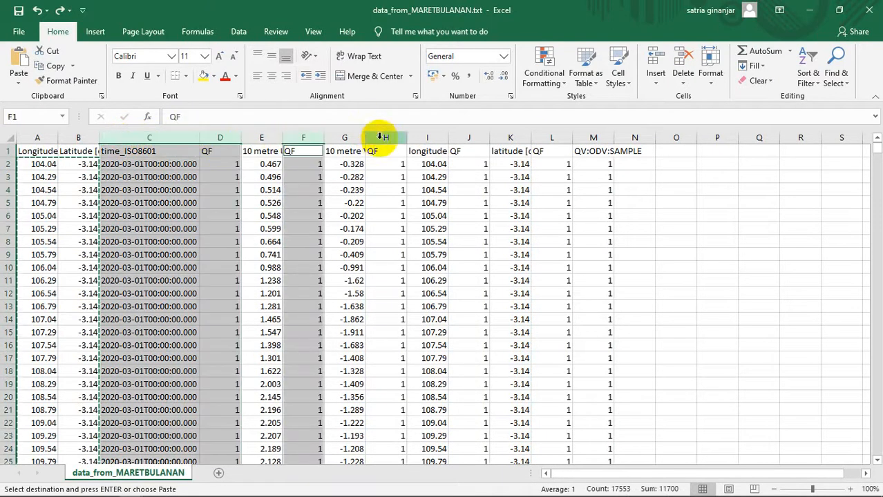
left_click(386, 138, "ctrl")
left_click_drag(425, 139, 594, 142)
left_click(678, 51)
left_click(161, 187)
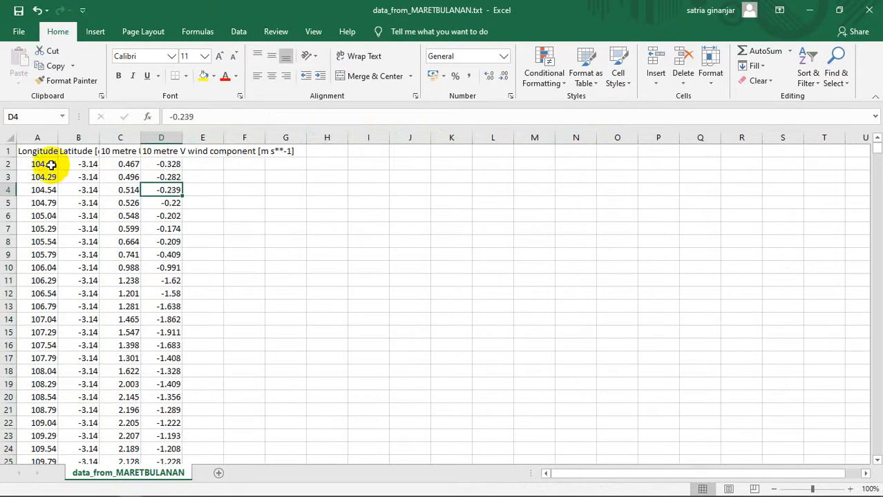
- Switch to 1Maret2020.xls and clear all old Lon and Lat values from row 3 down
left_click_drag(59, 163, 82, 164)
mouse_move(131, 491)
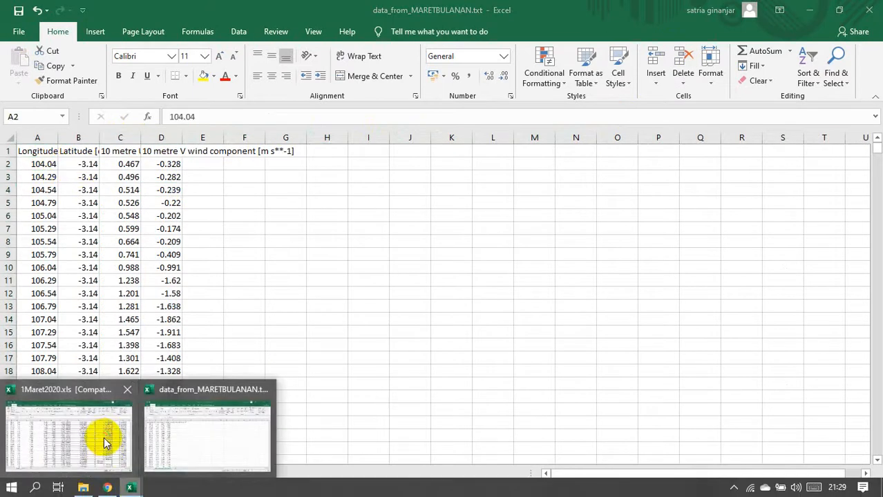
left_click(109, 438)
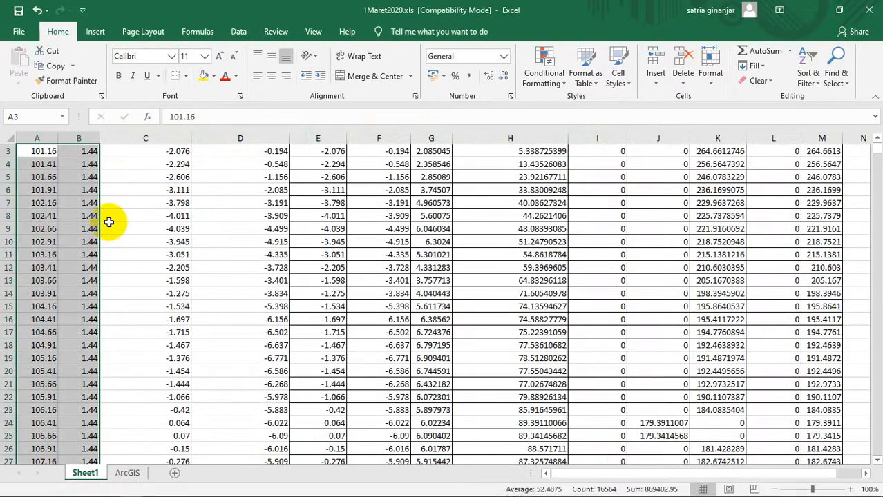
key("Delete")
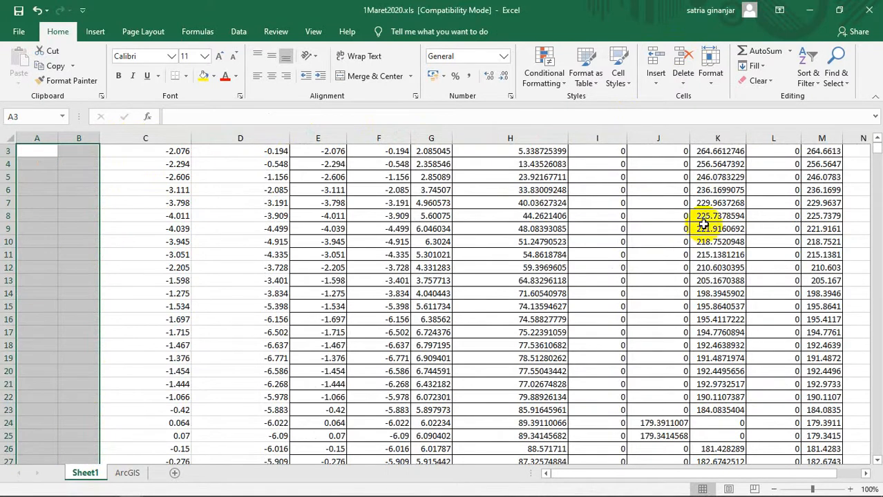
scroll(876, 145, "up", 1)
- Copy all longitude and latitude values from data_from_MARETBULANAN.txt into the Lon and Lat columns of 1Maret2020.xls, starting at A3
key("alt+Tab")
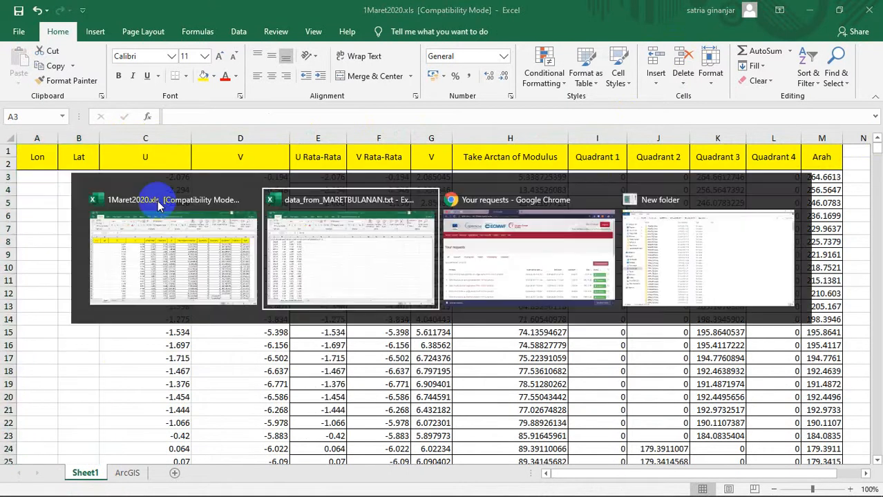
left_click_drag(42, 164, 89, 164)
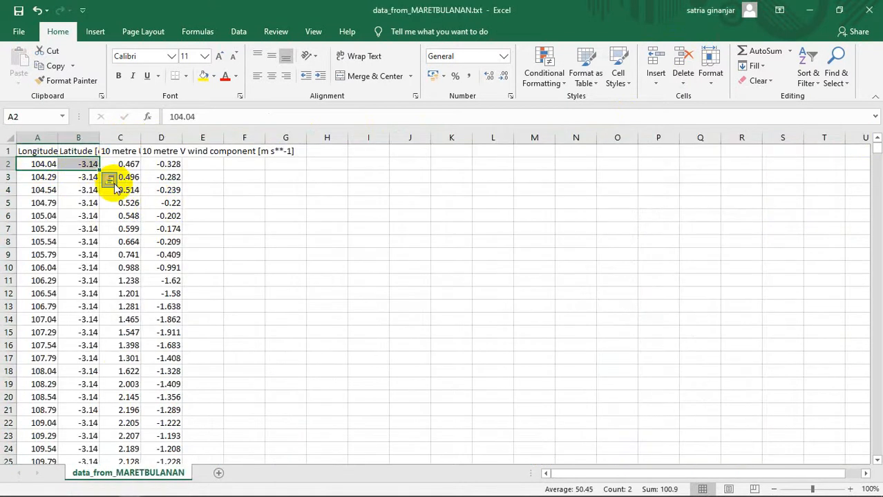
key("ctrl+shift+Down")
key("ctrl+c")
key("alt+Tab")
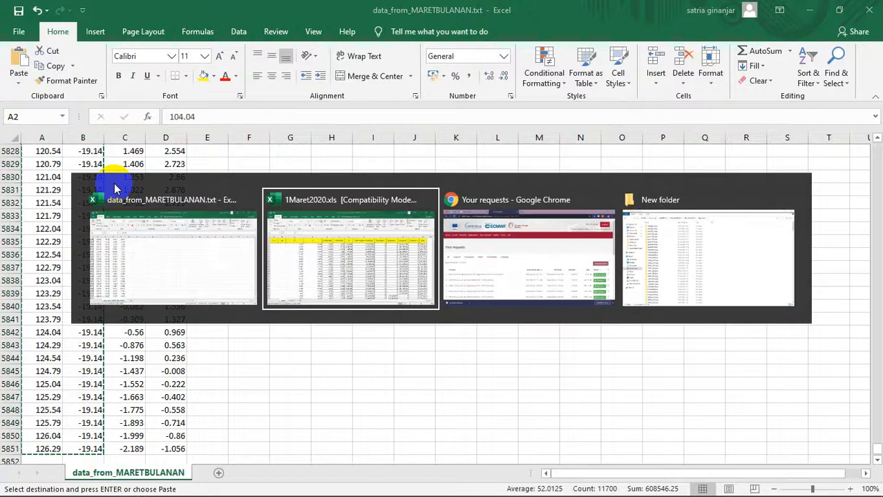
left_click(39, 175)
key("ctrl+v")
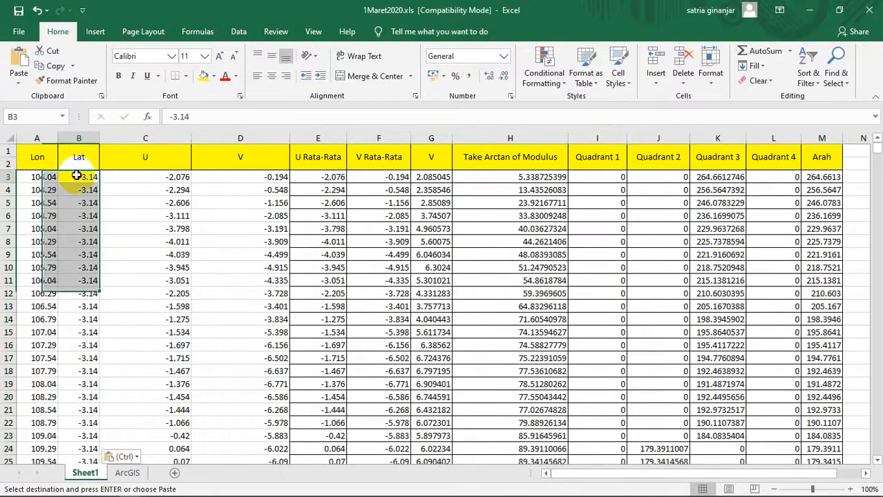
- Clear the leftover old values and formulas in columns C through M from row 5853 down, below the last coordinate pair
left_click(77, 175)
key("ctrl+shift+Down")
scroll(77, 174, "down", 3)
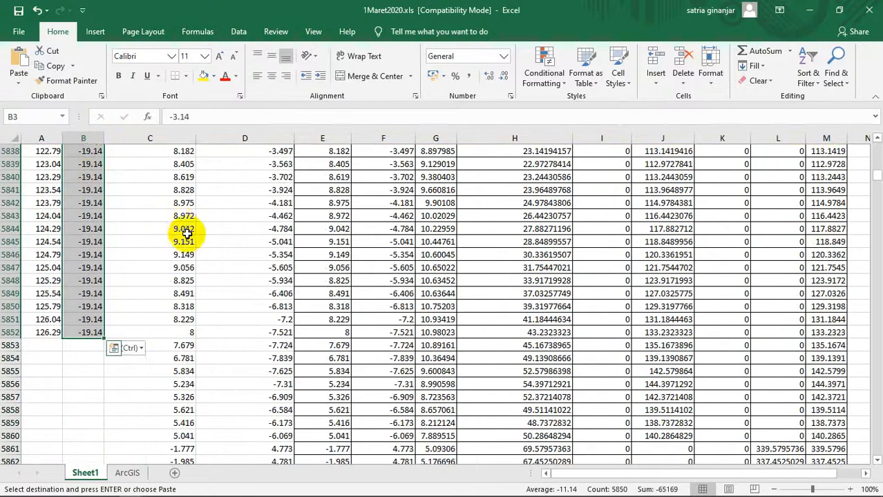
left_click_drag(176, 345, 817, 341)
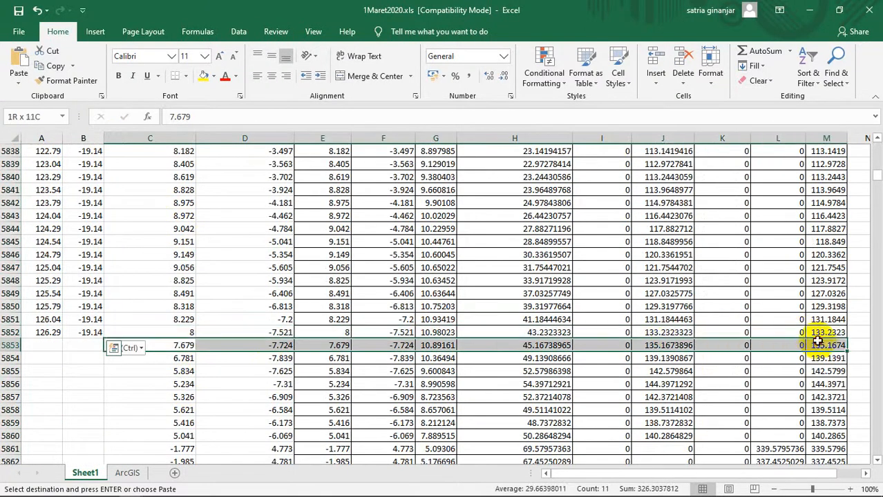
key("ctrl+shift+Down")
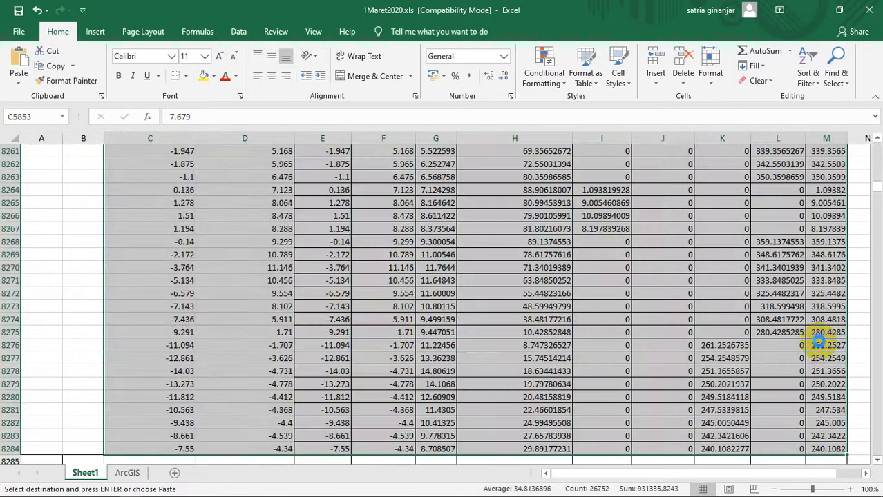
key("Delete")
scroll(817, 342, "up", 8)
left_click_drag(876, 173, 877, 144)
- Copy all U and V wind components from data_from_MARETBULANAN.txt into the U and V columns of 1Maret2020.xls, starting at C3
key("alt+Tab")
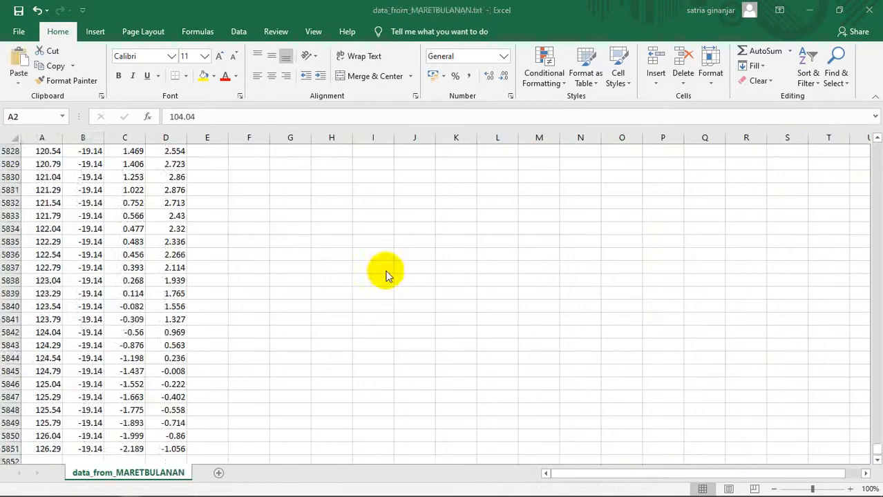
left_click_drag(875, 447, 872, 129)
left_click_drag(125, 165, 148, 172)
key("ctrl+shift+Down")
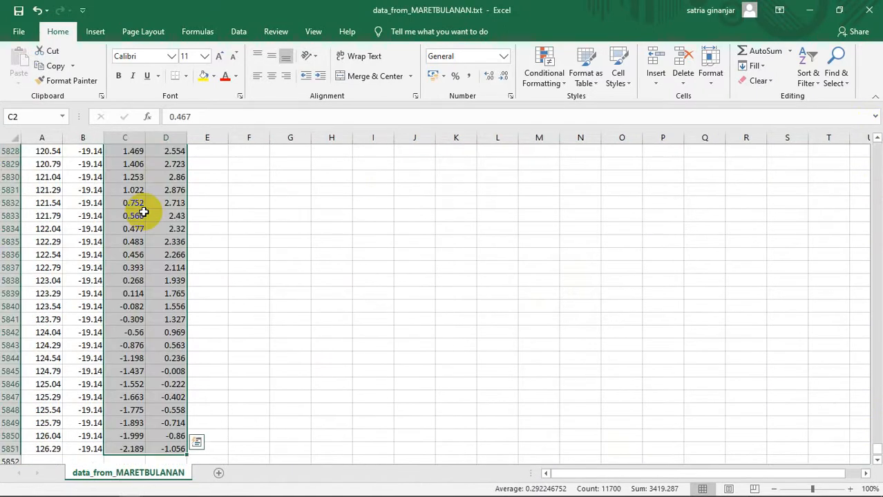
key("ctrl+c")
key("alt+Tab")
left_click(164, 178)
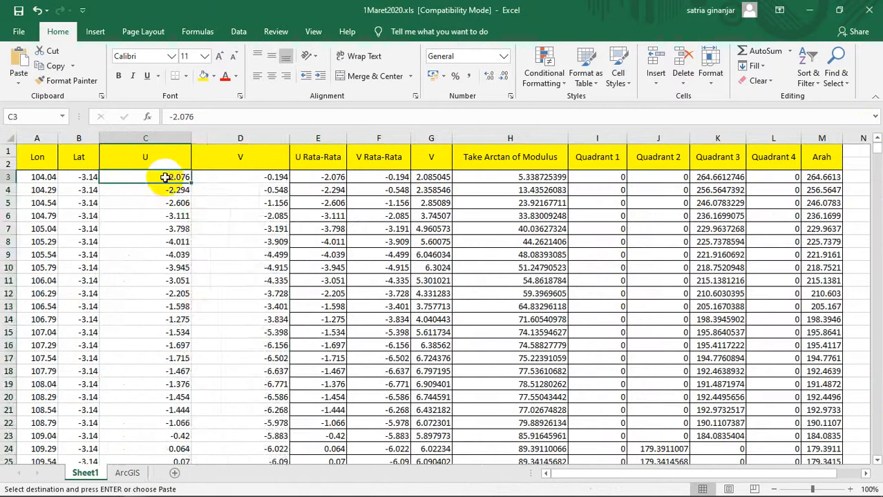
key("ctrl+v")
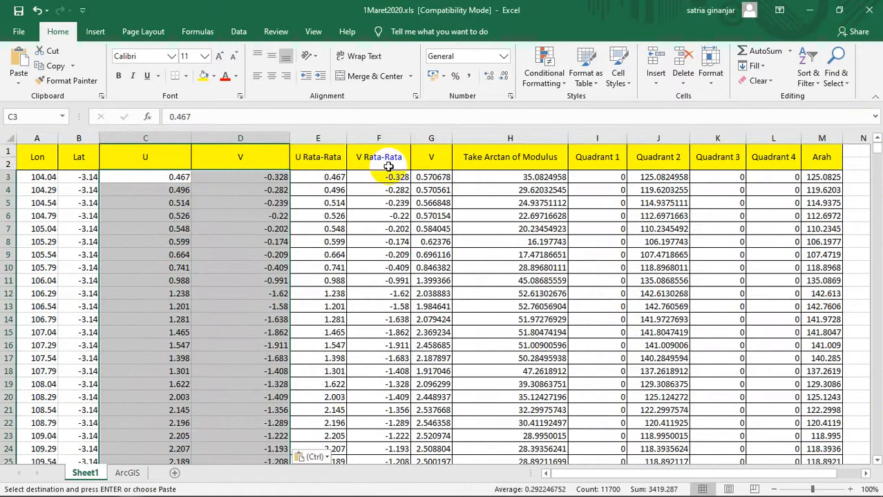
- Examine the wind speed formula in G3 and the U and V average cells it references
left_click(440, 188)
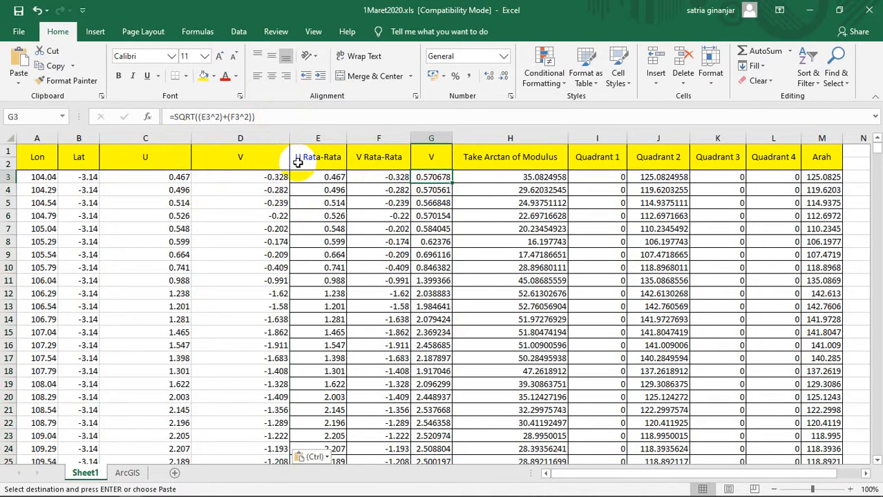
left_click(252, 117)
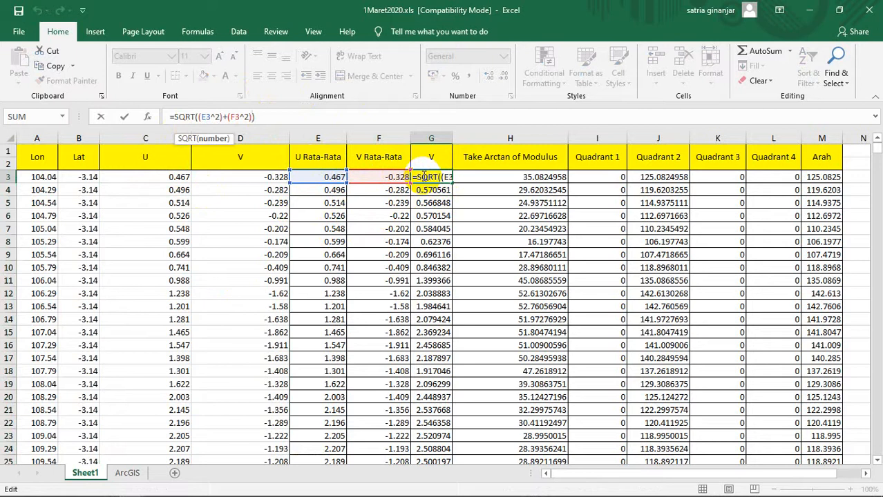
key("Return")
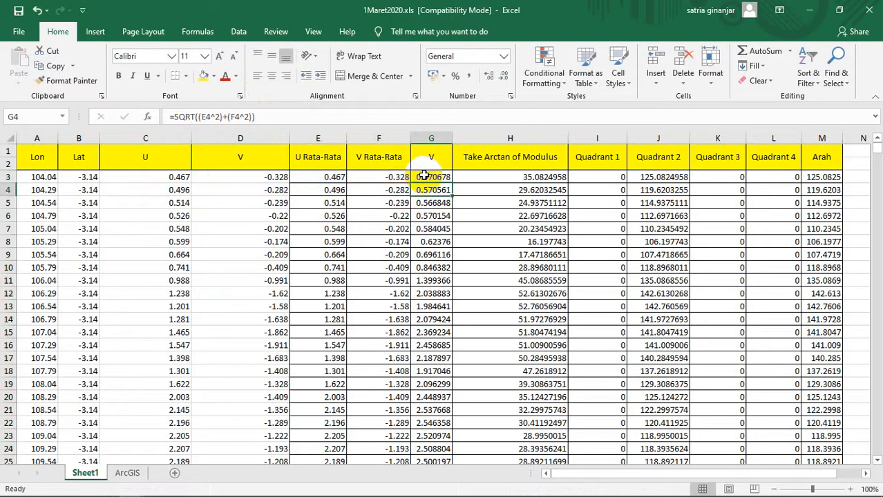
- On the ArcGIS sheet, re-enter the V formula in C3 as a reference to the wind speed in G3 of Sheet1
left_click(127, 472)
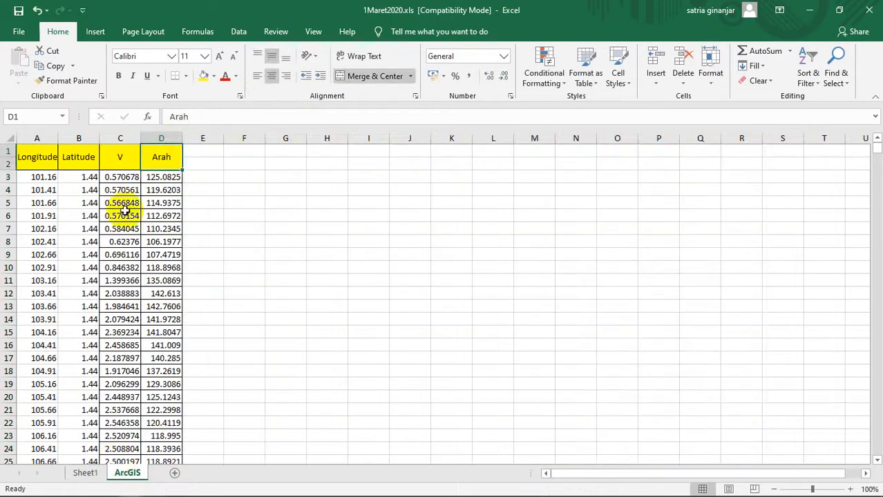
left_click(132, 177)
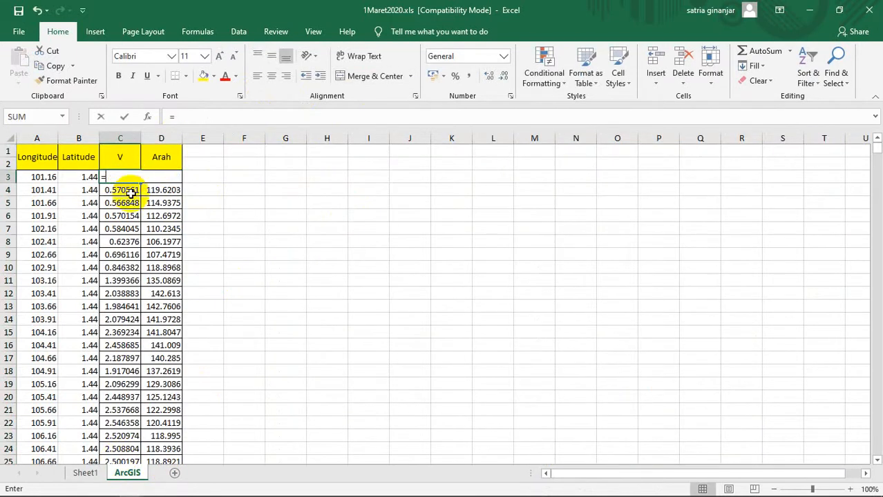
type("=")
left_click(85, 472)
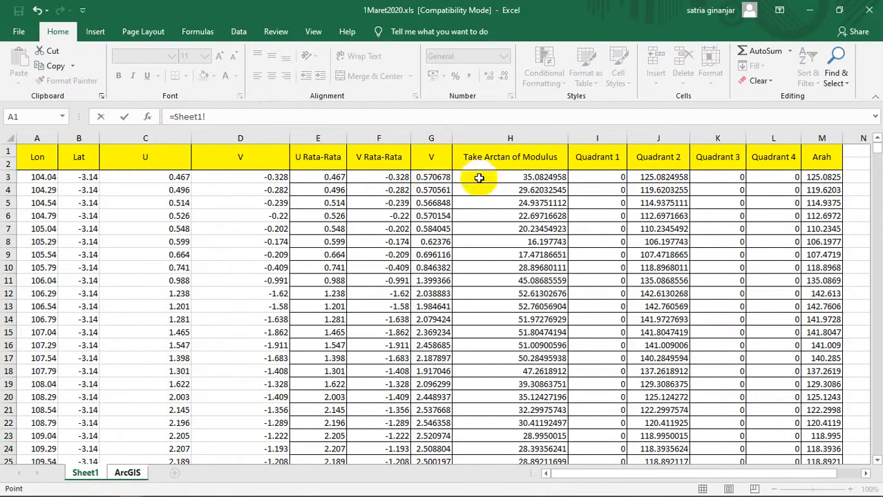
key("Return")
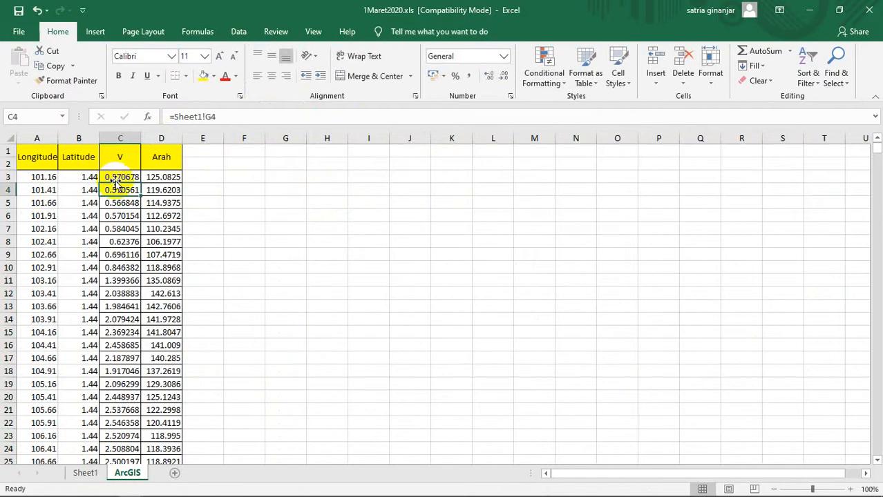
- Clear all old Longitude and Latitude values on the ArcGIS sheet from row 3 down
left_click_drag(30, 177, 85, 180)
key("ctrl+shift+Down")
key("Delete")
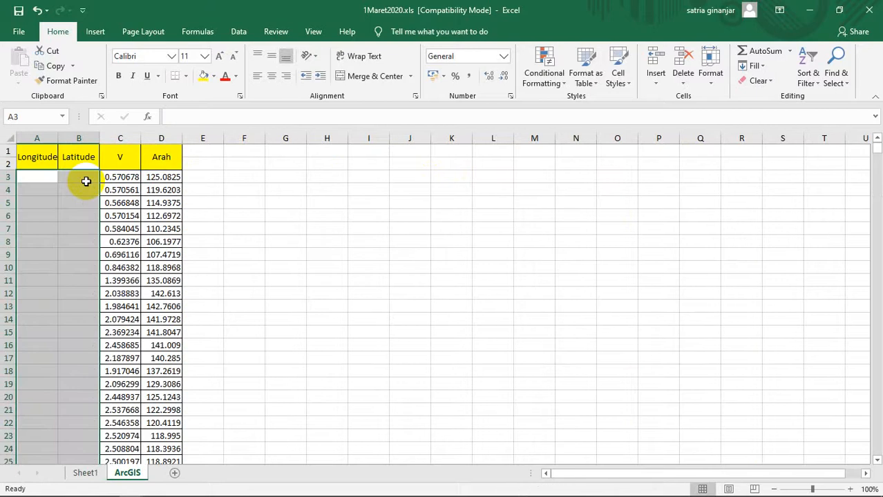
key("alt+Tab")
key("alt+Tab")
key("alt+Tab")
key("alt+Tab")
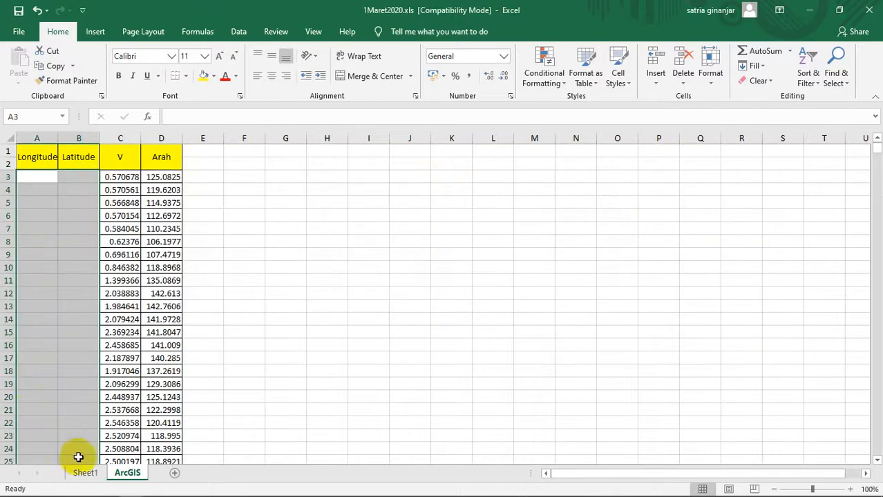
key("alt+Tab")
key("alt+Tab")
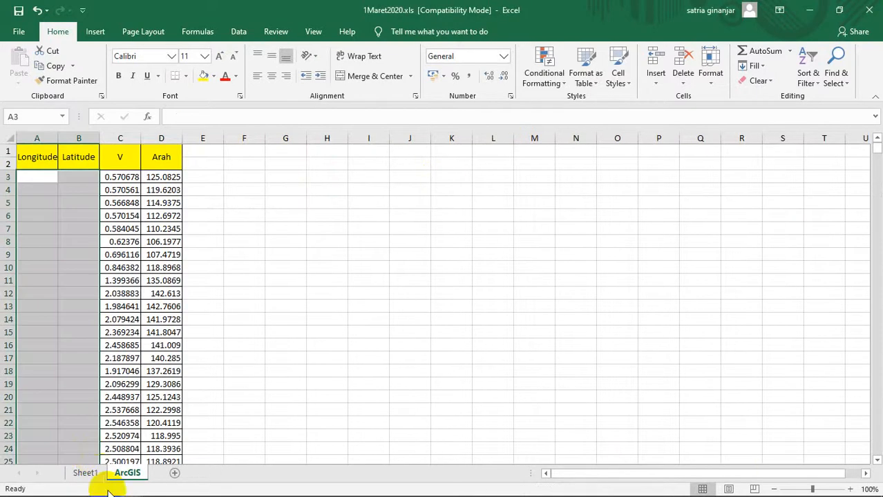
- Copy all Lon and Lat values from Sheet1 into the Longitude and Latitude columns of the ArcGIS sheet, starting at A3
left_click(97, 474)
left_click_drag(41, 177, 62, 180)
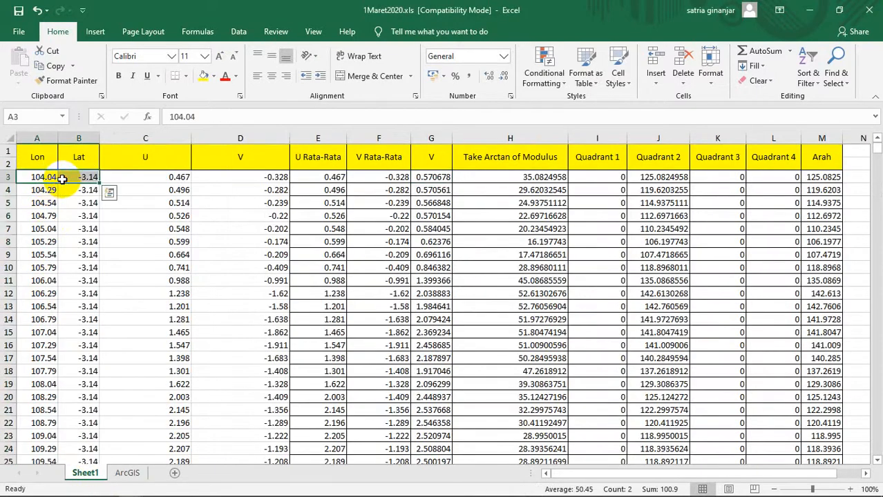
key("ctrl+shift+Down")
key("ctrl+c")
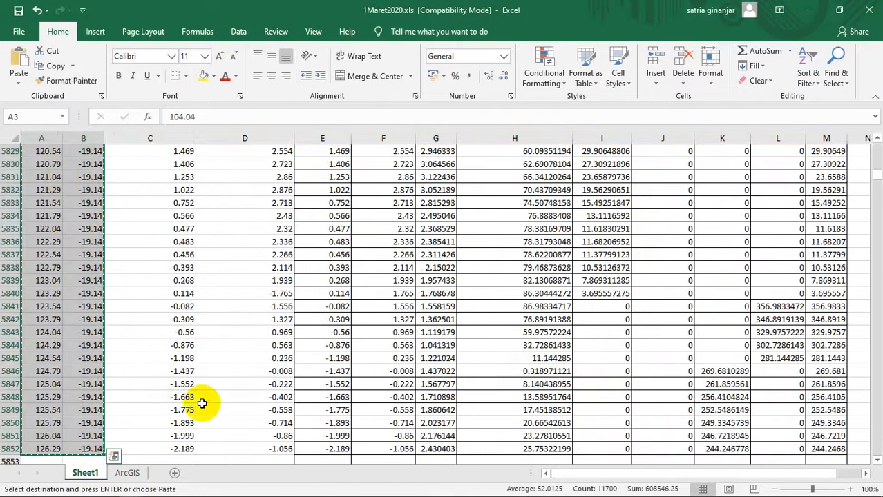
left_click(127, 473)
key("ctrl+v")
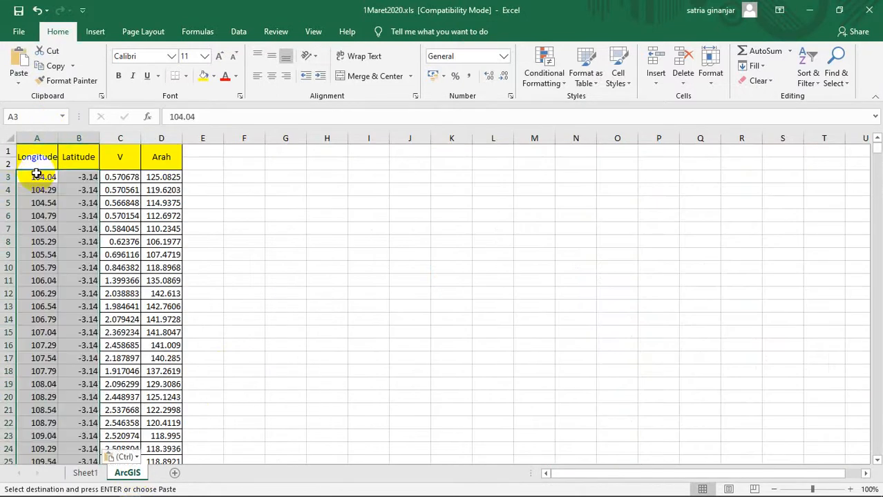
- Clear the surplus V and Arah formulas on the ArcGIS sheet from row 5853 down, below the last coordinate pair
left_click(83, 177)
key("ctrl+shift+Down")
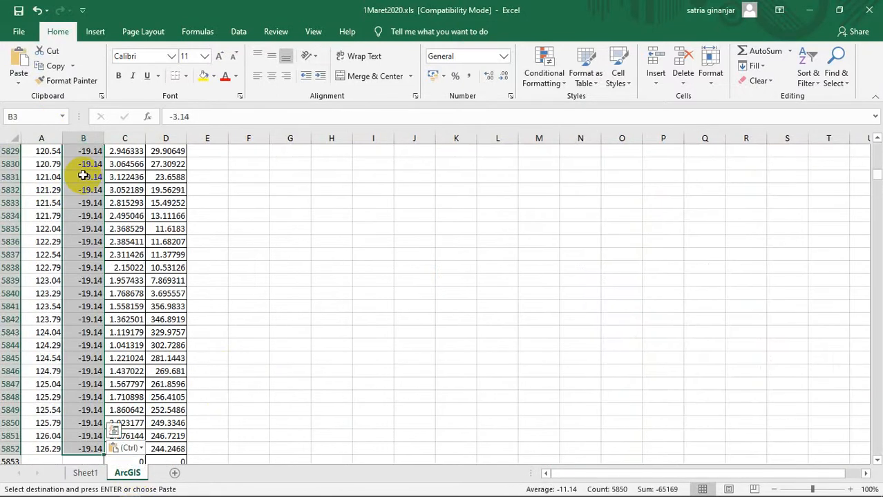
left_click(152, 306)
left_click_drag(153, 306, 124, 310)
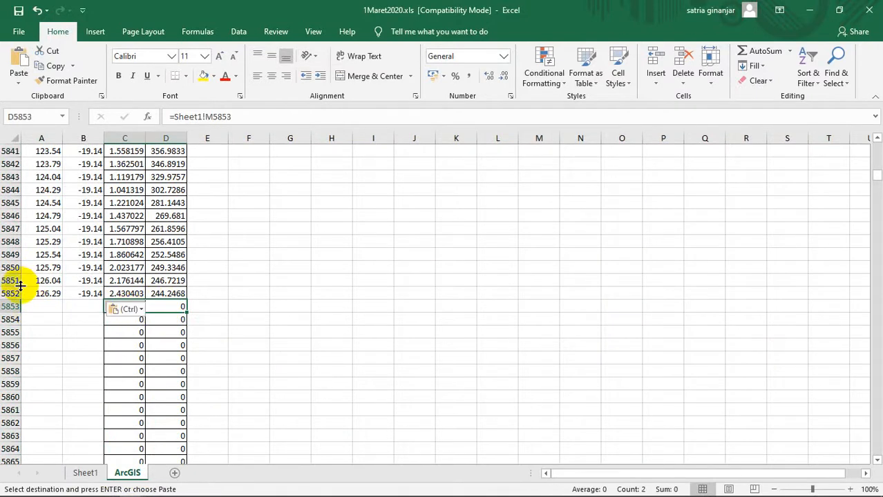
key("ctrl+shift+Down")
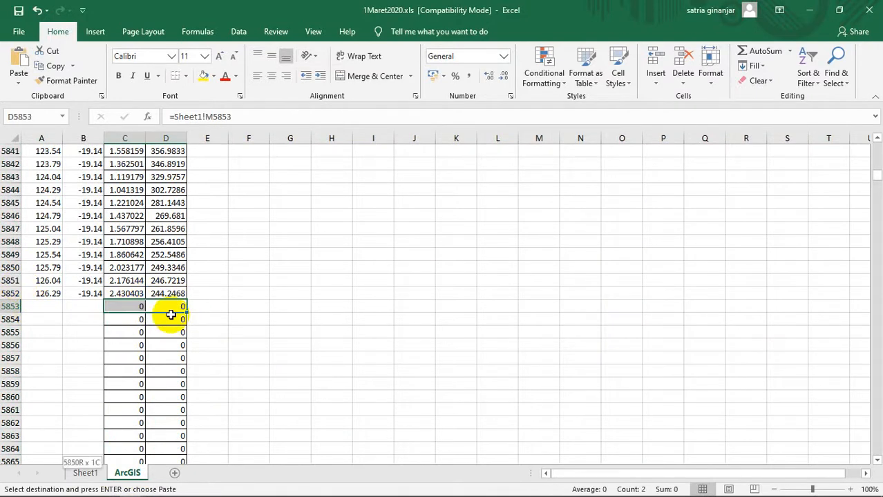
key("Delete")
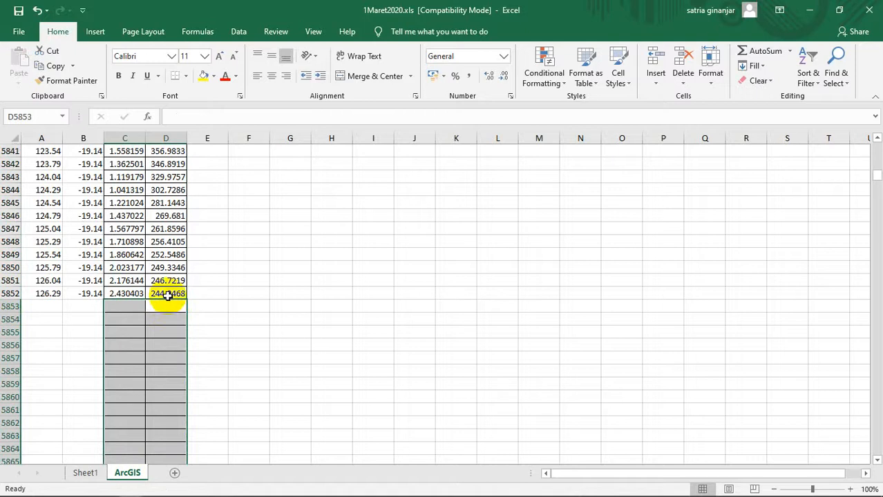
scroll(167, 345, "up", 19)
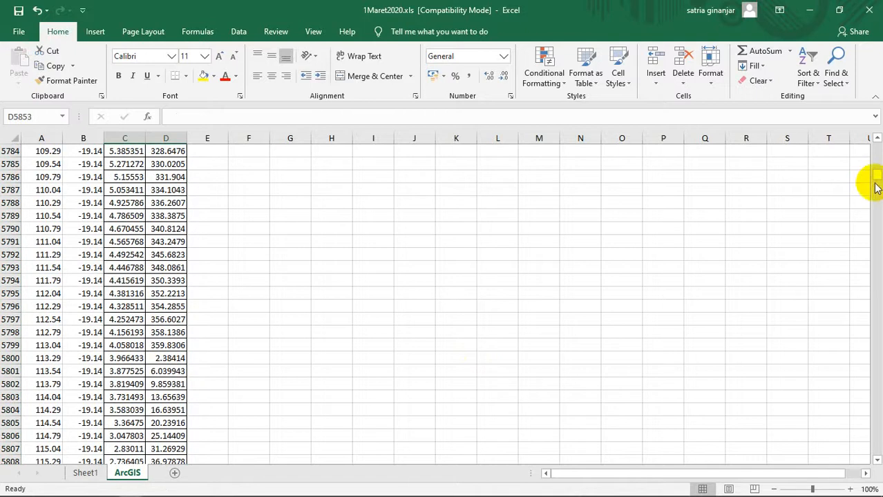
left_click_drag(873, 174, 817, 162)
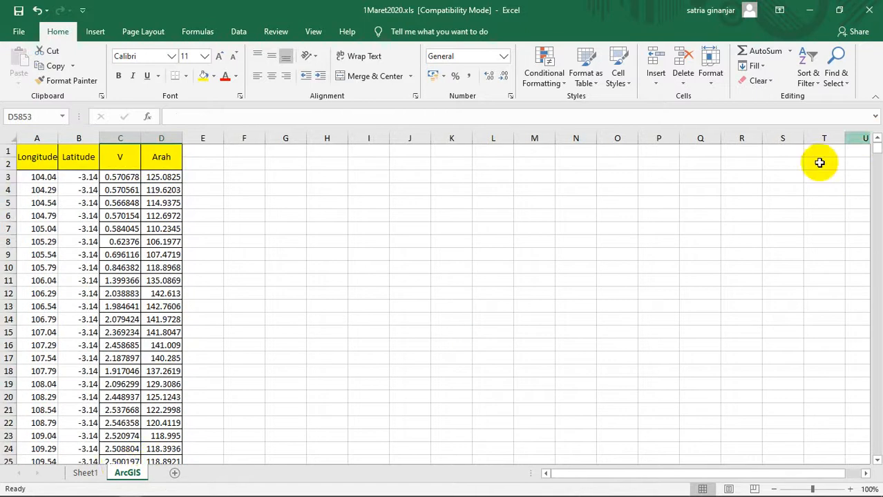
- Examine the wind direction formulas on Sheet1, from the arctangent and quadrant columns to the Arah formula in M3
left_click(85, 473)
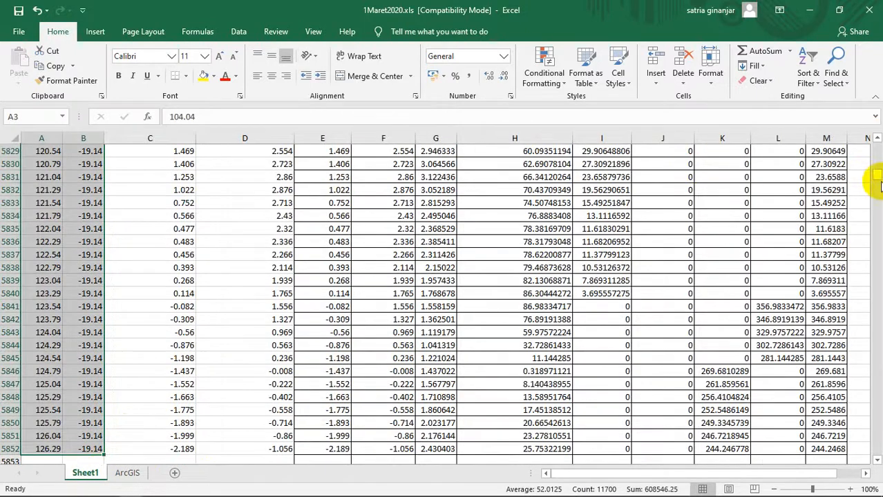
left_click_drag(878, 171, 872, 141)
left_click(609, 189)
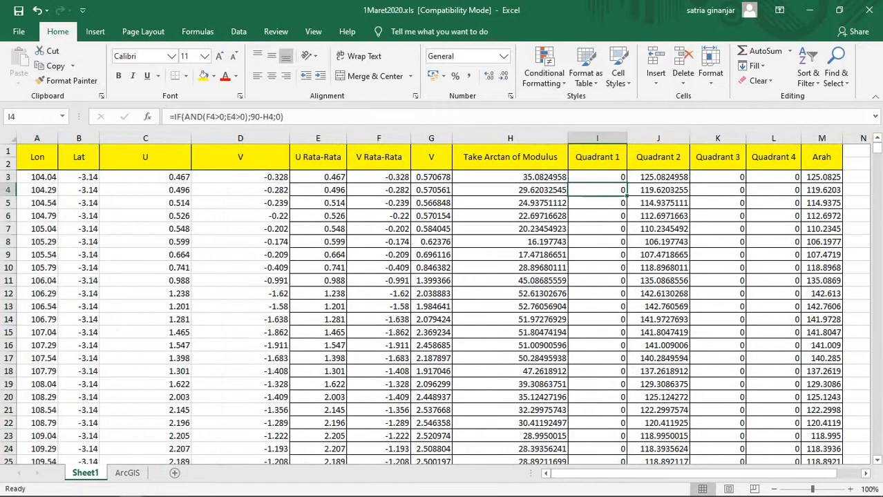
left_click(836, 174)
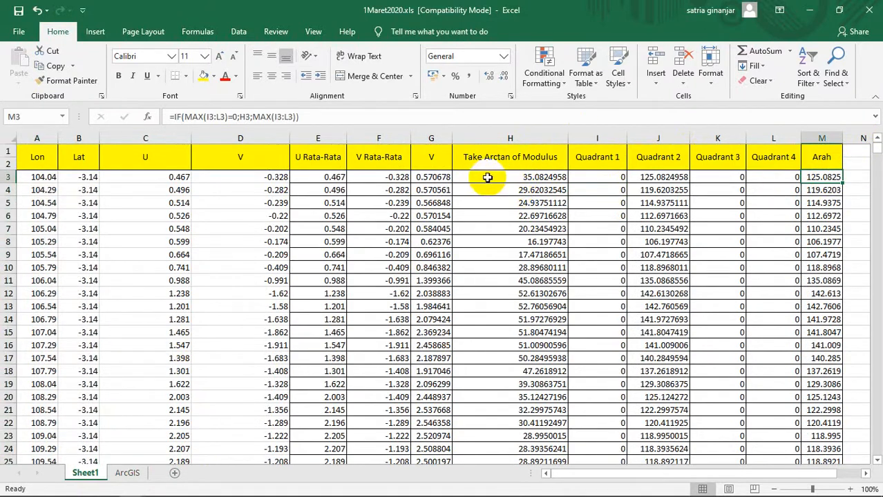
left_click(514, 177)
left_click_drag(518, 177, 591, 176)
left_click_drag(616, 177, 794, 177)
left_click(810, 177)
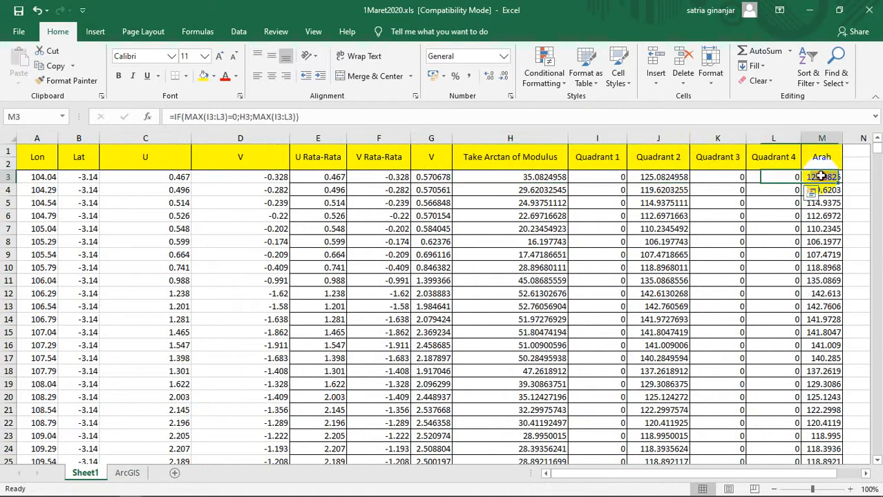
left_click(266, 116)
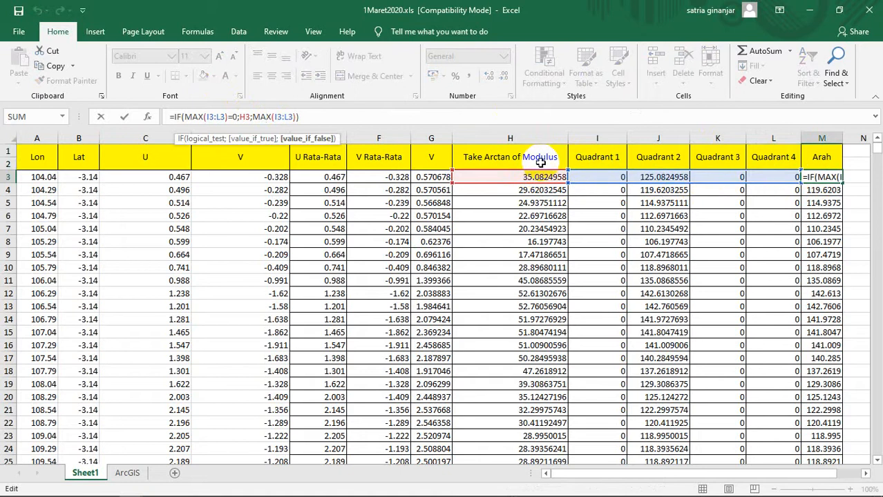
- Close the Arah formula in M3 without changes and look over the direction values in the Arah column
key("Return")
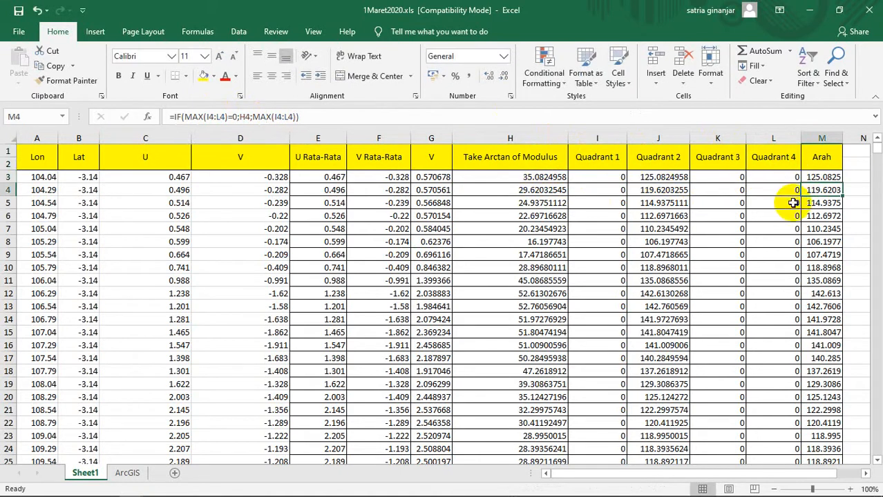
left_click_drag(817, 177, 818, 433)
left_click(597, 319)
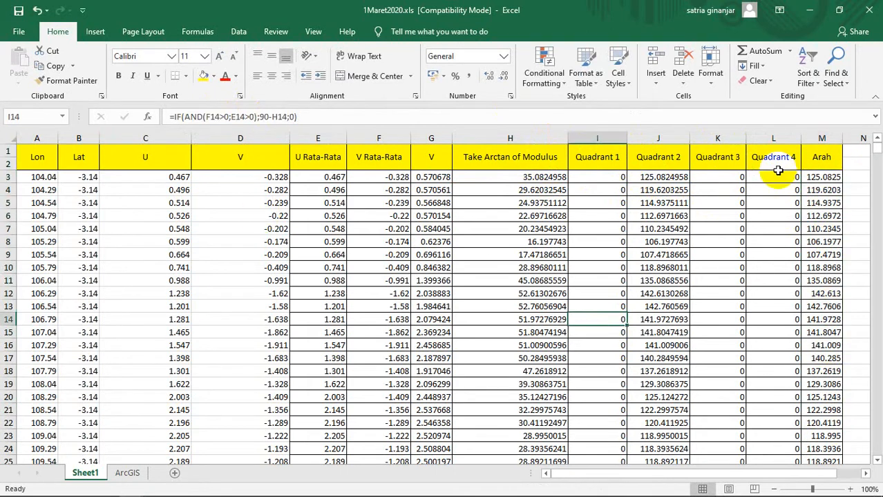
- Open the ArcGIS sheet and examine its Longitude, Latitude, V and Arah columns
left_click(128, 473)
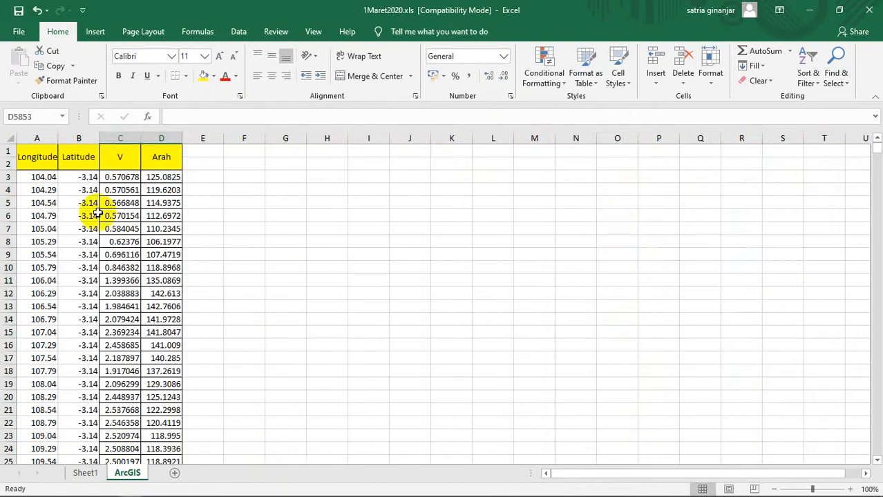
left_click(164, 189)
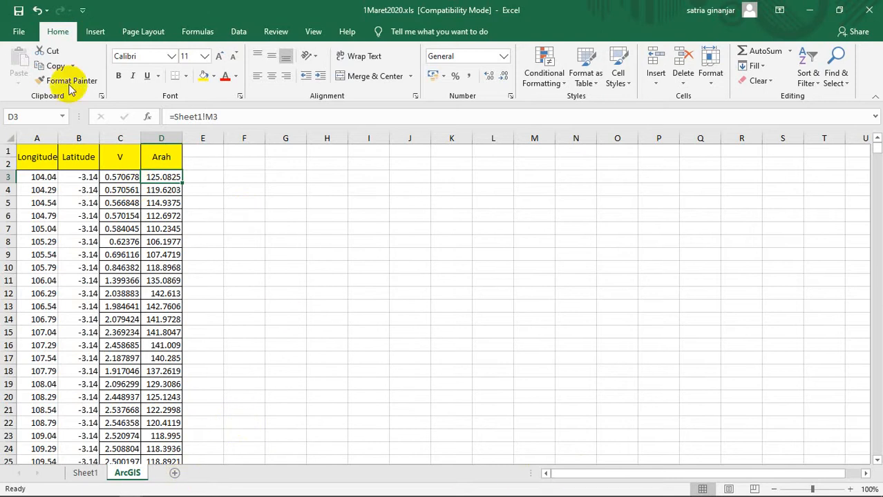
left_click(21, 31)
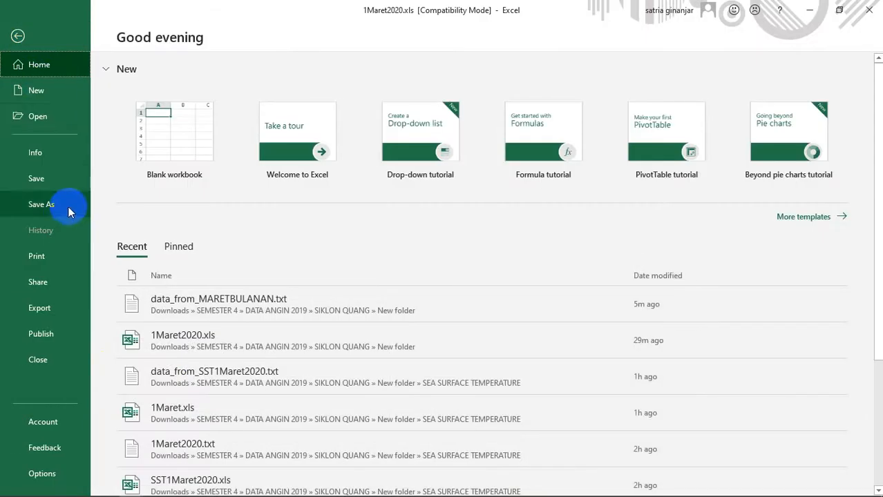
left_click(18, 36)
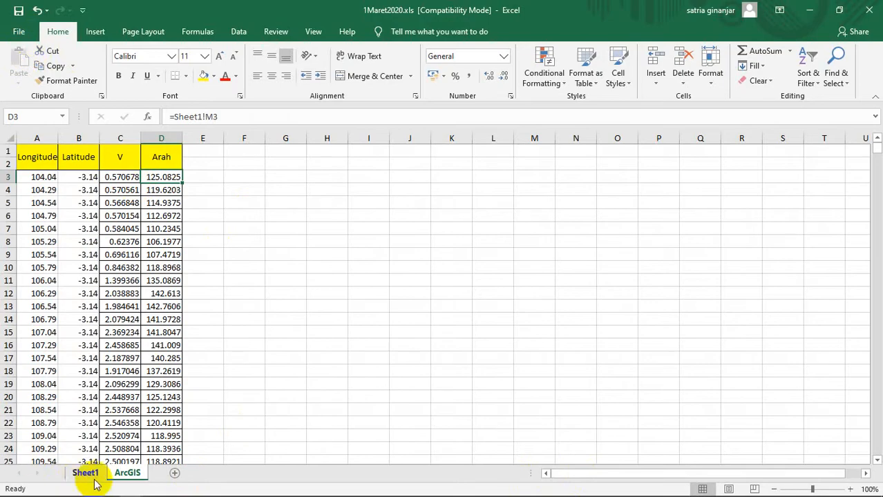
left_click(40, 156)
left_click(84, 155)
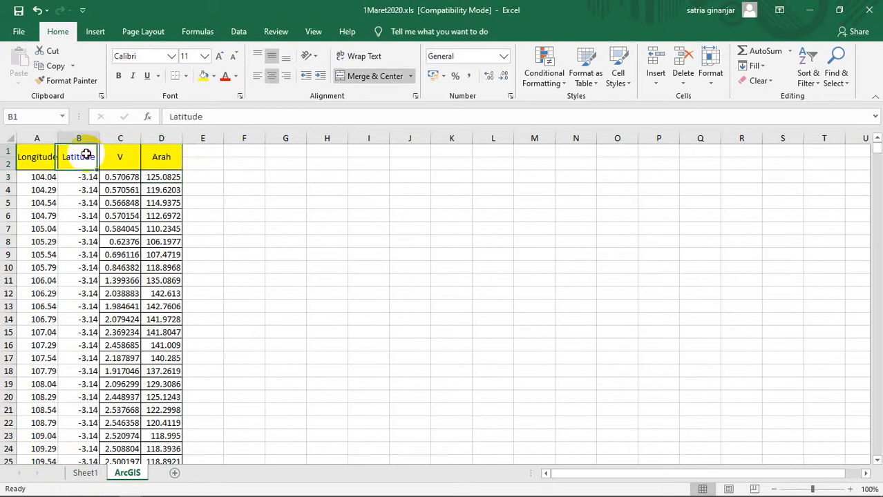
left_click(122, 163)
left_click(169, 159)
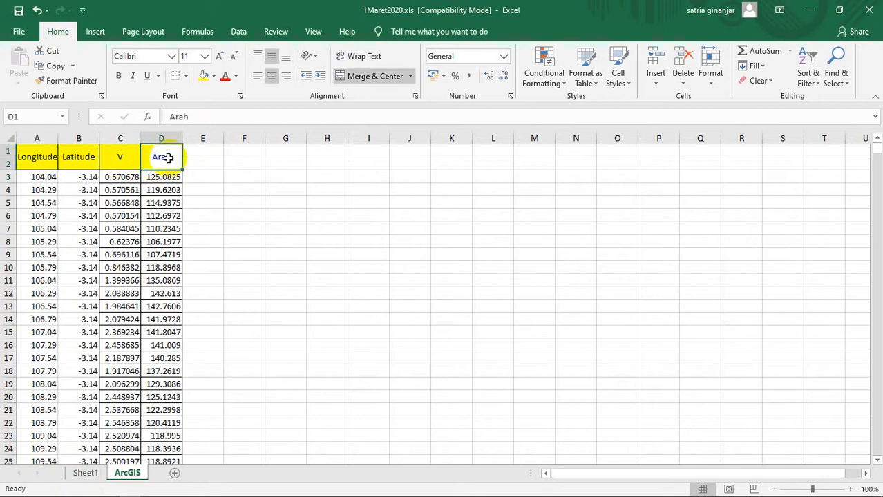
- Save the workbook as MARETBULANAN in Excel 97-2003 Workbook (*.xls) format in New folder under SIKLON QUANG
left_click(21, 30)
left_click(41, 204)
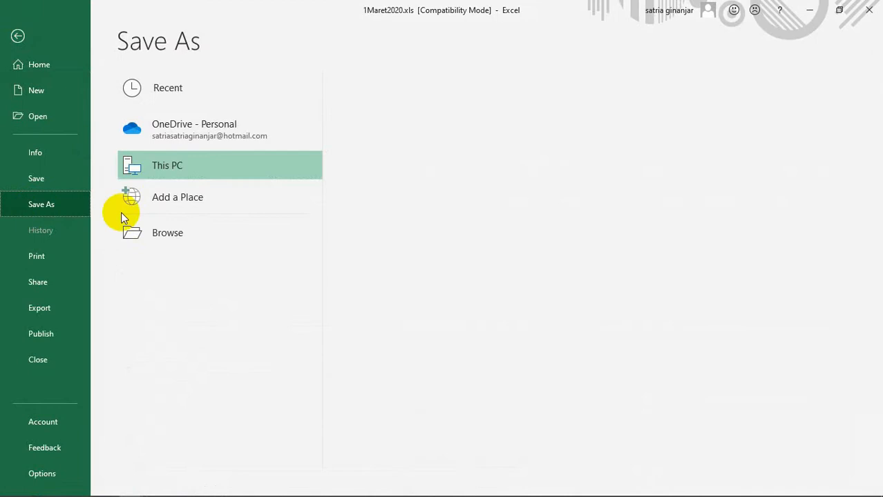
left_click(399, 134)
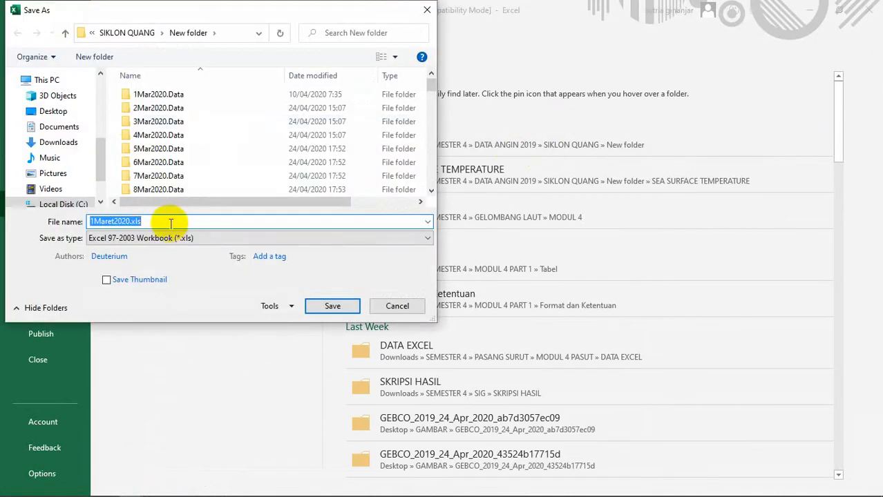
type("MARETBULANAN")
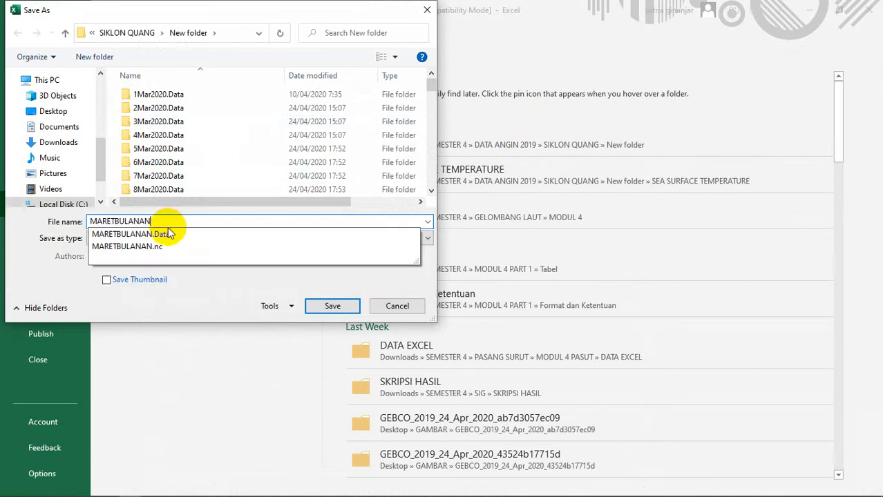
left_click(25, 275)
left_click(205, 237)
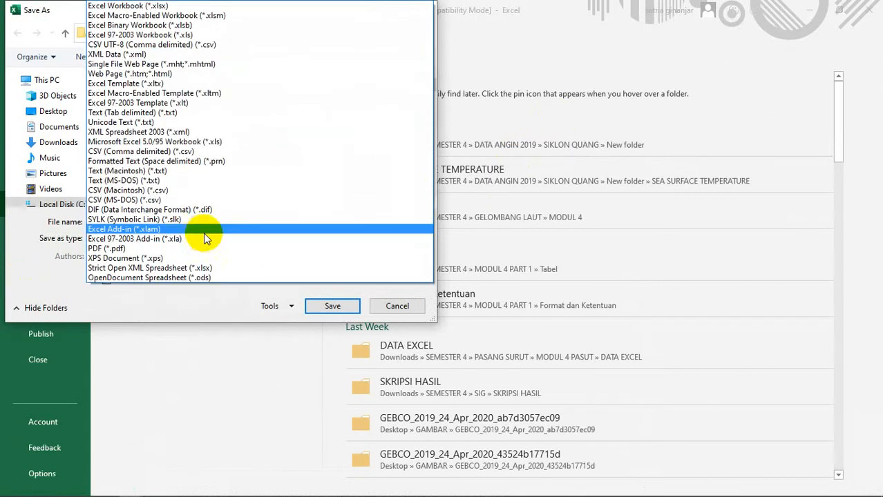
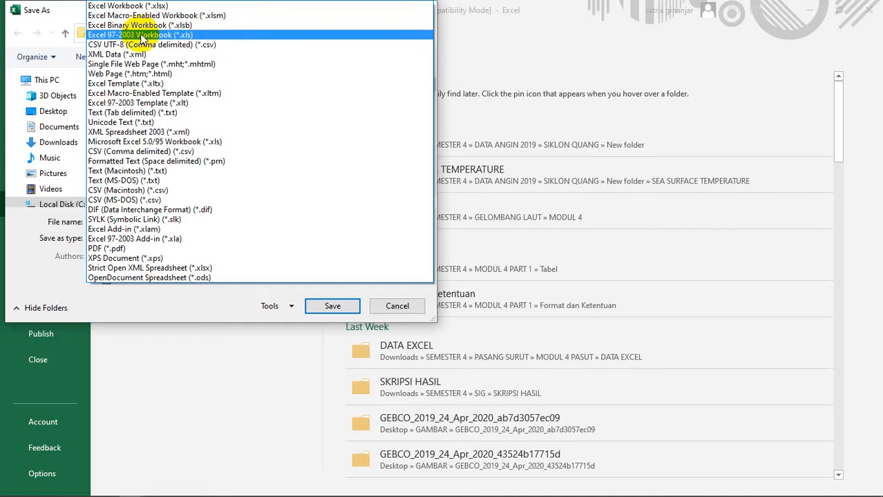
left_click(200, 35)
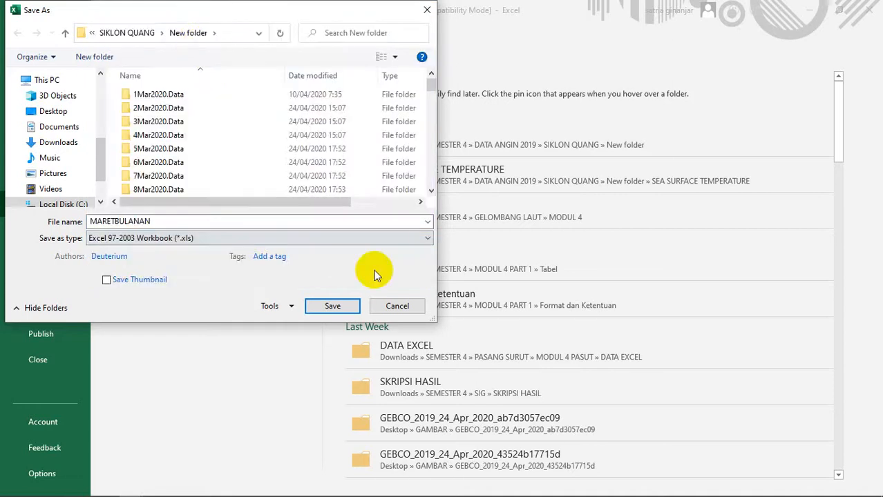
left_click(334, 308)
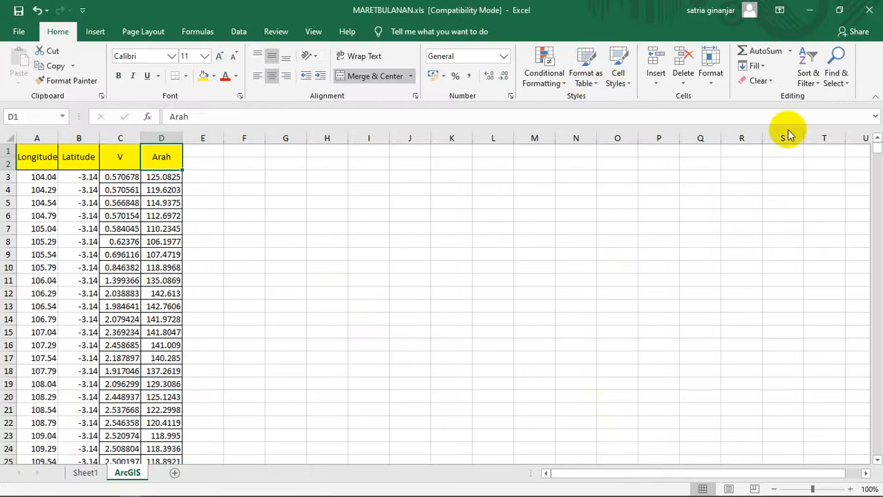
- Close the MARETBULANAN workbook, and close data_from_MARETBULANAN.txt while saving it as tab-delimited text over the existing file
left_click(380, 204)
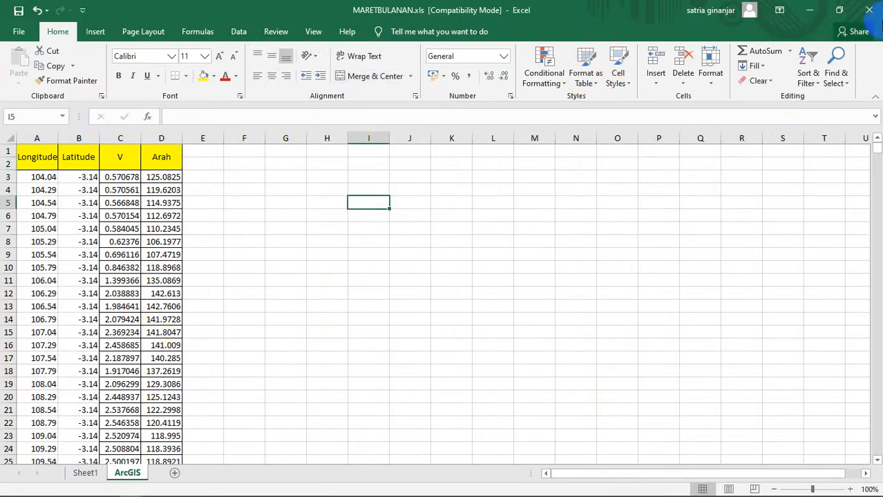
left_click(868, 10)
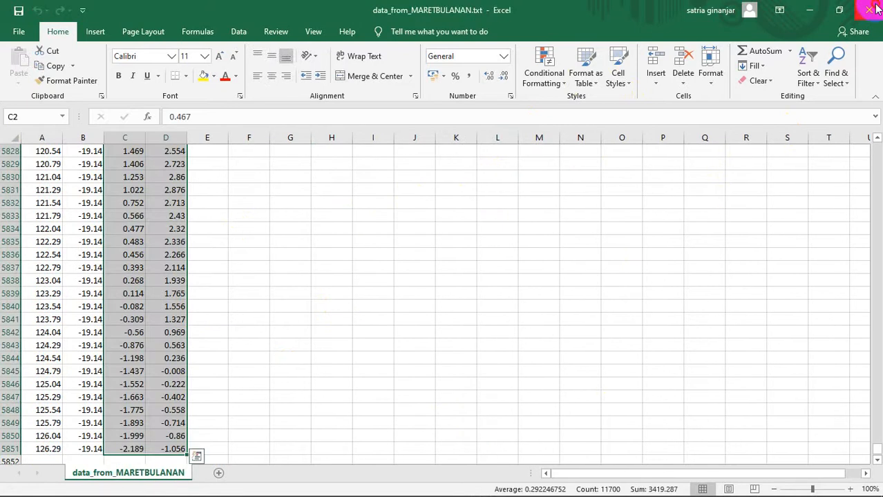
left_click(870, 8)
left_click(402, 269)
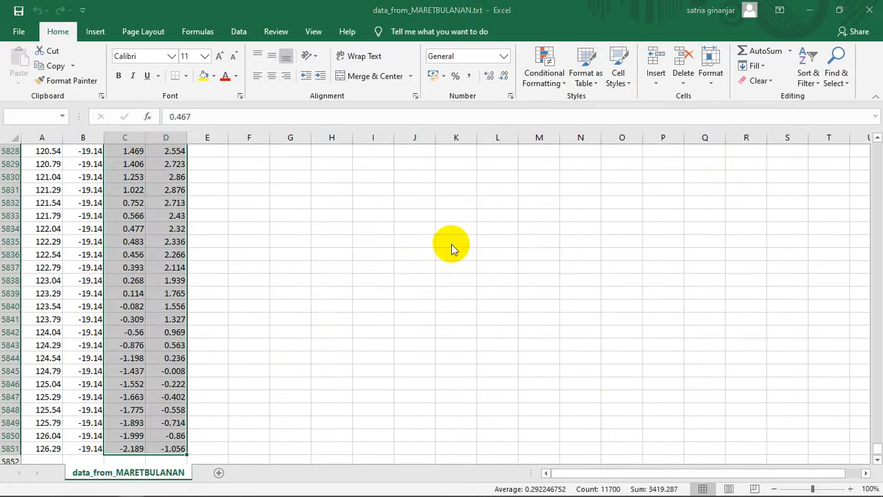
left_click(332, 290)
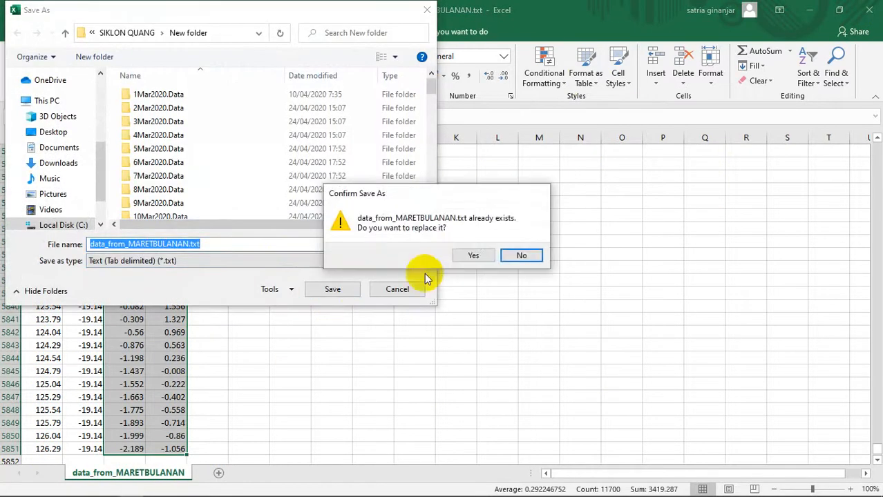
left_click(472, 255)
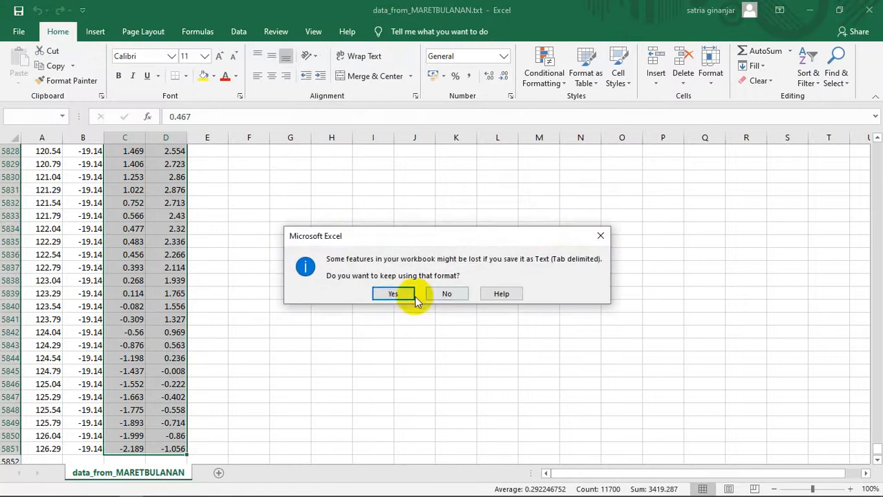
left_click(399, 292)
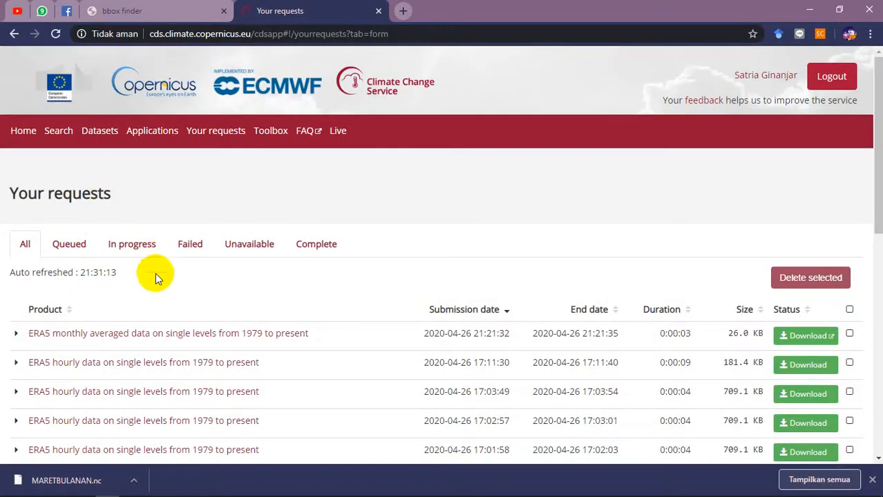
- Launch ArcMap 10.3 and minimize the browser window
left_click(37, 492)
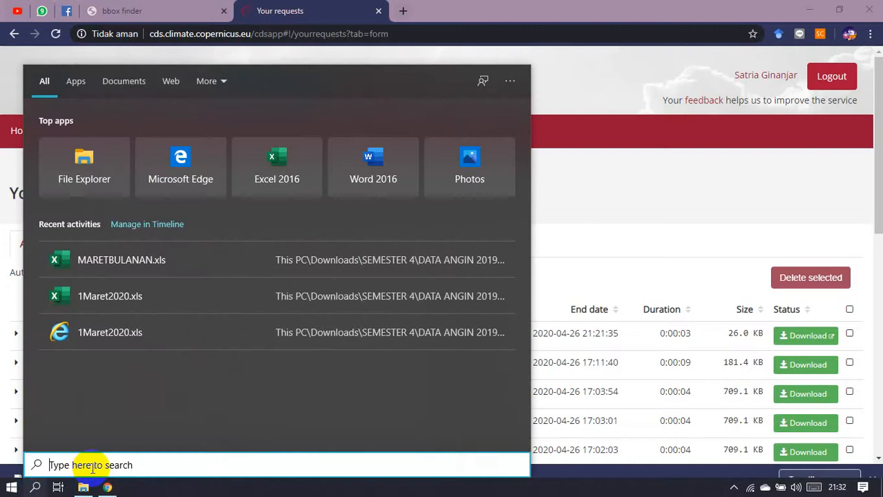
type("arc")
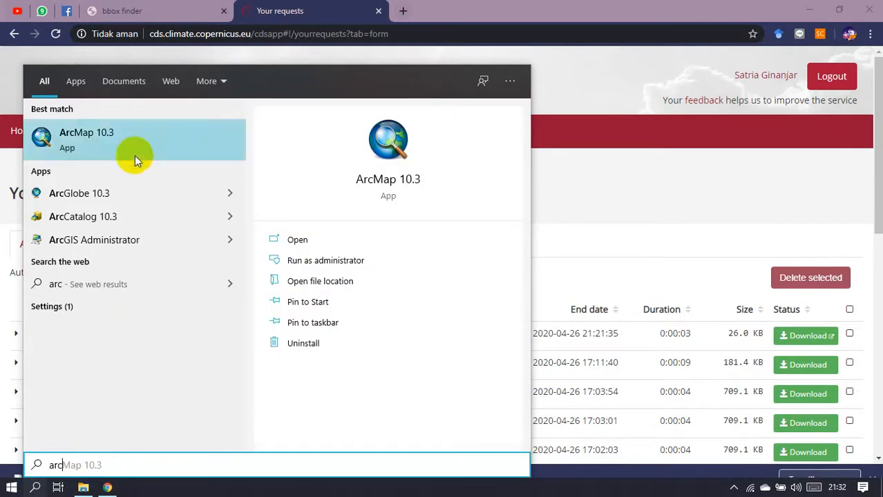
left_click(135, 147)
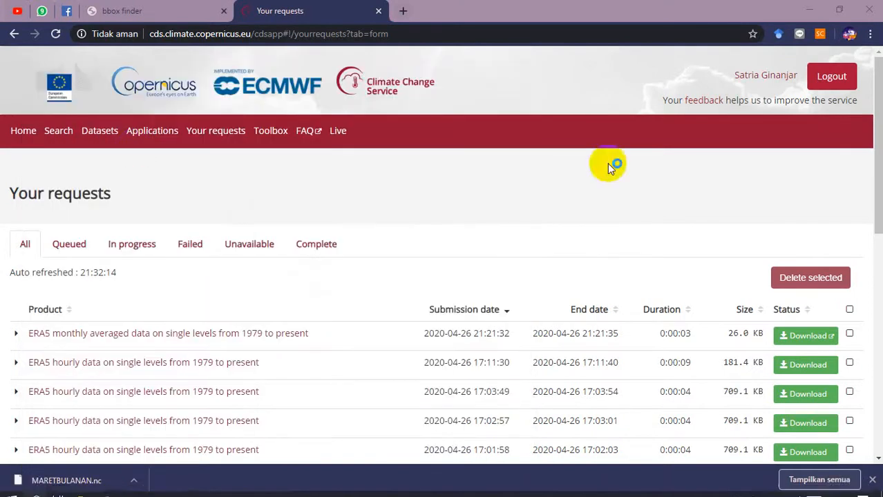
left_click(807, 14)
left_click(812, 8)
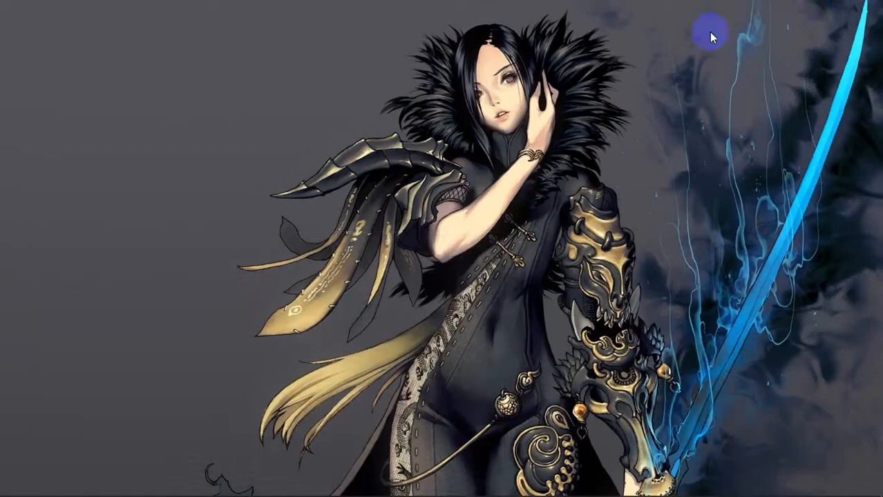
right_click(684, 247)
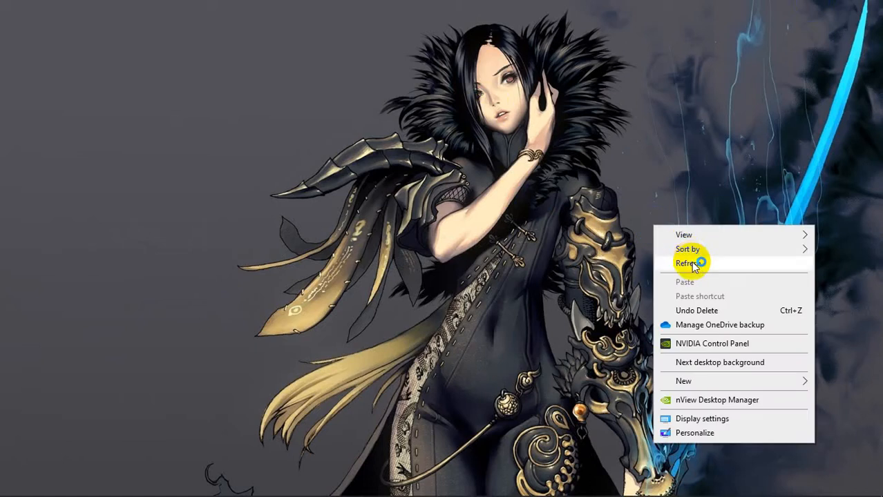
left_click(685, 256)
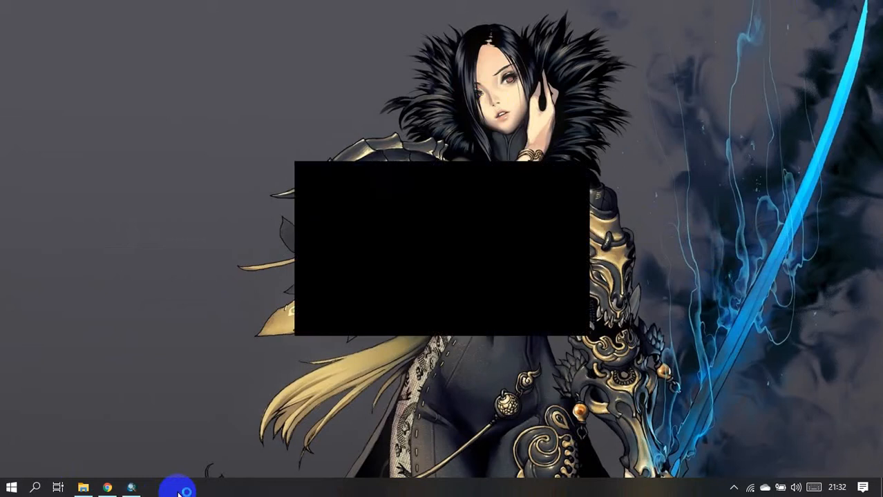
mouse_move(139, 489)
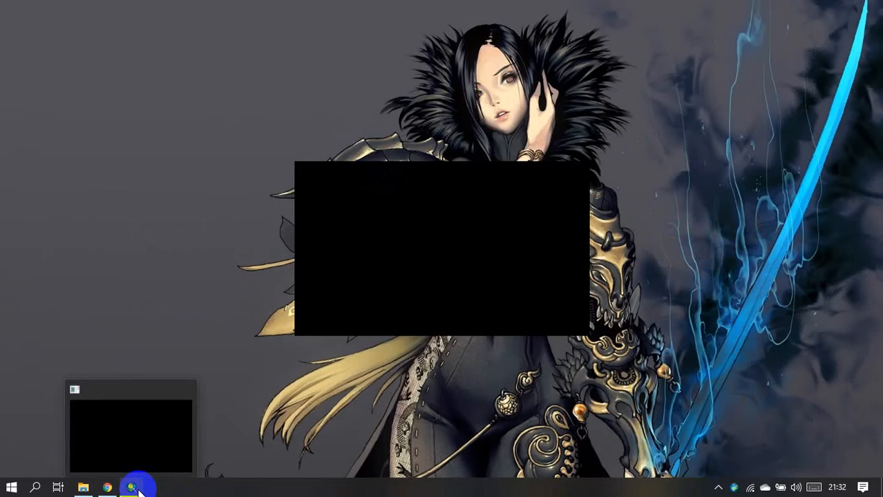
right_click(723, 82)
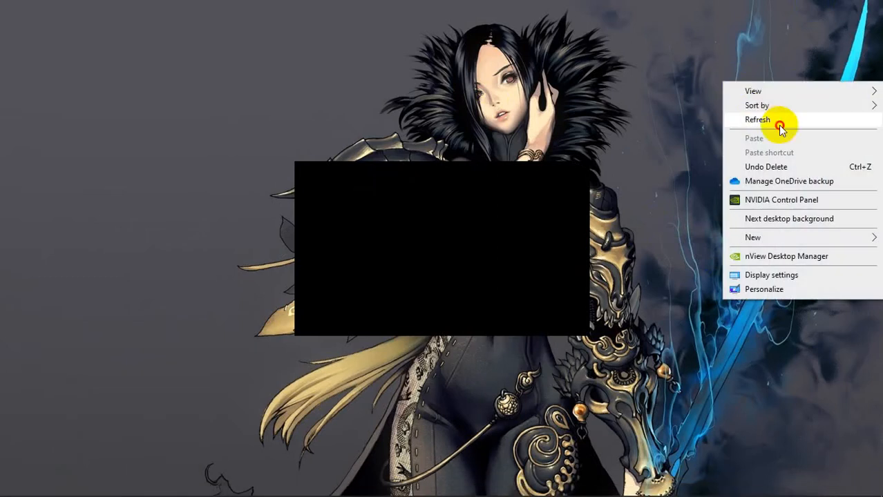
left_click(780, 124)
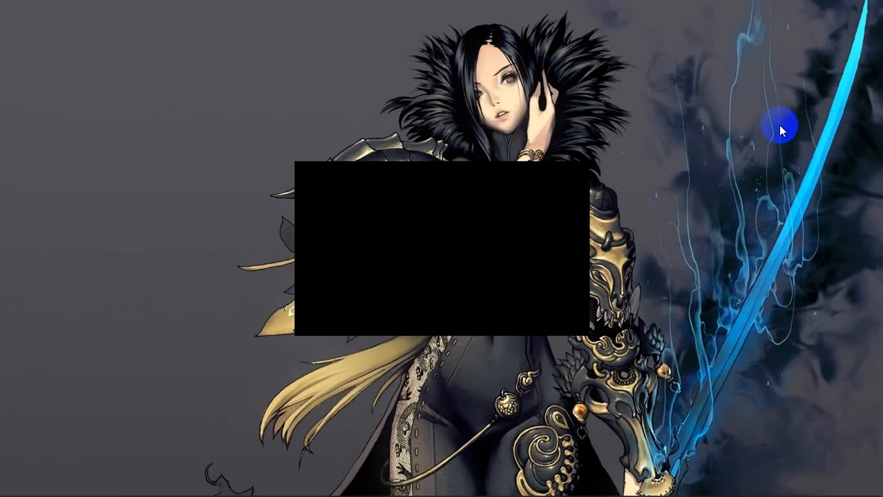
right_click(694, 131)
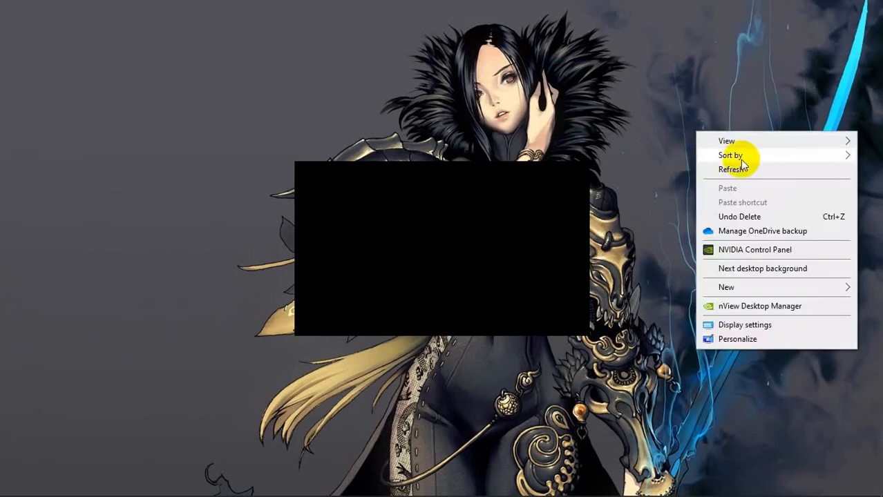
left_click(751, 170)
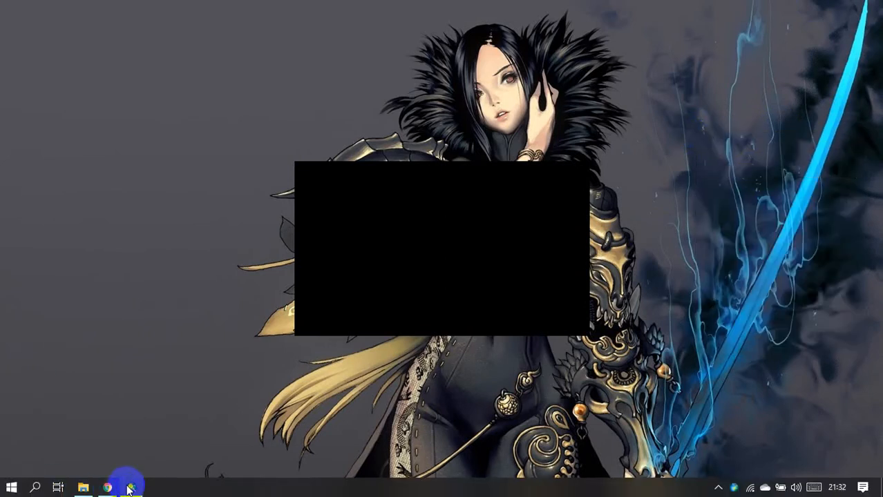
left_click(131, 489)
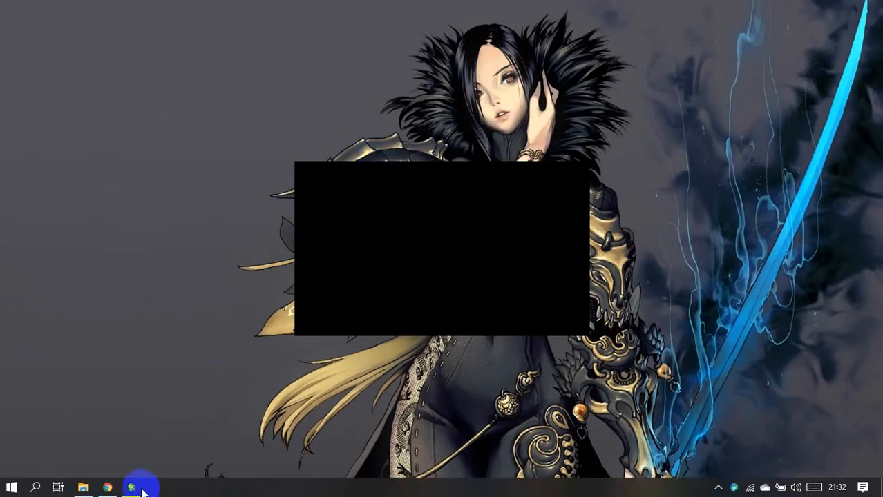
- Switch to the Chrome browser and look over the Climate Data Store home page
left_click(110, 485)
scroll(353, 247, "down", 10)
scroll(352, 247, "up", 10)
left_click(25, 133)
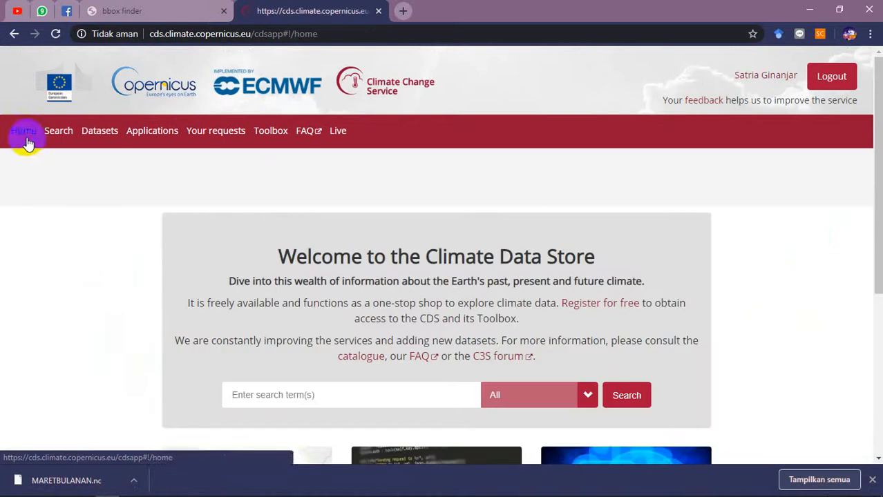
scroll(269, 236, "down", 10)
scroll(268, 236, "up", 10)
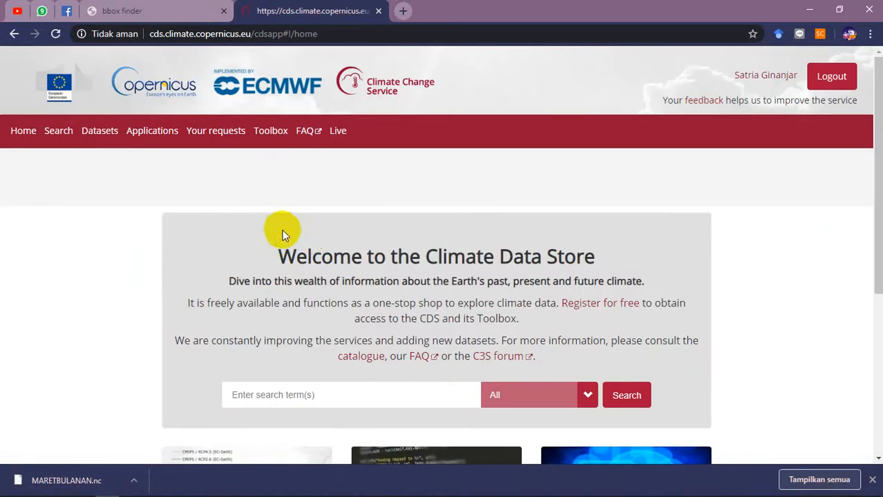
- Open the ECMWF website from the Climate Data Store page and look over its home page heading and forecast chart
left_click(261, 88)
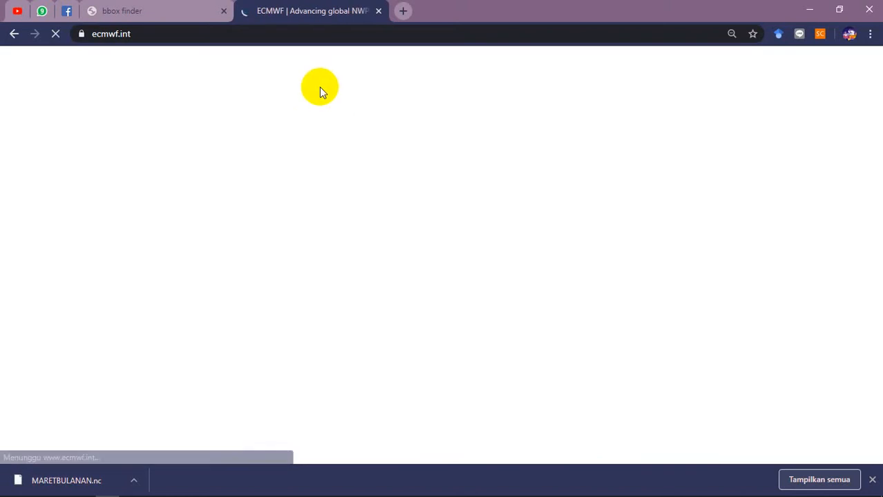
scroll(318, 94, "down", 5)
scroll(341, 181, "up", 5)
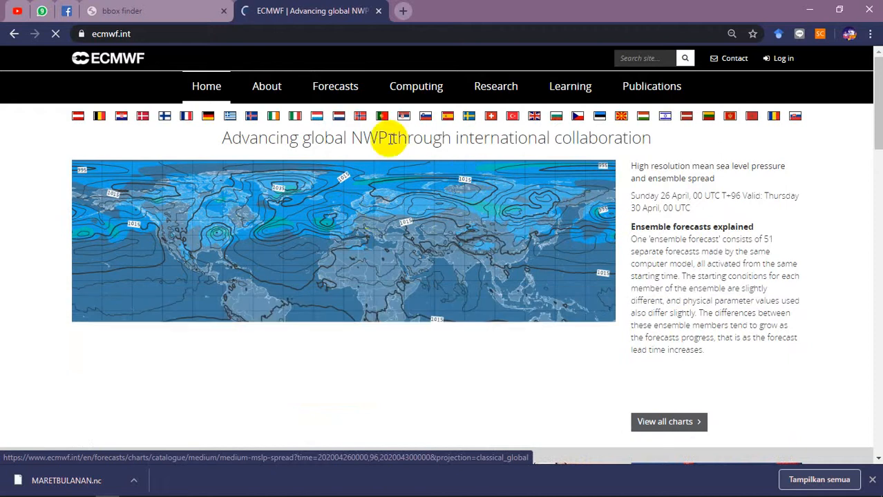
left_click_drag(406, 136, 625, 137)
left_click(638, 159)
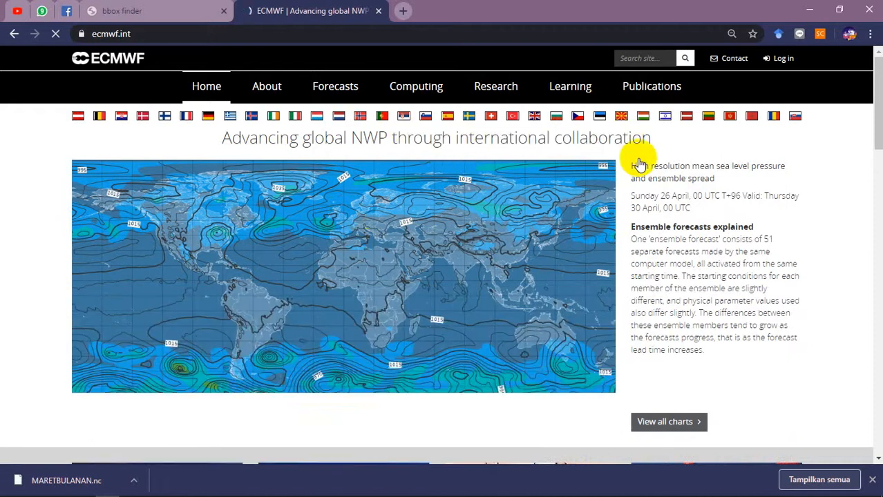
scroll(713, 227, "down", 5)
scroll(715, 207, "up", 5)
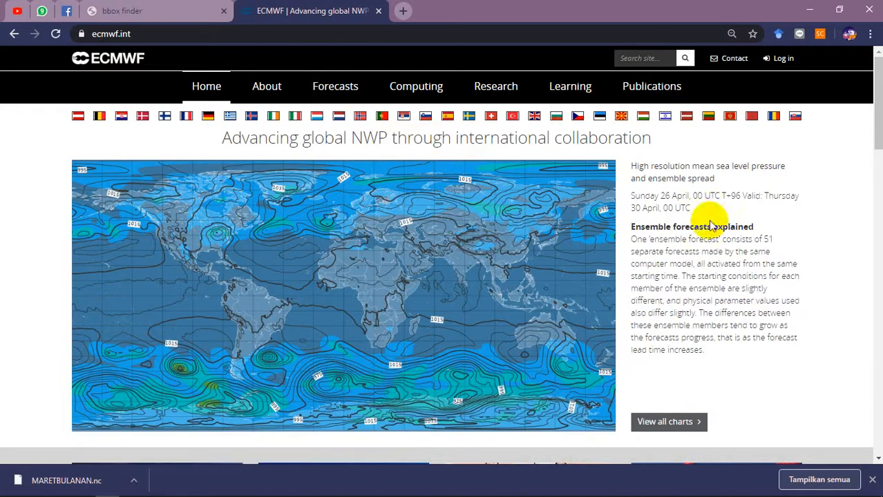
scroll(660, 359, "down", 5)
scroll(266, 297, "up", 5)
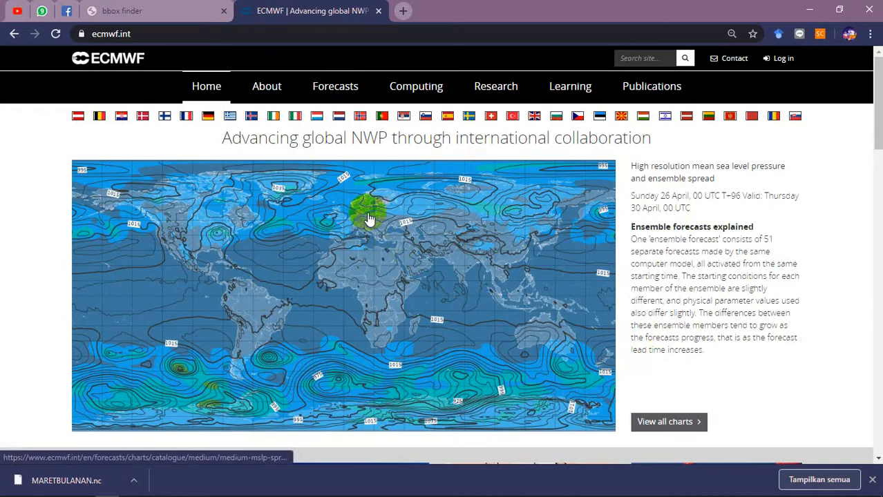
- Open ECMWF's Forecasts page and look through its charts, datasets, monitoring and Integrated Forecasting System sections
left_click(337, 88)
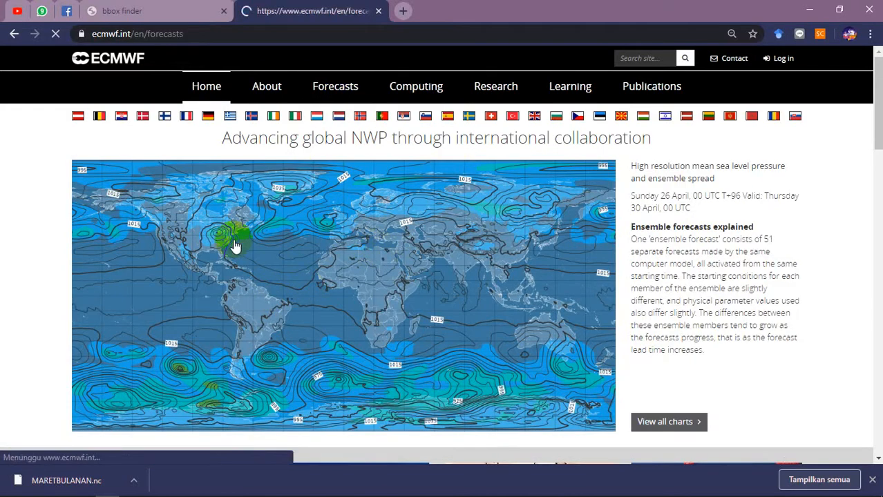
scroll(234, 241, "down", 3)
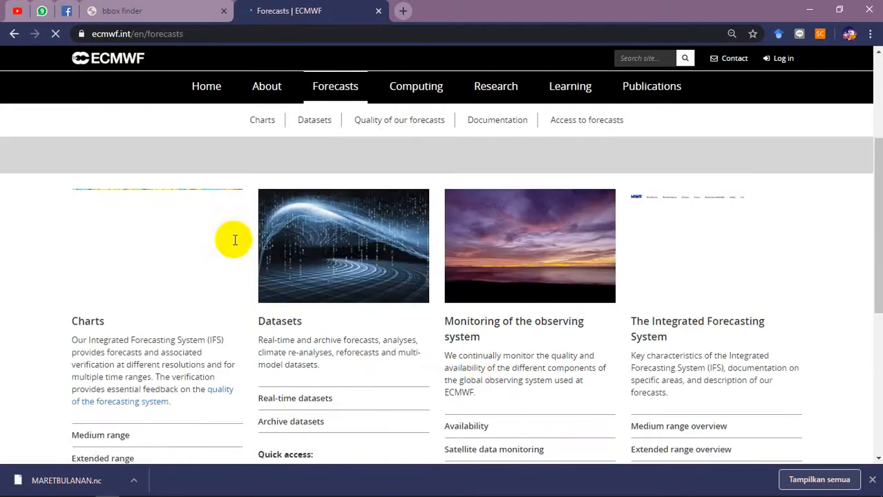
scroll(478, 359, "down", 2)
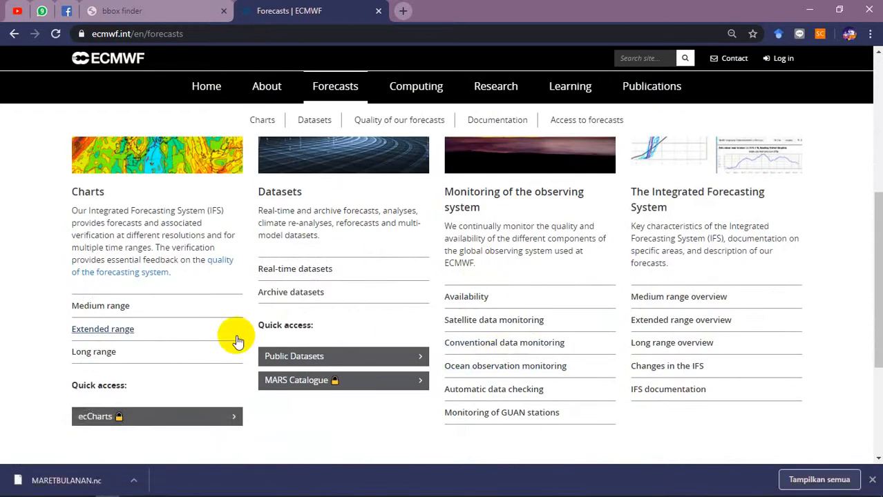
scroll(417, 365, "up", 5)
scroll(461, 381, "down", 2)
scroll(461, 384, "down", 4)
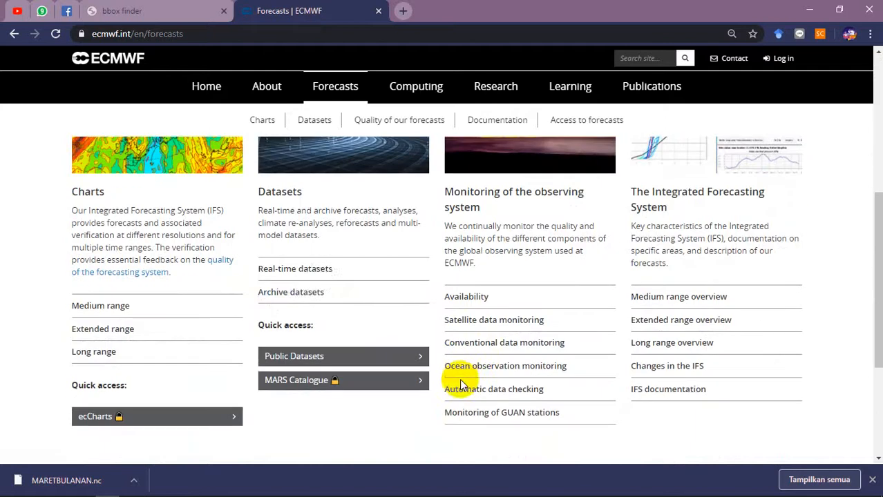
scroll(306, 277, "up", 5)
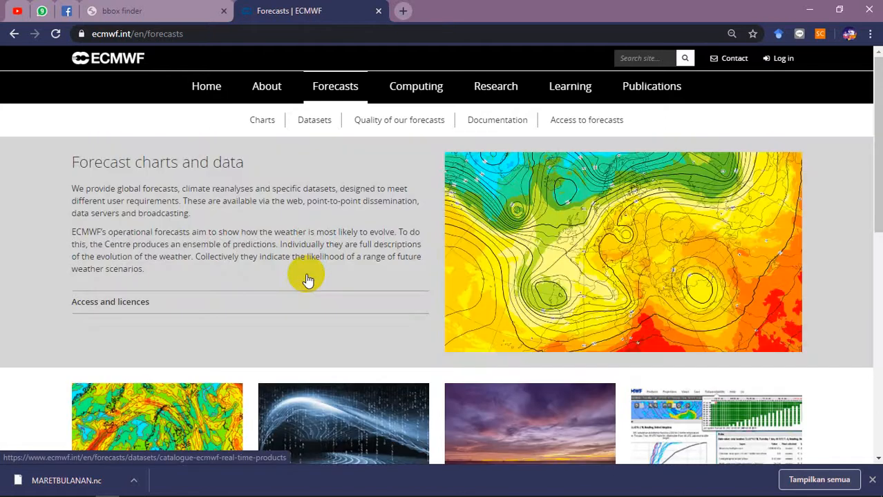
scroll(305, 276, "down", 7)
scroll(425, 237, "up", 1)
scroll(423, 236, "up", 5)
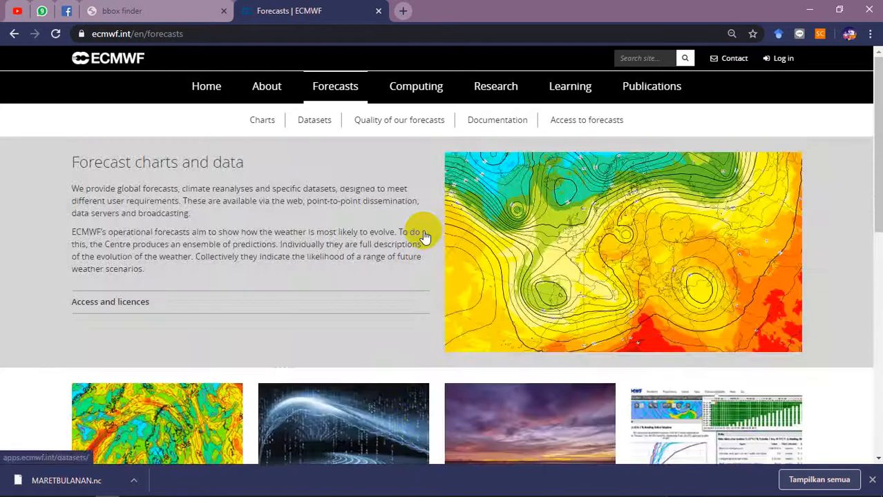
scroll(422, 235, "down", 5)
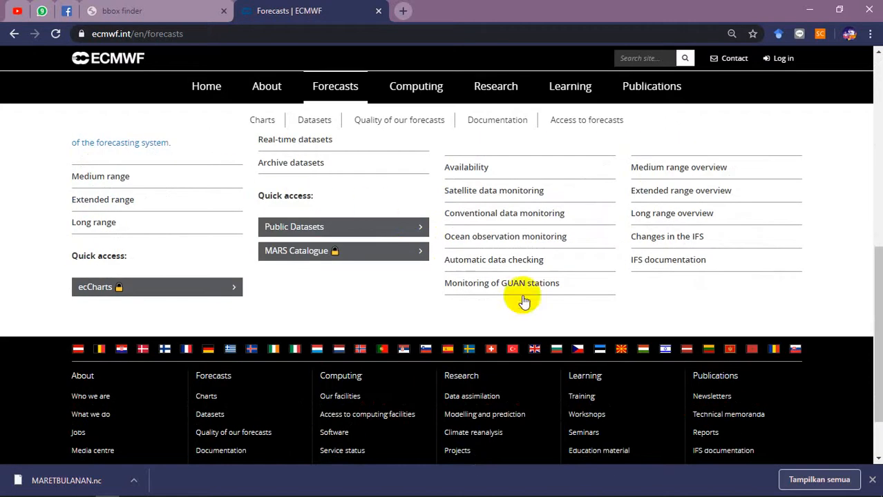
scroll(532, 190, "up", 5)
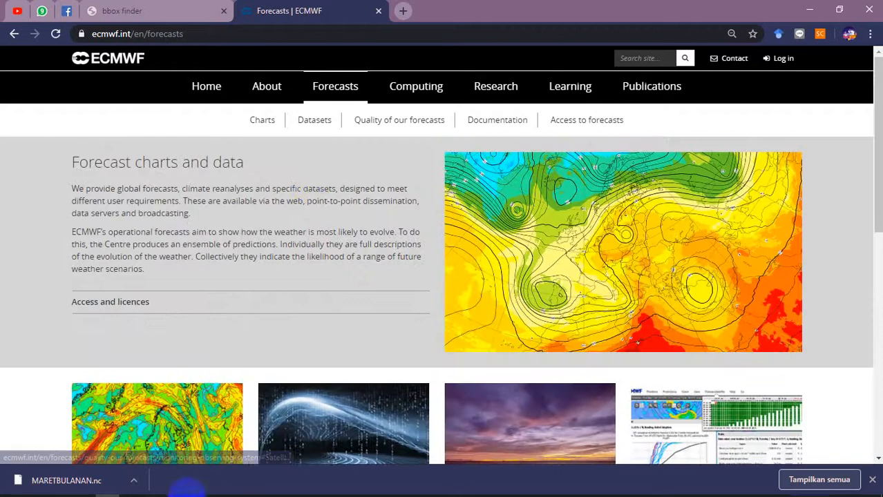
- Open the reanalysis datasets list from ECMWF's Datasets page and examine the ERA5, ERA5-Land and ERA-Interim entries
left_click(314, 120)
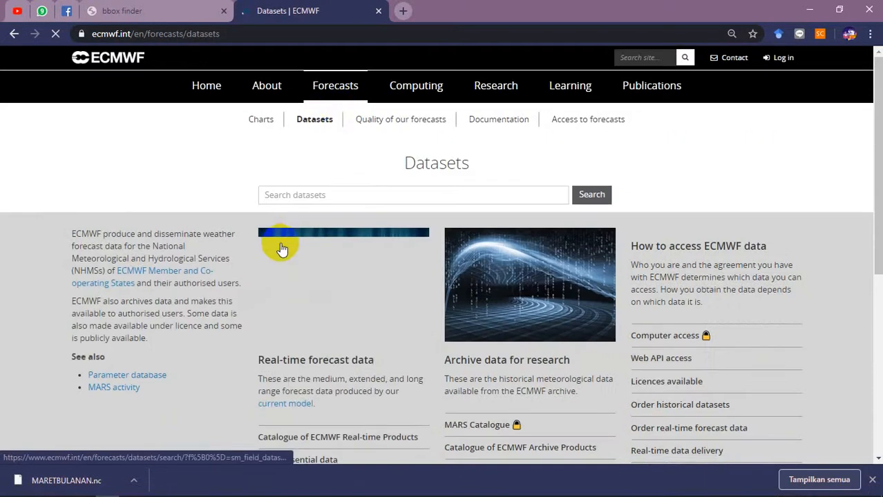
scroll(282, 247, "down", 4)
left_click(476, 237)
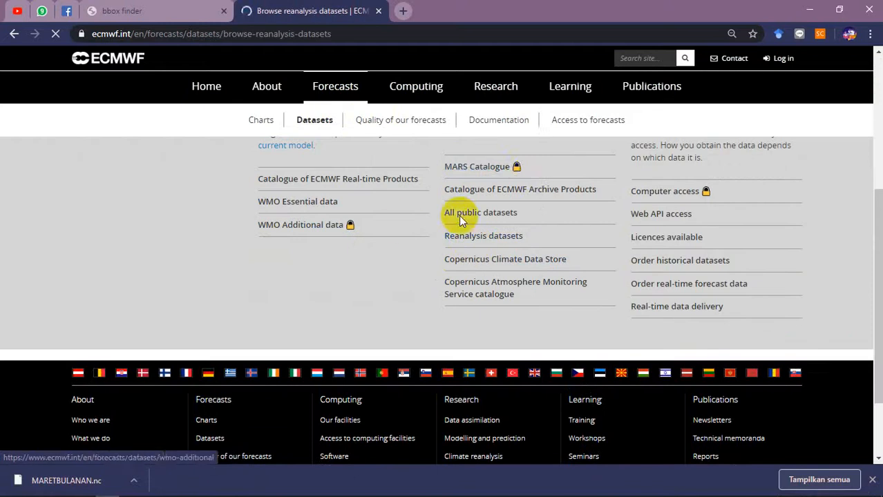
scroll(409, 294, "down", 3)
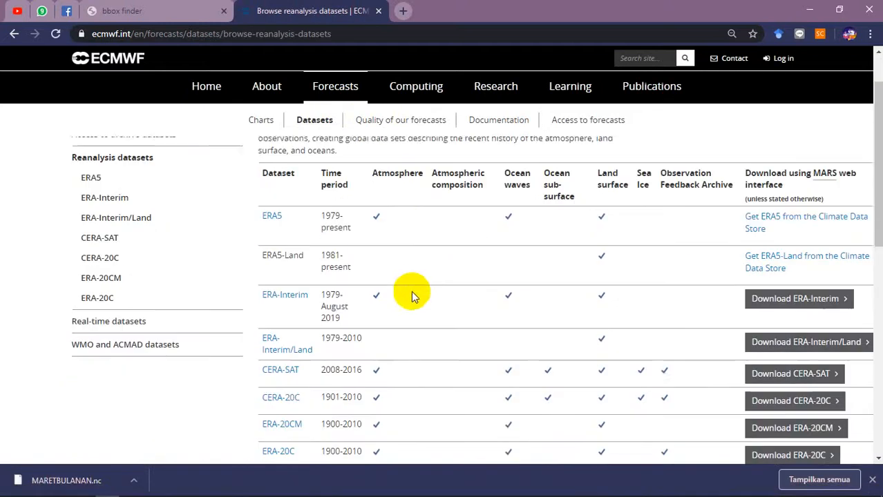
scroll(287, 232, "up", 3)
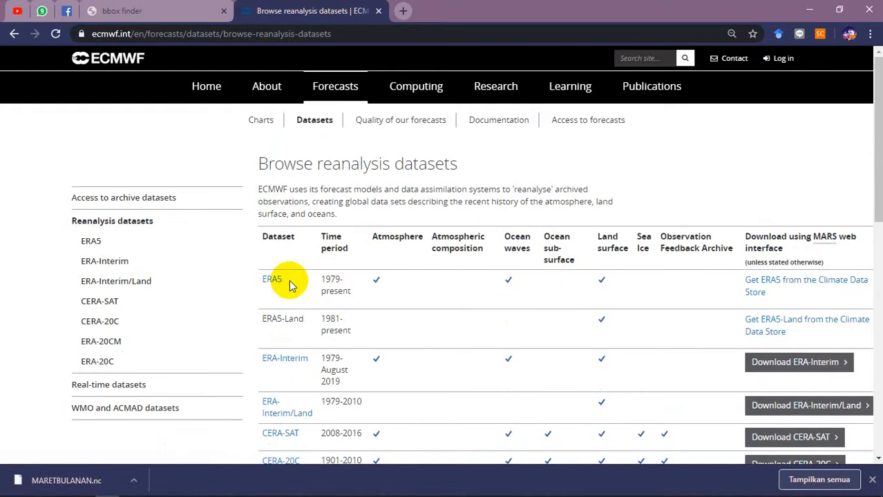
left_click_drag(302, 320, 281, 320)
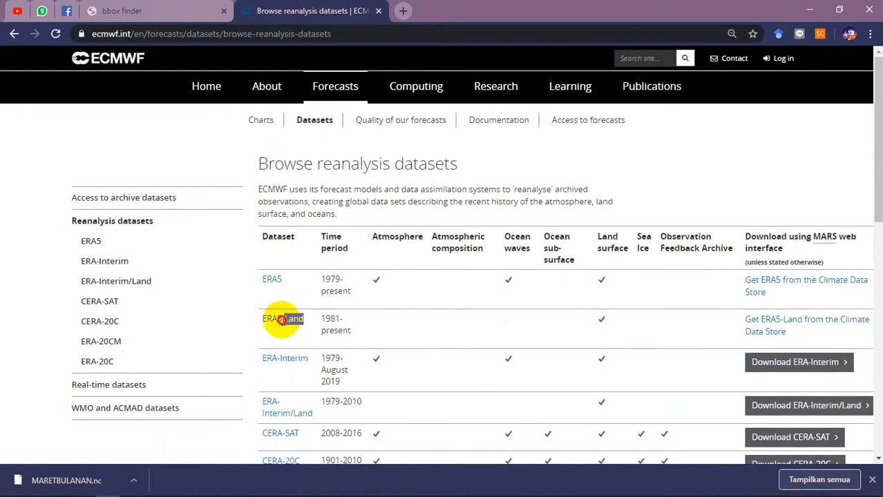
left_click(269, 322)
left_click_drag(261, 365, 308, 361)
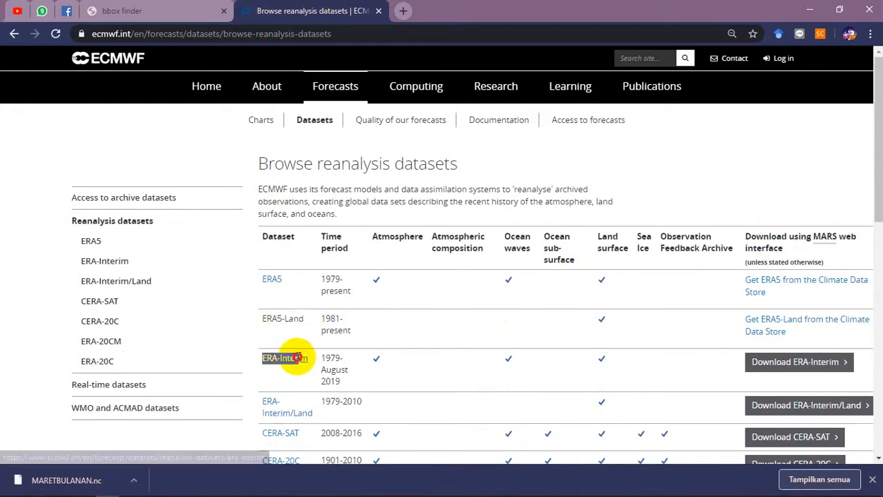
- Open the ERA-Interim download page and examine its month, time, step and parameter choices
left_click(806, 373)
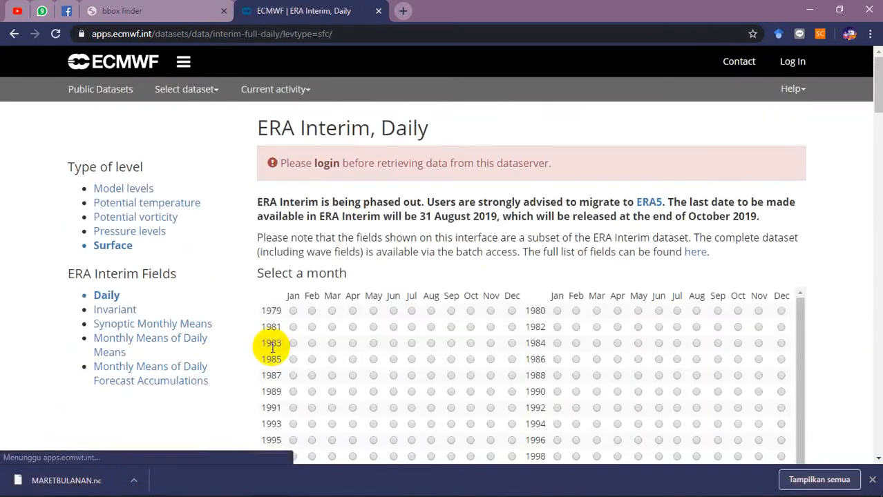
scroll(271, 342, "down", 1)
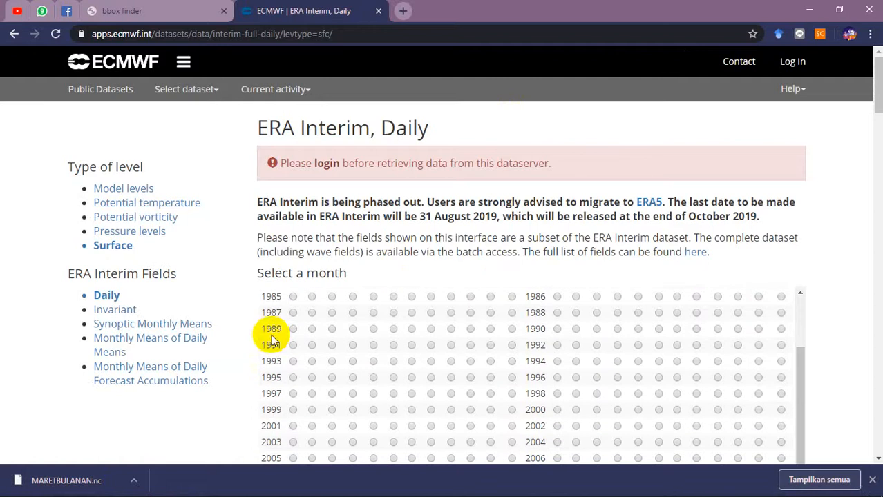
scroll(236, 334, "down", 3)
scroll(403, 296, "down", 3)
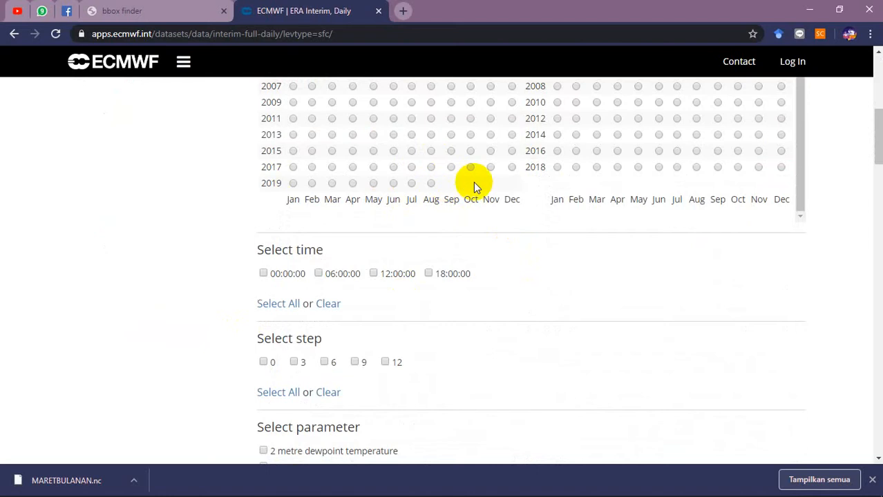
scroll(197, 328, "down", 5)
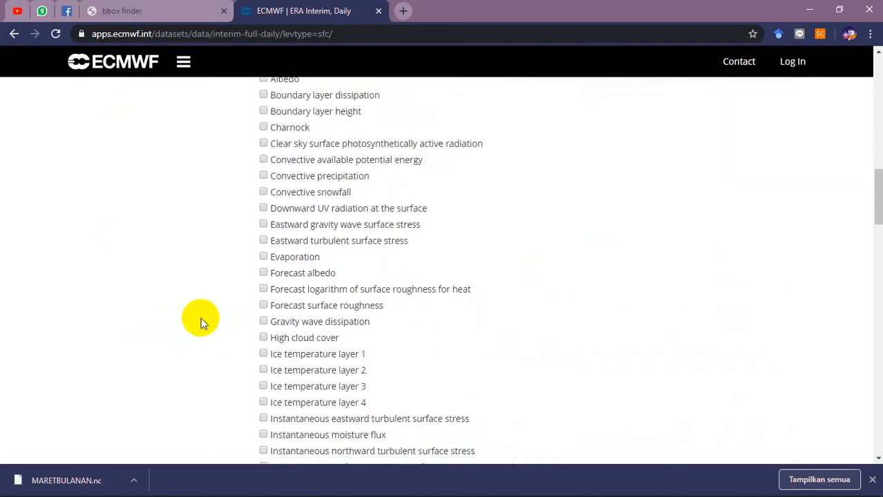
scroll(201, 320, "down", 20)
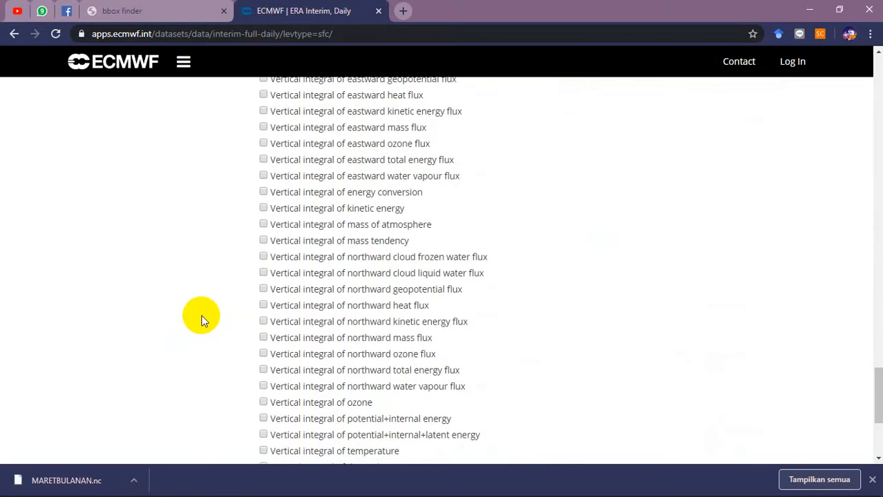
scroll(201, 319, "up", 20)
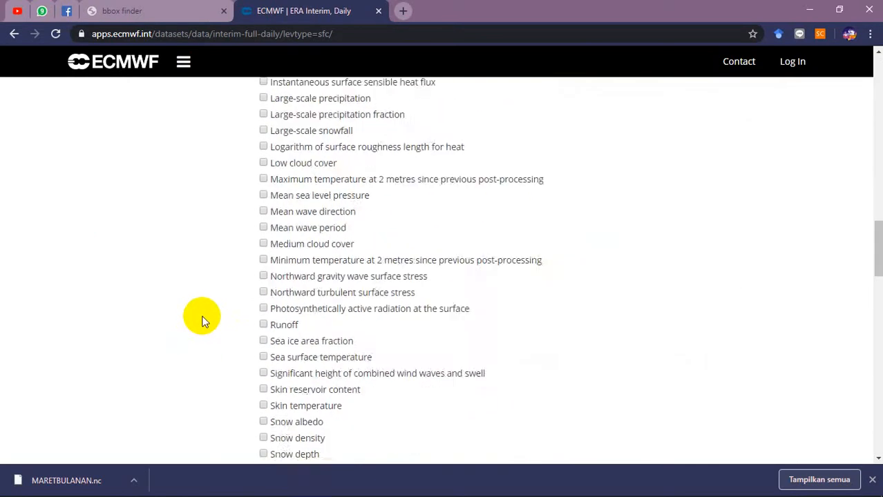
- Switch to ArcMap and dismiss the Getting Started dialog to work in a blank map
mouse_move(165, 491)
left_click(134, 487)
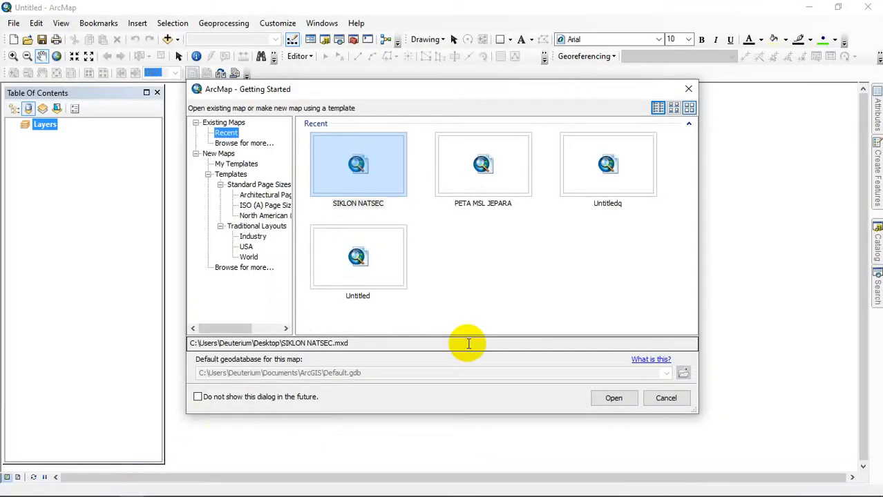
left_click(688, 88)
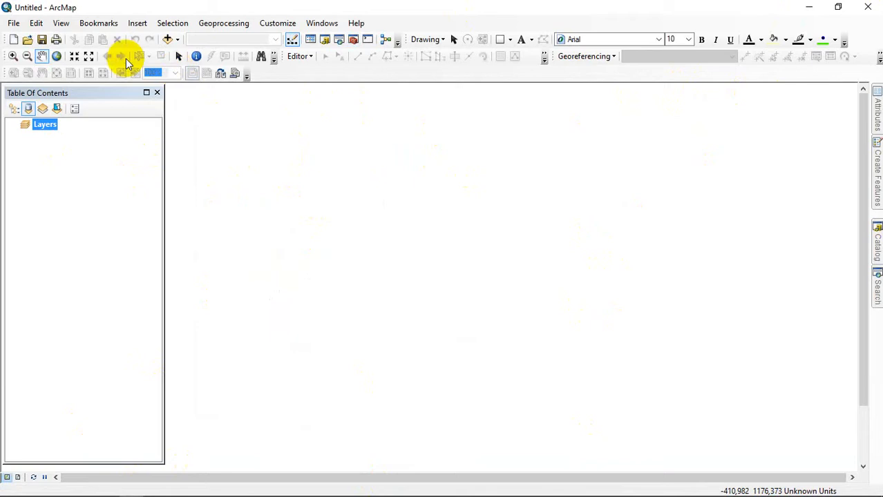
- Start a new folder connection while adding data, and expand the Downloads folder under This PC
left_click(168, 39)
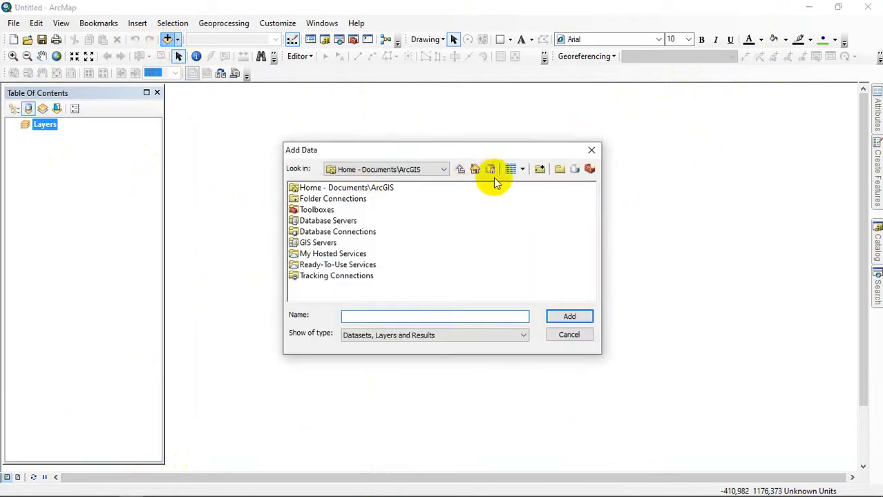
left_click(541, 171)
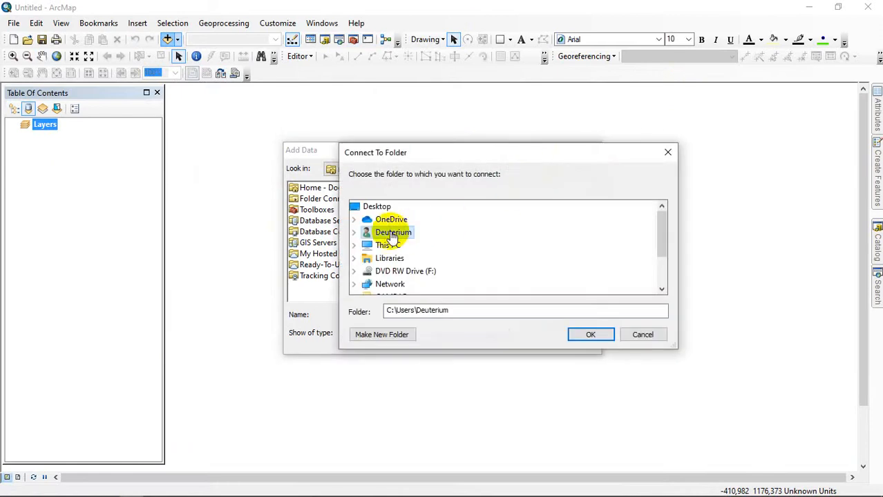
left_click(394, 250)
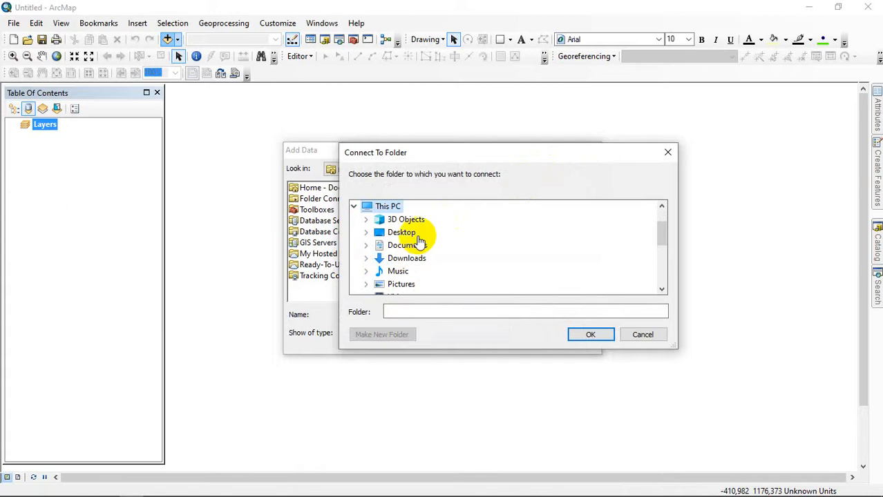
scroll(402, 278, "down", 2)
scroll(402, 272, "up", 1)
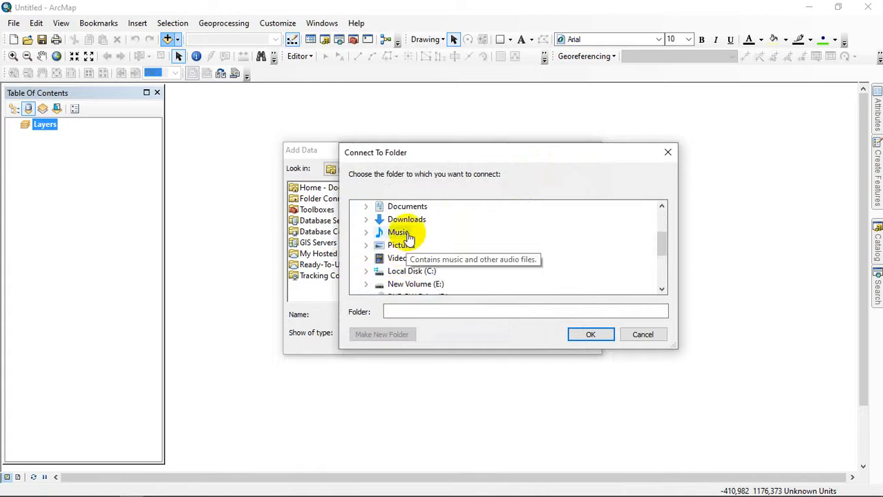
double_click(407, 221)
scroll(445, 272, "down", 3)
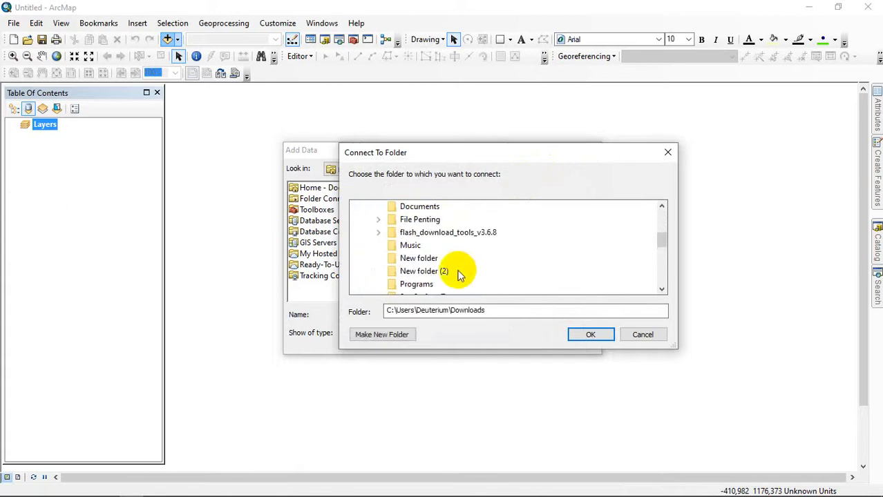
- Connect to the folder SEMESTER 4\DATA ANGIN 2019\New folder inside Downloads
double_click(419, 232)
scroll(450, 247, "down", 1)
scroll(450, 246, "up", 1)
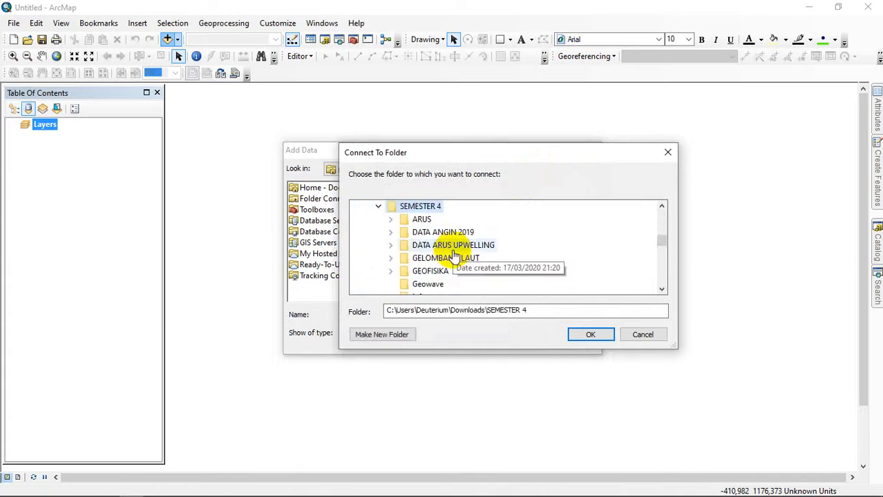
double_click(458, 245)
scroll(425, 228, "up", 1)
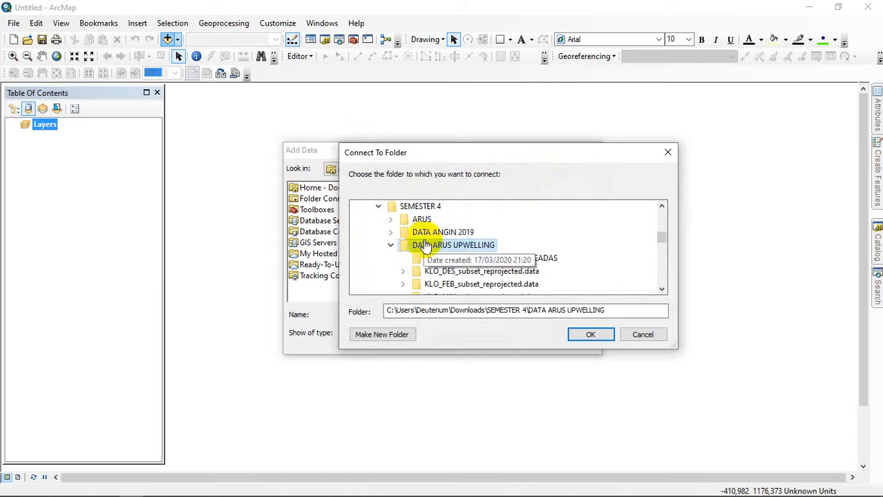
double_click(442, 234)
scroll(479, 272, "down", 3)
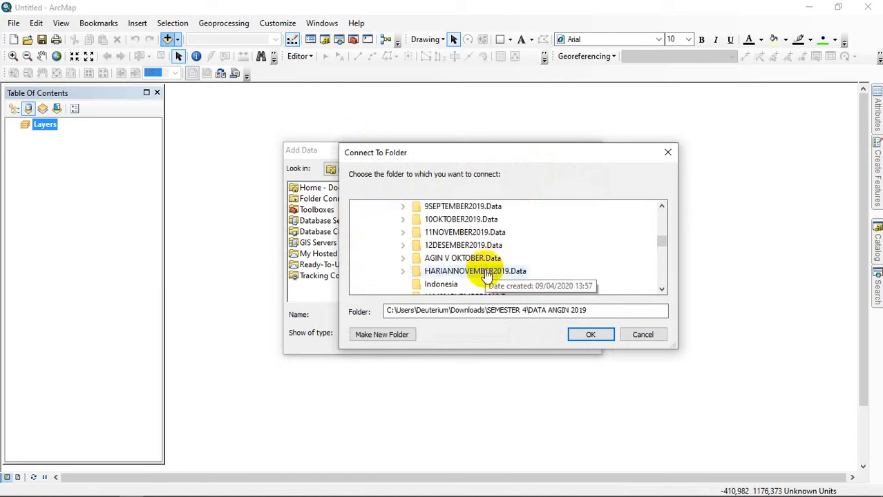
scroll(475, 276, "down", 2)
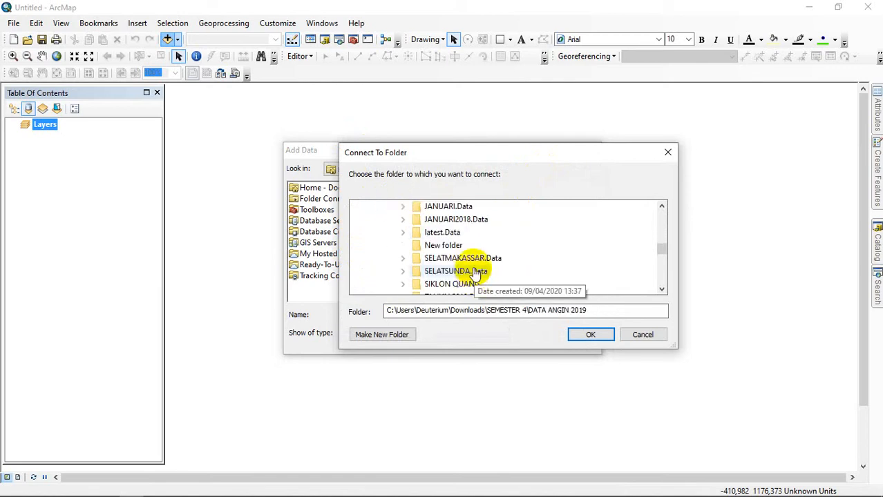
left_click(449, 245)
scroll(504, 255, "down", 1)
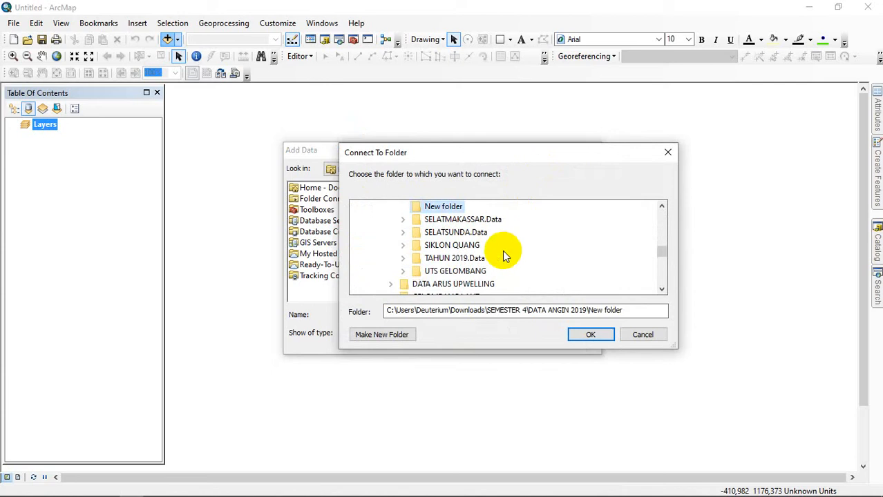
left_click(586, 333)
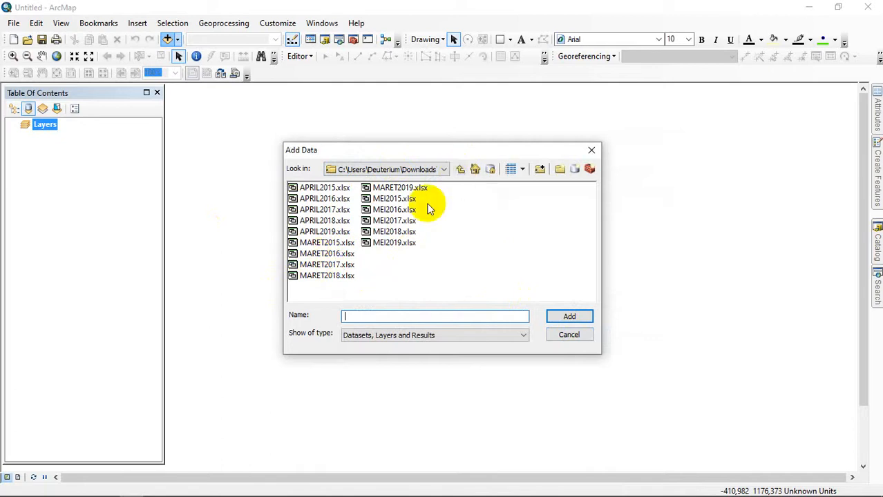
- Recheck the contents of the DATA ANGIN 2019\New folder connection and return to the list of folder connections
left_click(459, 170)
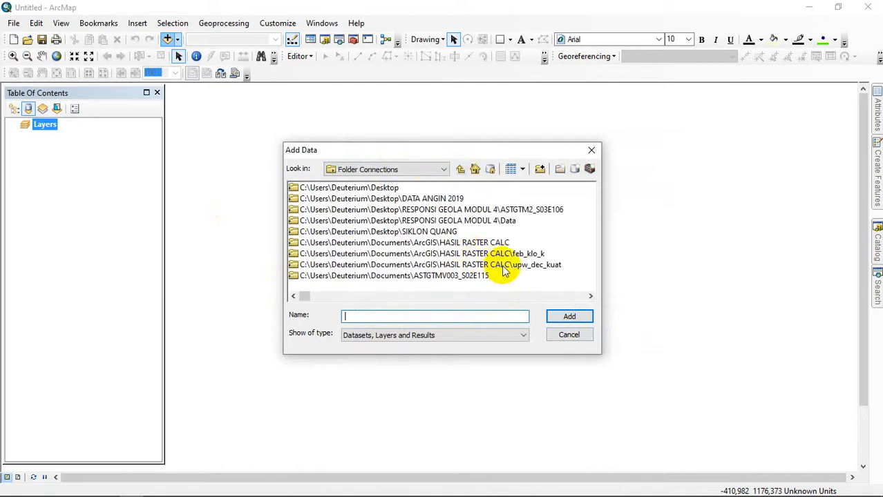
left_click(590, 296)
double_click(485, 242)
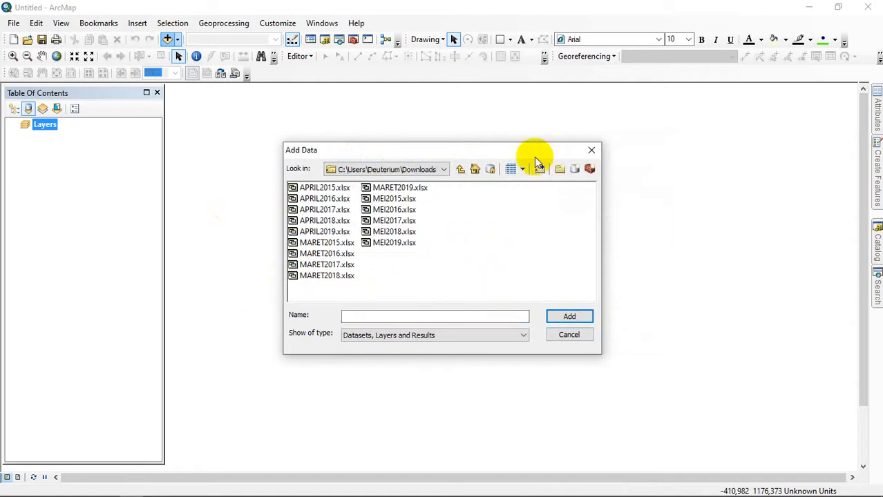
left_click(459, 170)
- Switch to File Explorer and locate the MARETBULANAN.xls workbook in the SIKLON QUANG\New folder directory
left_click(85, 488)
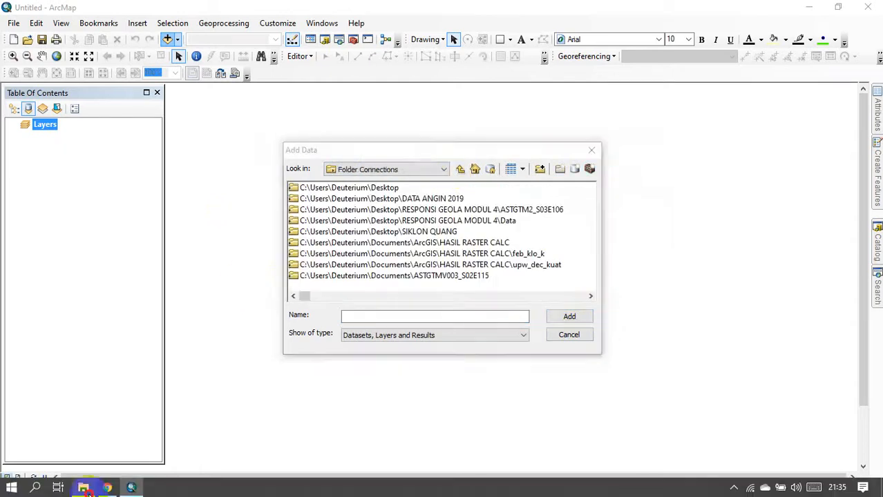
scroll(199, 280, "down", 15)
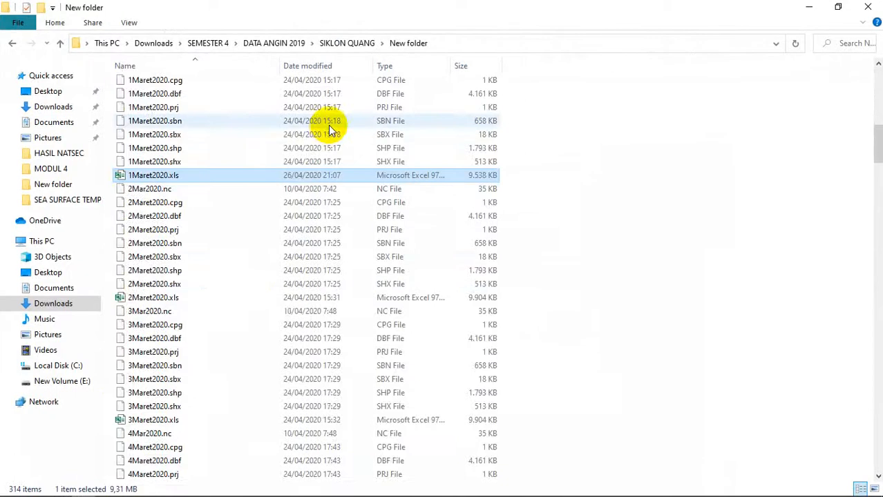
scroll(300, 222, "up", 4)
scroll(250, 282, "down", 10)
scroll(250, 283, "down", 20)
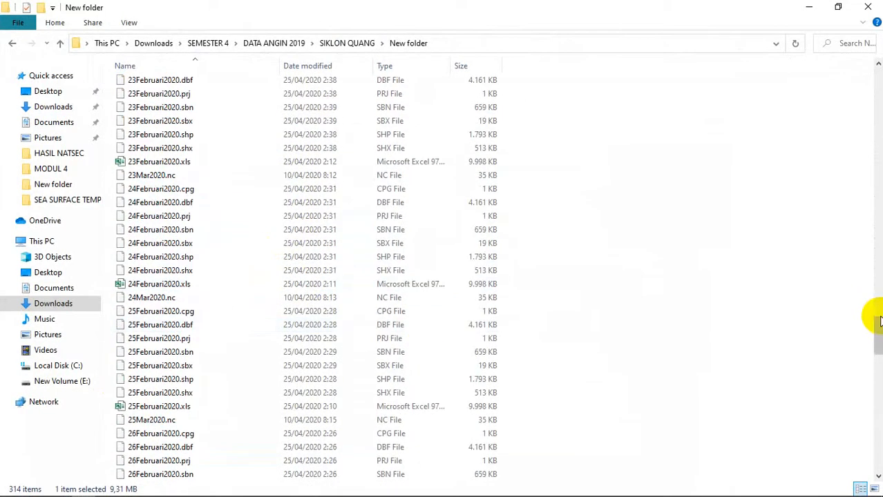
left_click_drag(876, 335, 875, 442)
scroll(577, 393, "down", 1)
left_click(192, 437)
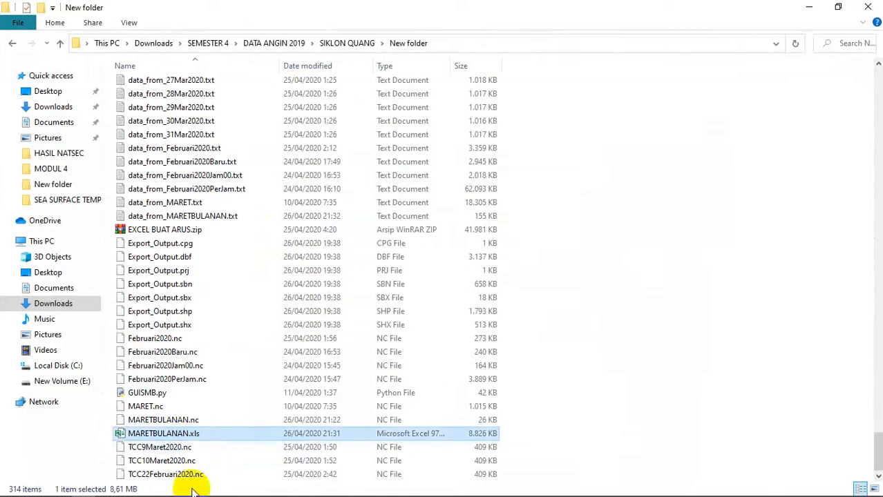
- Switch back to ArcMap and look for the monthly workbook among the March files in DATA ANGIN 2019\New folder
left_click(131, 488)
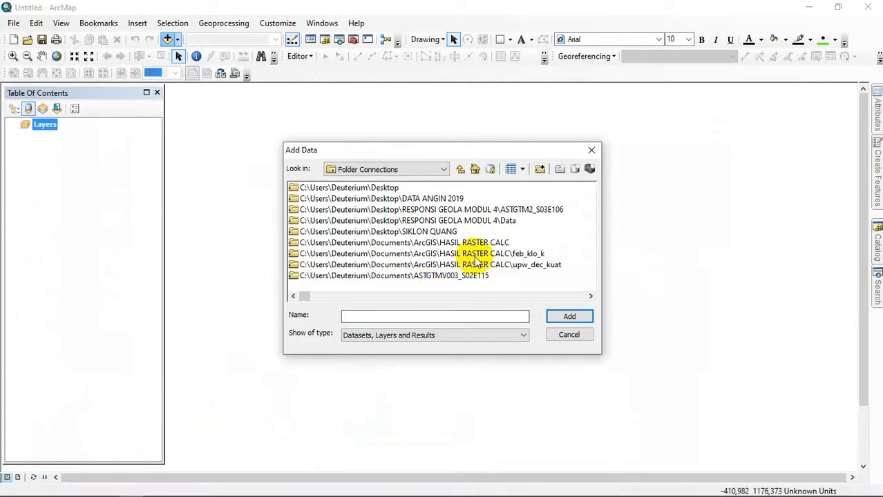
left_click(590, 296)
double_click(522, 242)
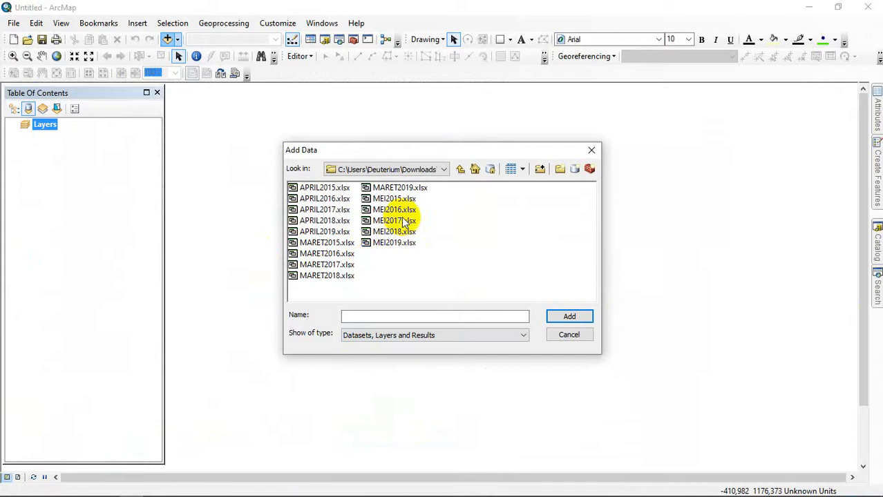
left_click(395, 188)
left_click(325, 243)
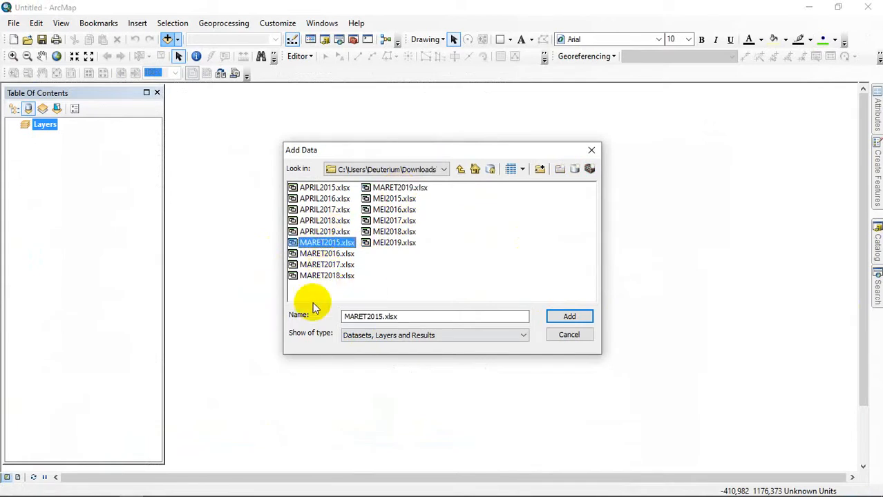
left_click(461, 169)
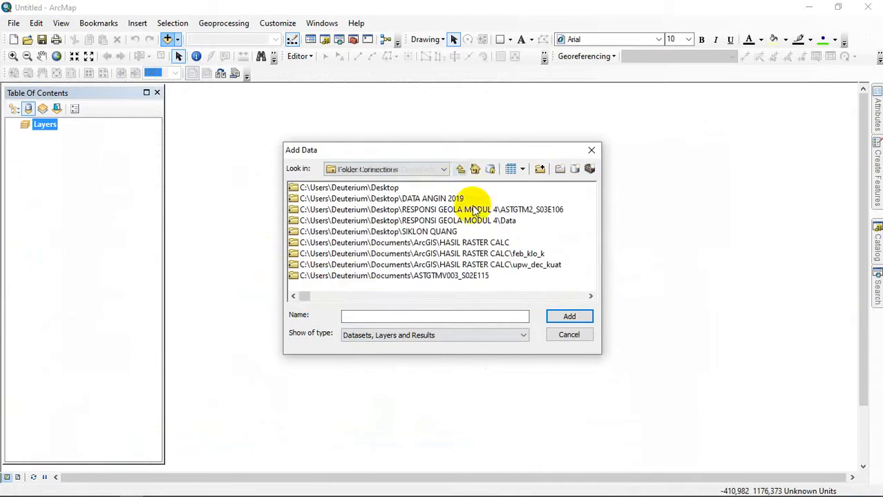
- Add the ArcGIS$ sheet of MARETBULANAN.xls from the SIKLON QUANG\New folder connection to the map
left_click(591, 296)
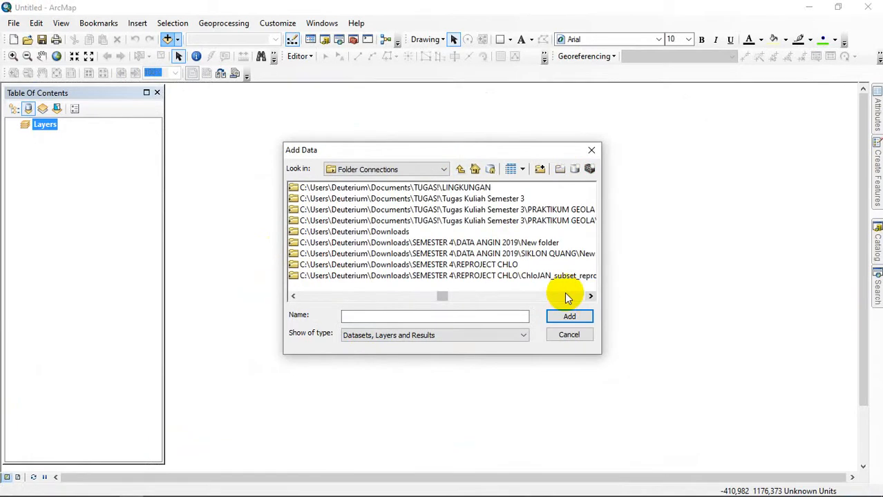
left_click(563, 254)
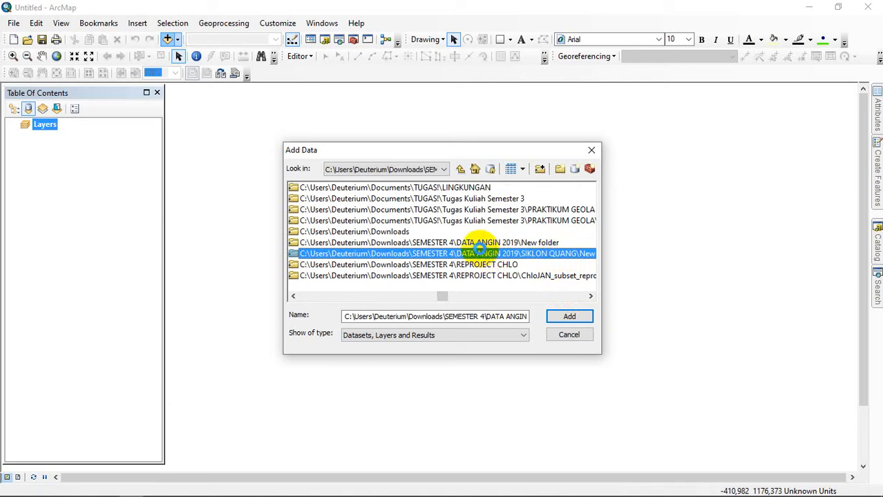
double_click(455, 256)
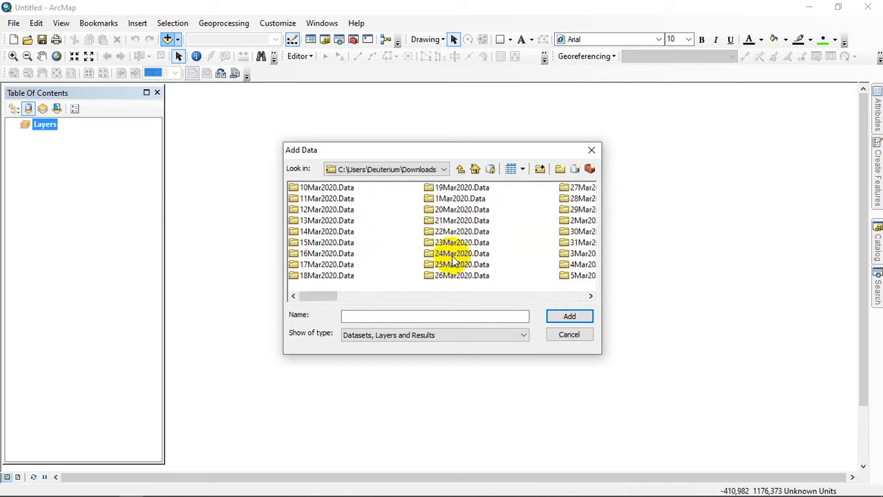
left_click_drag(590, 297, 590, 296)
left_click(473, 198)
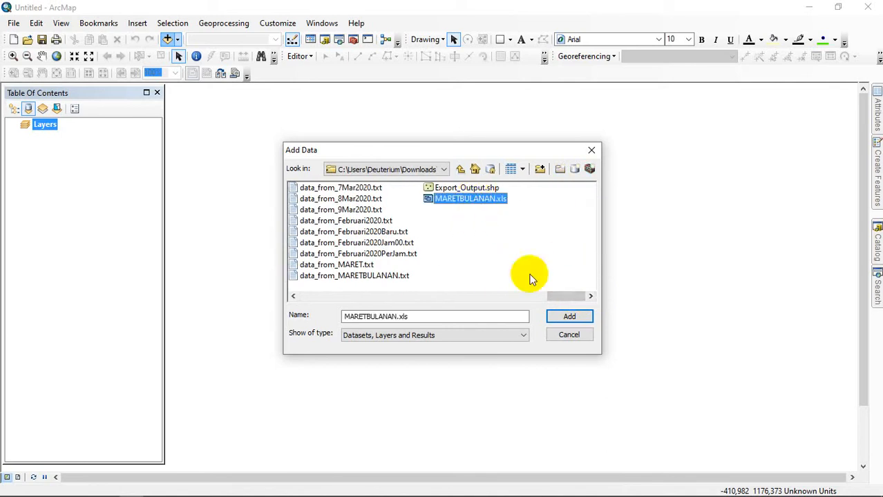
left_click(569, 317)
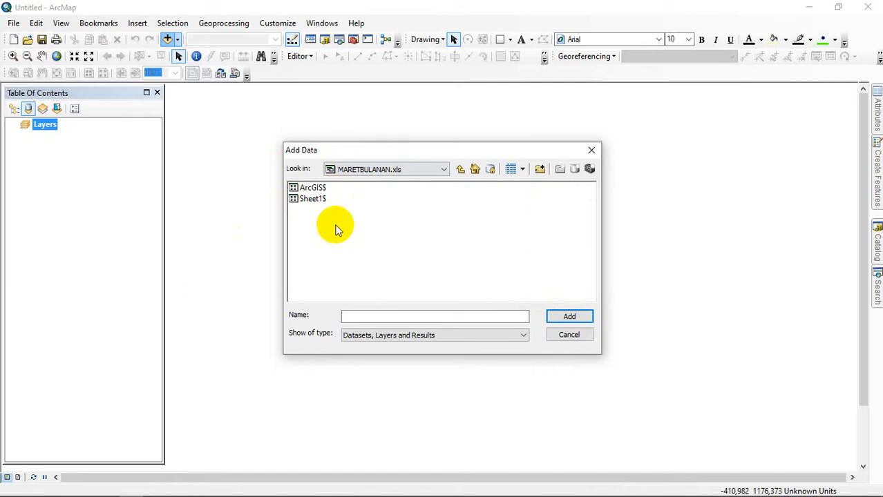
left_click(312, 192)
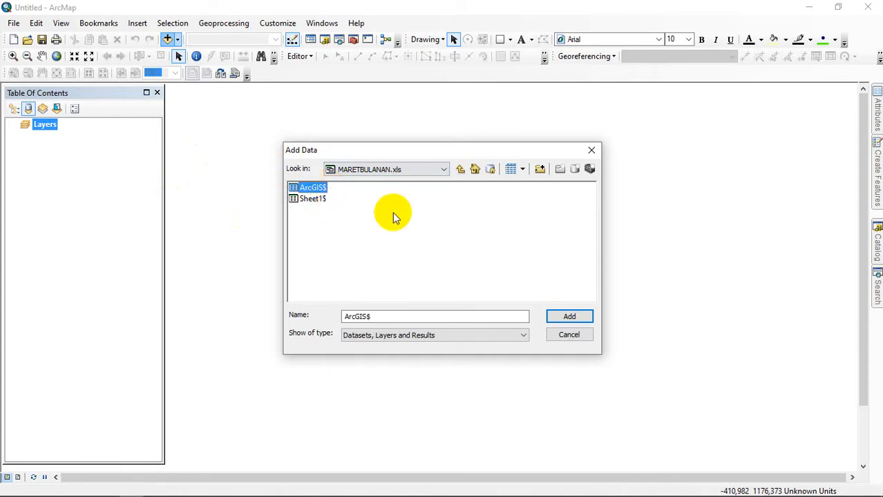
left_click(569, 317)
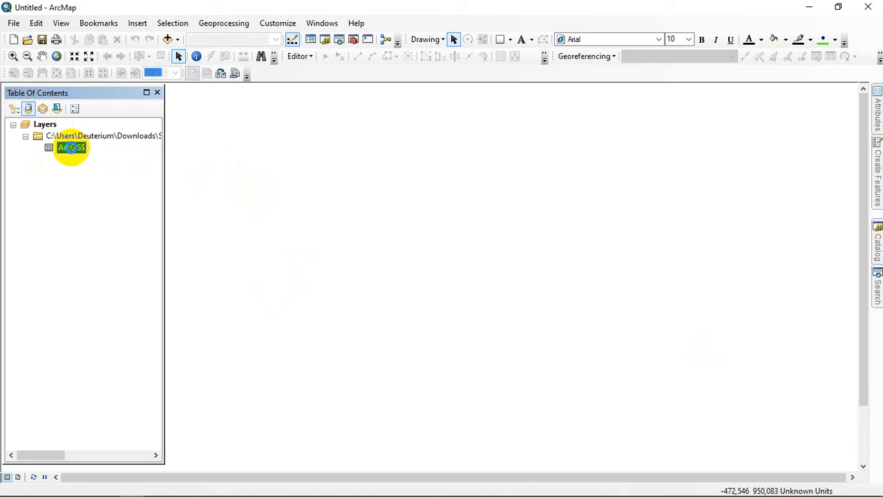
- Start displaying the ArcGIS$ table as XY data with Longitude as the X field and Latitude as the Y field
right_click(71, 148)
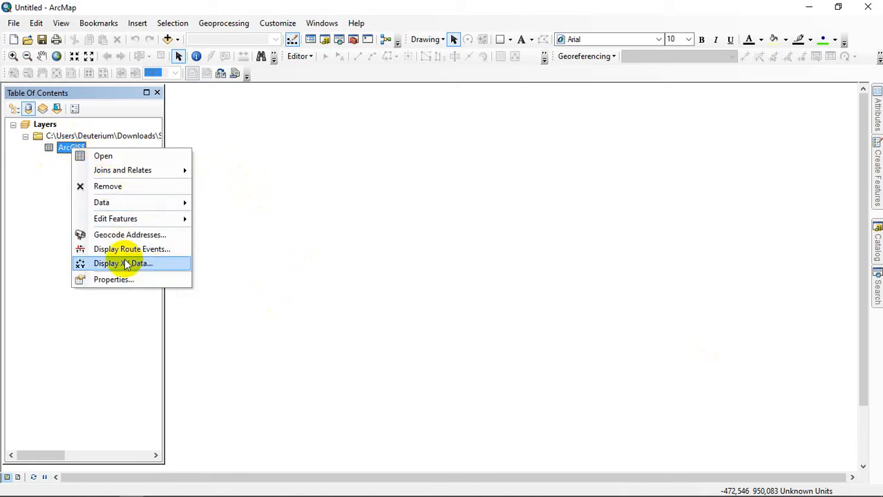
left_click(158, 262)
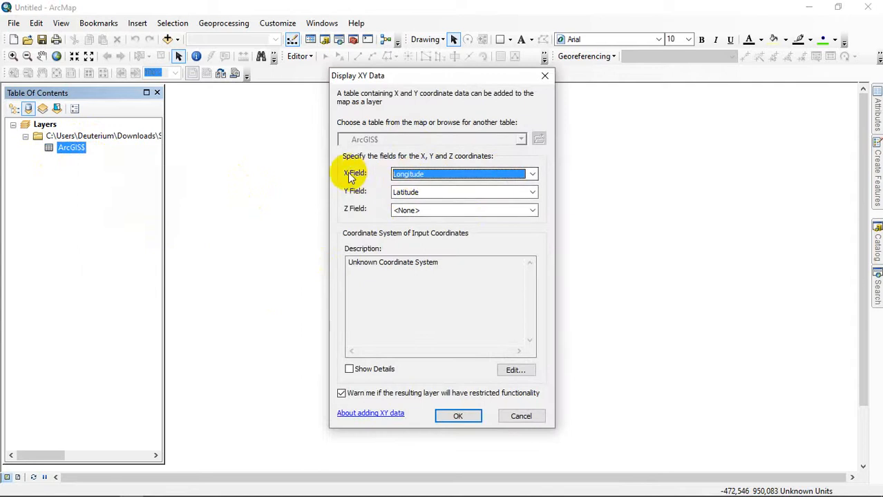
left_click(429, 172)
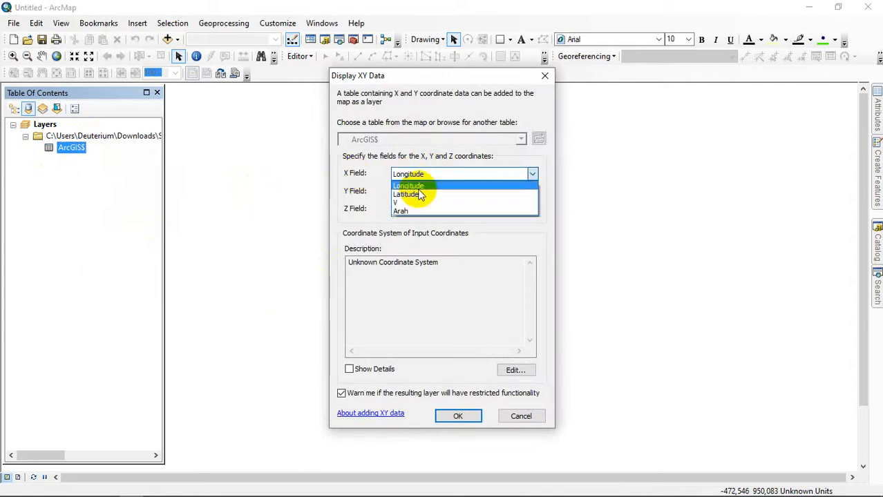
left_click(418, 187)
left_click(420, 192)
left_click(414, 207)
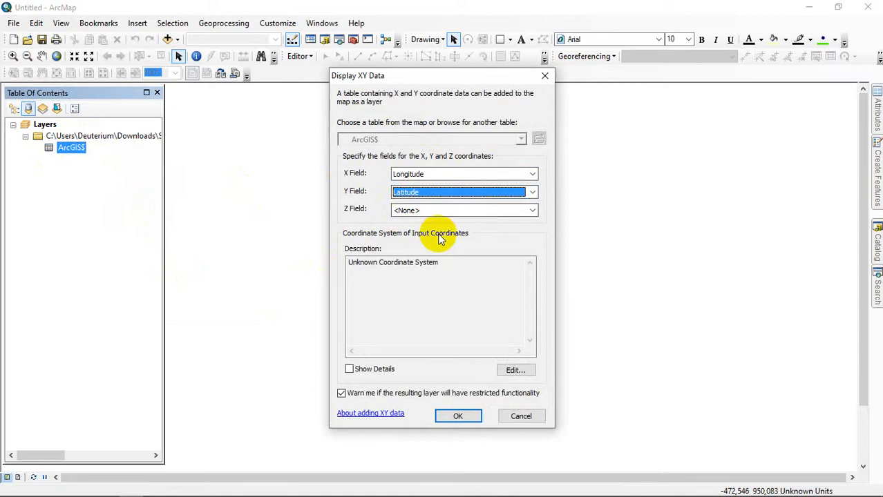
- Set the coordinate system of the input XY coordinates to the geographic system WGS 1984
left_click(514, 371)
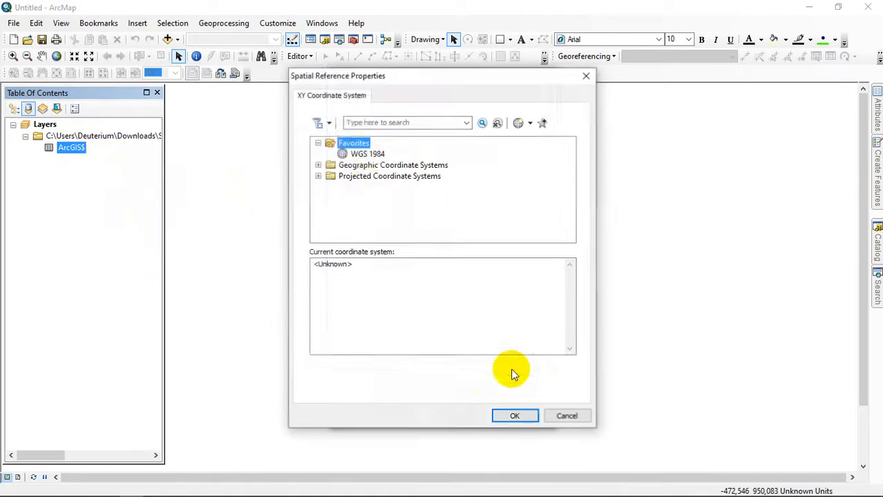
left_click(364, 155)
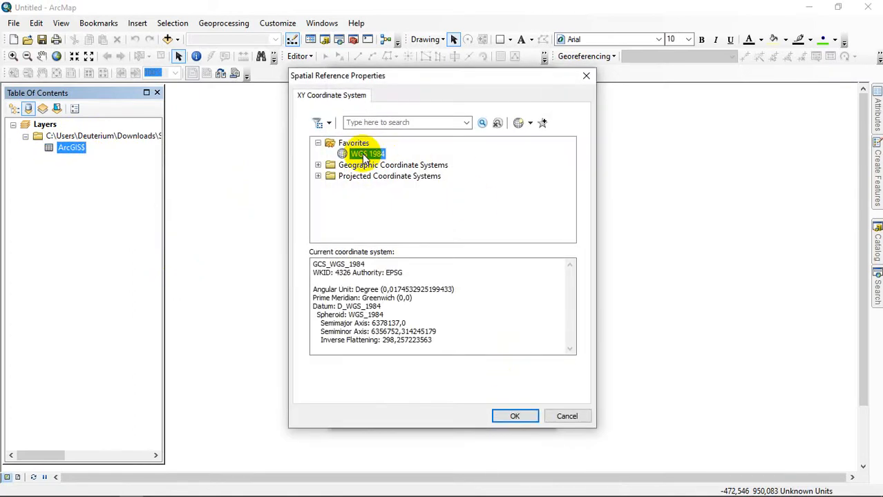
left_click(315, 165)
scroll(359, 171, "up", 1)
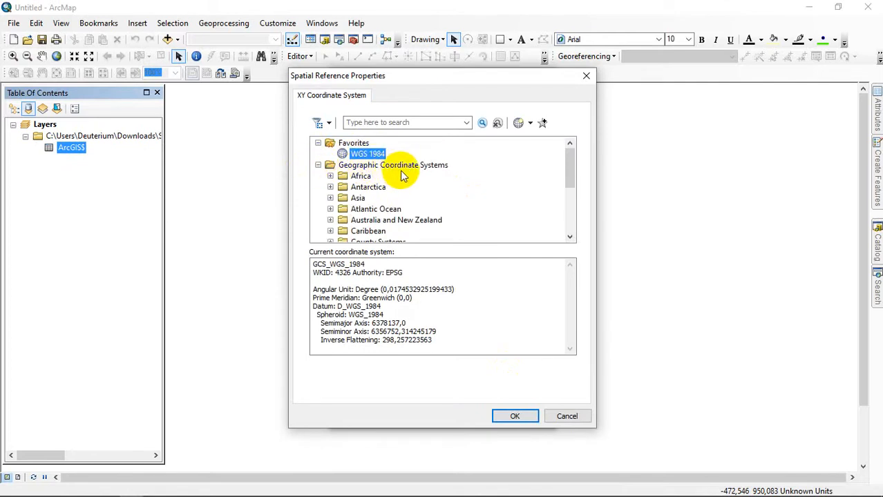
scroll(395, 170, "down", 4)
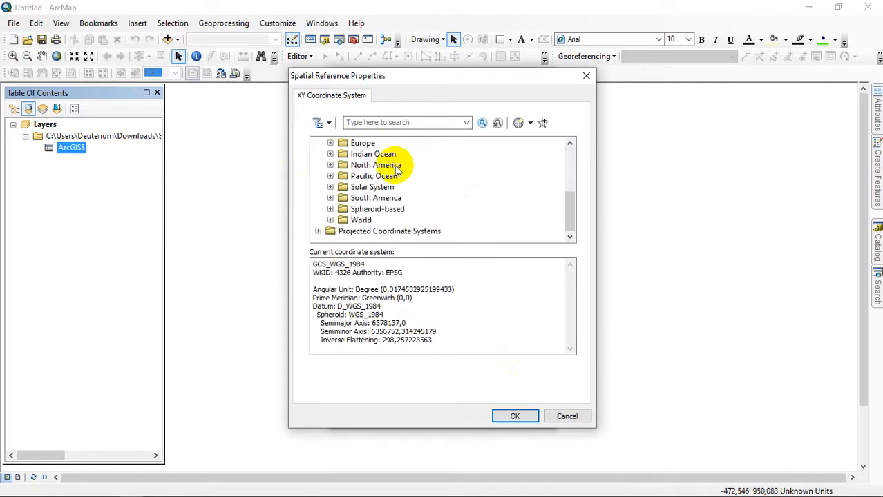
left_click(330, 220)
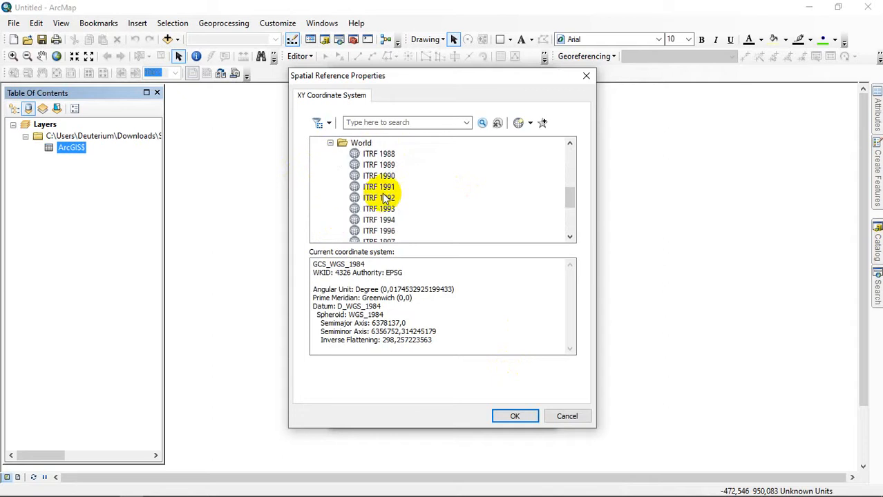
scroll(380, 197, "down", 3)
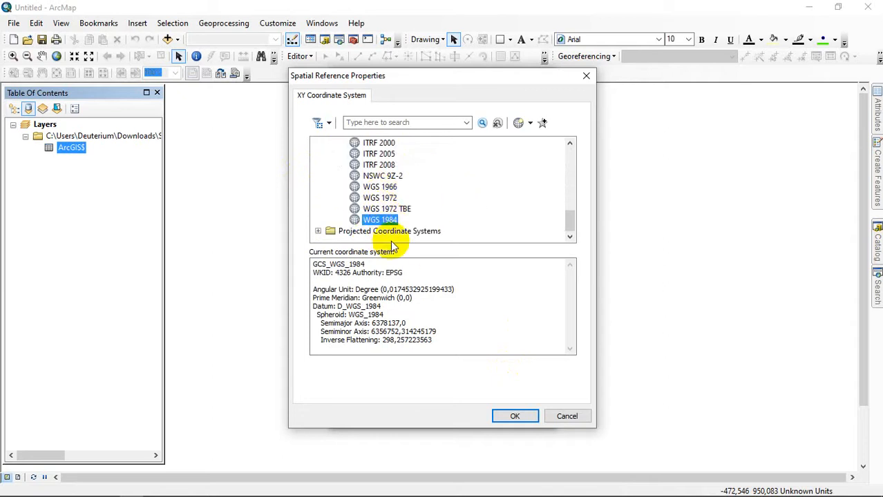
left_click(515, 417)
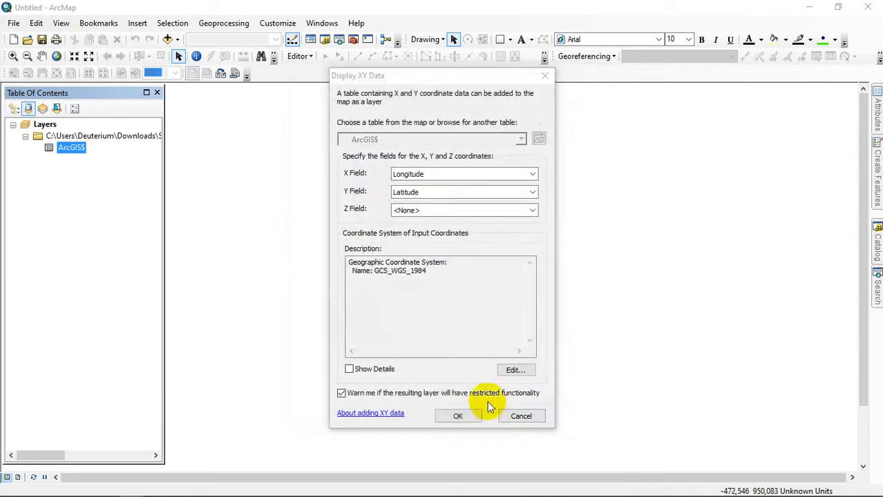
- Create the XY event layer from the ArcGIS$ table and list the map layers by drawing order
left_click(466, 415)
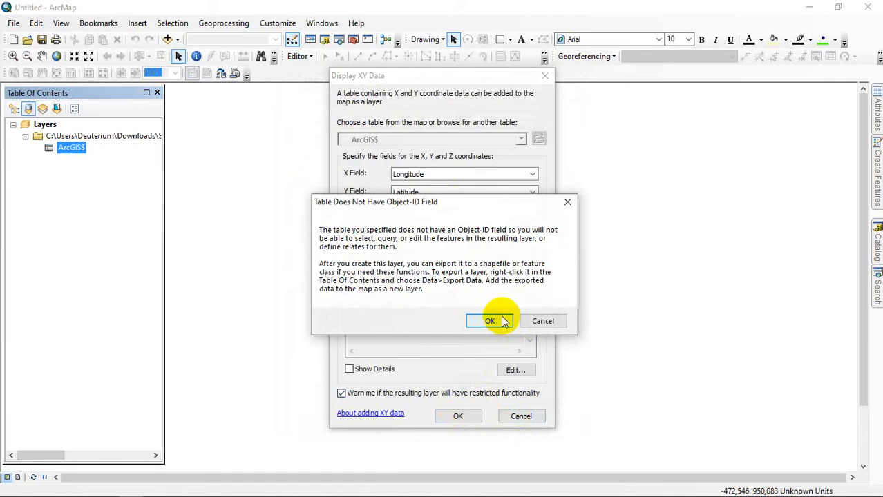
left_click(495, 320)
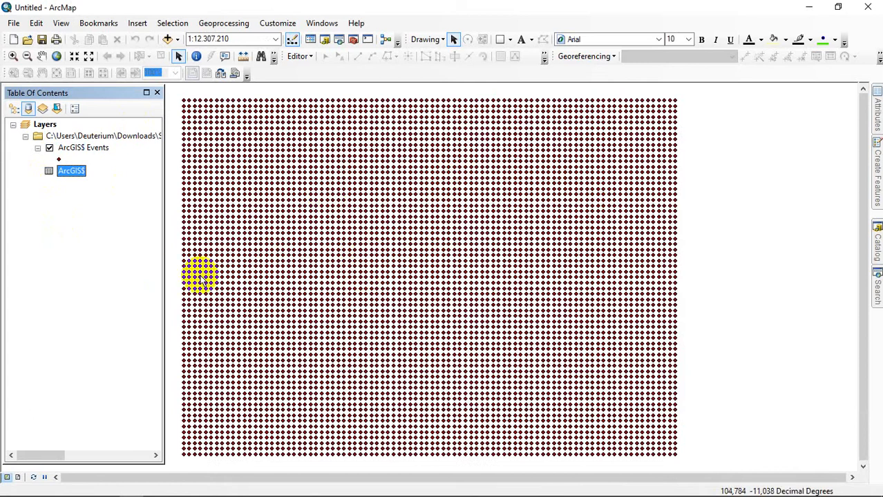
left_click(13, 109)
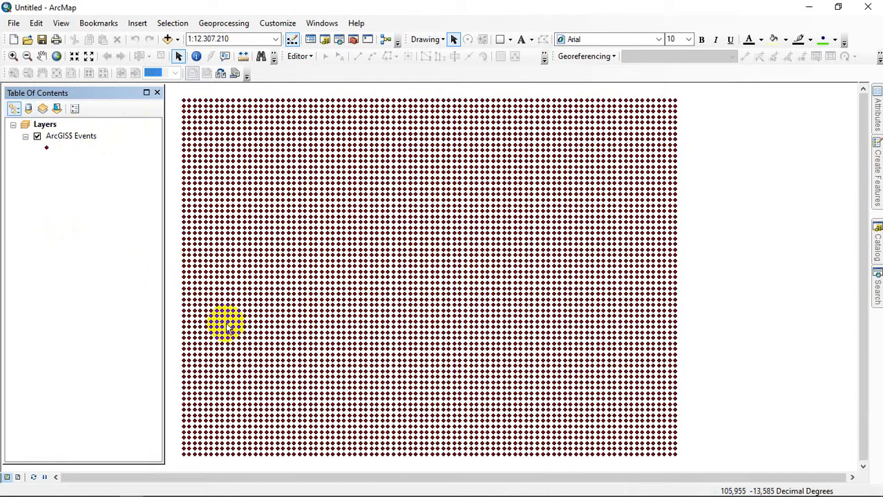
left_click(77, 138)
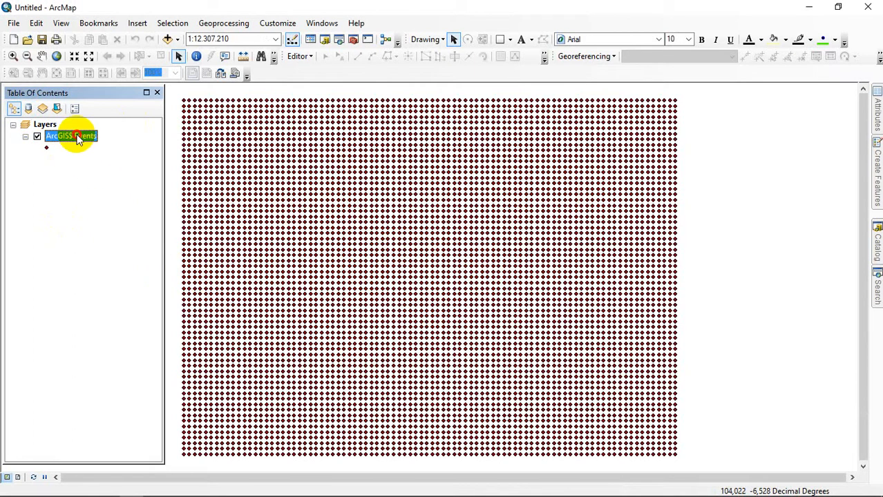
right_click(78, 137)
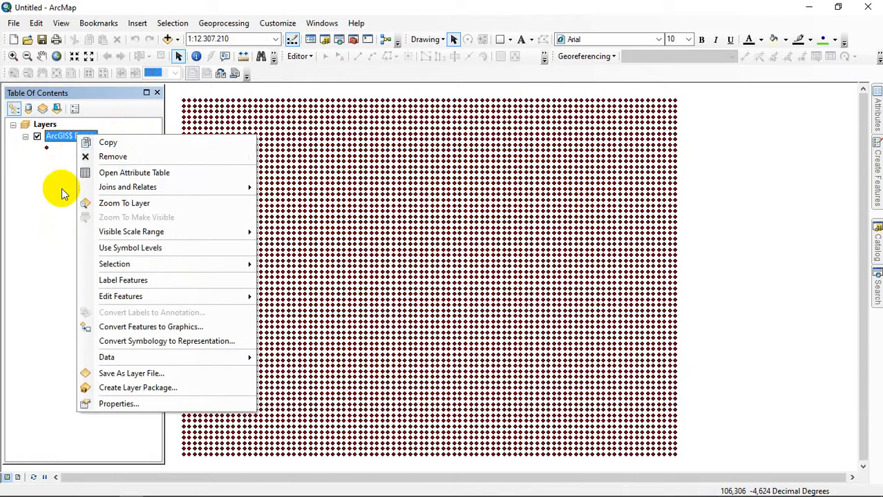
left_click(52, 213)
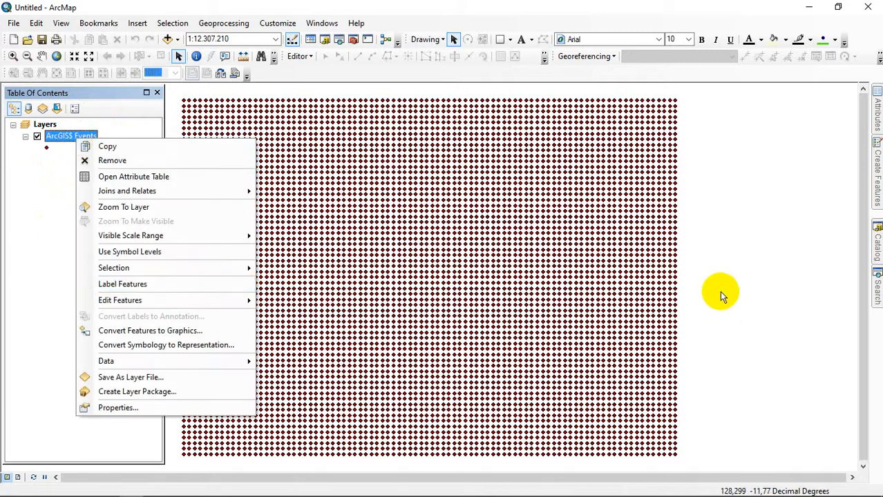
left_click(409, 255)
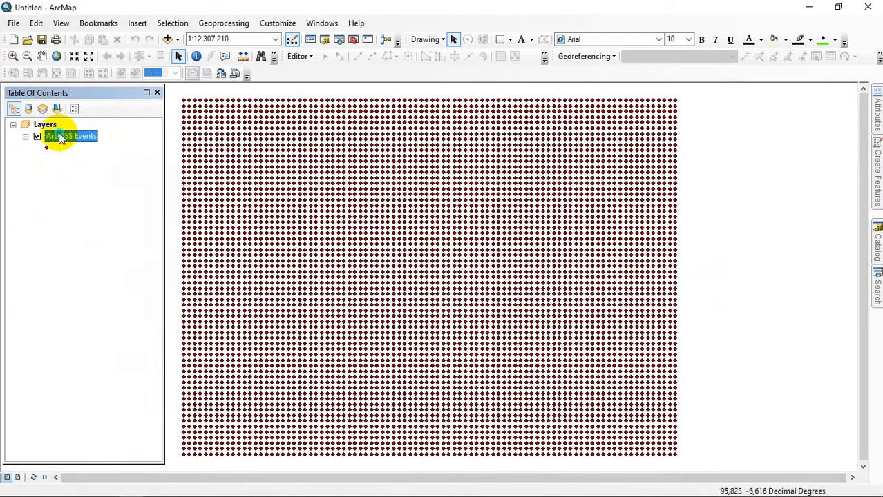
- Export all ArcGIS$ Events features as the shapefile MARETBULANAN.shp in New folder and add it to the map
right_click(60, 135)
mouse_move(161, 357)
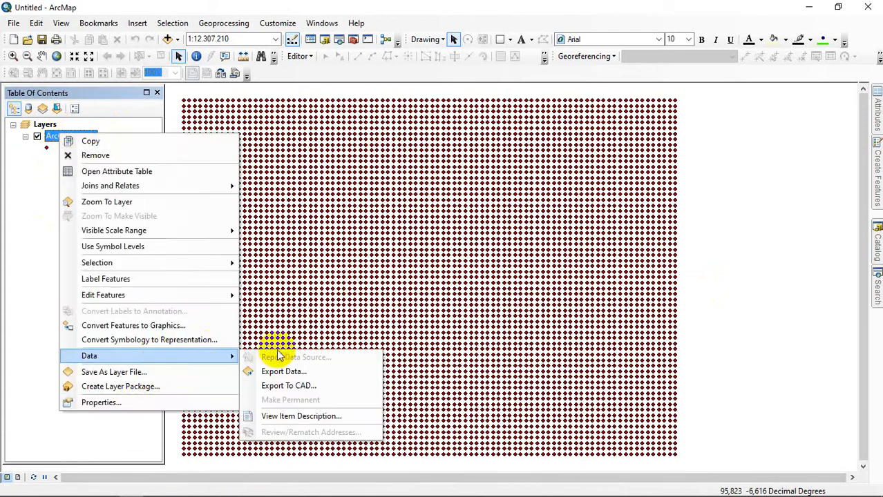
left_click(47, 138)
right_click(52, 141)
mouse_move(169, 361)
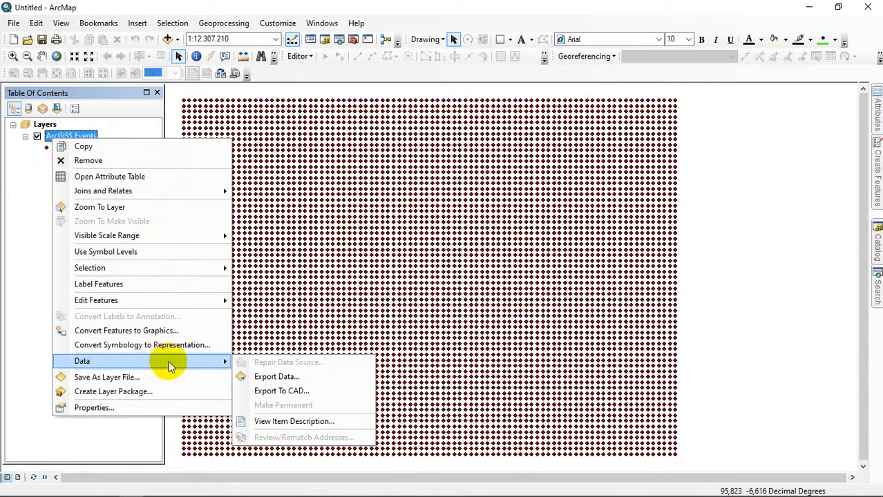
left_click(297, 376)
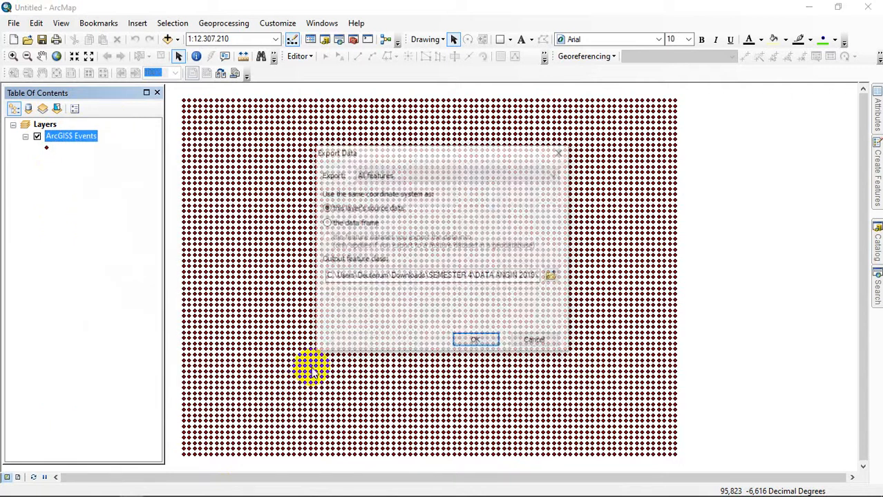
left_click(560, 276)
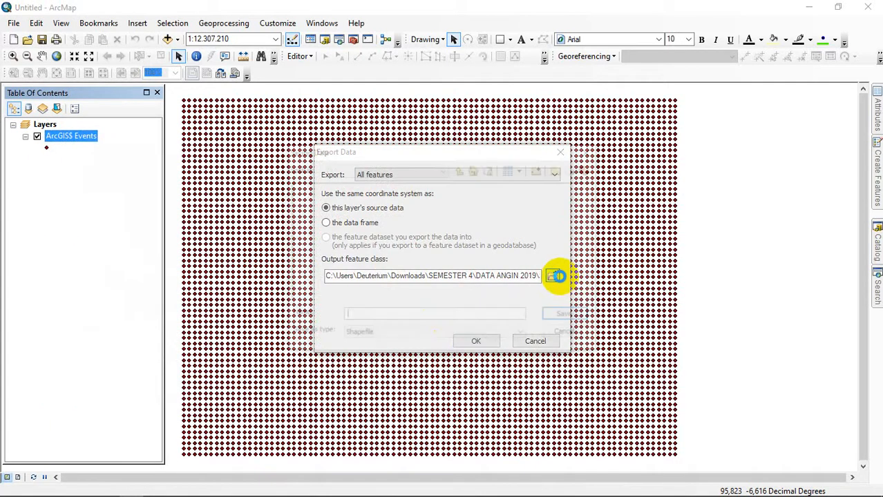
left_click_drag(427, 315, 295, 316)
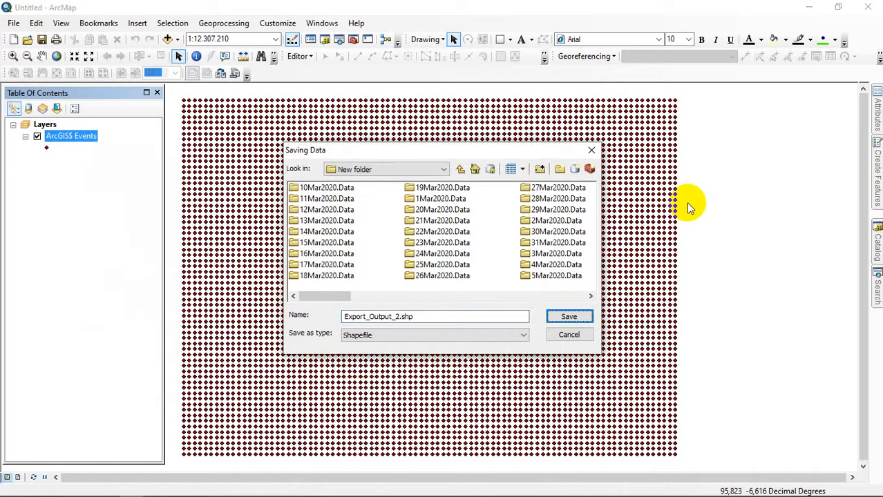
left_click_drag(469, 316, 351, 319)
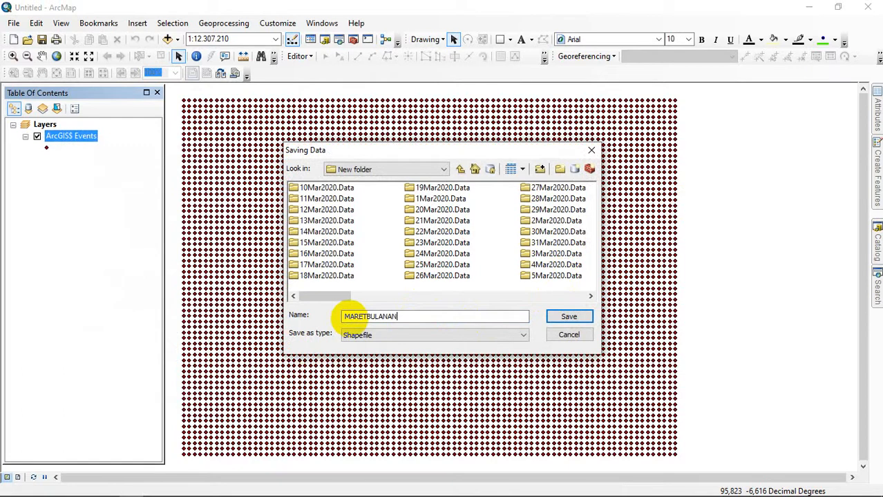
left_click(395, 335)
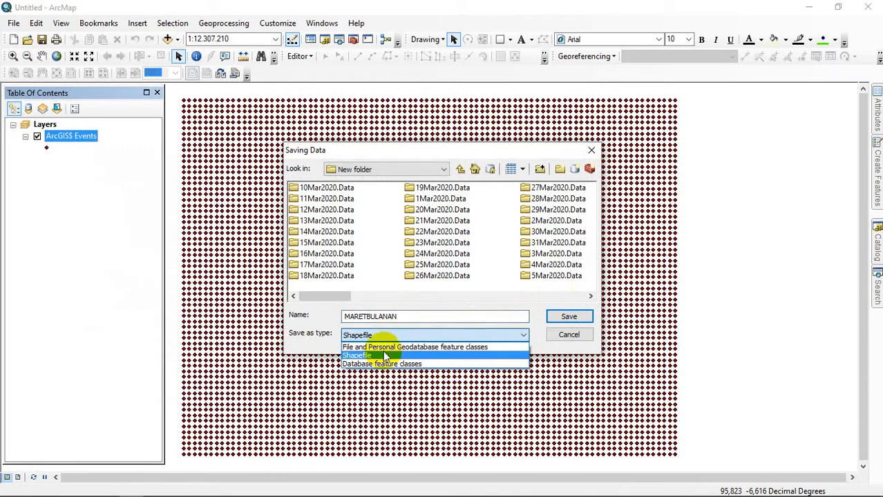
left_click(385, 357)
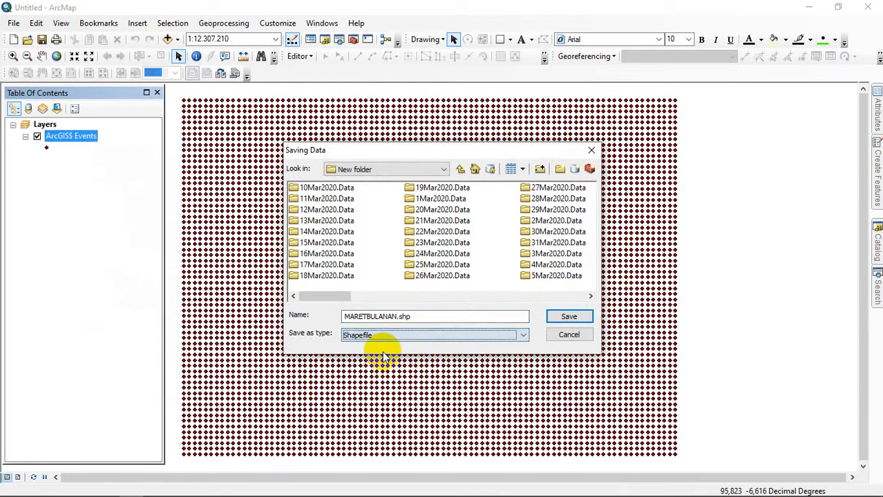
left_click(569, 316)
left_click(474, 340)
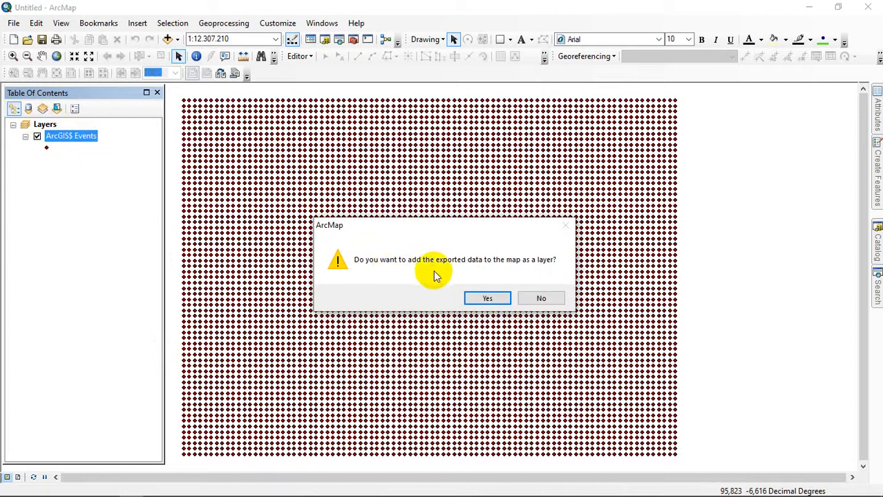
left_click(481, 298)
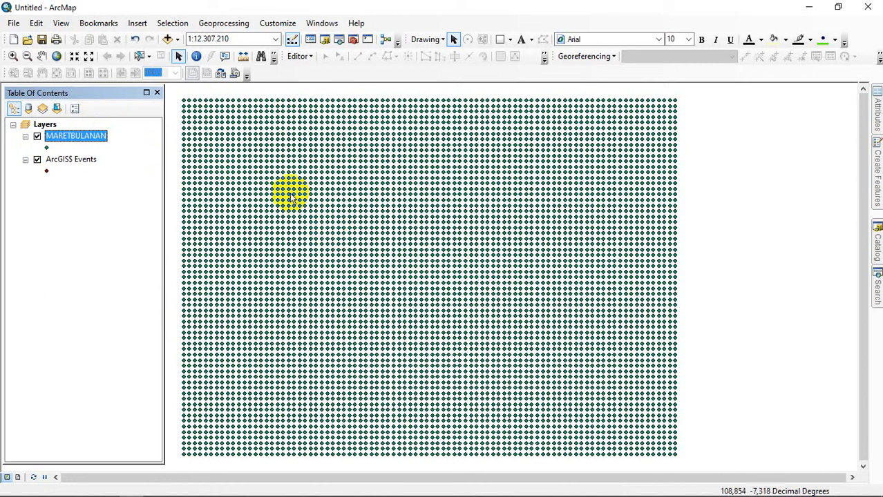
- Remove the ArcGIS$ Events layer from the map, keeping the MARETBULANAN layer
left_click(76, 162)
right_click(76, 161)
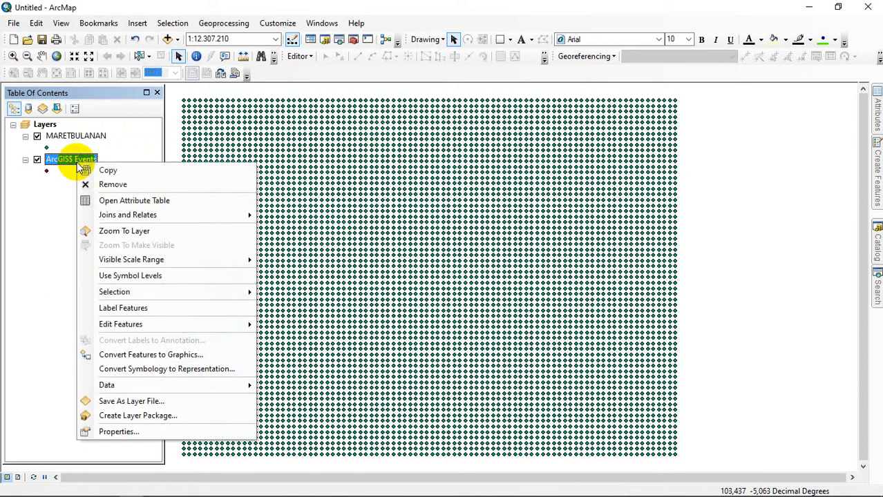
left_click(128, 185)
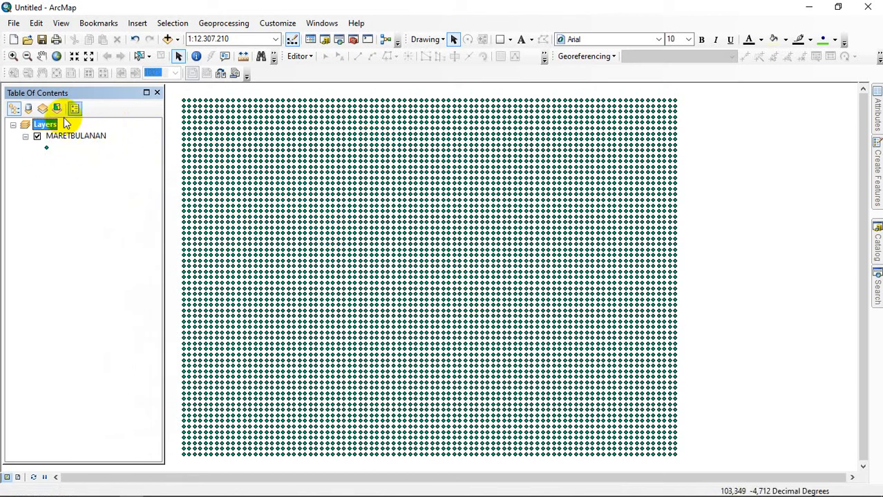
left_click(503, 295)
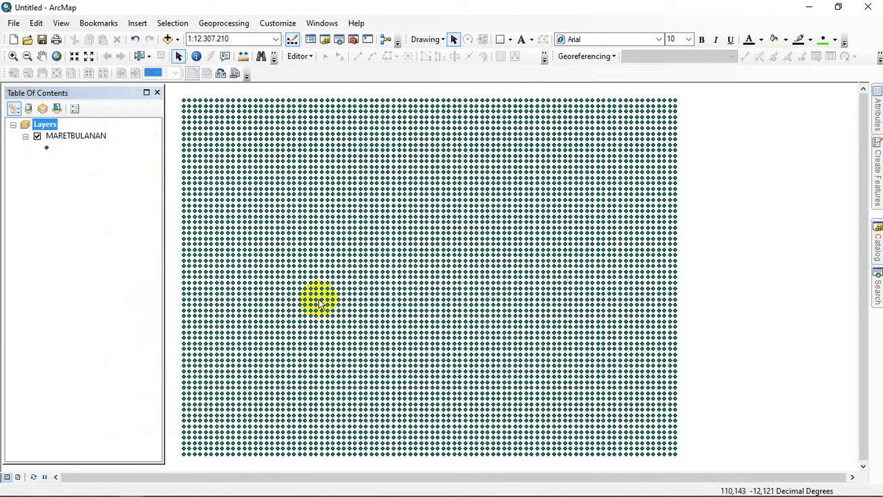
- Add the Indo_Kab_Kot.shp shapefile from the E:\Campuran\Pelatihan GIS folder connection to the map
left_click(170, 39)
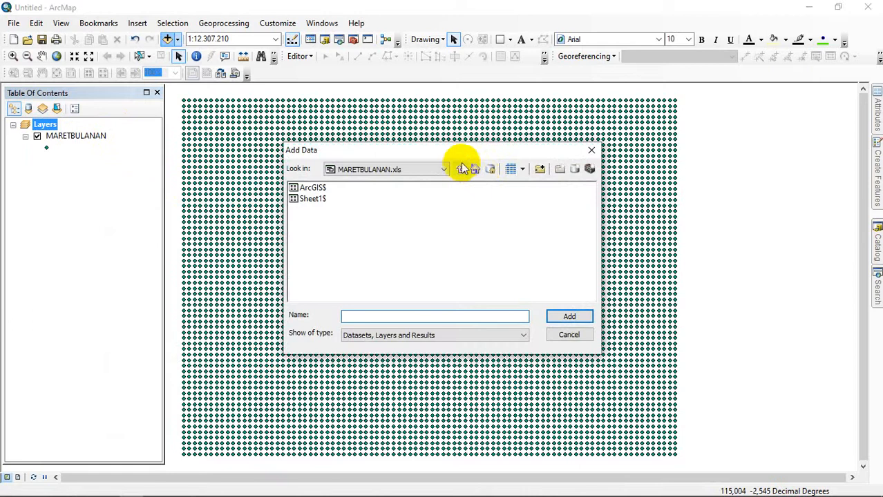
left_click(461, 169)
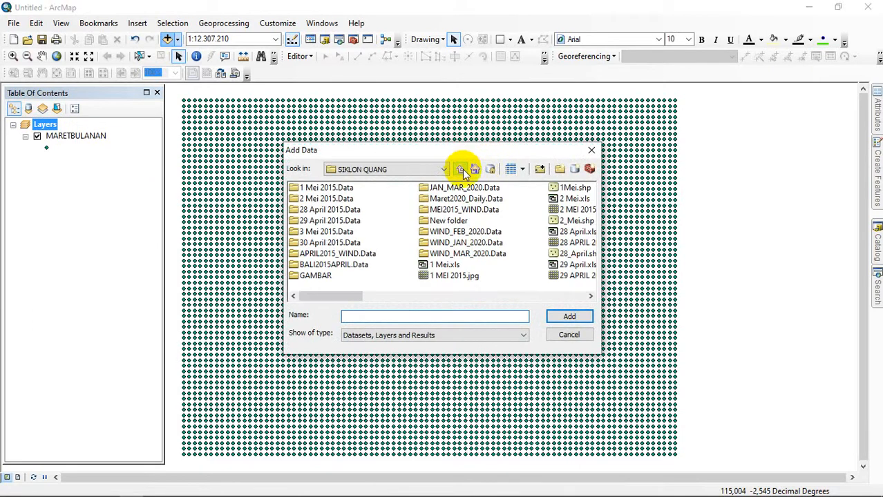
left_click(460, 169)
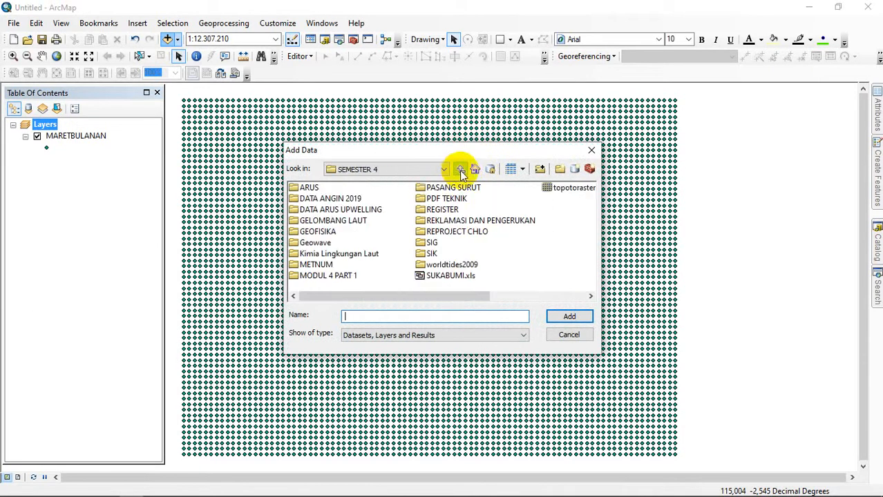
left_click(474, 169)
left_click(458, 171)
double_click(335, 198)
left_click(591, 297)
left_click(592, 296)
double_click(438, 261)
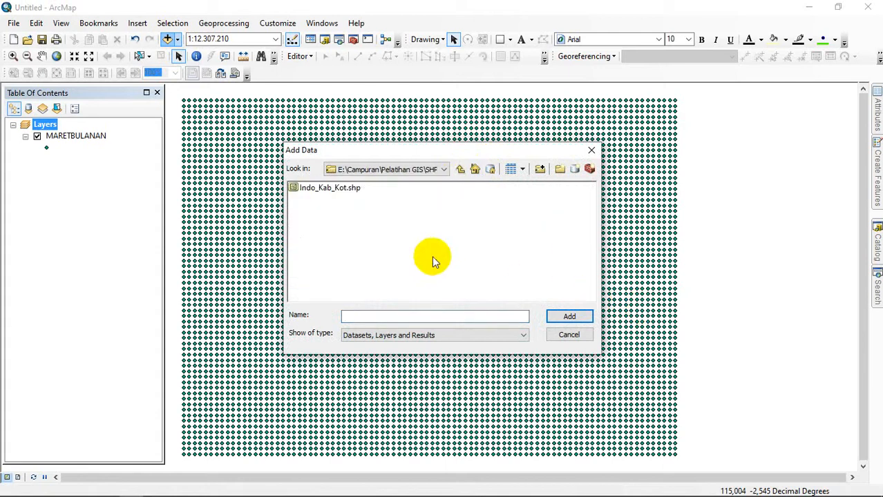
double_click(347, 187)
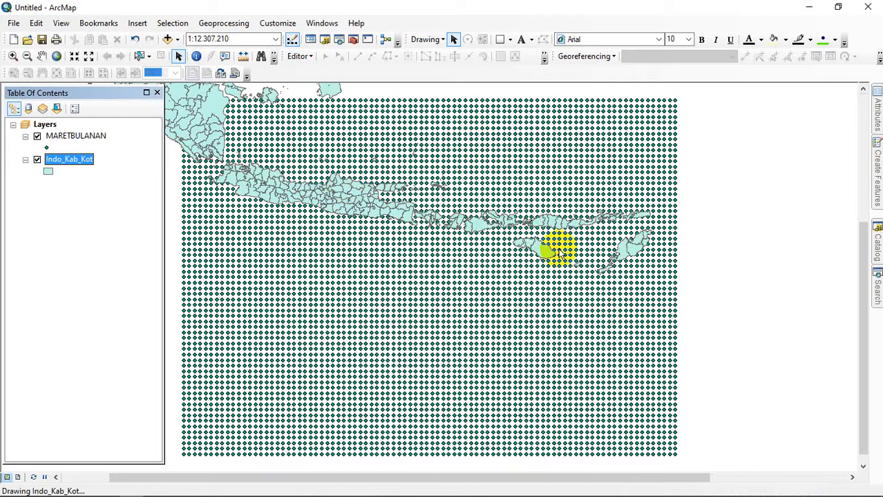
- Move the MARETBULANAN point layer below Indo_Kab_Kot in the drawing order
scroll(558, 255, "down", 1)
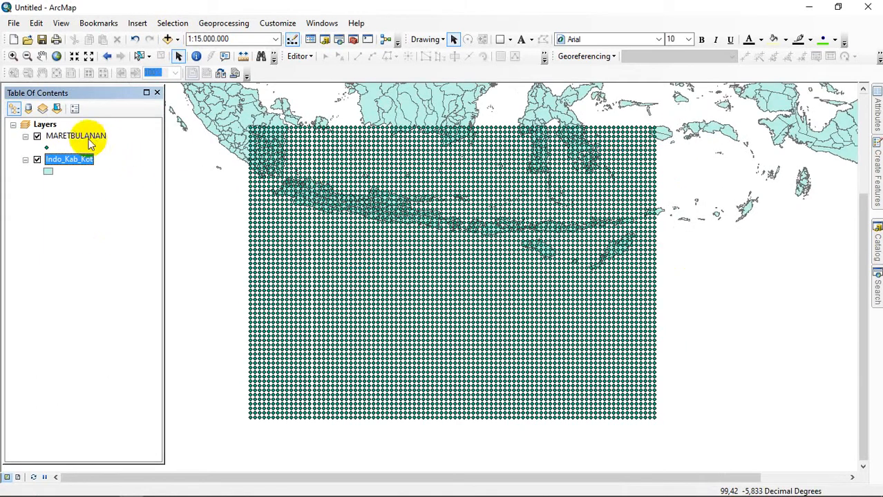
left_click_drag(80, 136, 78, 177)
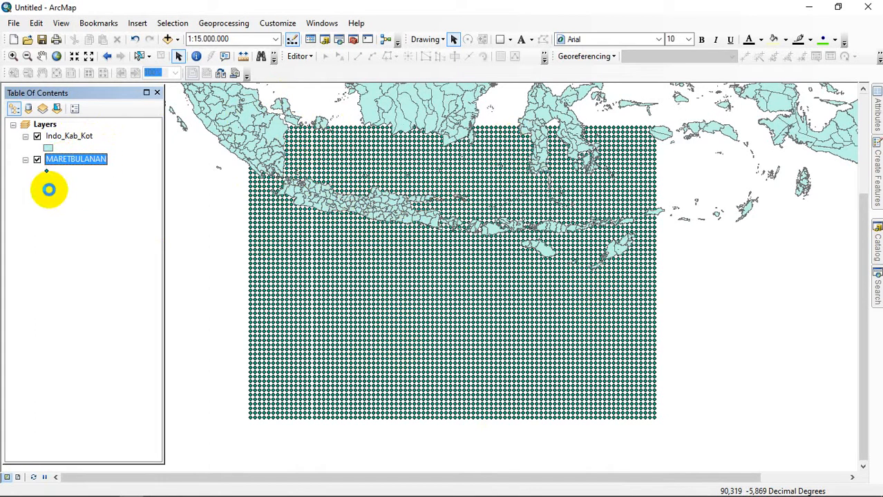
- Symbolize the MARETBULANAN layer with graduated symbols based on the V field, accepting the sampled records
left_click(77, 160)
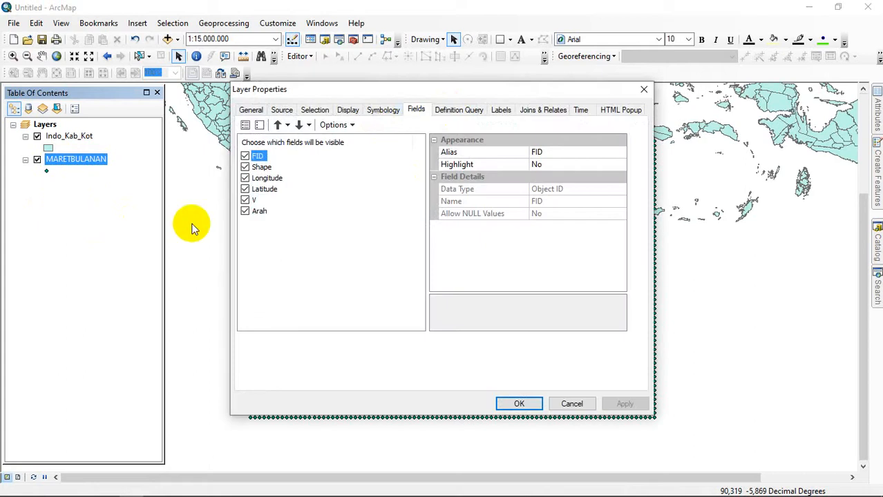
left_click(381, 111)
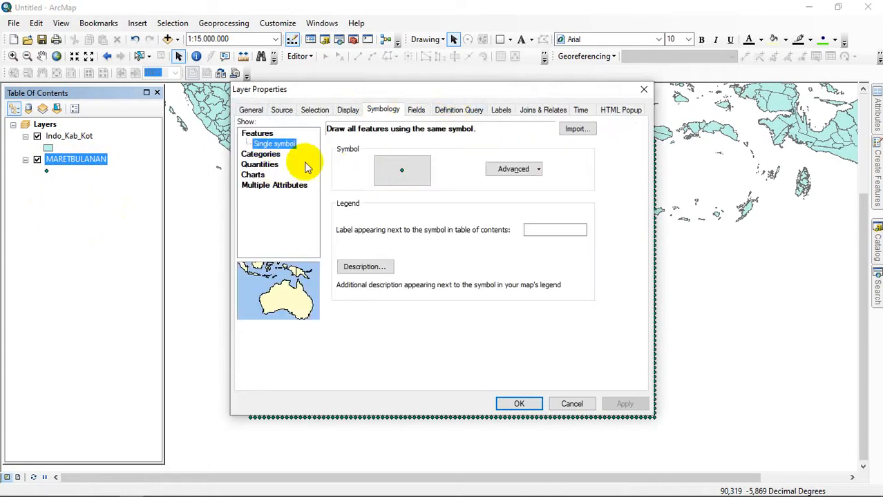
left_click(270, 165)
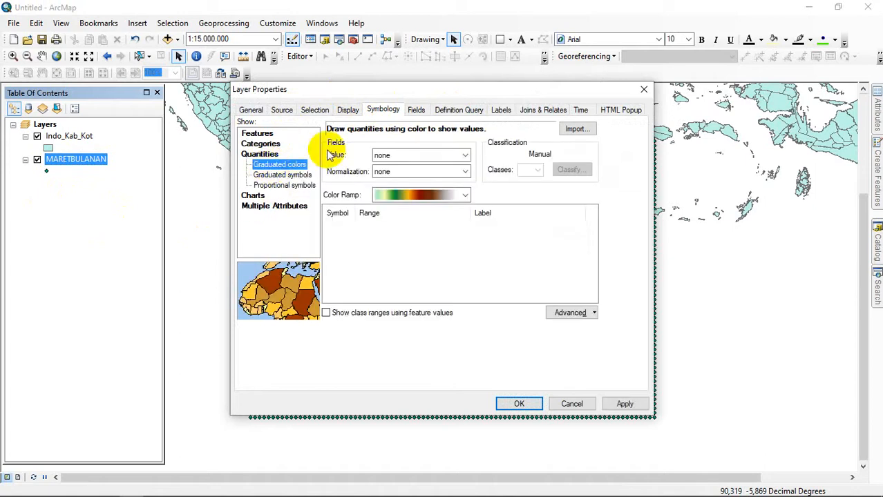
left_click(298, 176)
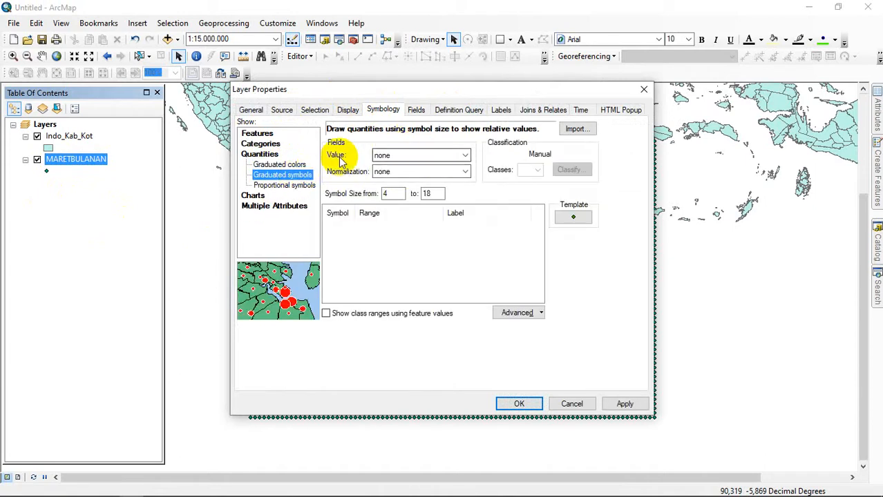
left_click(420, 155)
left_click(380, 193)
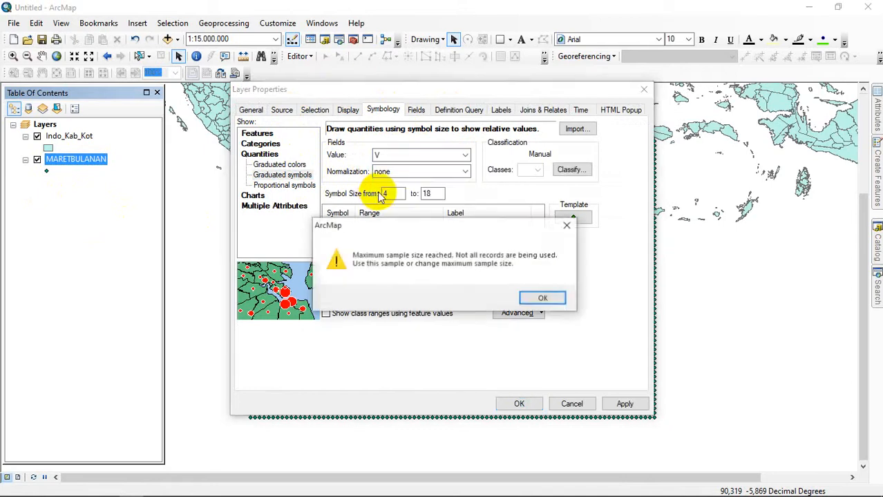
left_click(545, 296)
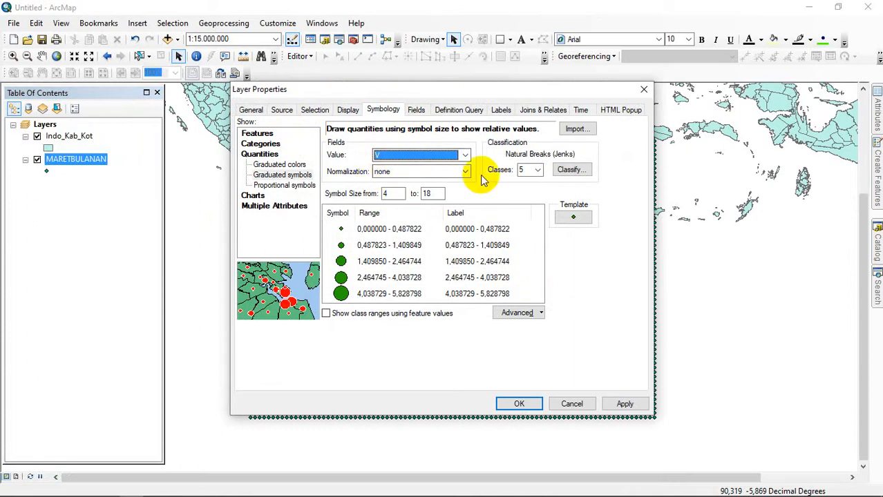
- Rotate the MARETBULANAN point symbols by the angle in the Arah field, using the Geographic rotation style
left_click(520, 313)
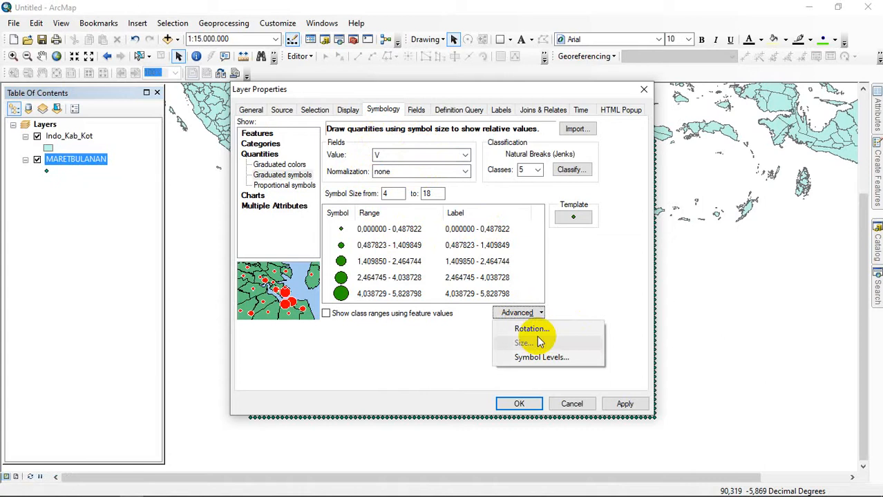
left_click(532, 329)
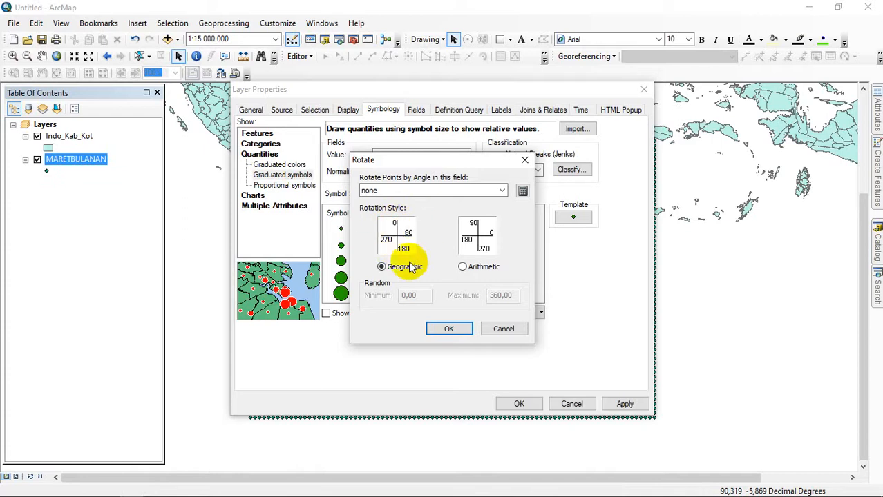
left_click(501, 191)
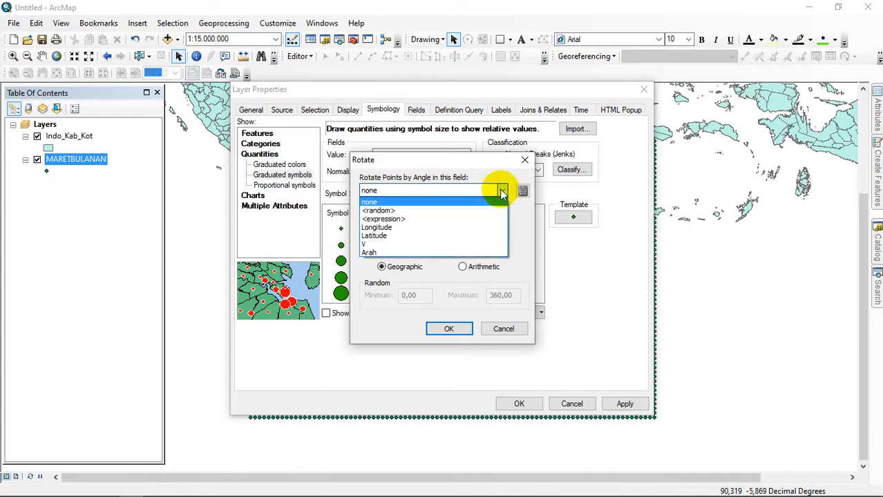
left_click(371, 254)
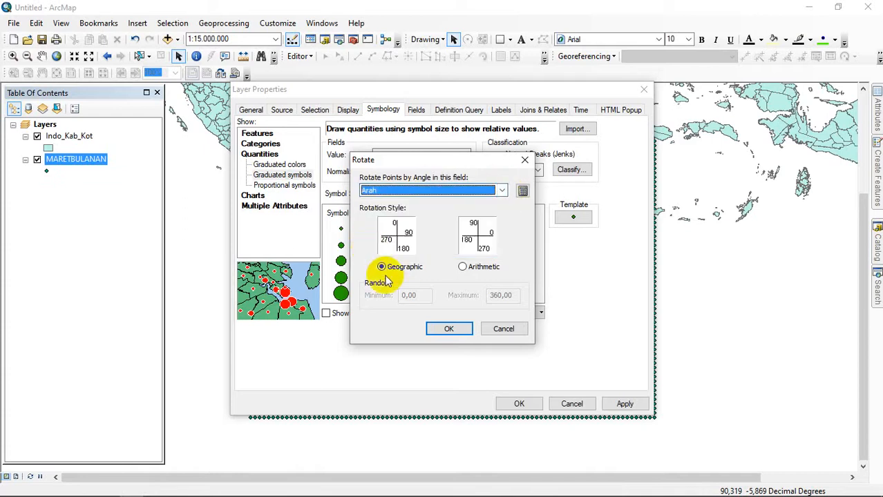
left_click(449, 329)
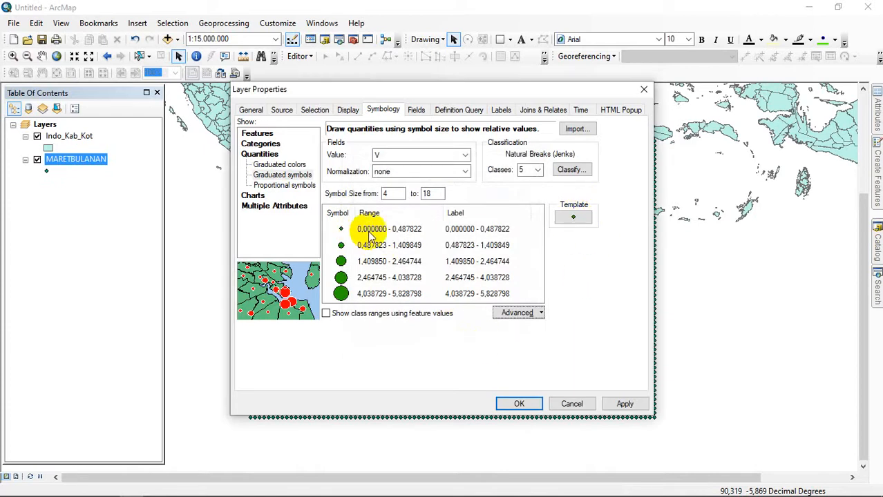
- Change the graduated symbols' template to a Character Marker Symbol using the ESRI Cartography font
left_click(570, 219)
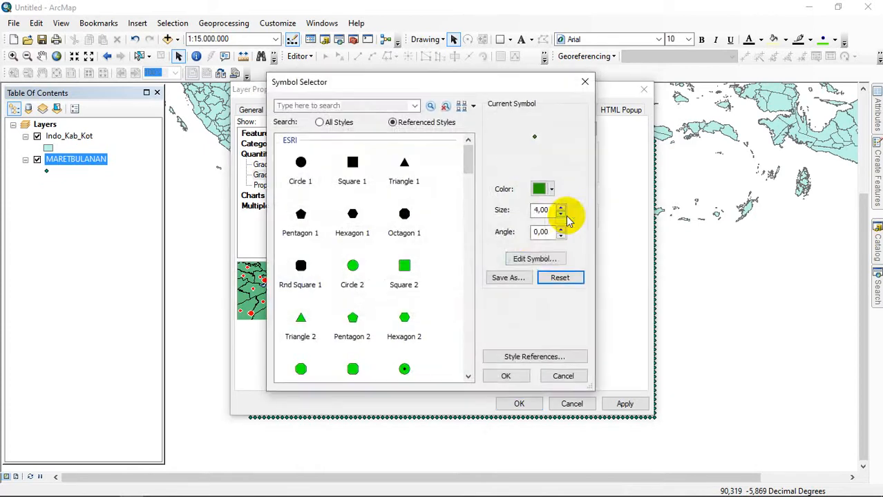
left_click(530, 259)
left_click(445, 122)
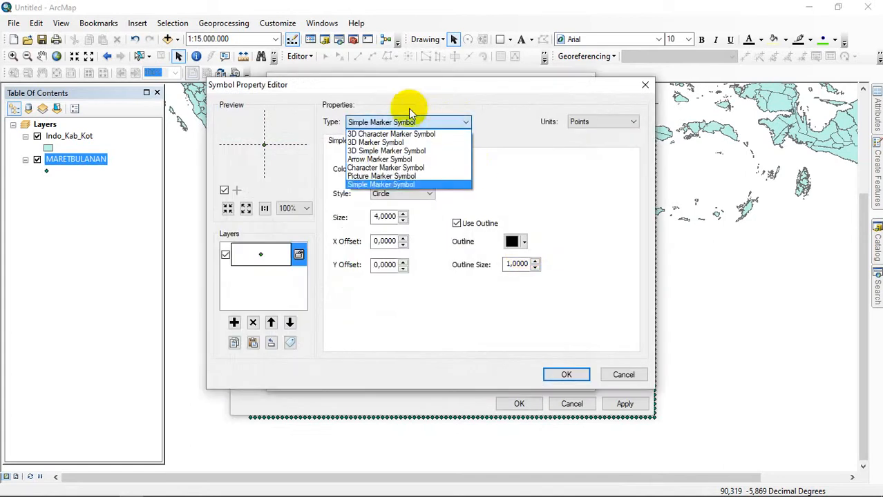
left_click(433, 174)
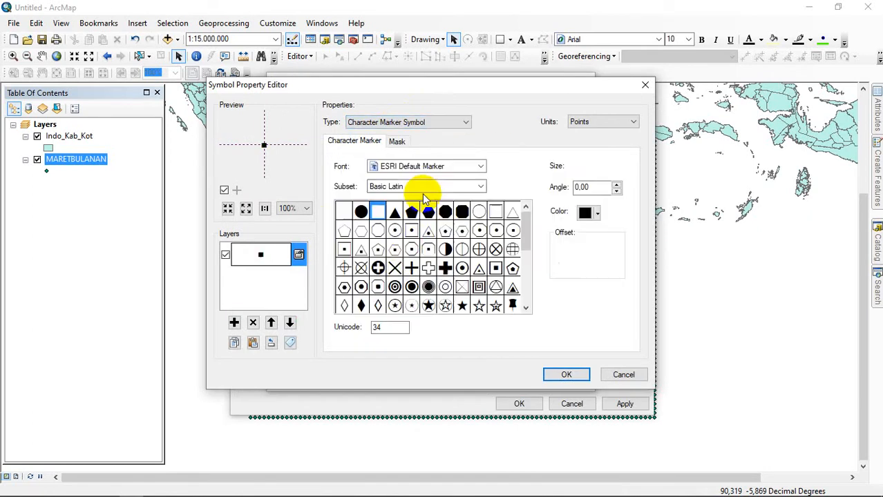
left_click(482, 167)
scroll(464, 201, "up", 3)
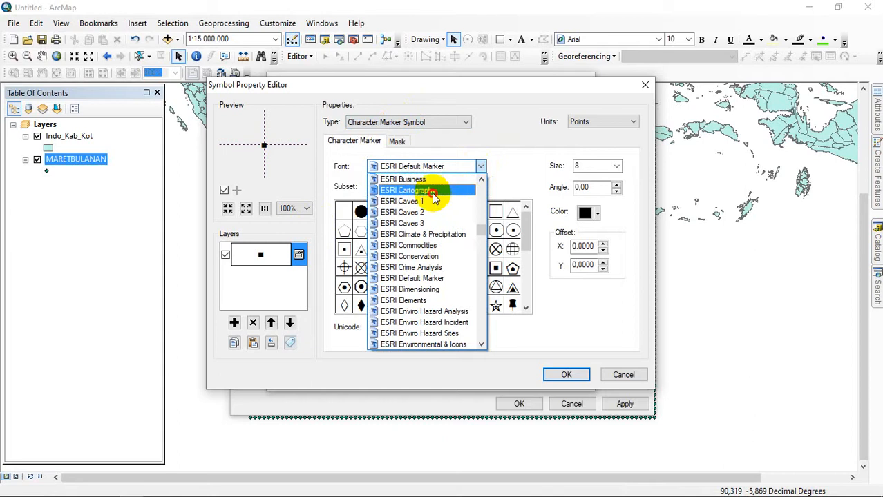
left_click(433, 194)
- Choose the arrow character with Unicode 176 as the template marker and apply the symbology to the layer
left_click(371, 326)
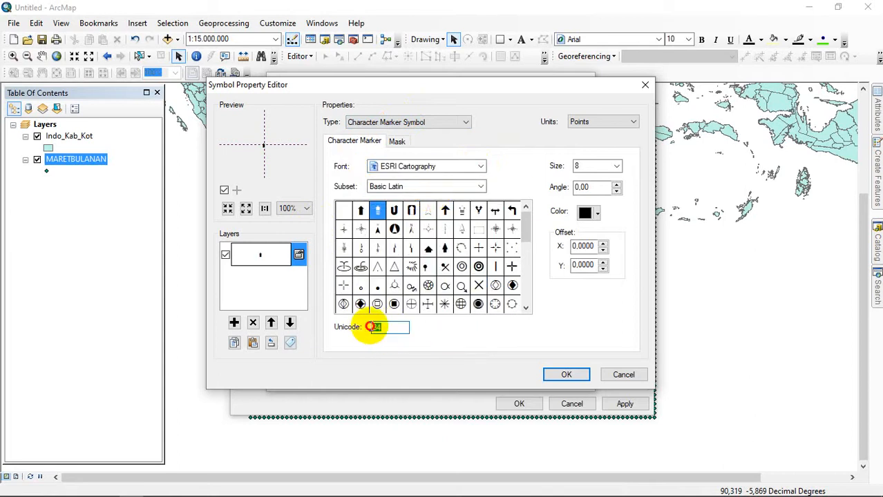
type("176")
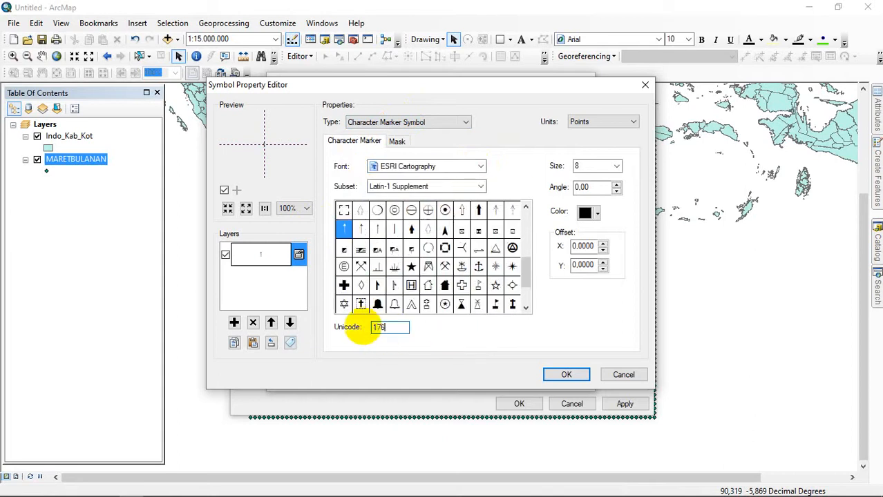
left_click(342, 232)
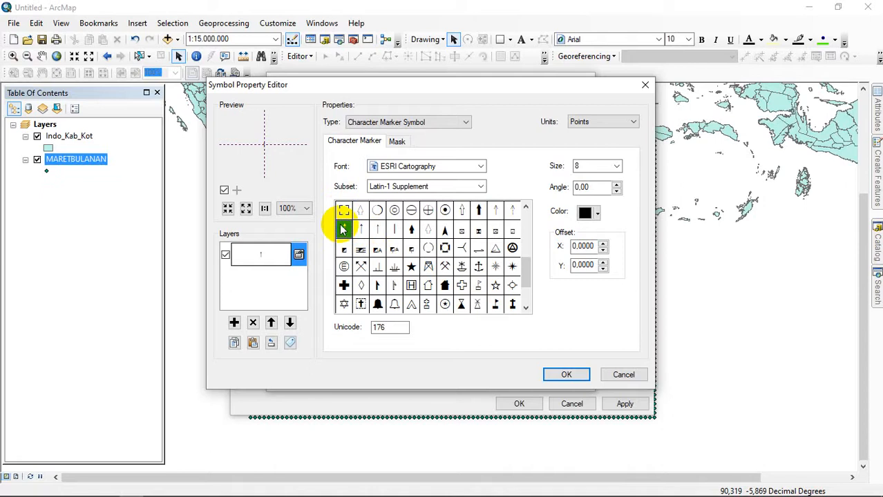
left_click(566, 374)
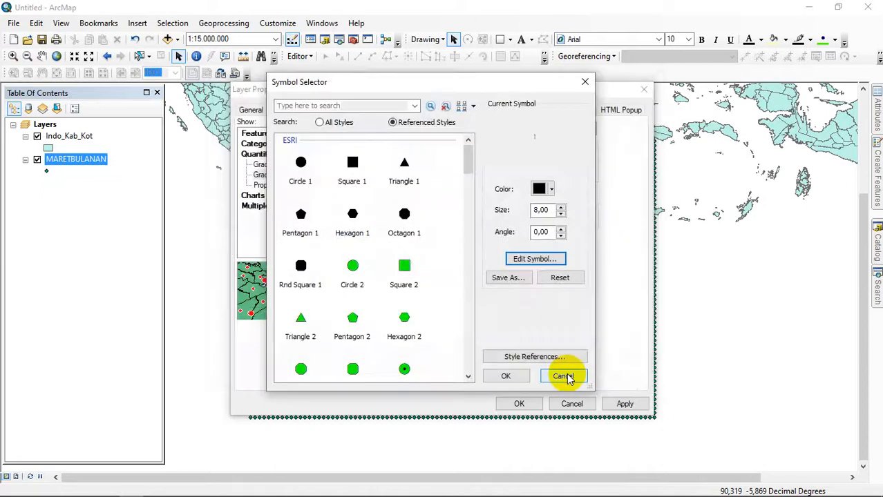
left_click(506, 374)
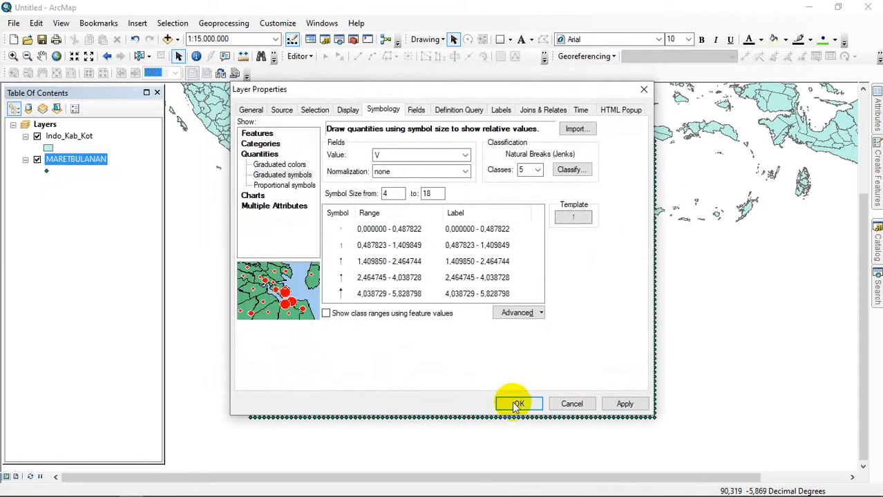
left_click(519, 406)
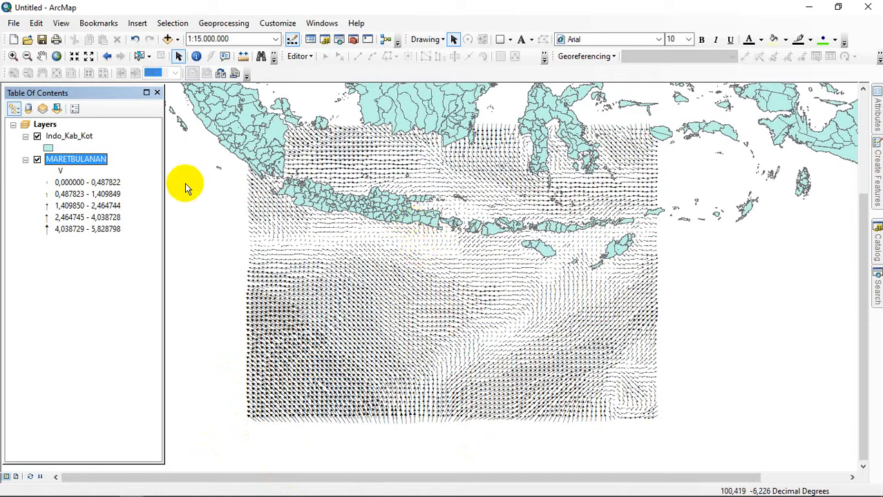
- Set the MARETBULANAN symbol size range from 10 to 20 and apply it to the map
double_click(92, 160)
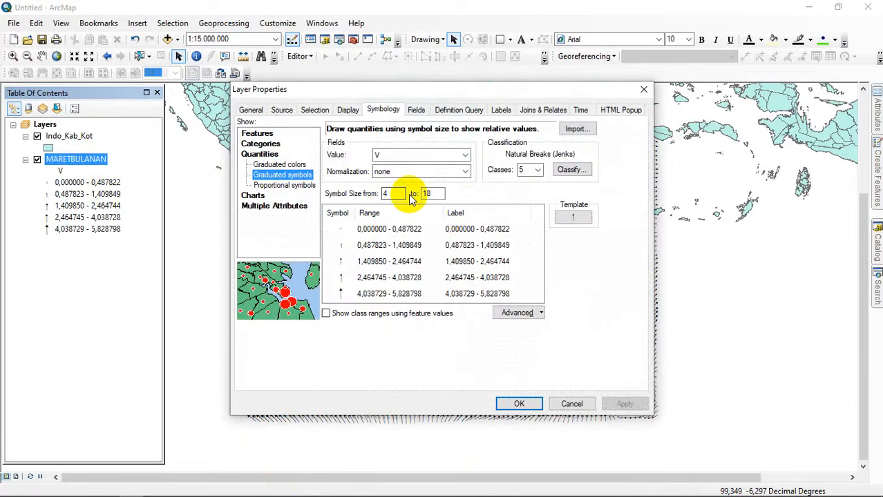
left_click_drag(404, 194, 359, 196)
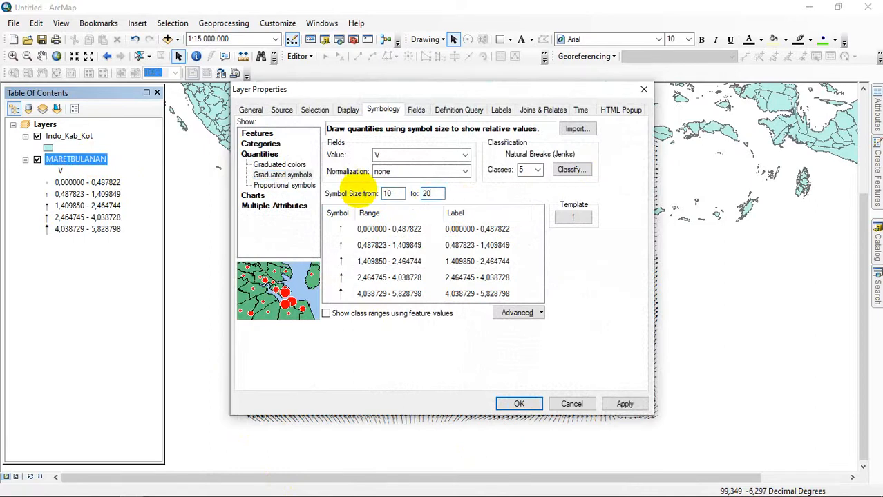
left_click(519, 404)
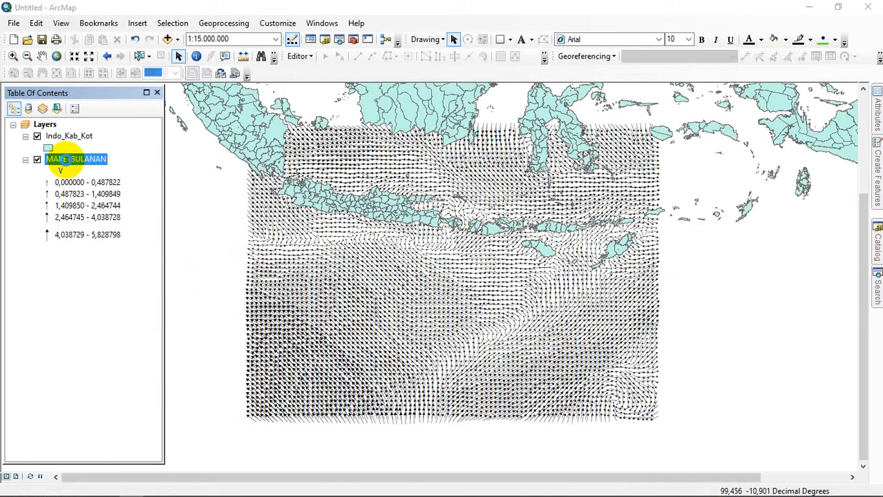
- Color the arrow symbol of MARETBULANAN's 4,038729 - 5,828798 class red
double_click(64, 159)
scroll(338, 283, "down", 1)
double_click(340, 282)
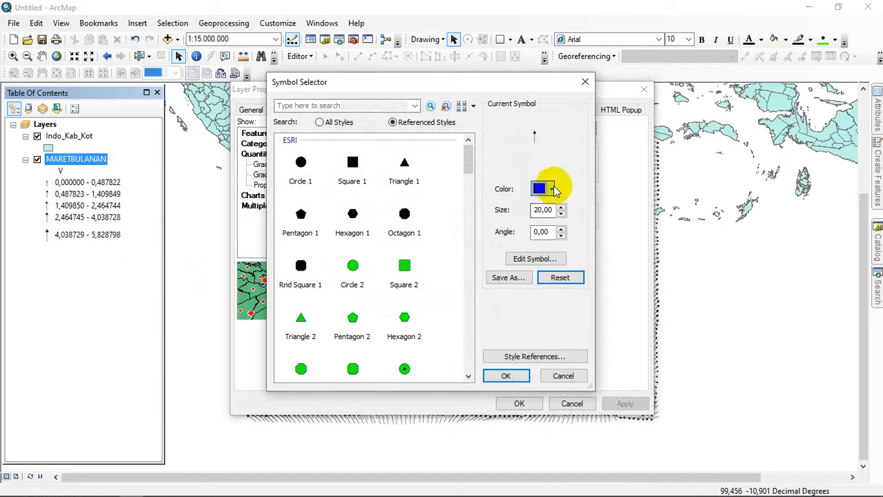
left_click(552, 189)
left_click(551, 246)
left_click(506, 375)
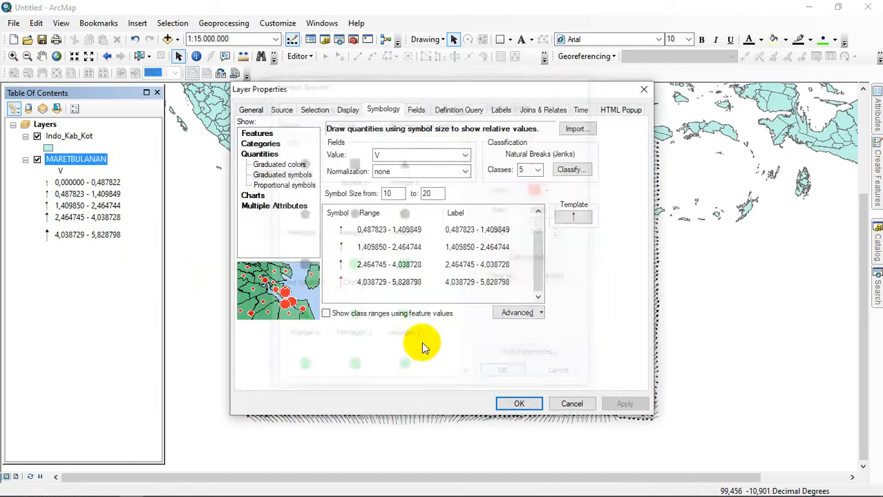
- Color the arrow symbol of the 2,464745 - 4,038728 class orange
double_click(340, 266)
left_click(539, 190)
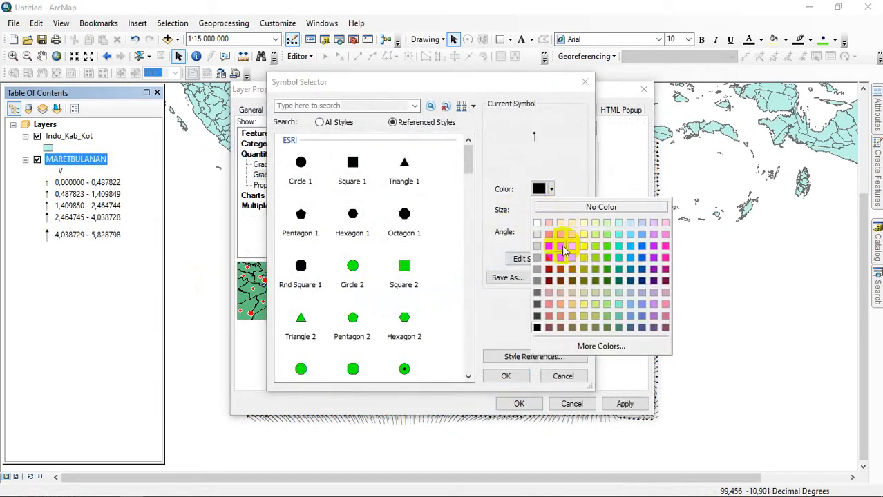
left_click(572, 246)
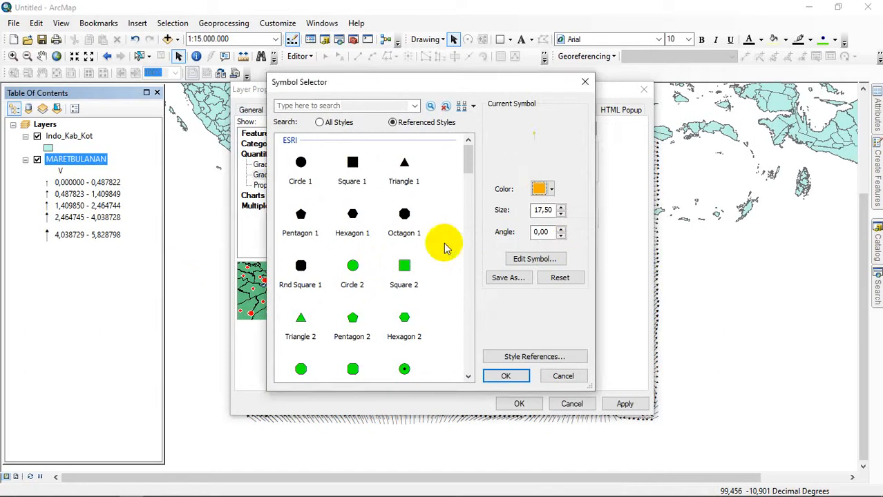
left_click(505, 376)
- Color the arrow symbol of the 1,409850 - 2,464744 class yellow-green
double_click(339, 269)
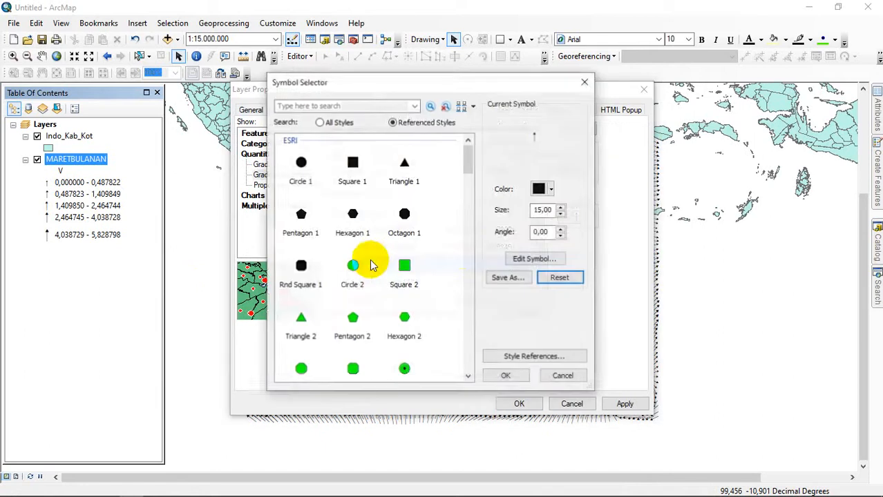
left_click(545, 189)
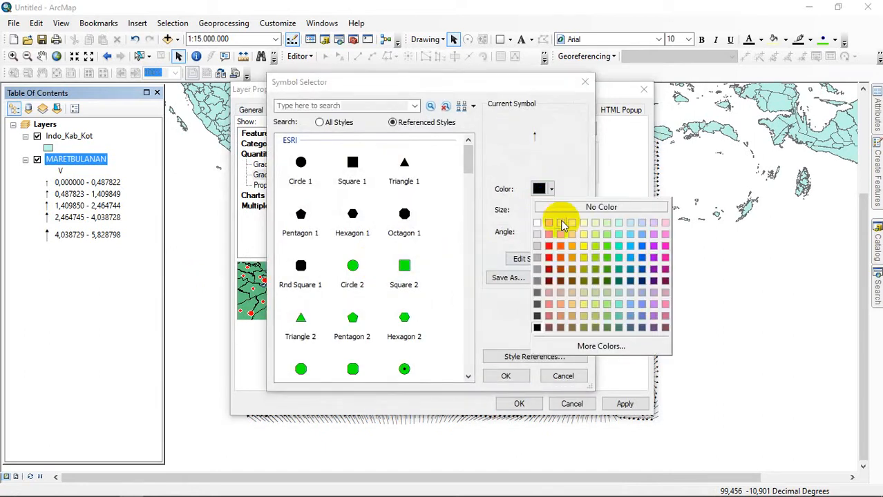
left_click(594, 246)
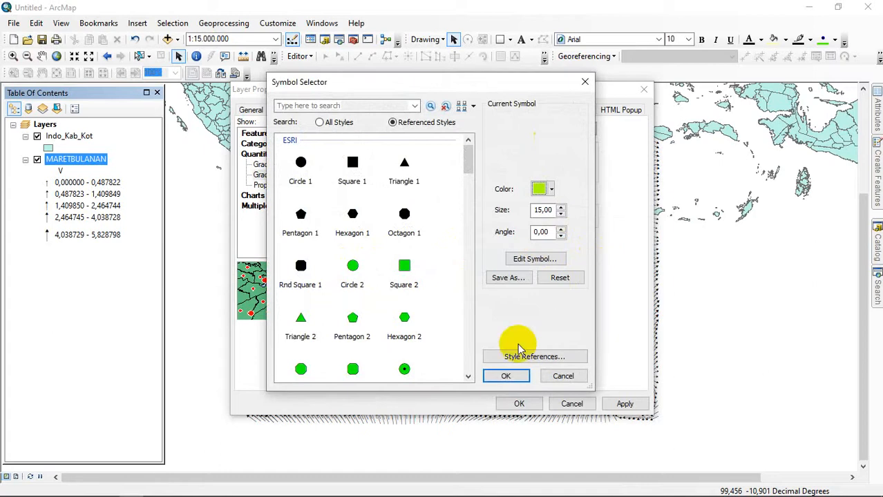
left_click(506, 375)
- Color the arrow symbol of the 0,487823 - 1,409849 class turquoise
double_click(339, 246)
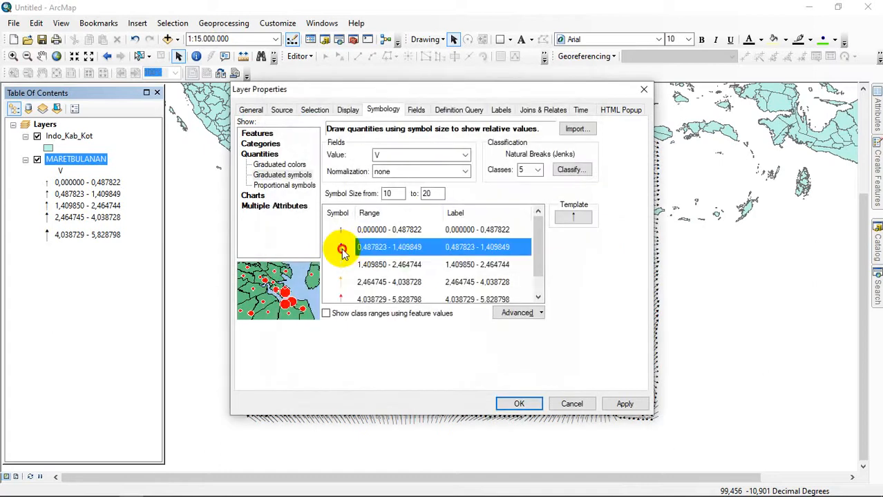
left_click(543, 190)
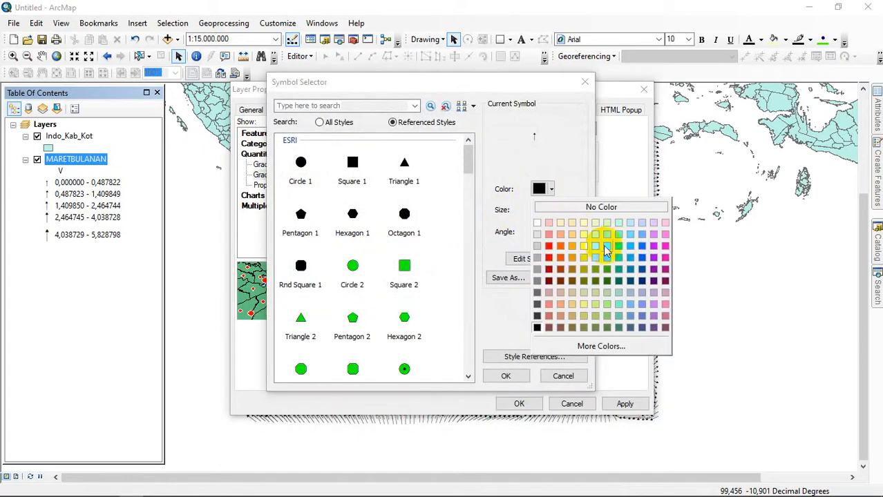
left_click(618, 249)
left_click(505, 376)
- Color the arrow symbol of the lowest class, 0,000000 - 0,487822, light blue
left_click(340, 233)
double_click(340, 234)
left_click(543, 190)
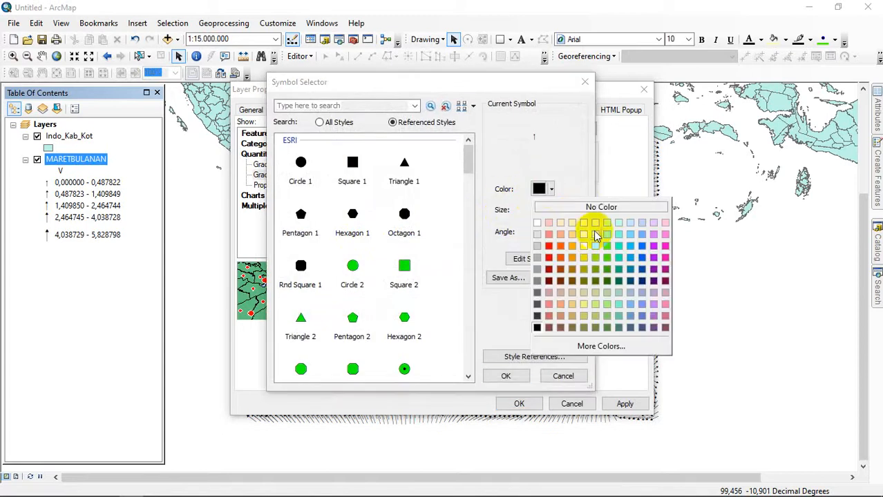
left_click(630, 248)
left_click(506, 375)
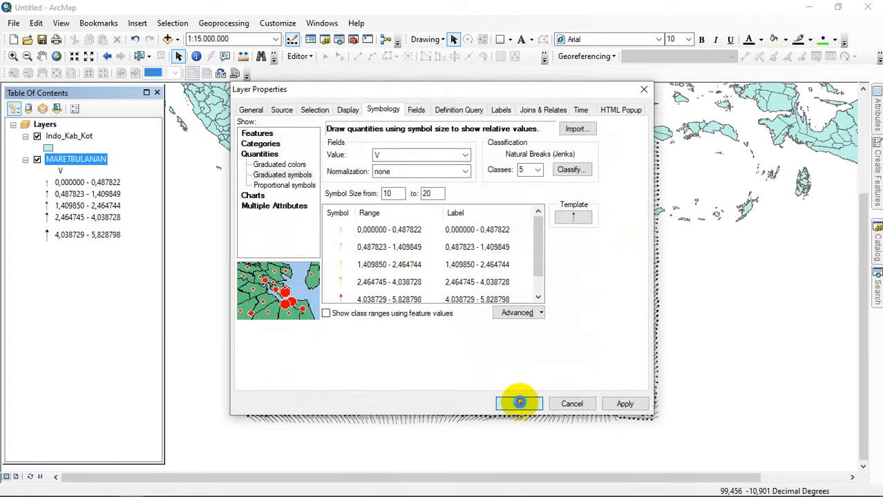
- Apply the colored arrow symbology to MARETBULANAN and recenter the map in the data view
left_click(519, 402)
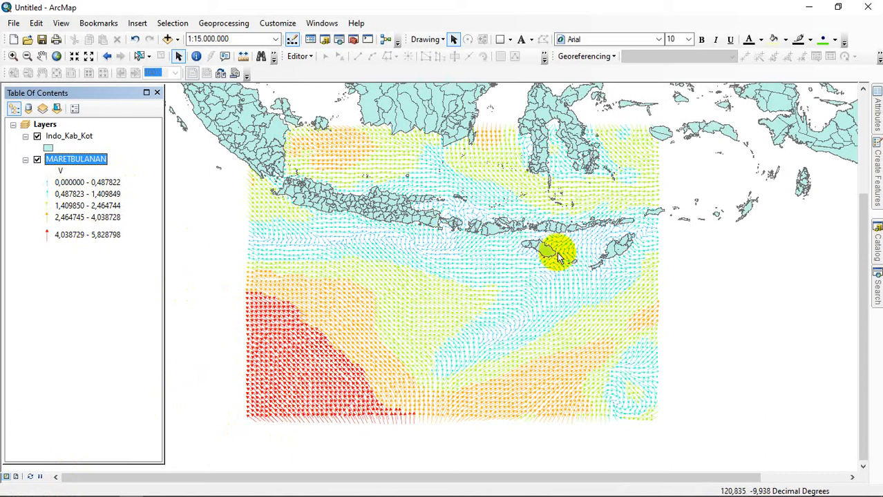
left_click(42, 56)
left_click_drag(439, 187, 466, 178)
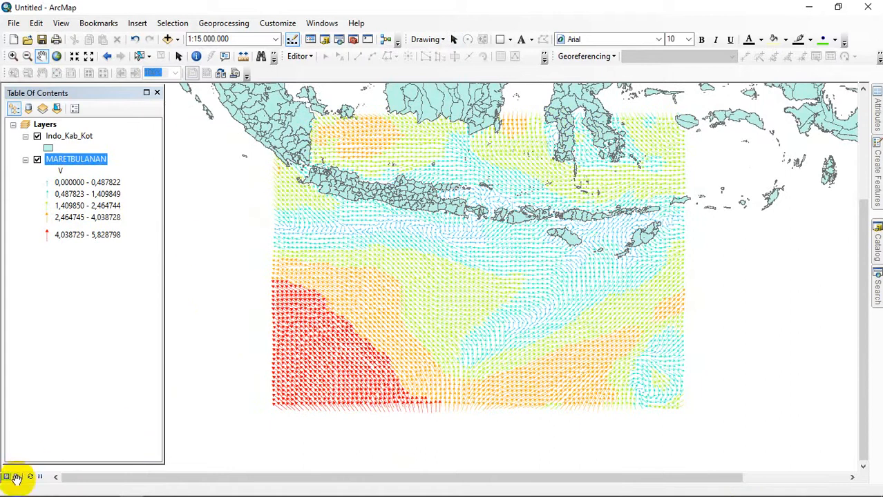
left_click(178, 56)
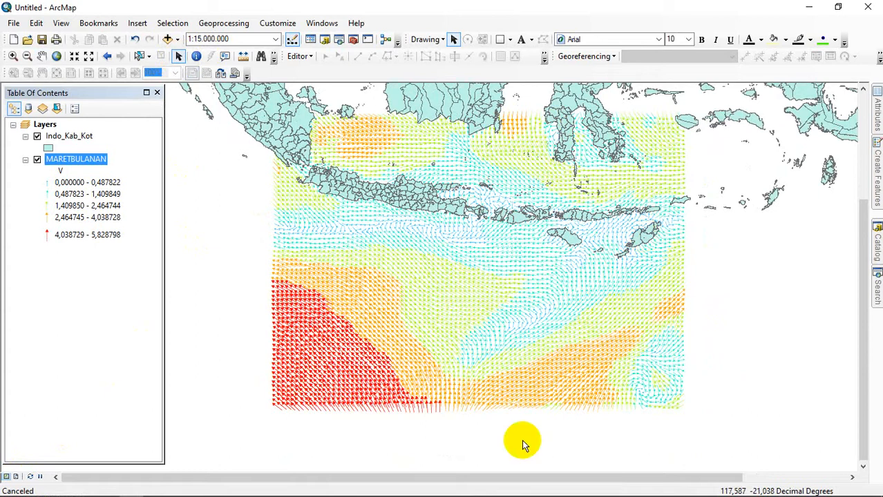
- Switch to the page layout and set the paper to A4 size in landscape orientation
left_click(16, 476)
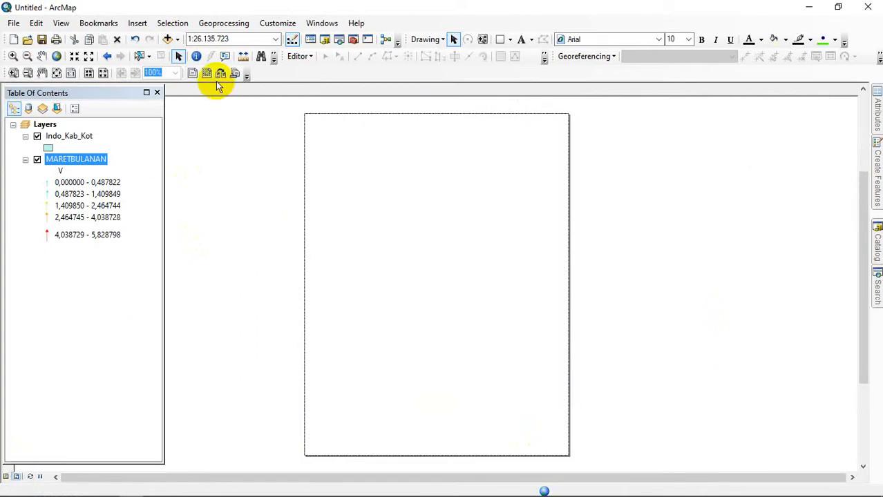
left_click(12, 24)
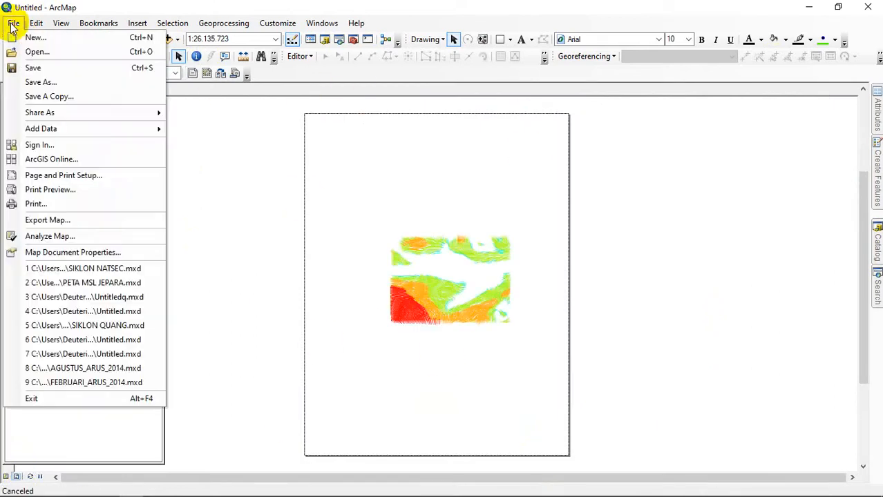
left_click(126, 176)
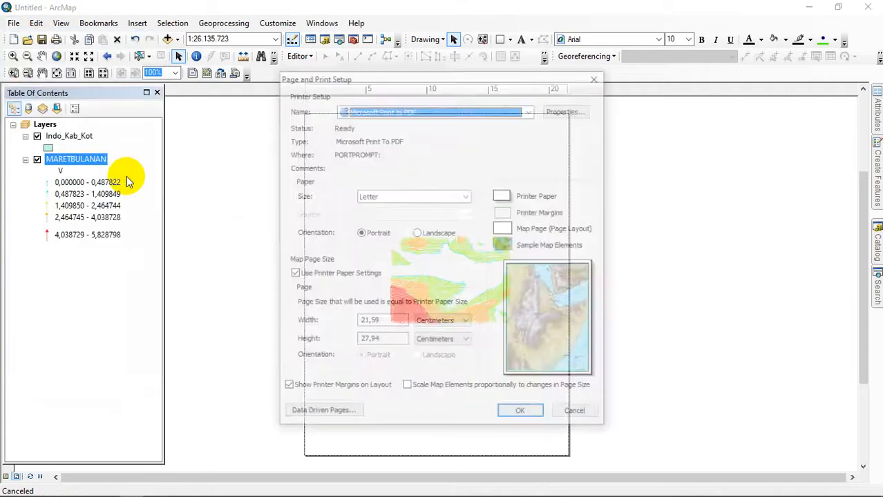
left_click(464, 195)
left_click_drag(467, 230, 469, 206)
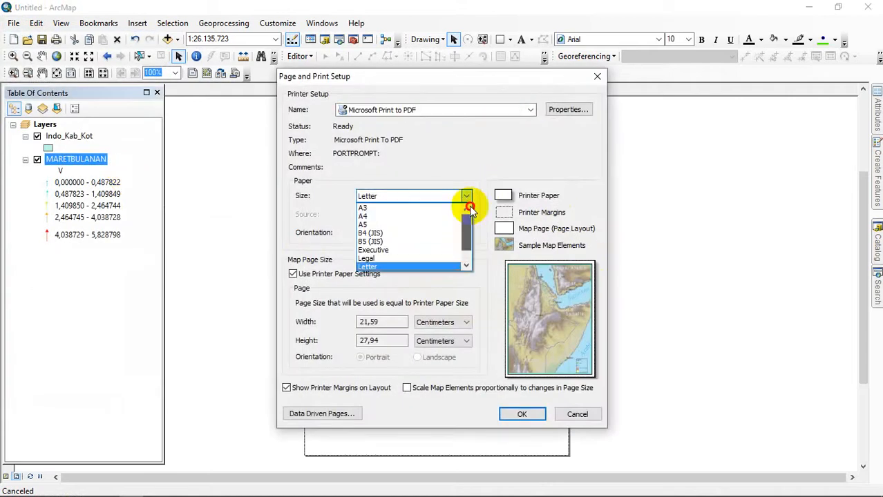
left_click(399, 218)
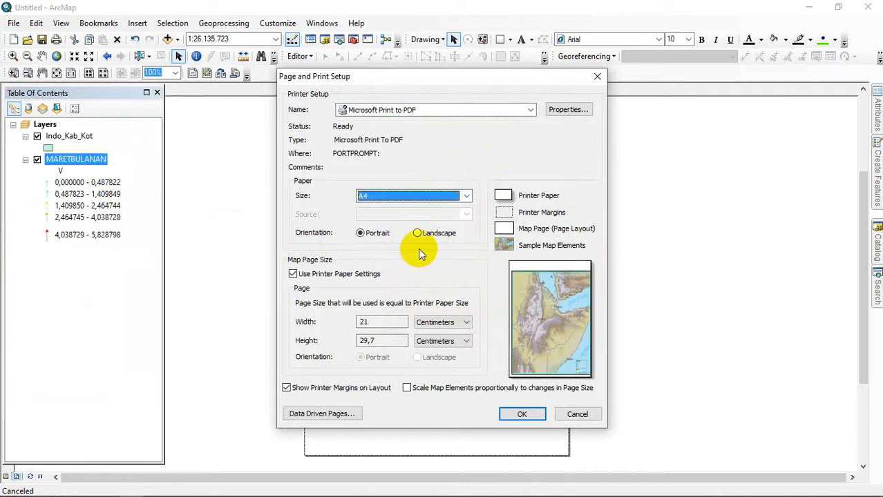
left_click(418, 234)
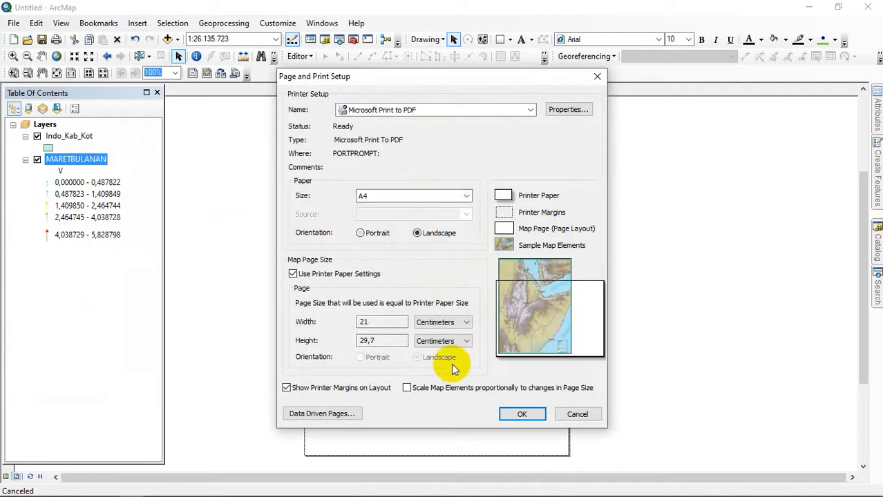
left_click(522, 415)
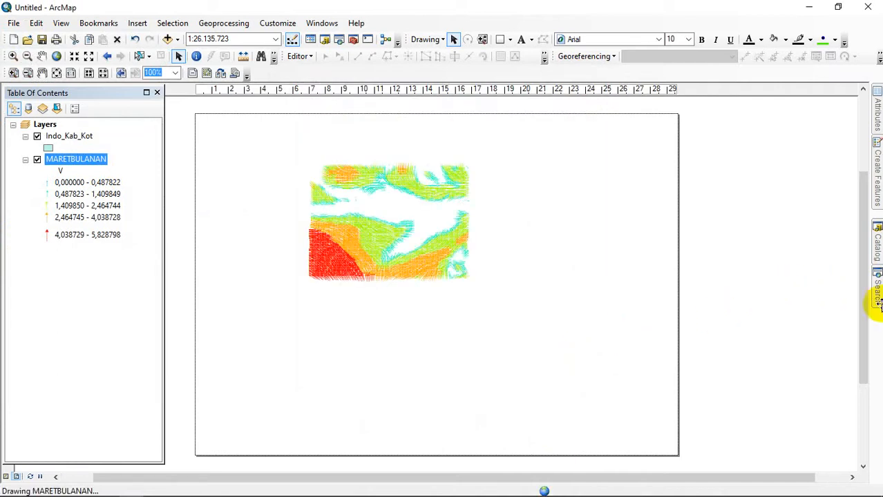
- Hide MARETBULANAN, then move the data frame inside the page and widen it to nearly the full page width
left_click(37, 160)
left_click_drag(861, 233, 861, 205)
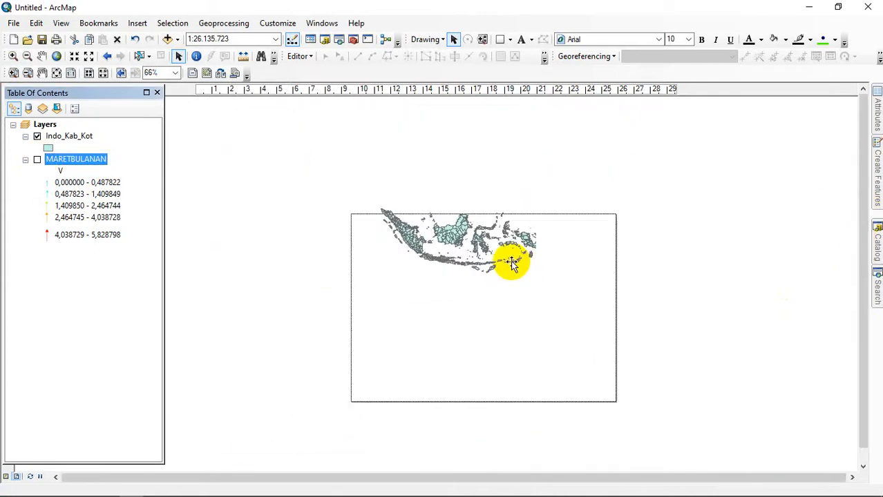
left_click_drag(447, 159, 446, 224)
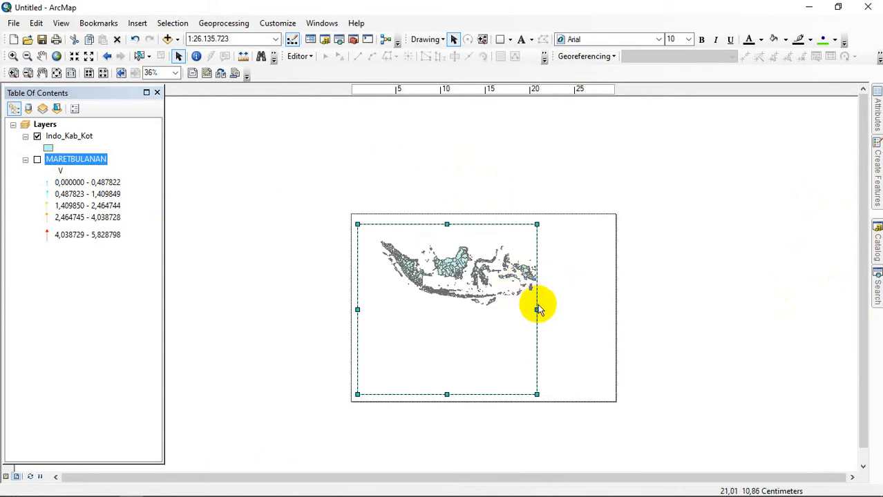
left_click_drag(536, 309, 609, 310)
- Zoom the data frame's map to Java and its surrounding seas, with the MARETBULANAN layer shown again
left_click(12, 56)
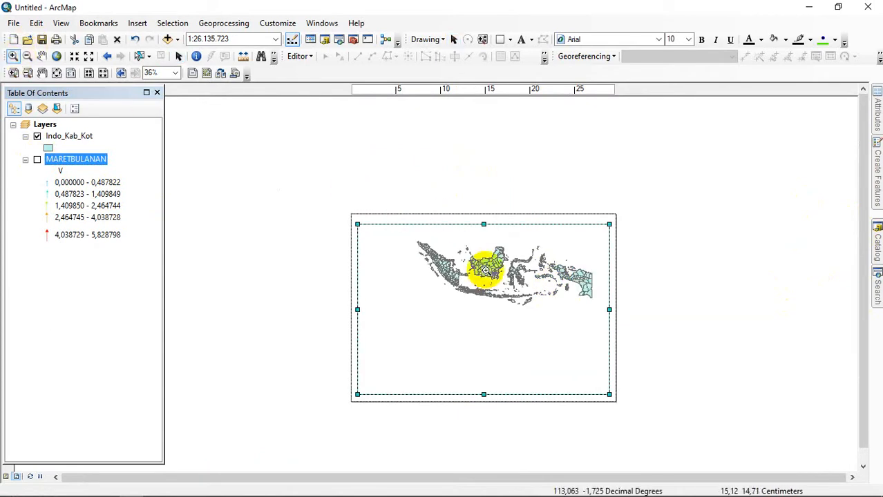
left_click_drag(449, 286, 547, 339)
left_click_drag(395, 241, 503, 330)
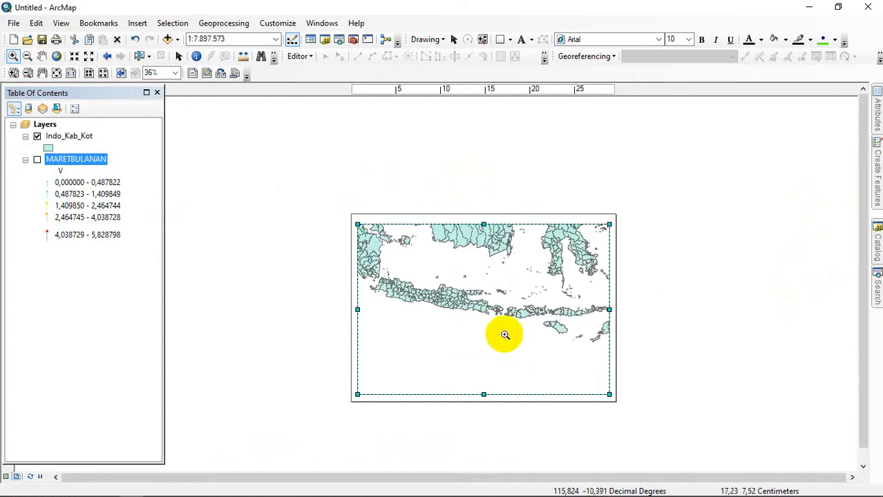
left_click(38, 160)
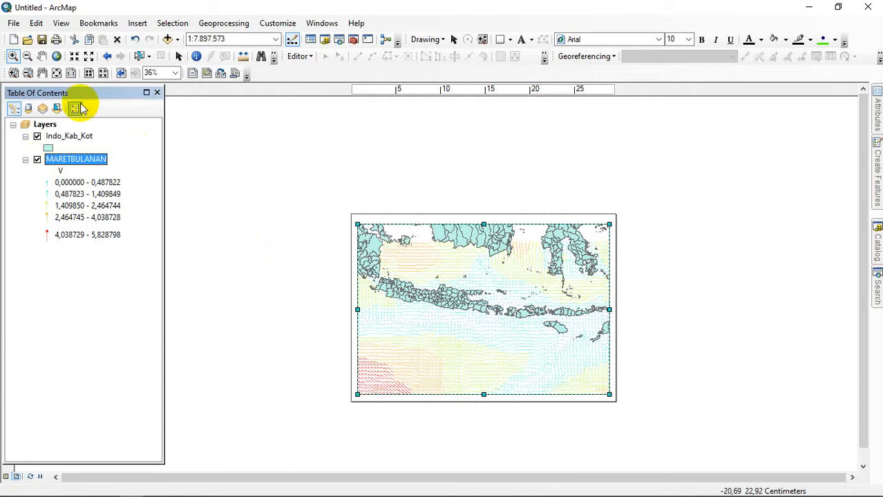
left_click_drag(372, 245, 495, 386)
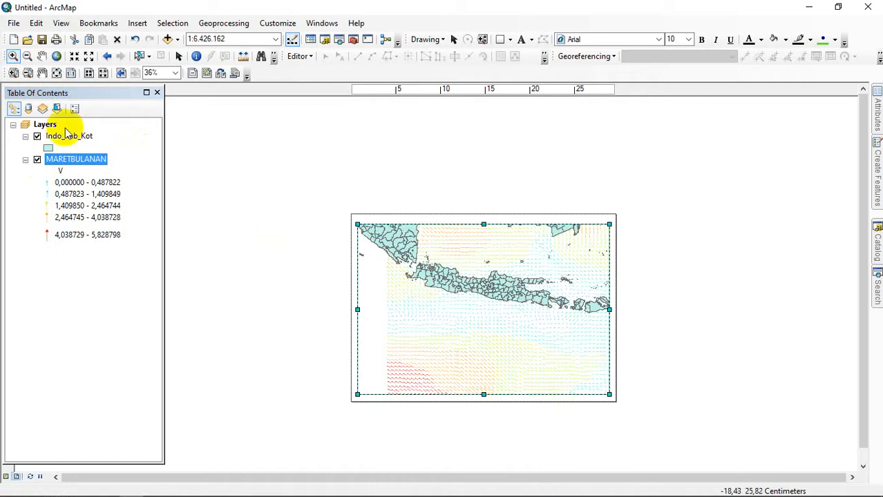
left_click(42, 56)
left_click_drag(507, 308, 475, 308)
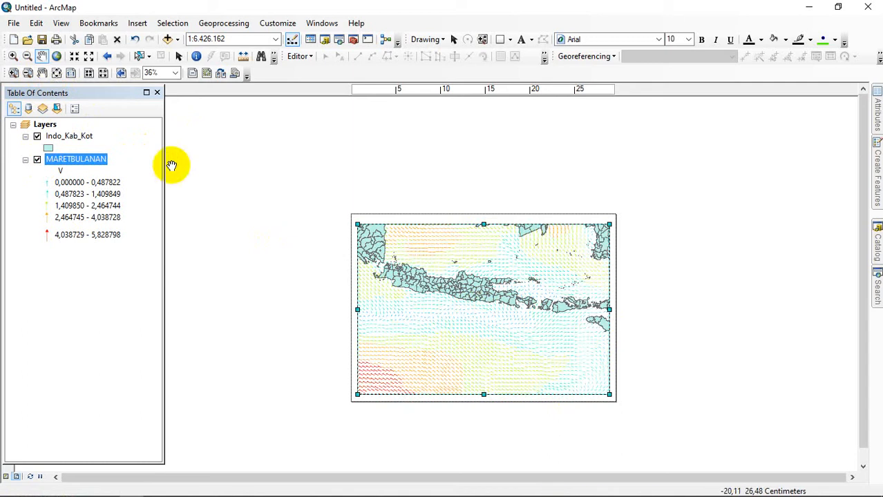
- Add a graticule to the data frame with the wizard's default settings, including a simple border and fixed grid
left_click(179, 56)
scroll(653, 255, "up", 1)
scroll(652, 255, "down", 2)
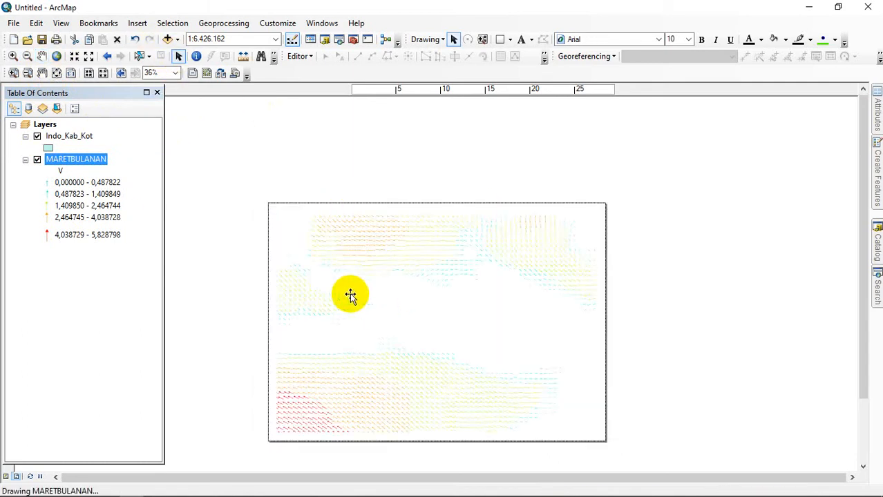
right_click(411, 301)
left_click(481, 294)
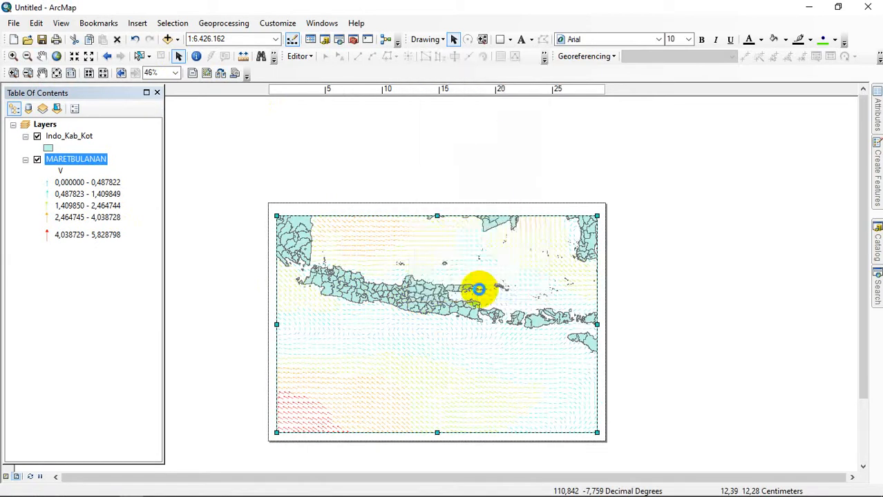
left_click(540, 138)
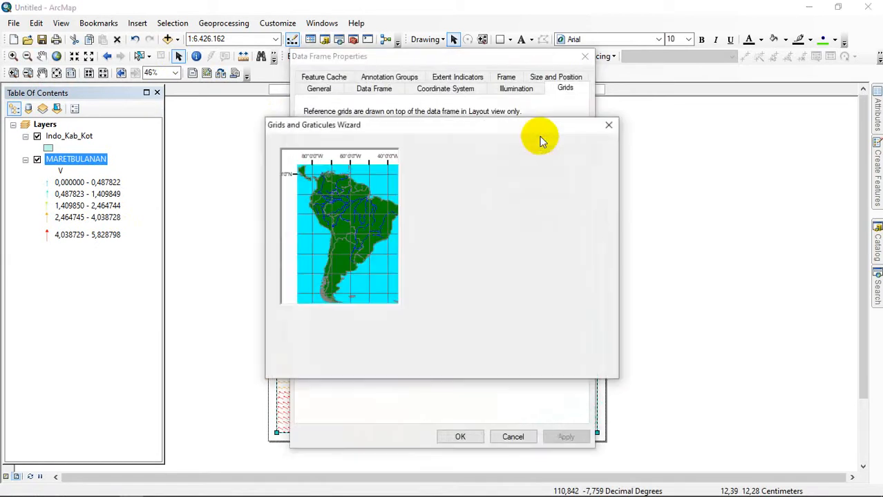
left_click(529, 367)
left_click(531, 368)
left_click(531, 368)
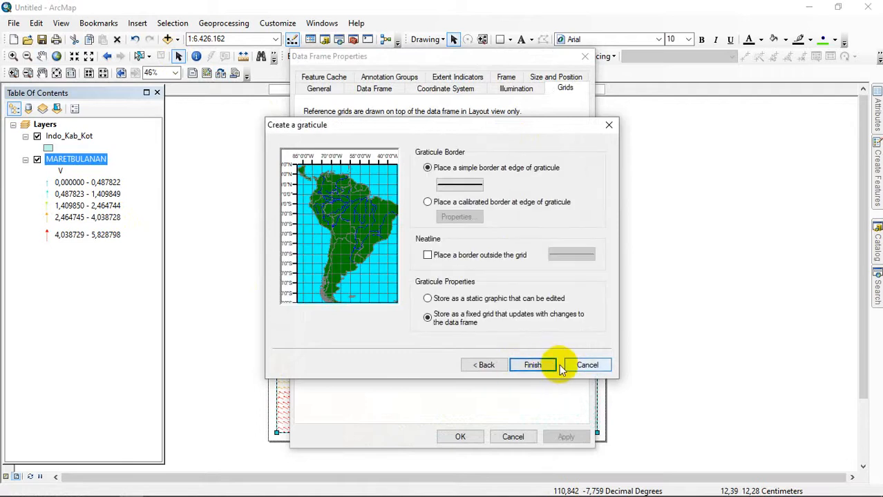
left_click(549, 364)
- Make the graticule's left and right labels vertical and format the labels in bold at size 12
left_click(557, 196)
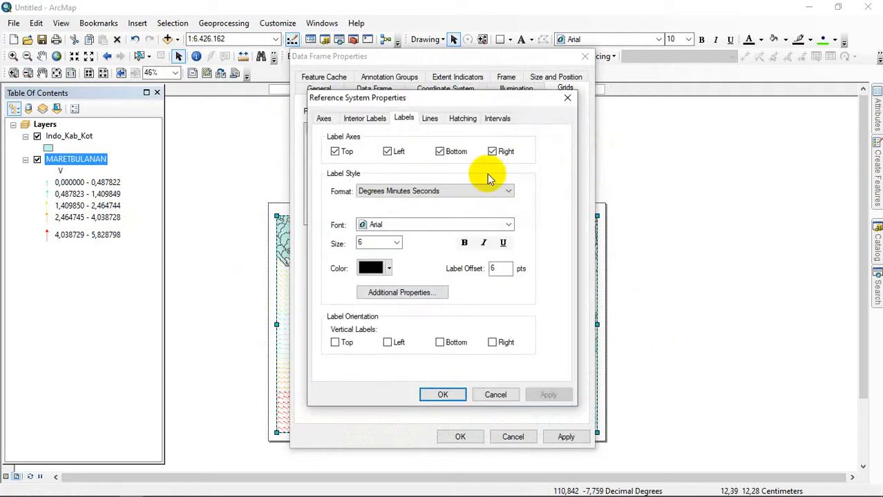
left_click(388, 343)
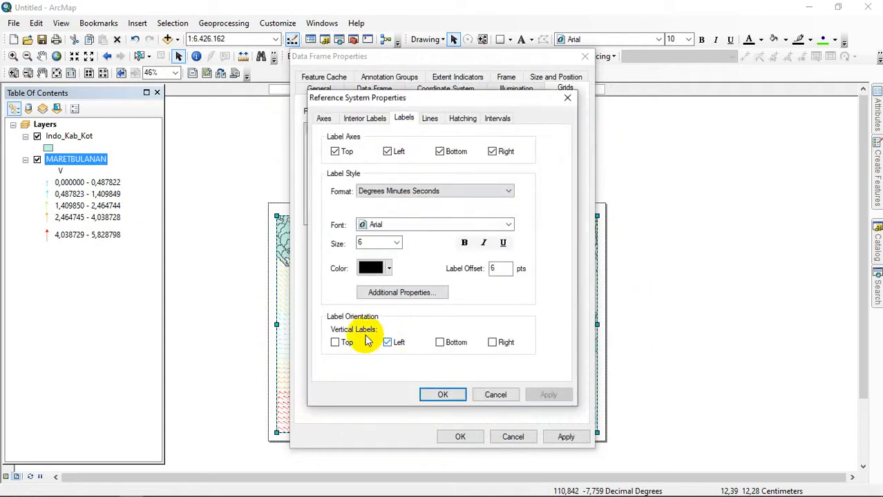
left_click(492, 344)
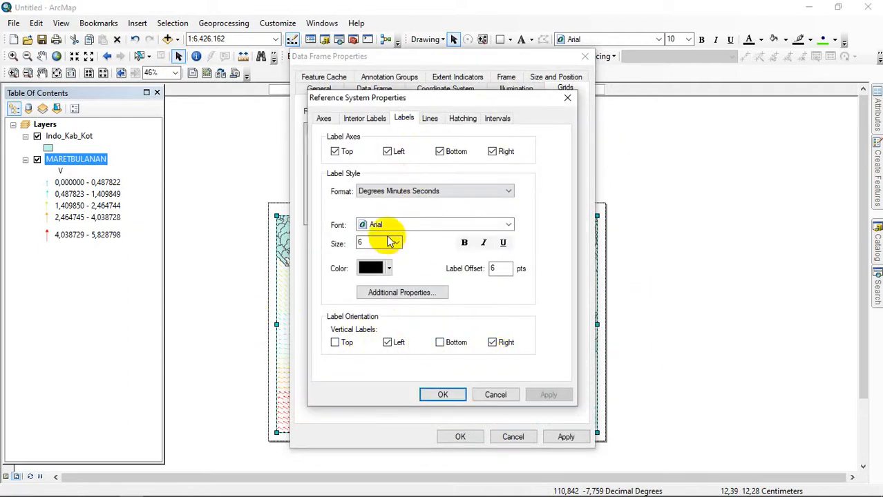
left_click(395, 243)
left_click(373, 304)
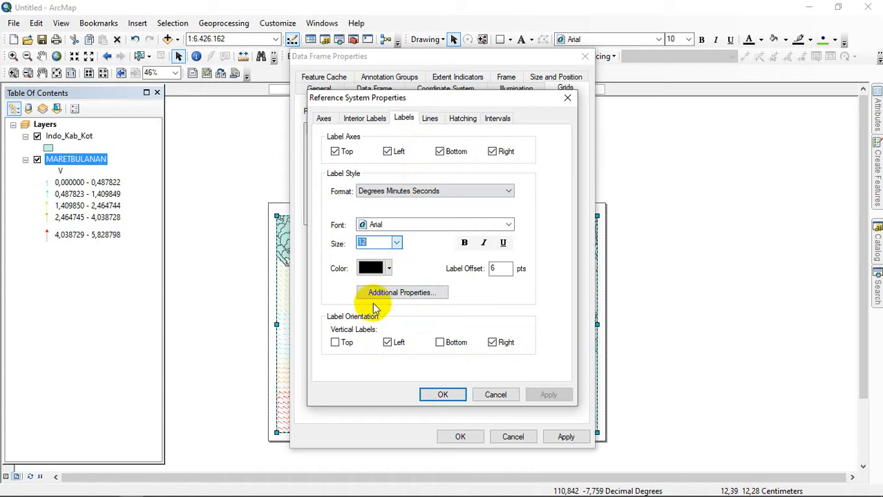
left_click(465, 245)
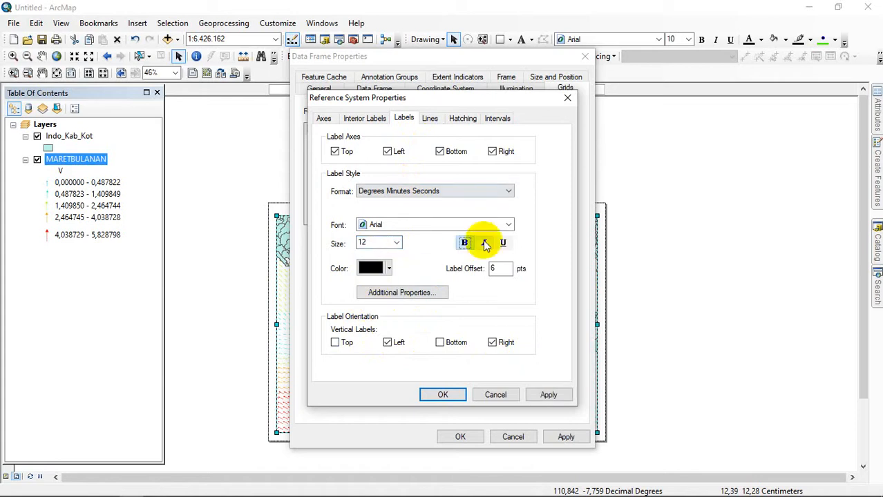
left_click(445, 399)
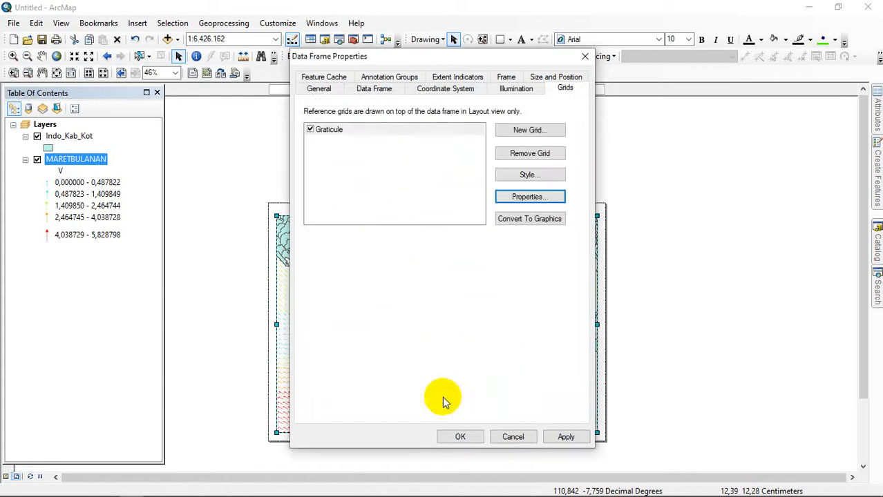
left_click(461, 437)
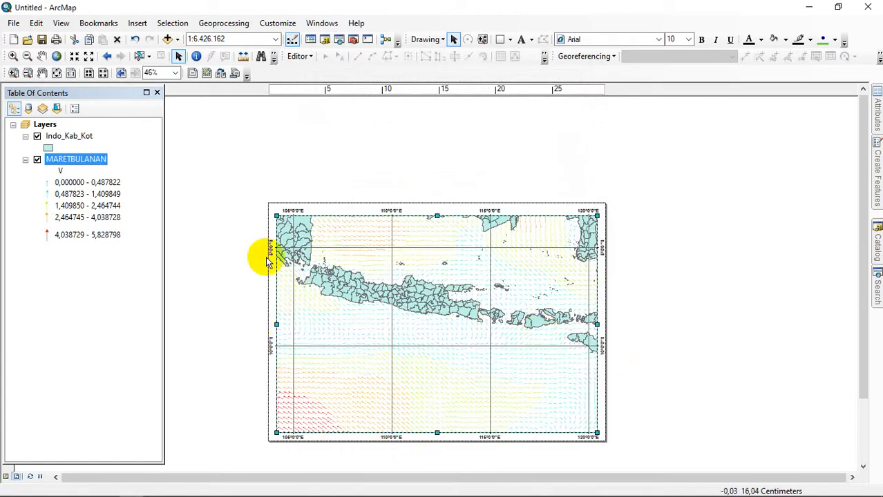
- Set the graticule label size to 14 and pull the data frame's left and bottom edges slightly inward
left_click_drag(281, 326, 279, 325)
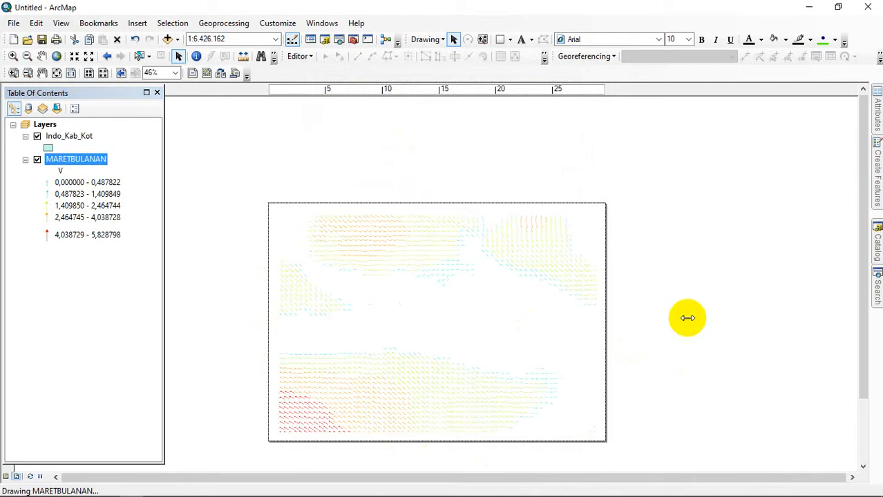
right_click(426, 285)
left_click(476, 277)
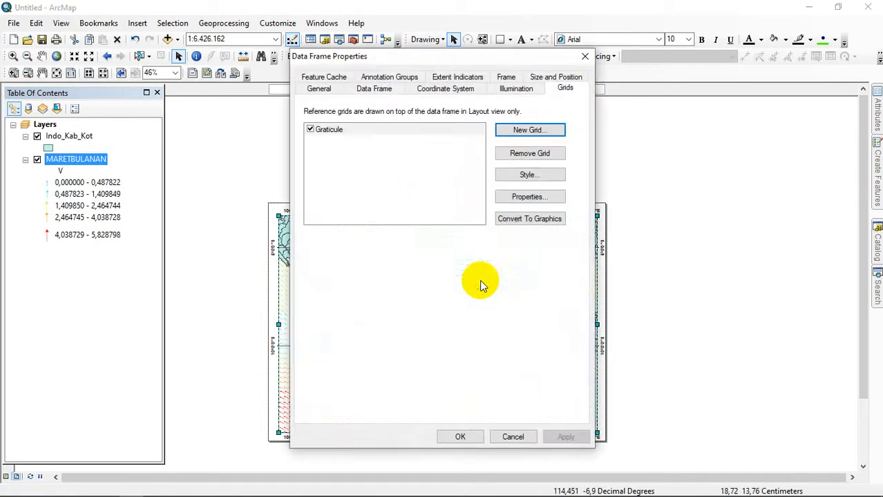
left_click(527, 196)
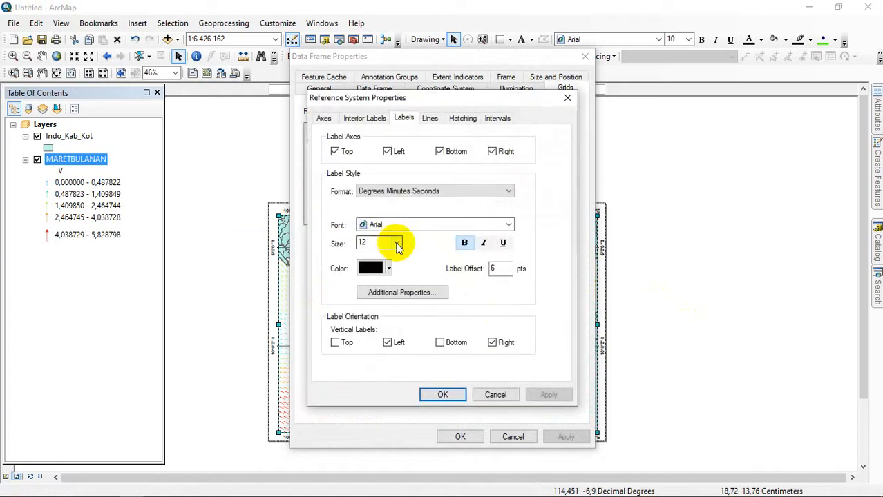
left_click(396, 242)
left_click(378, 273)
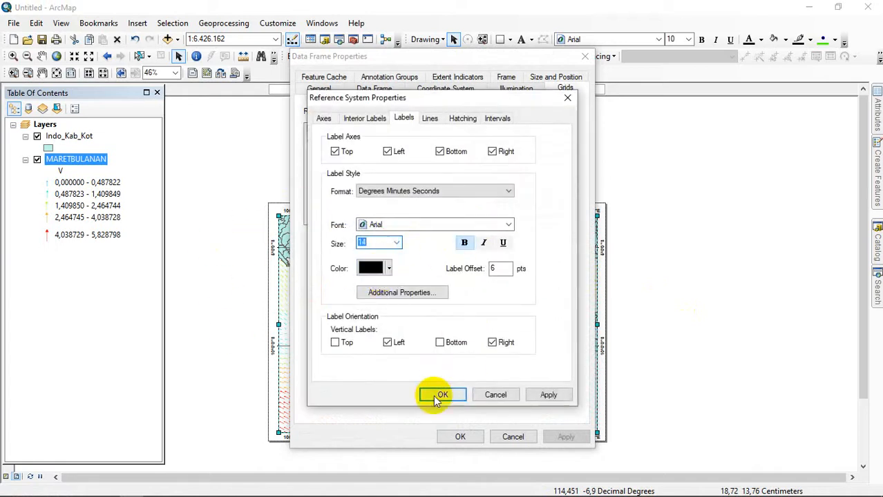
left_click(440, 394)
left_click(449, 437)
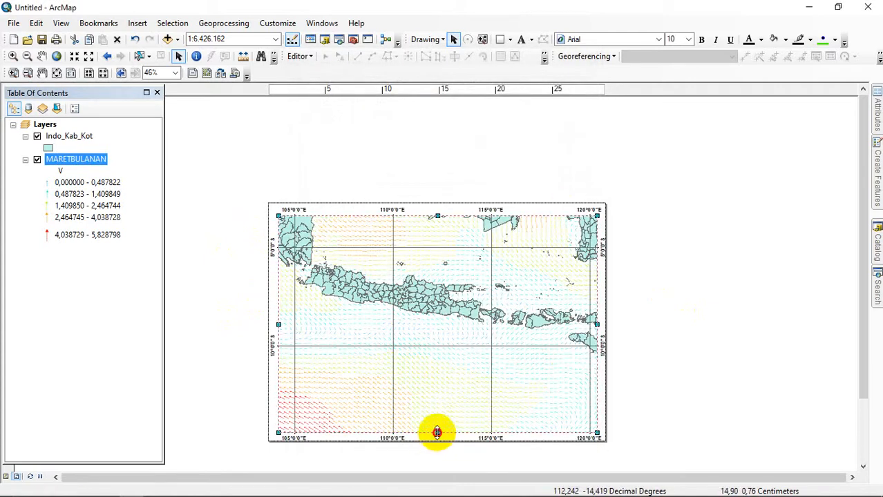
left_click_drag(437, 433, 438, 431)
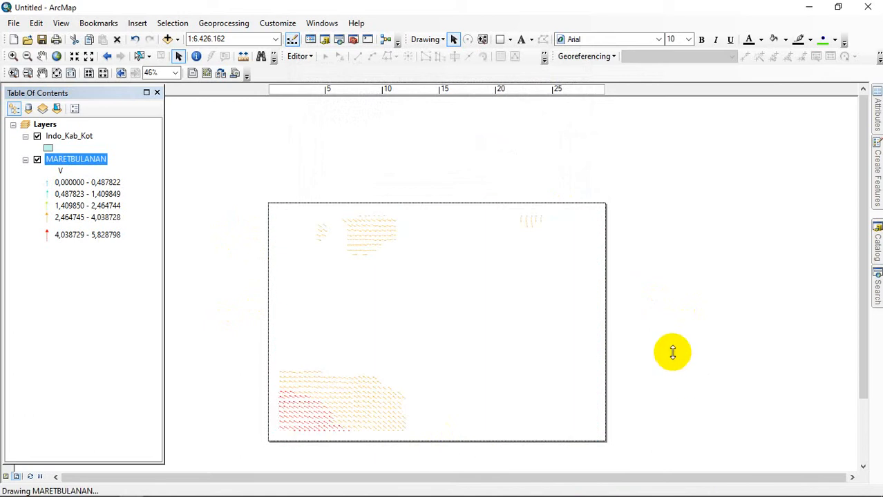
- Symbolize the Indo_Kab_Kot layer with the Green fill preset and a dark gray outline of width 1
left_click(49, 149)
left_click(304, 165)
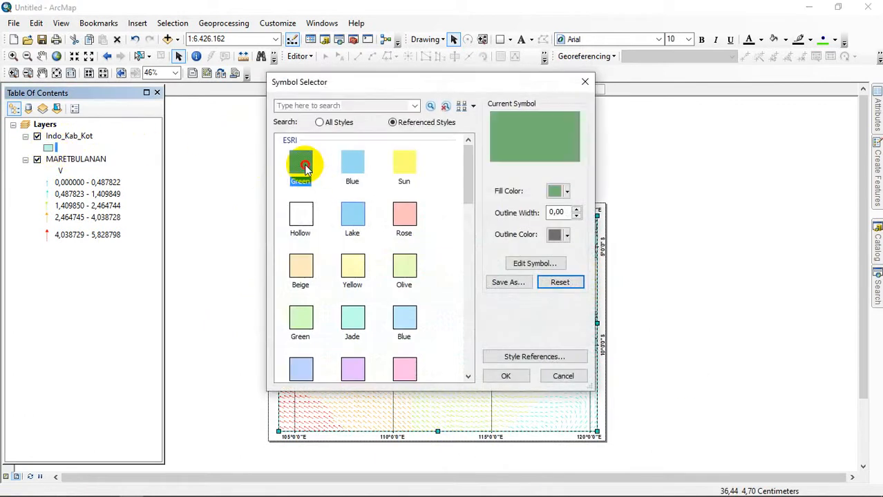
left_click(560, 236)
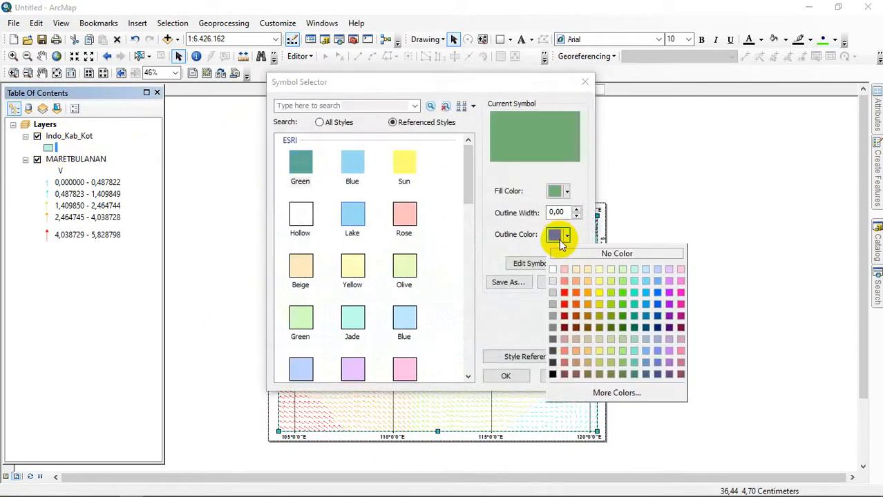
left_click(553, 353)
left_click(510, 375)
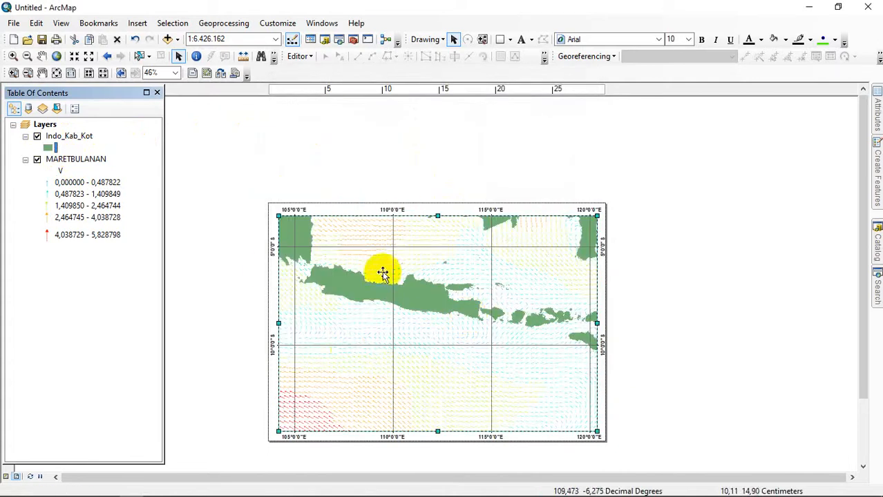
left_click(48, 148)
left_click(576, 208)
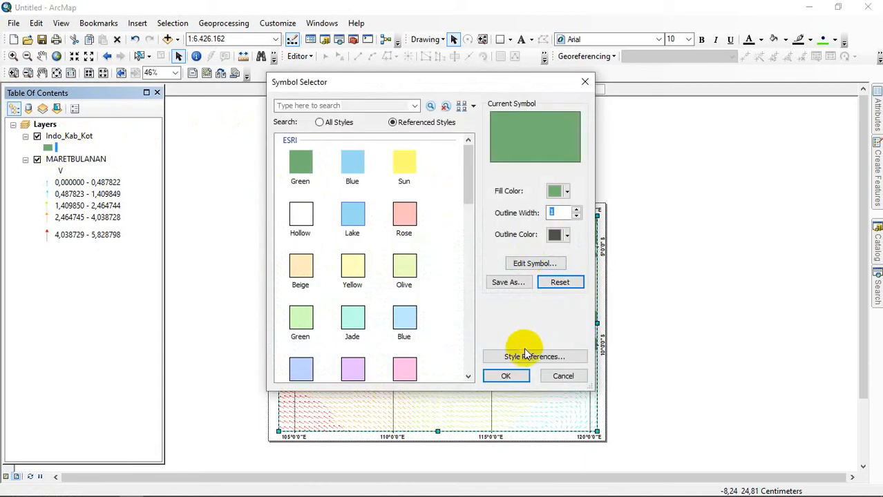
left_click(505, 375)
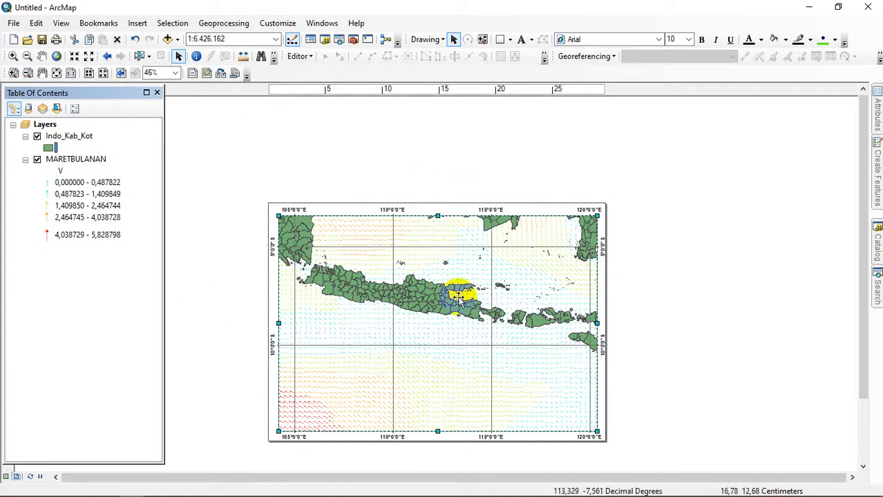
left_click(98, 23)
left_click(137, 23)
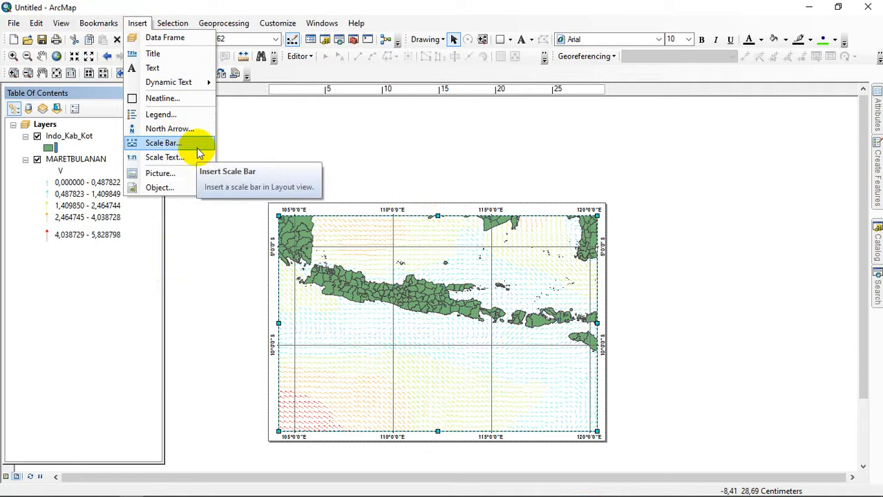
left_click(632, 297)
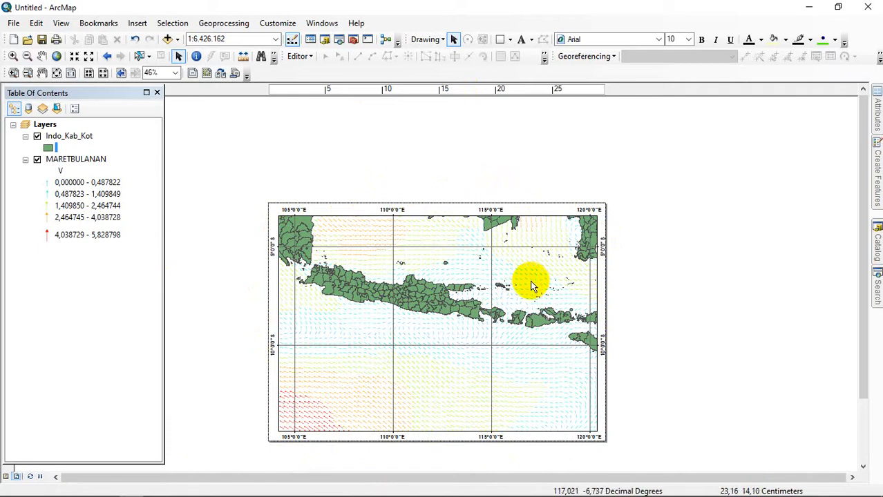
- Add the Oceans basemap to the map
left_click(177, 40)
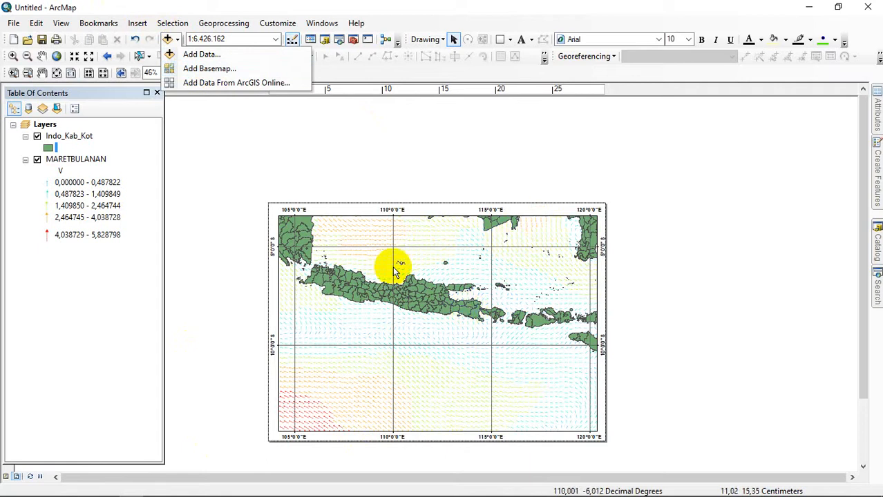
left_click(216, 70)
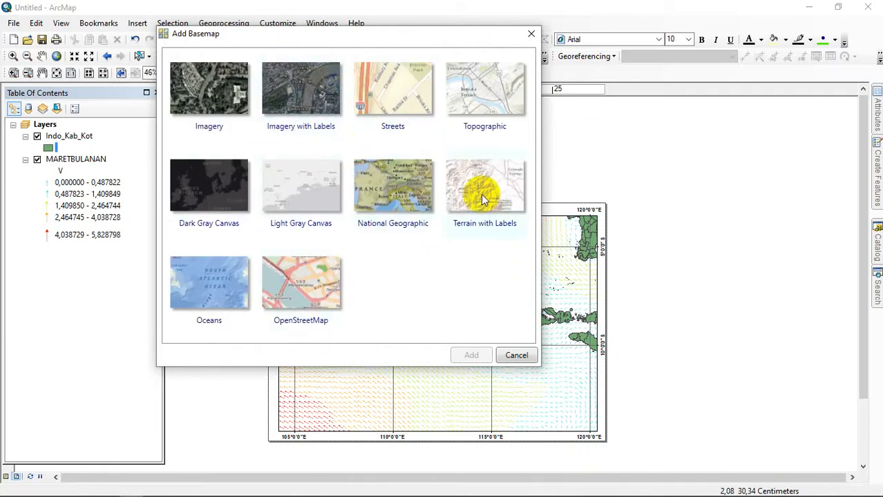
left_click(213, 106)
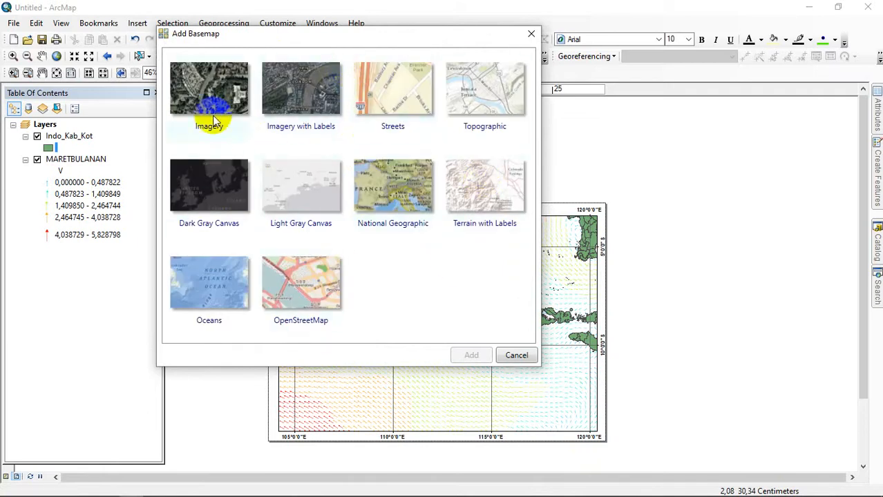
left_click(200, 297)
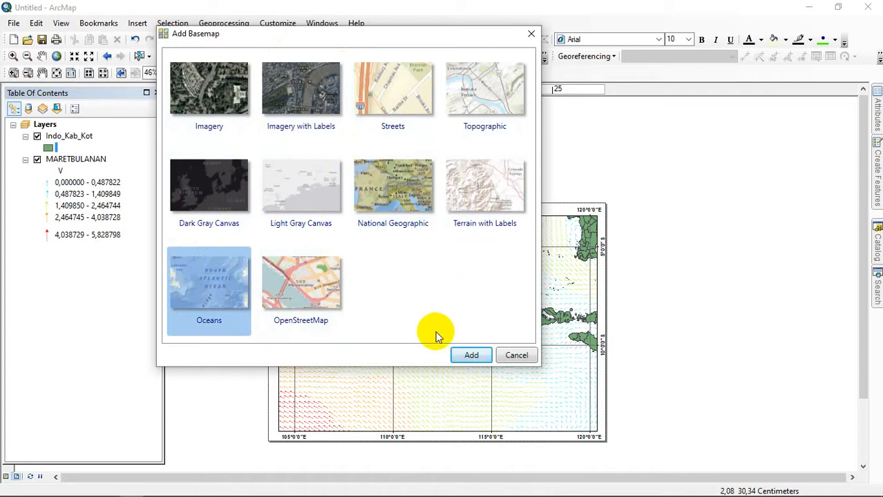
left_click(473, 358)
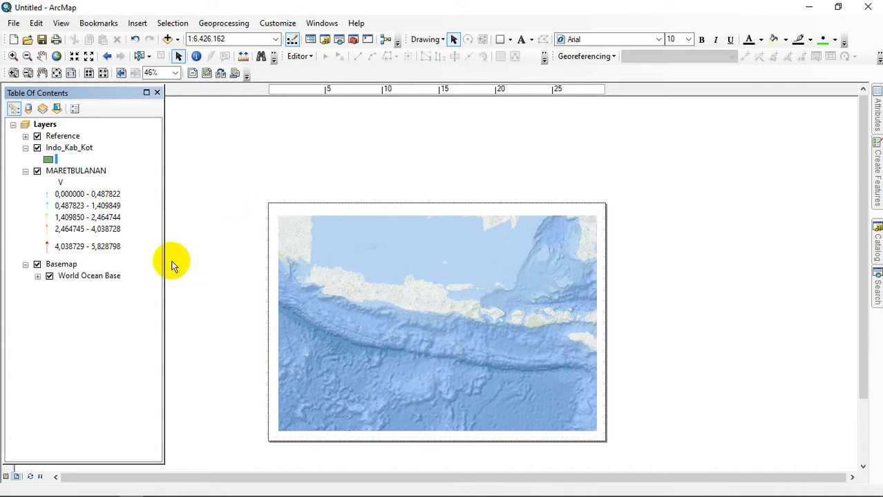
- Remove the Basemap and Reference layers from the map
right_click(67, 268)
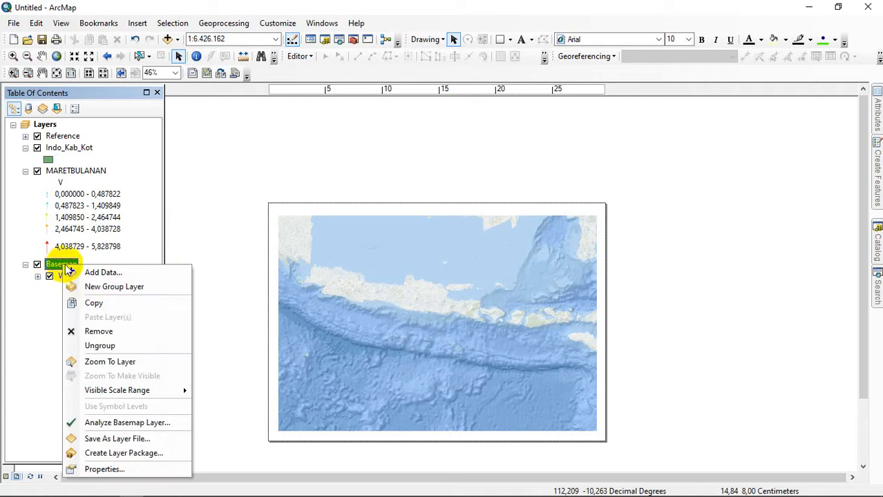
left_click(100, 331)
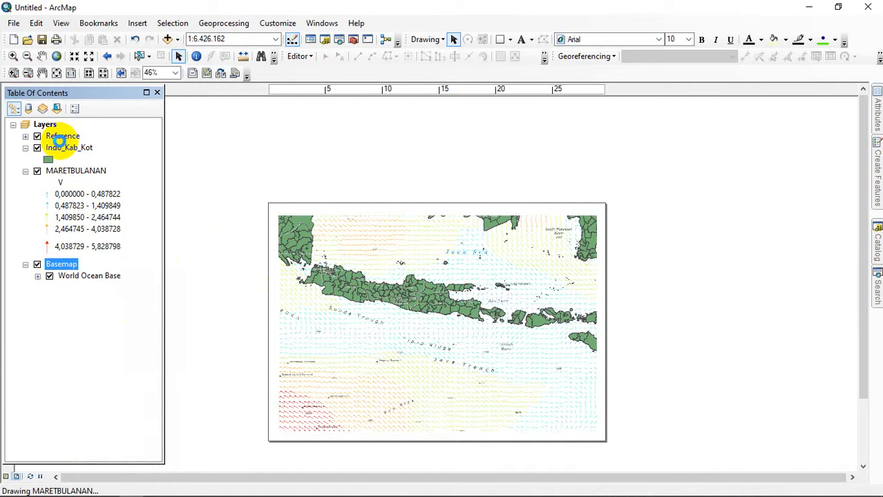
left_click(61, 136)
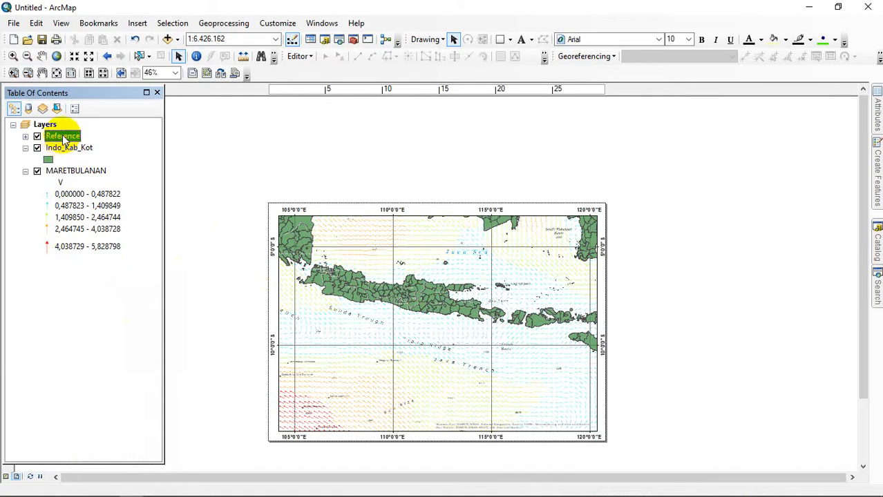
right_click(61, 136)
left_click(112, 198)
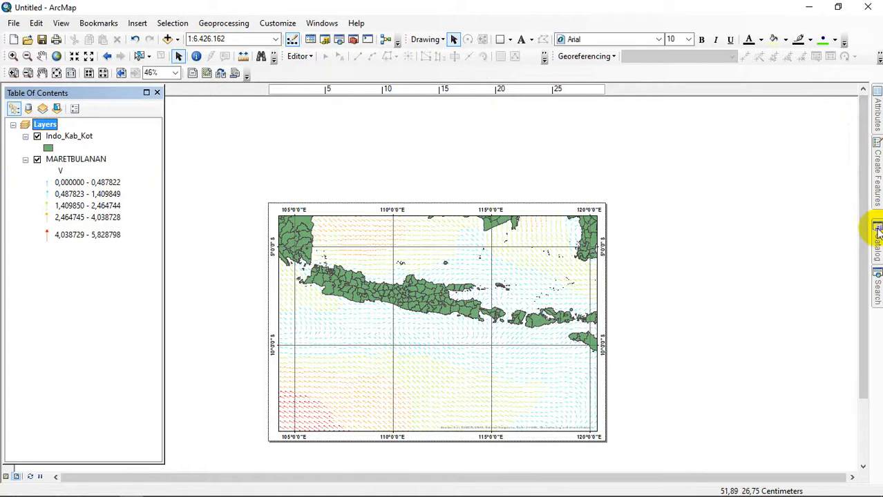
- Set up a new shapefile in the Downloads folder, named Batas, with the Polygon feature type
mouse_move(877, 232)
scroll(781, 283, "down", 5)
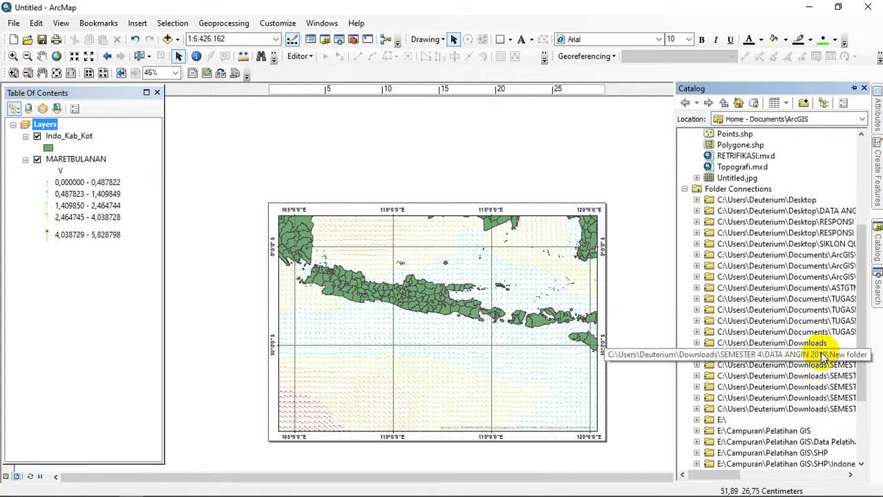
left_click(804, 344)
right_click(803, 345)
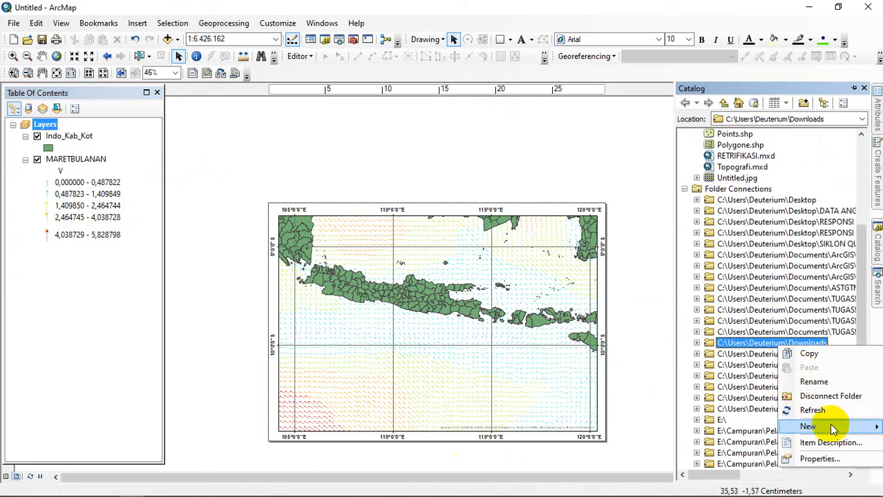
mouse_move(829, 424)
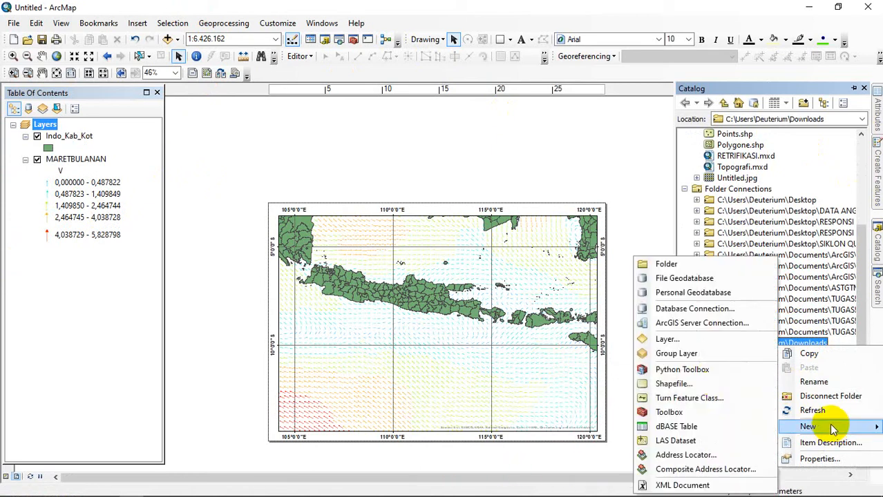
left_click(680, 384)
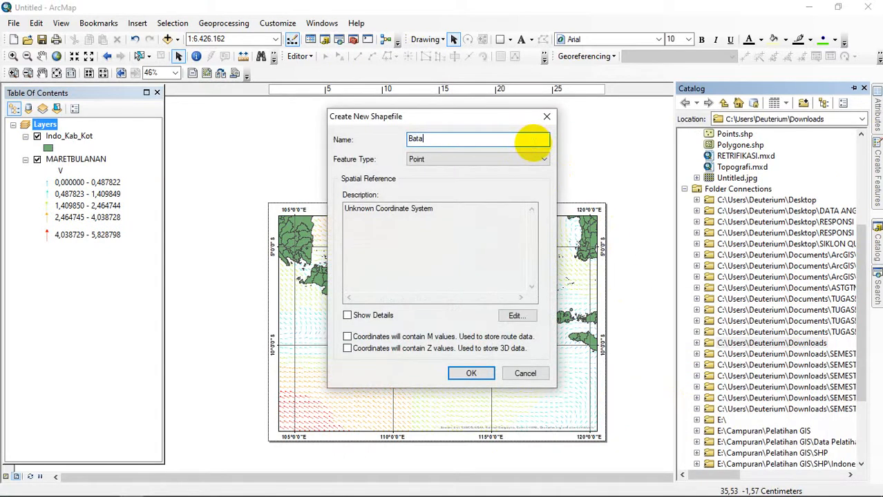
left_click(528, 157)
left_click(455, 185)
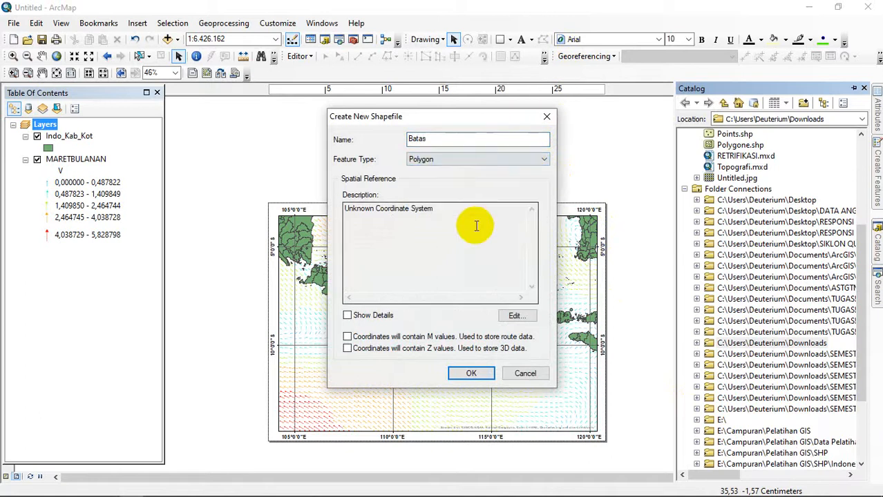
- Assign the WGS 1984 coordinate system to the new shapefile and create it
left_click(516, 316)
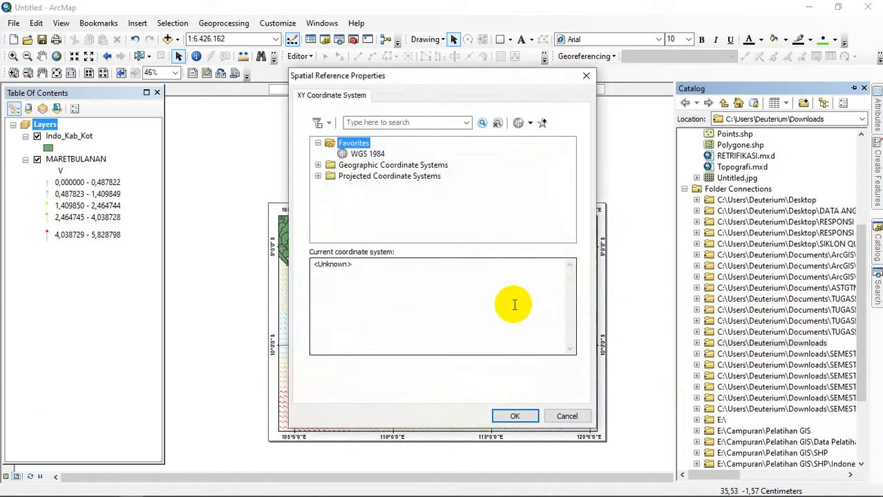
left_click(378, 154)
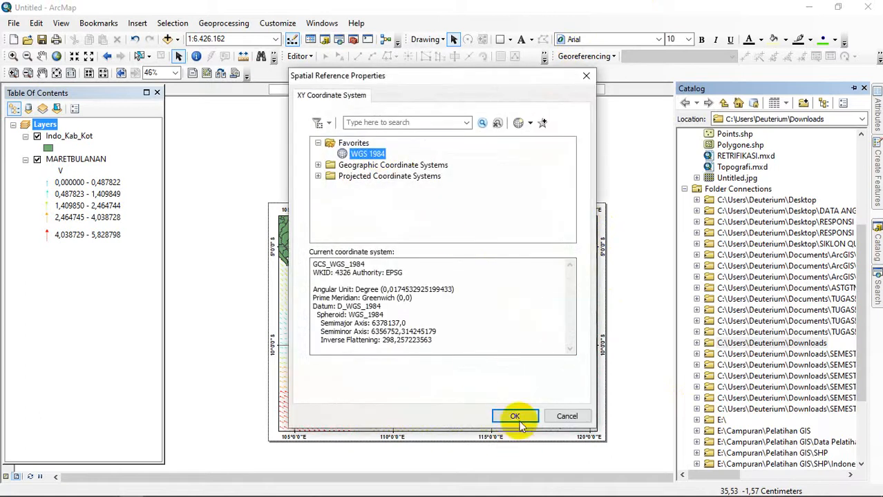
left_click(514, 416)
left_click(471, 374)
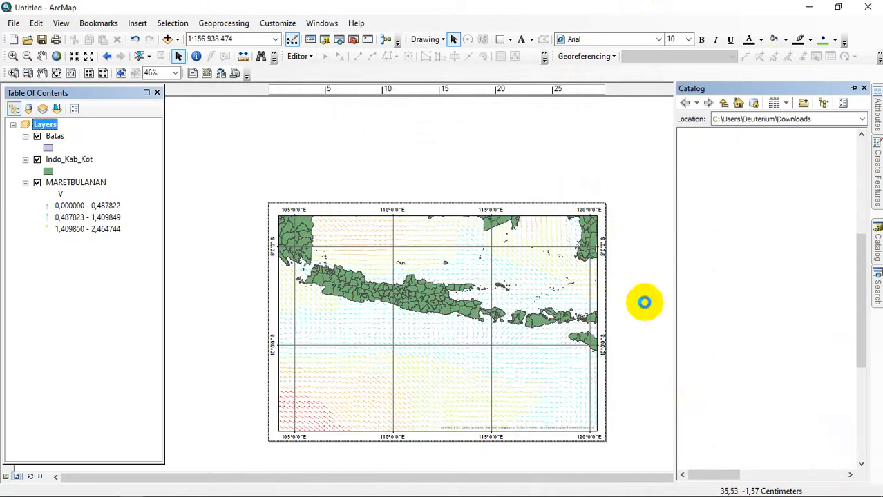
- Move the Batas layer below MARETBULANAN in the layer order
left_click(853, 89)
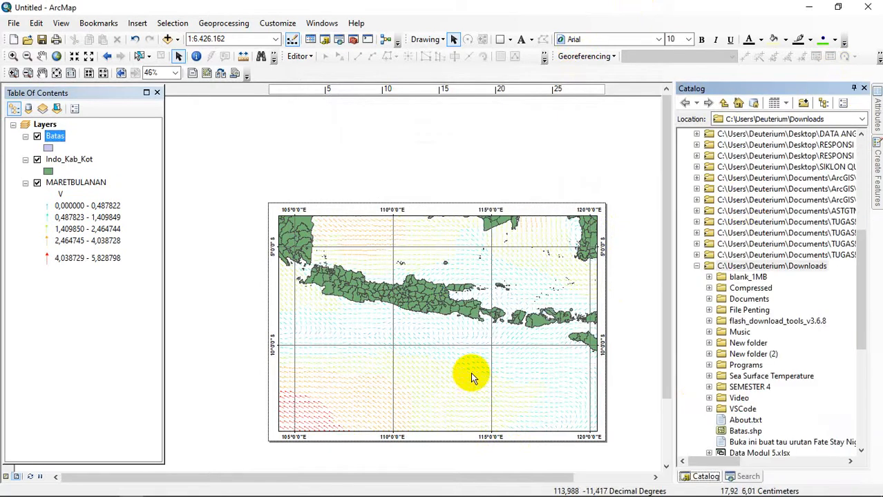
left_click(855, 89)
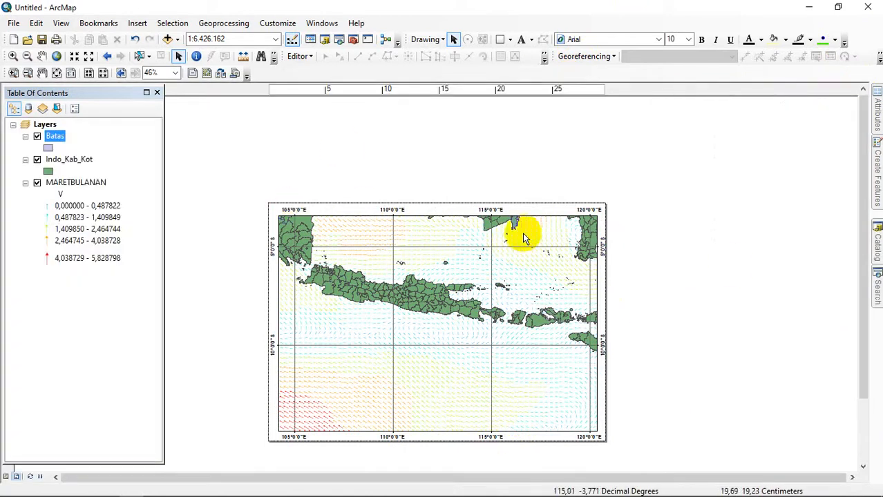
left_click(72, 133)
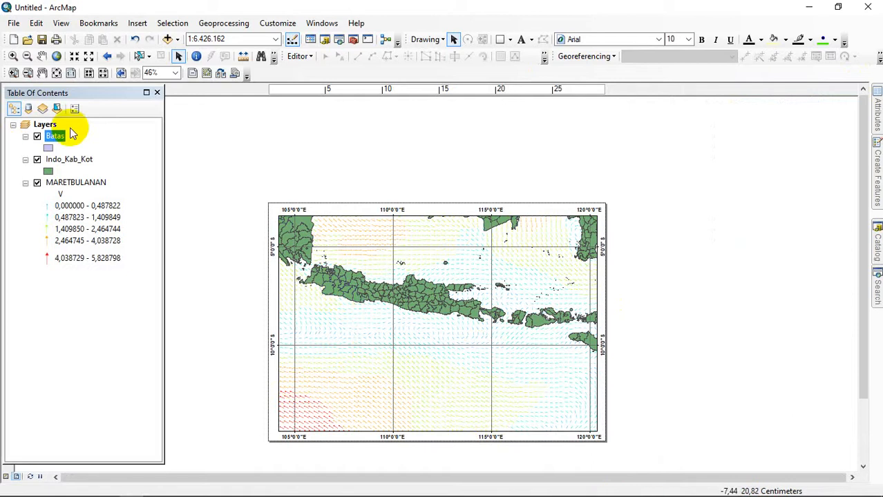
left_click_drag(60, 140, 72, 275)
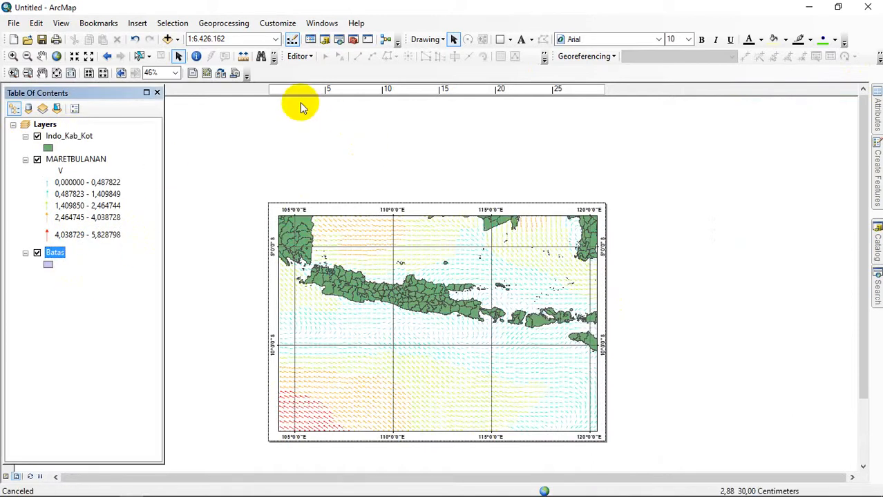
- Start an edit session on the Batas layer
left_click(299, 56)
left_click(305, 56)
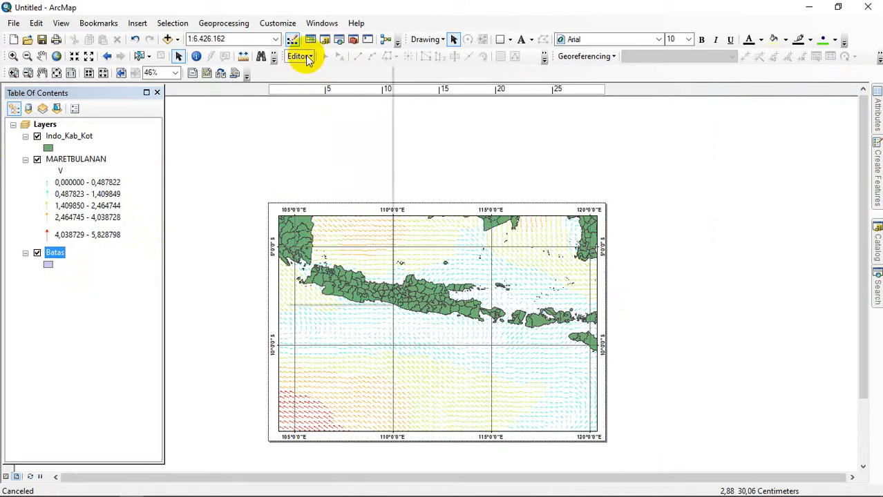
left_click(305, 56)
left_click(325, 71)
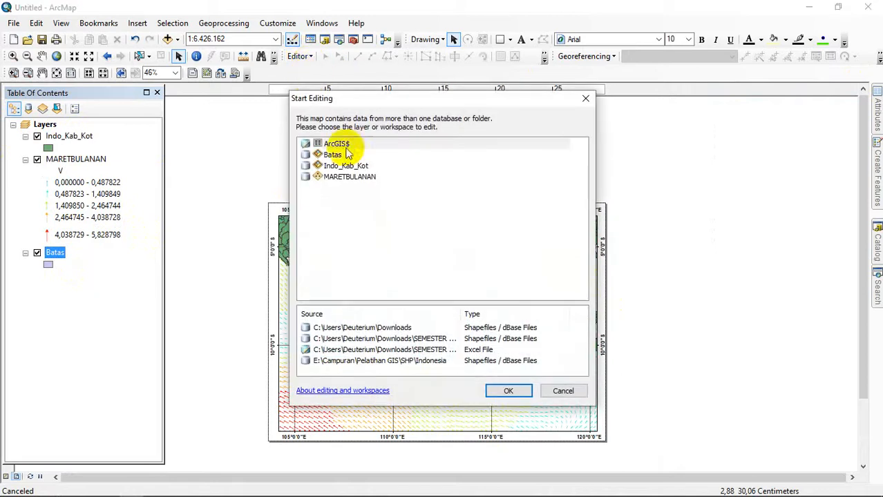
left_click(334, 155)
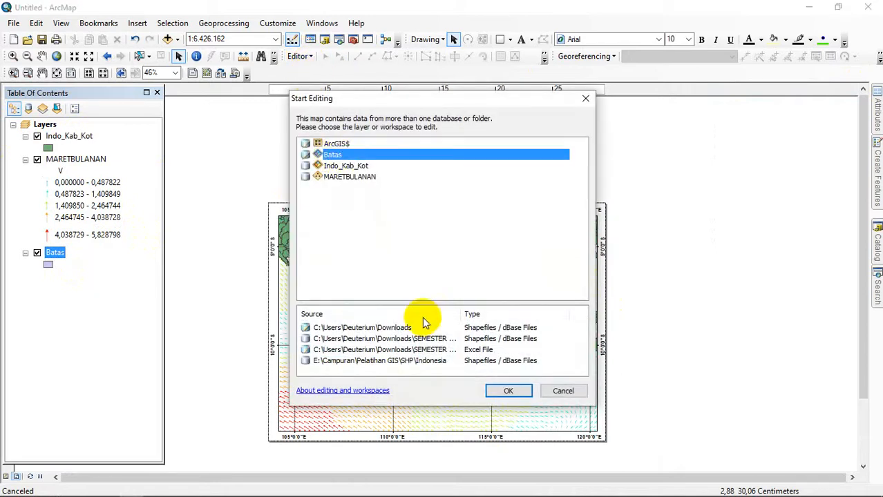
left_click(509, 391)
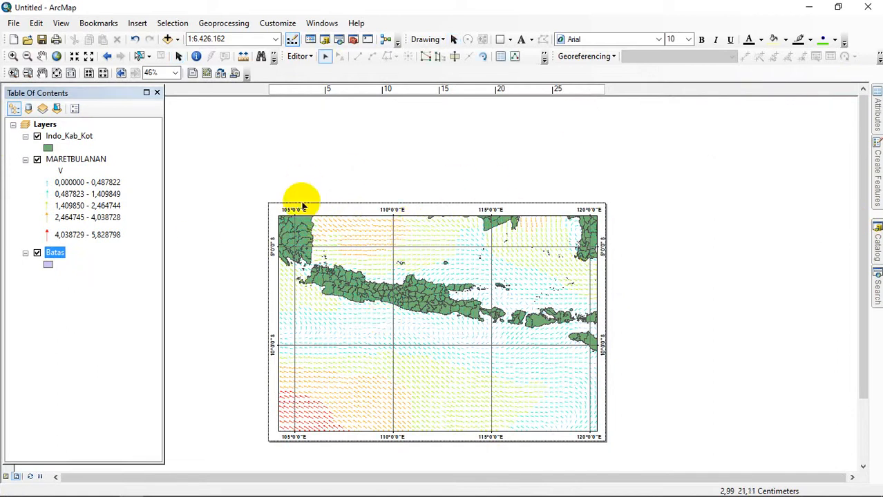
- Draw a Batas polygon tracing the four corners of the map frame, about 16.1 by 10.9 degrees
left_click(877, 192)
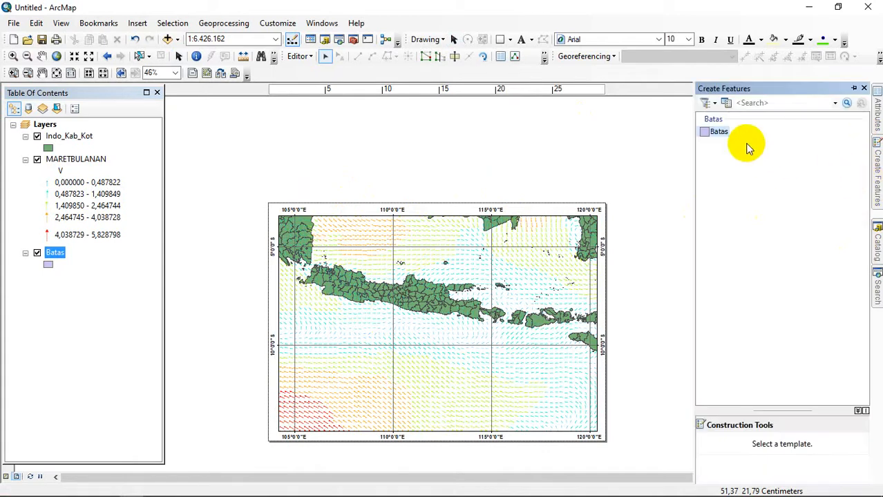
left_click(719, 132)
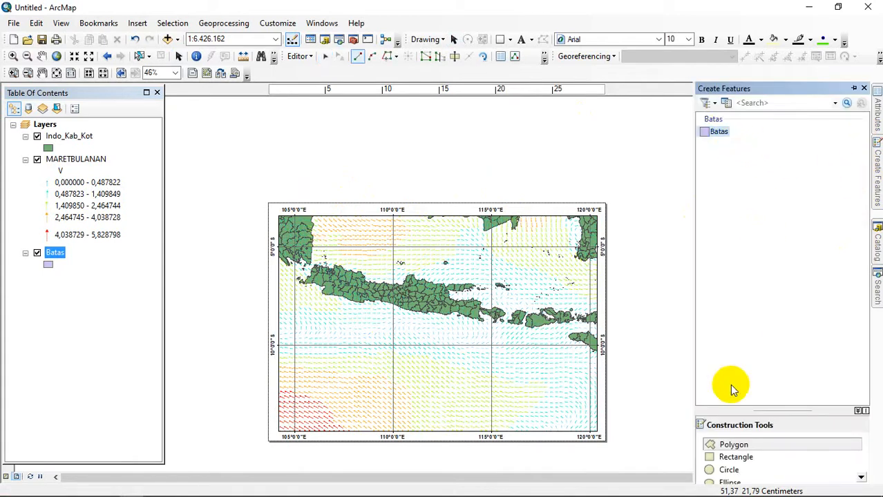
left_click(735, 446)
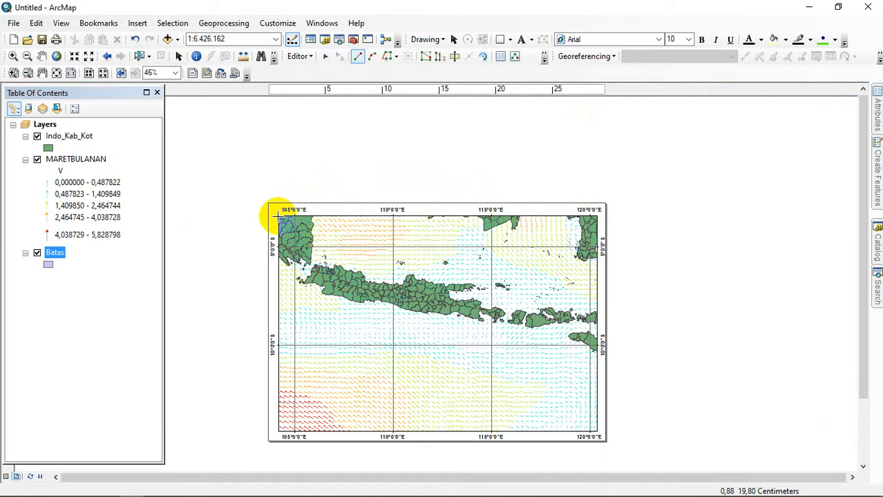
left_click(278, 217)
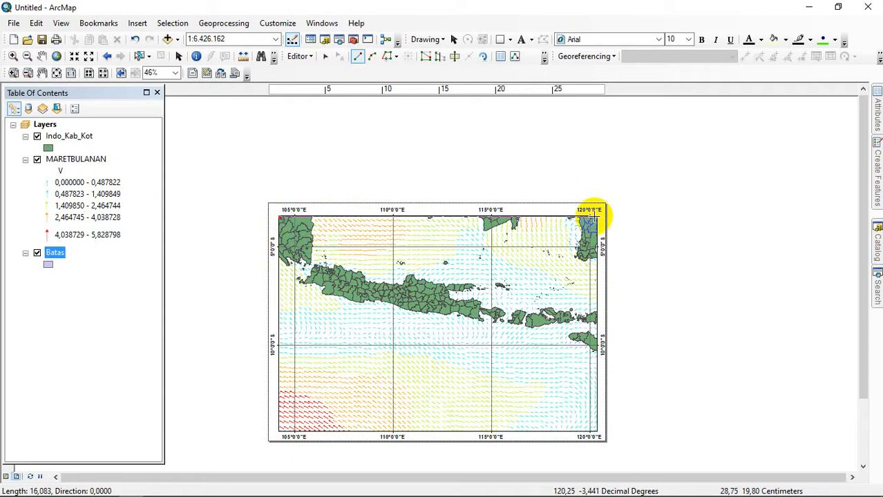
left_click(596, 215)
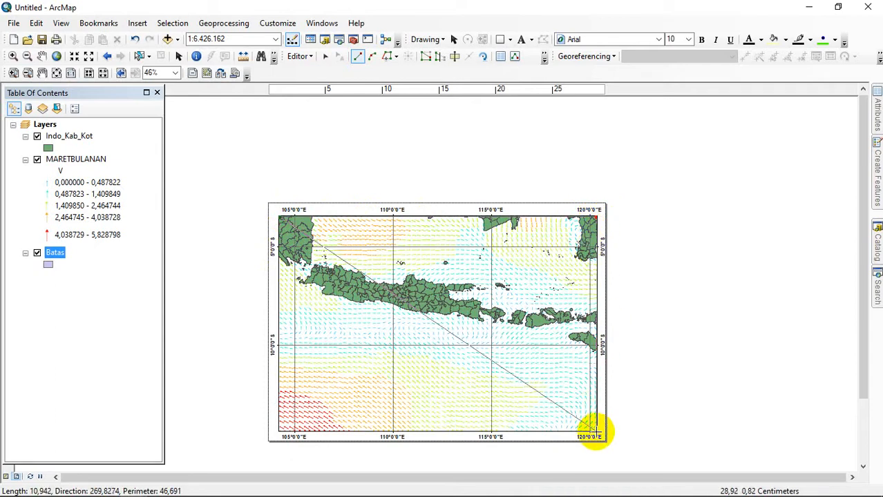
left_click(595, 432)
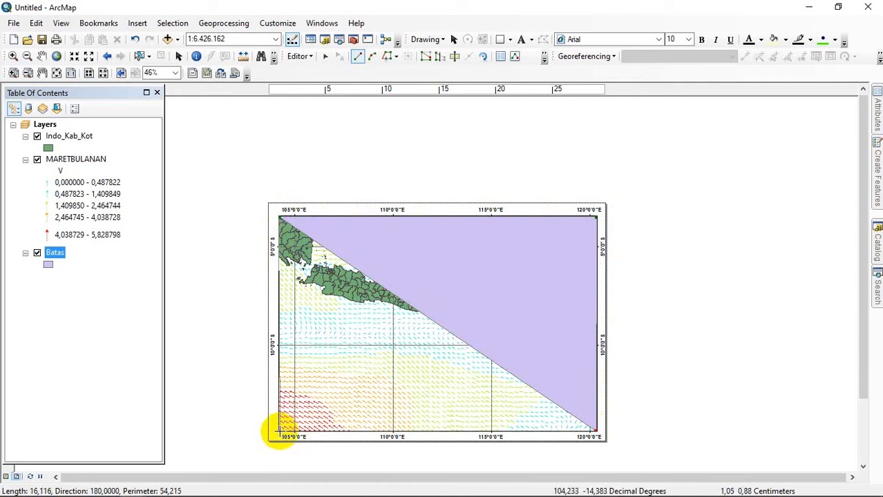
left_click(278, 428)
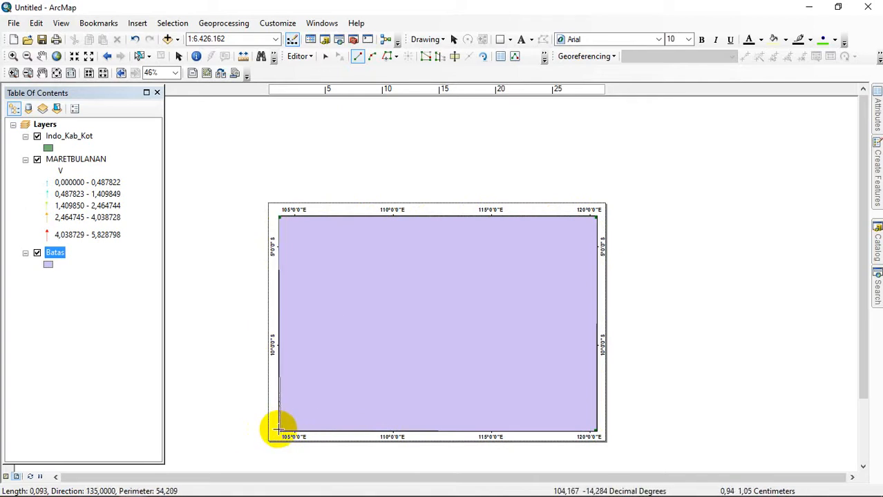
double_click(279, 430)
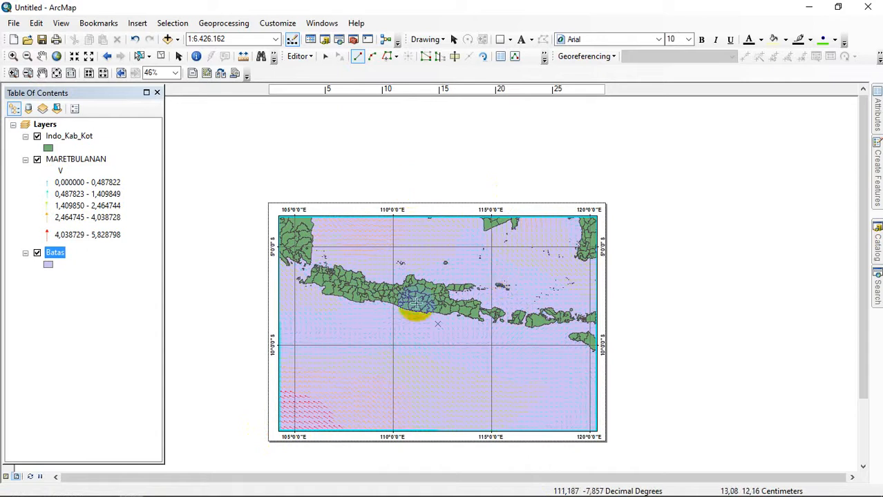
- Save the edits to the Batas layer and end the edit session
left_click(301, 57)
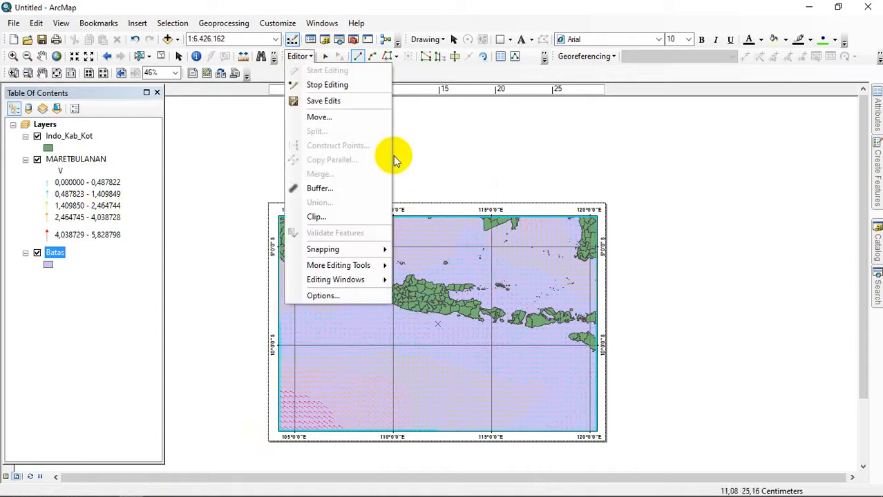
left_click(345, 104)
left_click(304, 56)
left_click(317, 85)
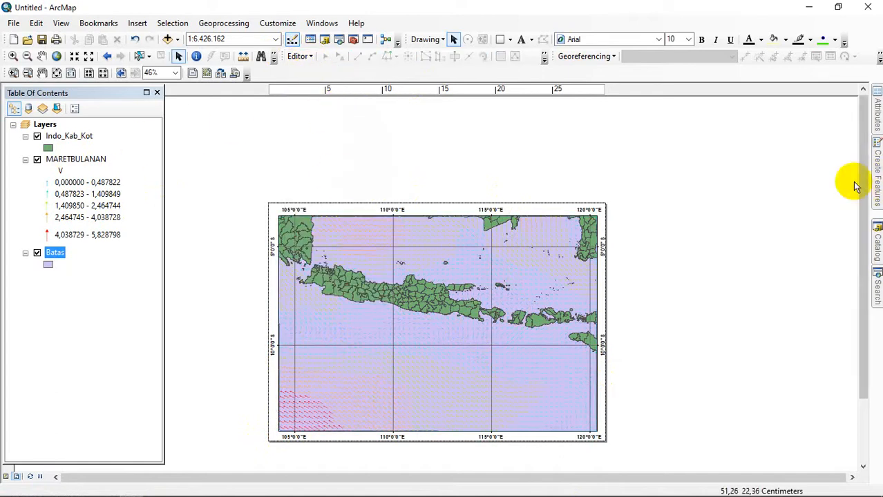
- Find the Topo to Raster tool by searching "topo to raster" and add MARETBULANAN as its input feature data
left_click(876, 289)
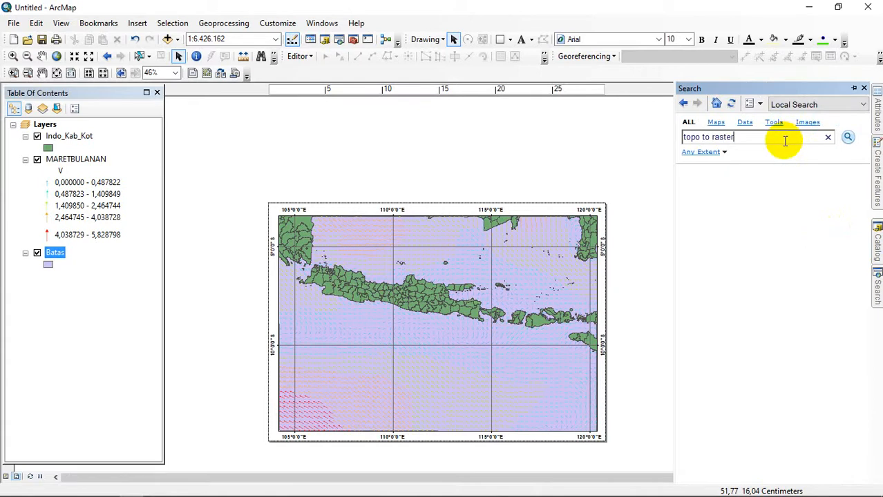
key("Return")
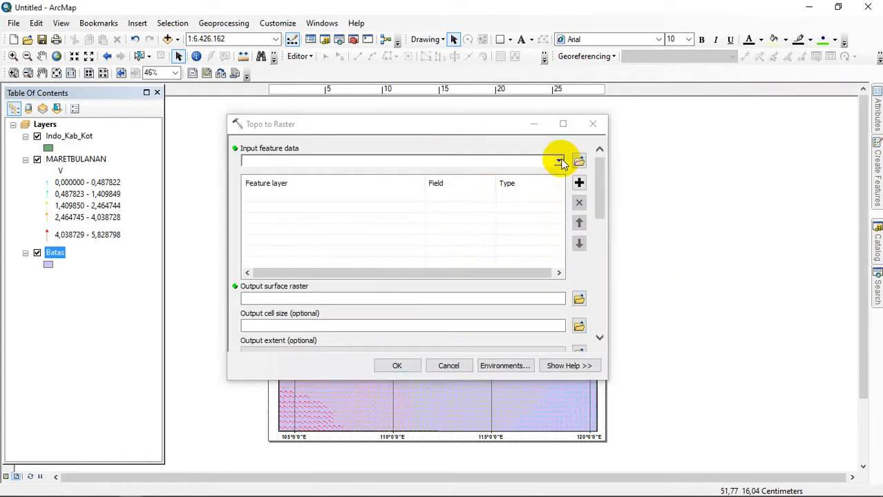
left_click(560, 161)
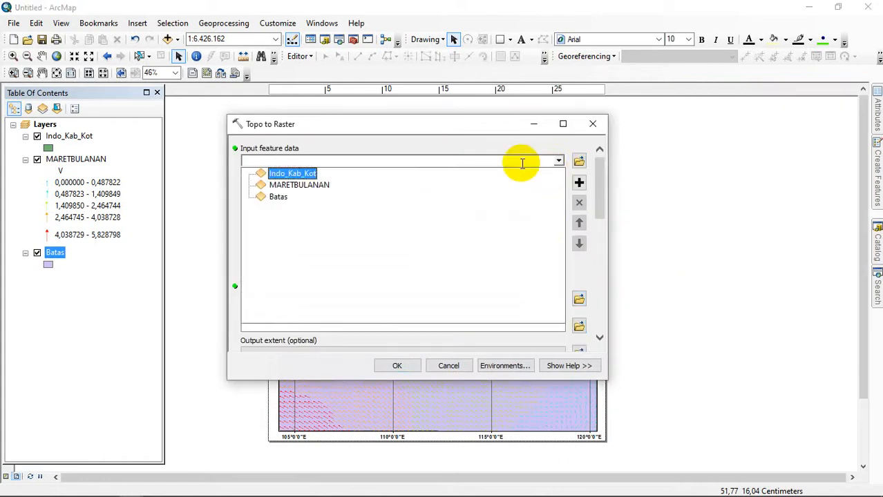
left_click(322, 185)
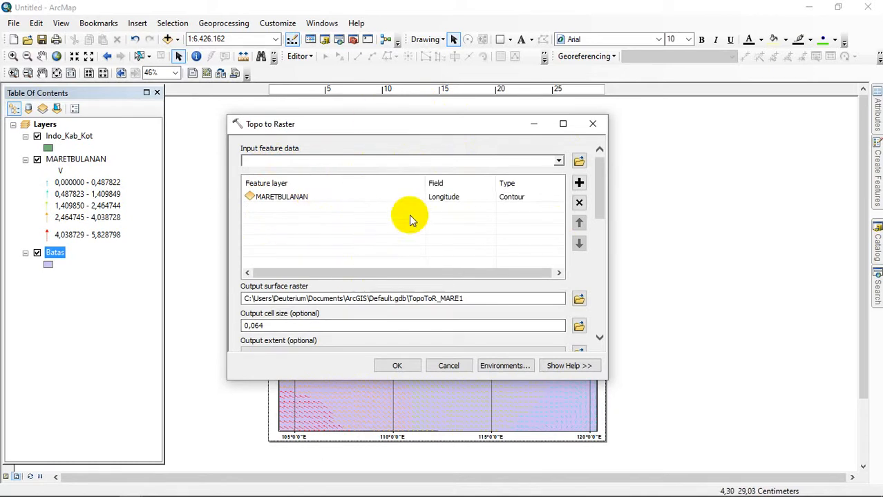
- Set the MARETBULANAN input to use field V with the type PointElevation
left_click(460, 199)
left_click(490, 197)
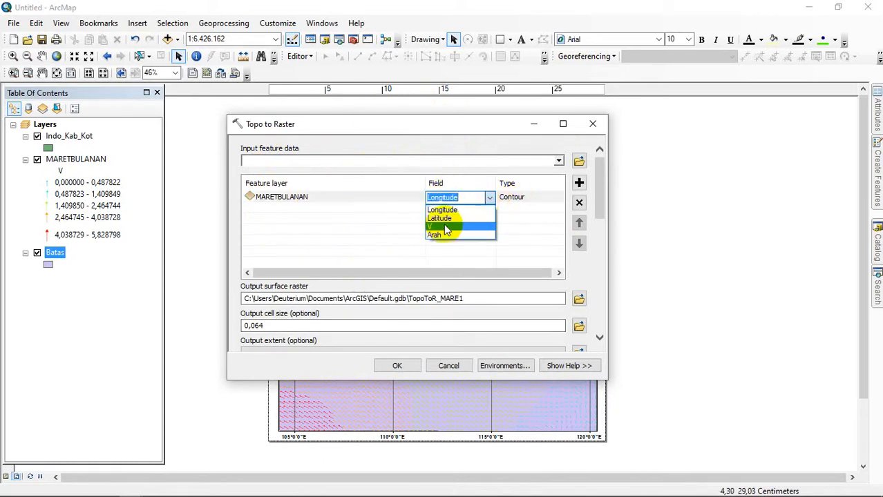
left_click(444, 227)
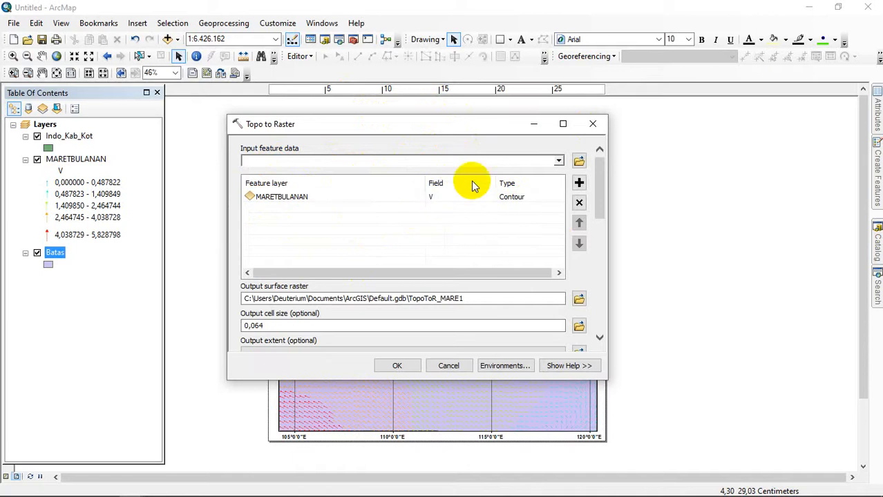
left_click(510, 197)
left_click(559, 199)
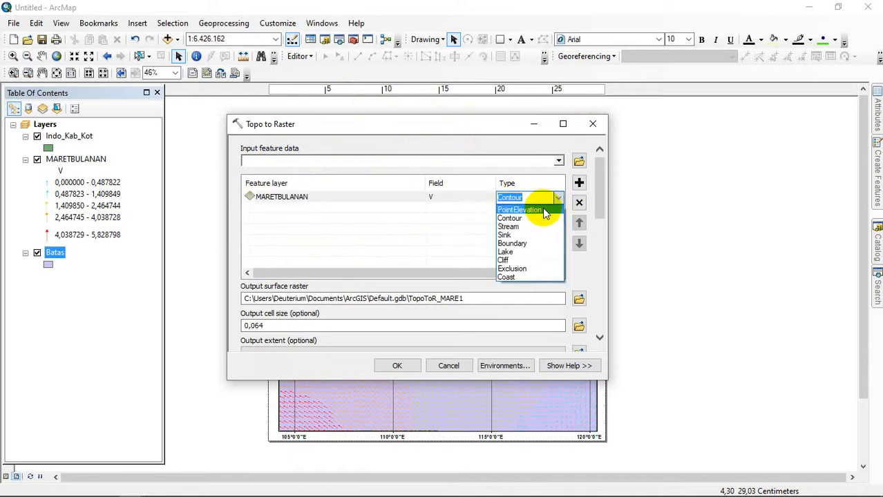
left_click(545, 211)
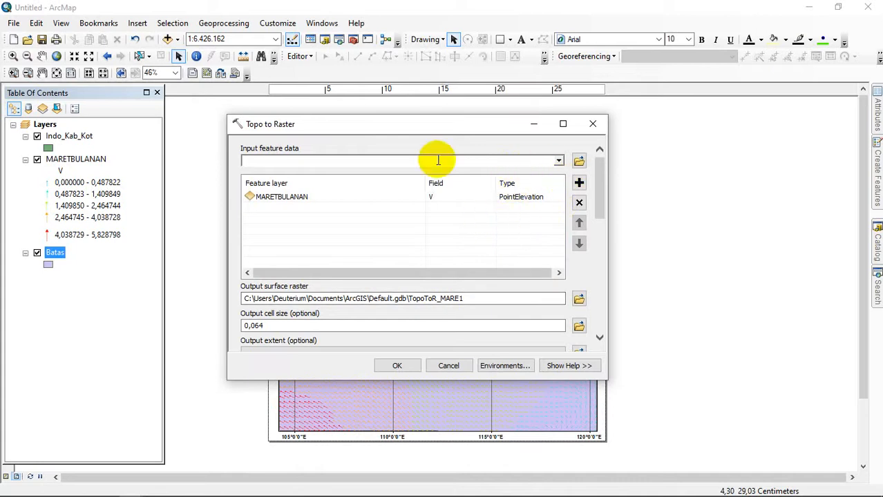
- Add Batas as a second input with the type Boundary and run Topo to Raster with the default output
left_click(558, 160)
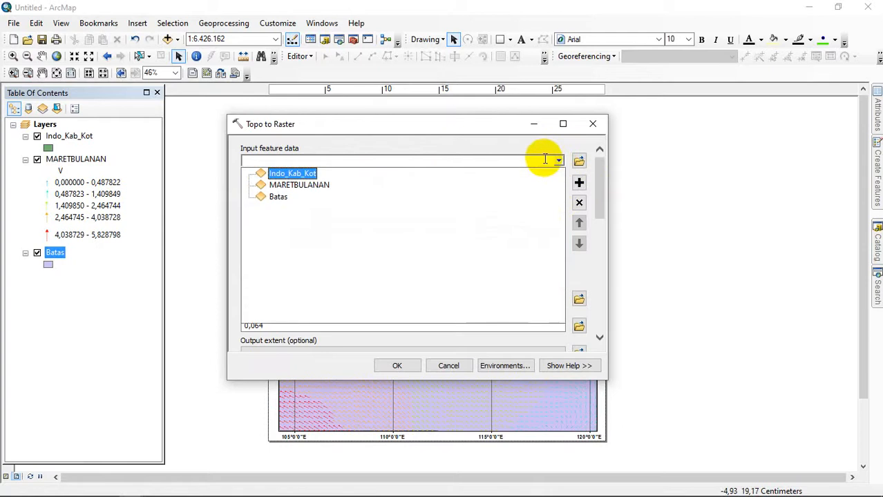
left_click(280, 196)
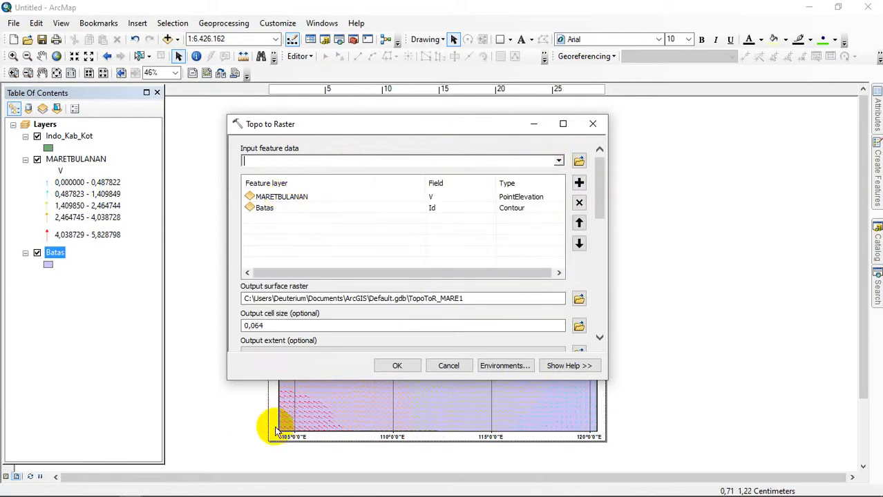
left_click_drag(464, 123, 722, 105)
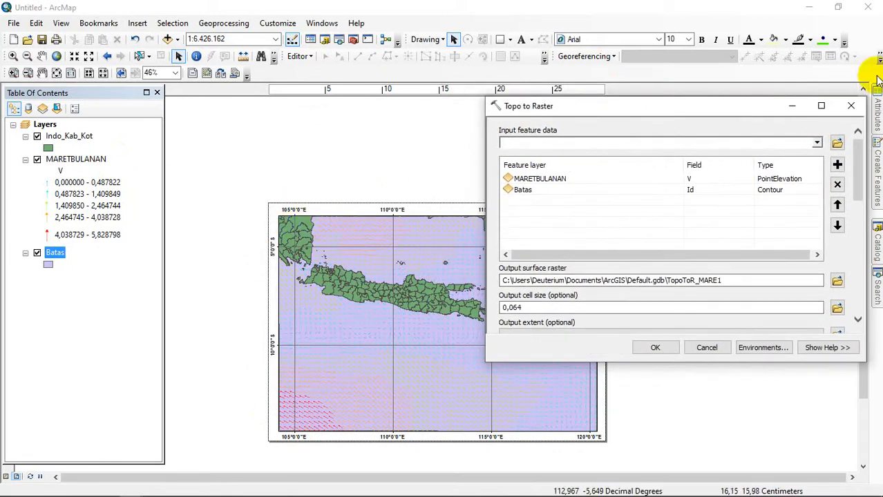
left_click_drag(784, 104, 574, 100)
left_click(582, 188)
left_click(584, 187)
left_click(605, 188)
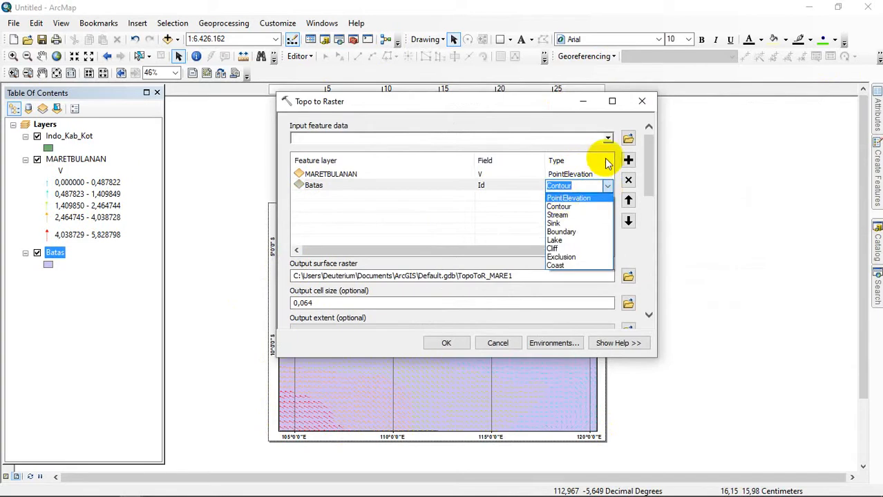
left_click(572, 233)
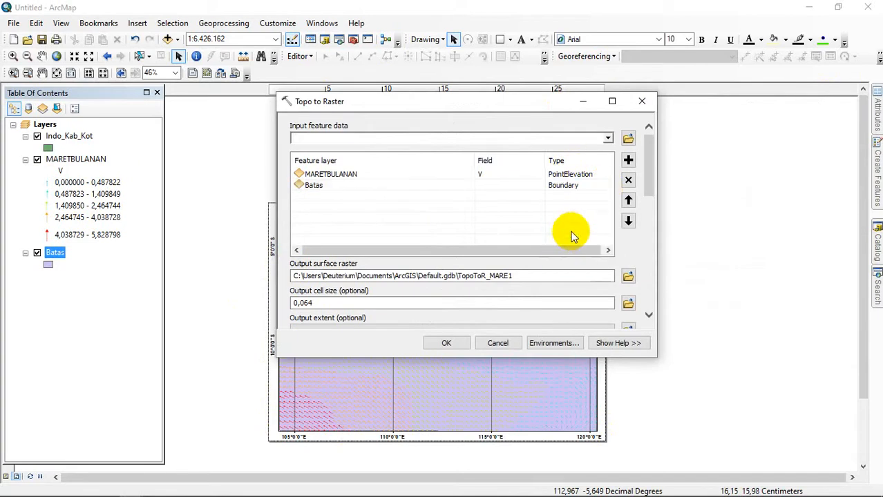
left_click(452, 346)
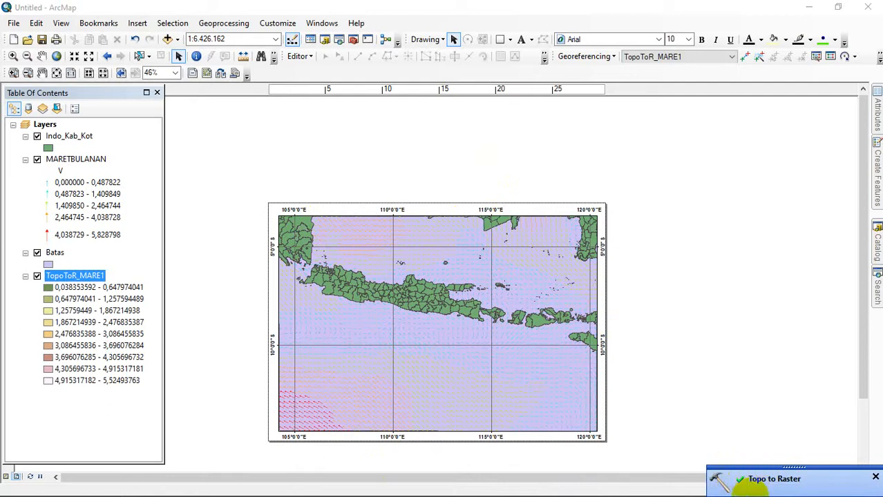
left_click(875, 477)
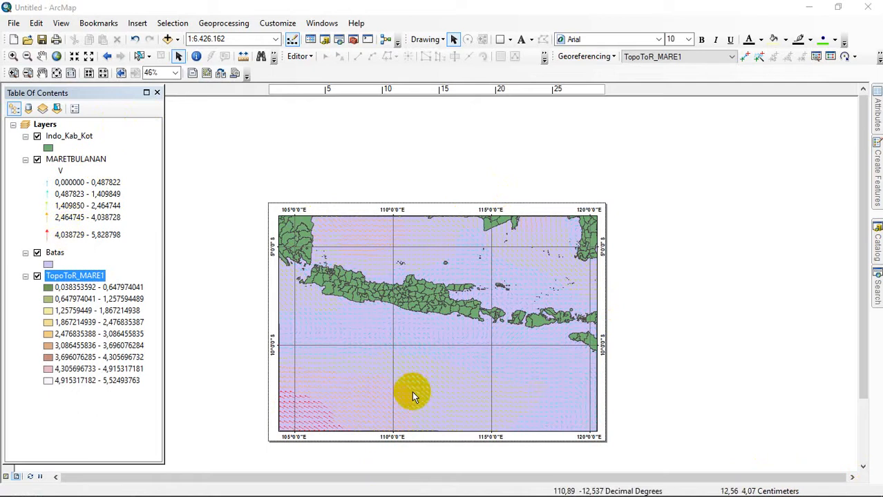
- Move the Batas layer below the TopoToR_MARE1 raster and turn off its display
left_click_drag(55, 254, 67, 392)
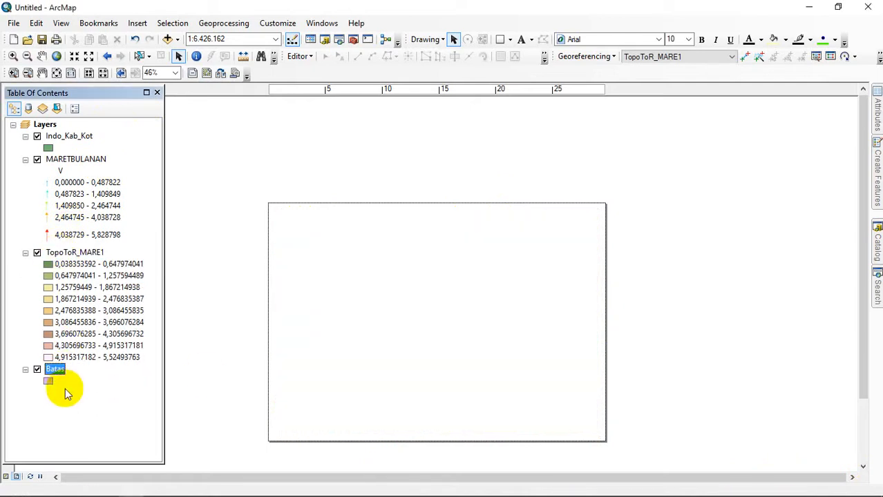
left_click(37, 369)
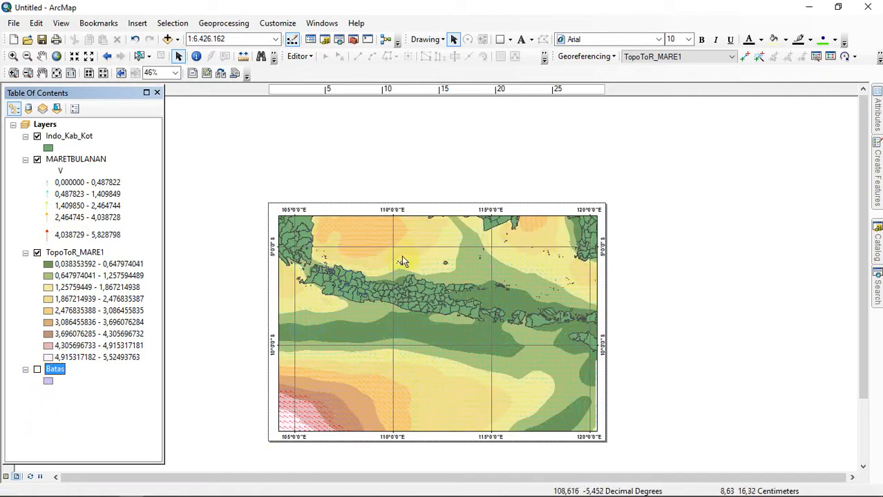
- Change the template symbol color of the MARETBULANAN wind arrows to black, with the layer hidden during the change and shown again
left_click(36, 158)
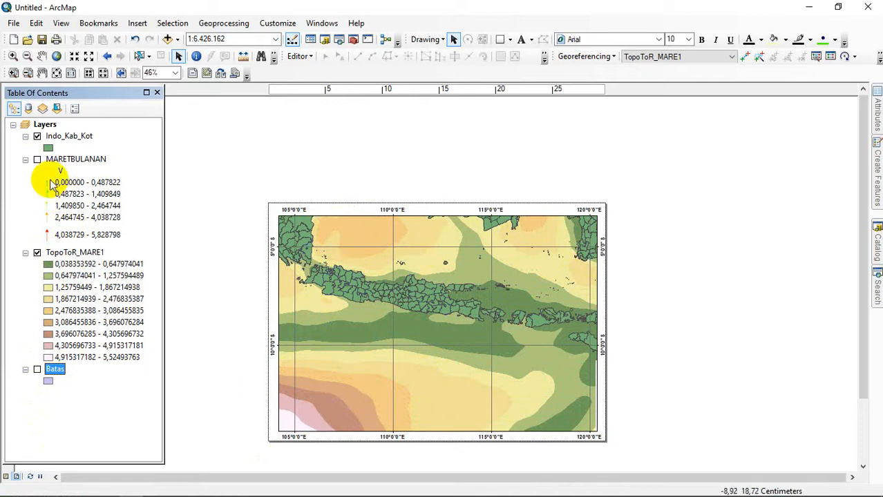
left_click(59, 159)
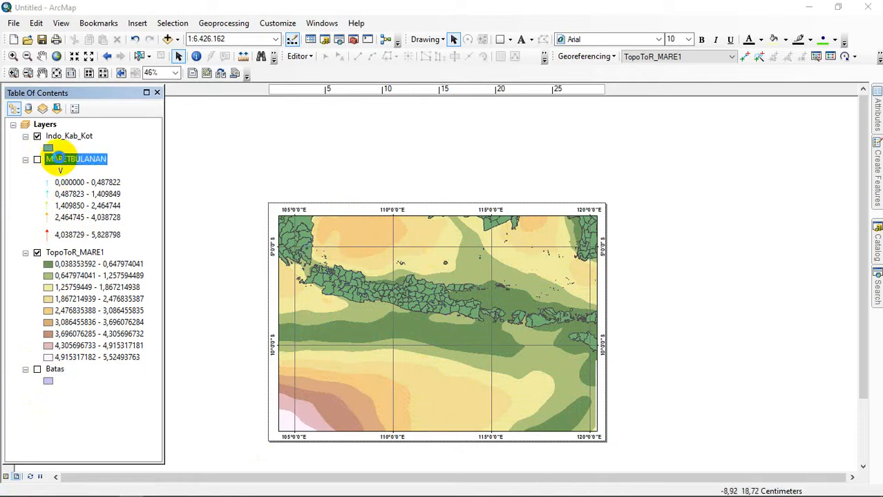
double_click(60, 172)
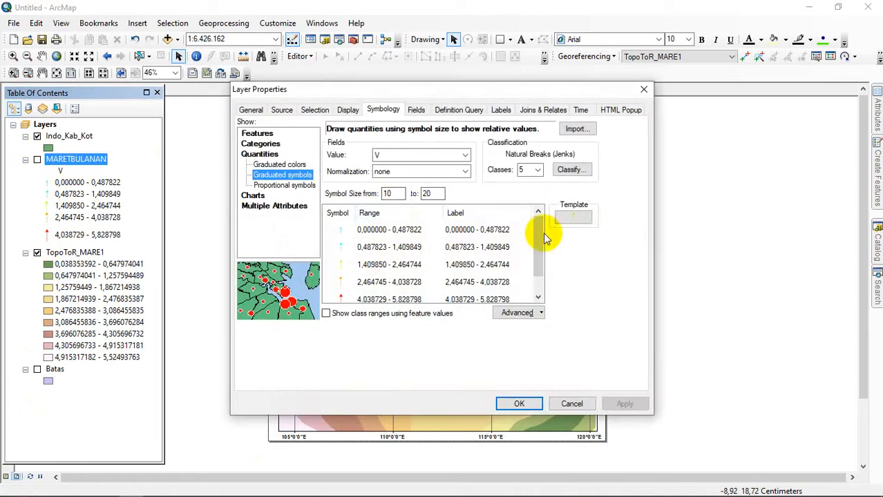
left_click(573, 217)
left_click(547, 189)
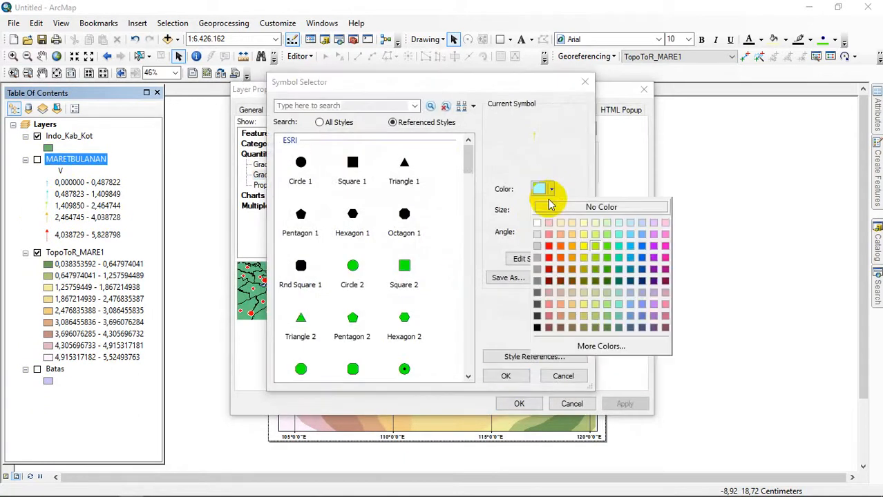
left_click(537, 327)
left_click(516, 375)
left_click(517, 403)
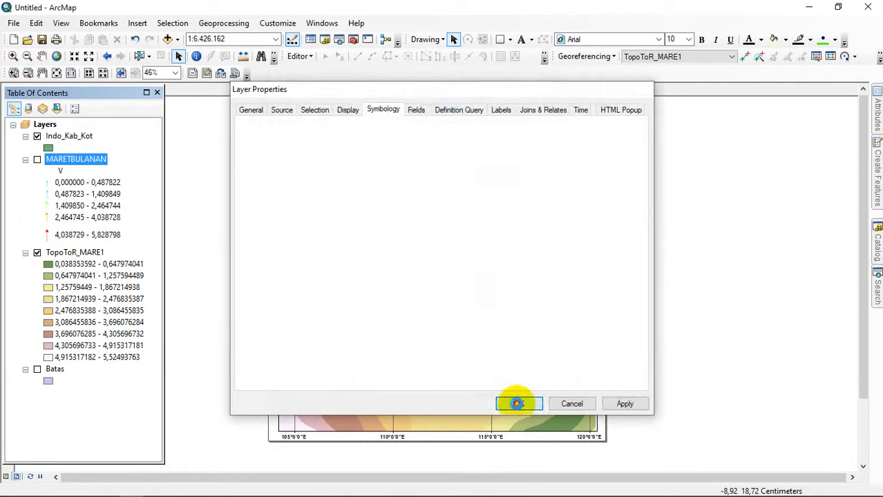
left_click(37, 160)
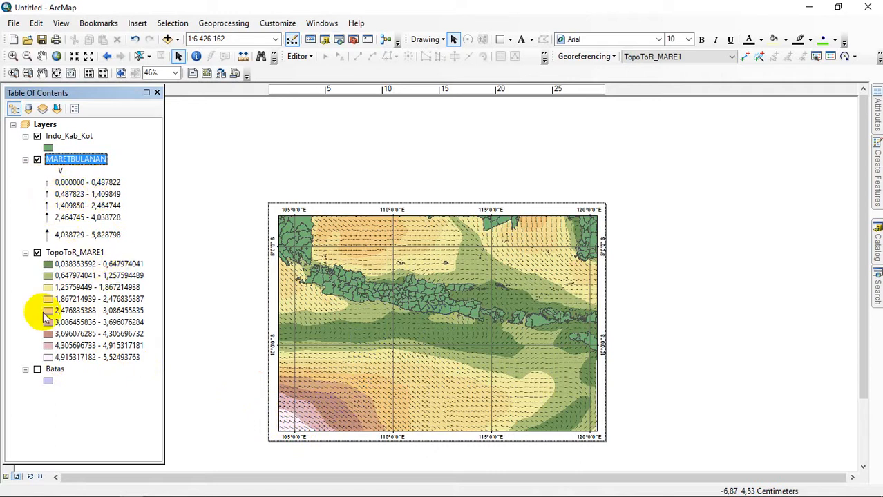
- Set the classified symbology of the TopoToR_MARE1 raster to 5 classes
left_click(89, 252)
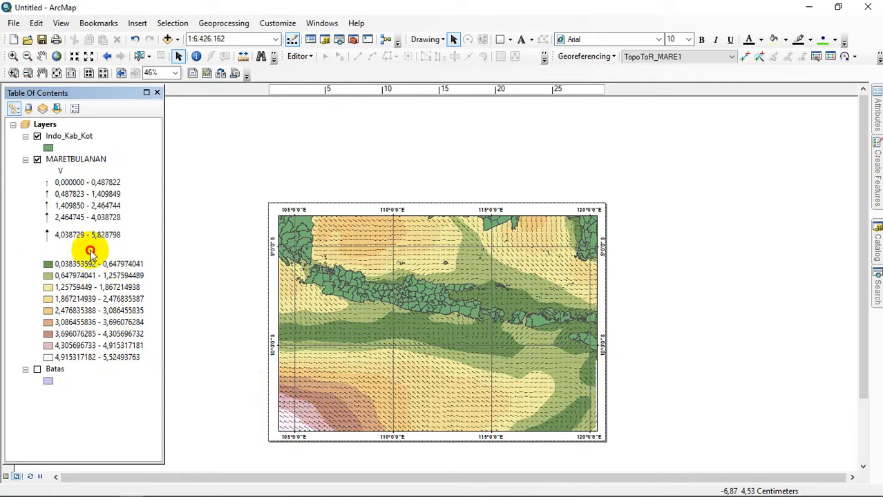
double_click(90, 252)
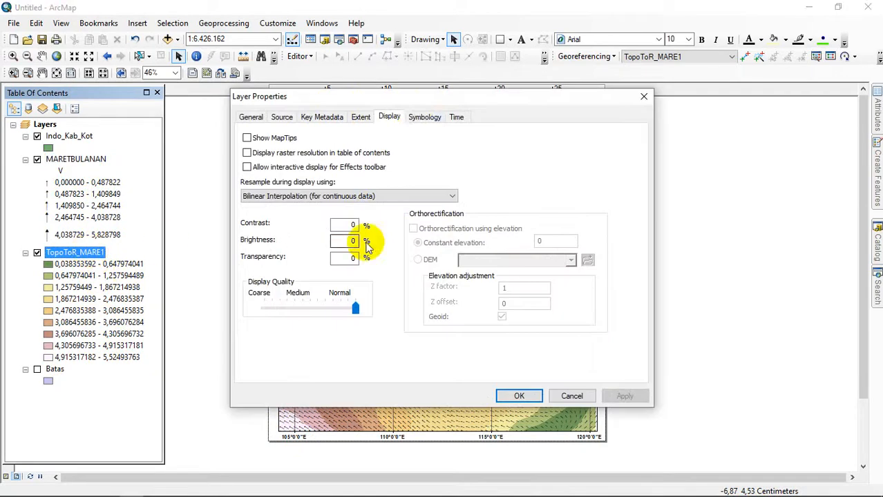
left_click(418, 116)
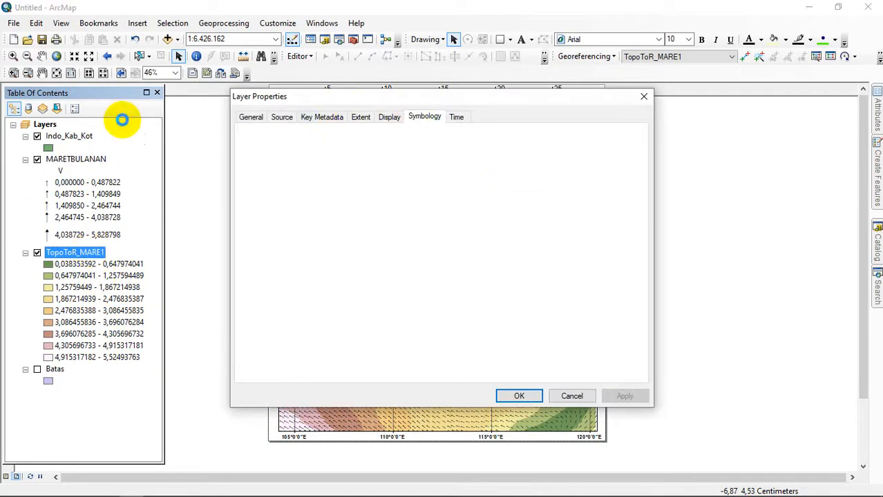
left_click(535, 197)
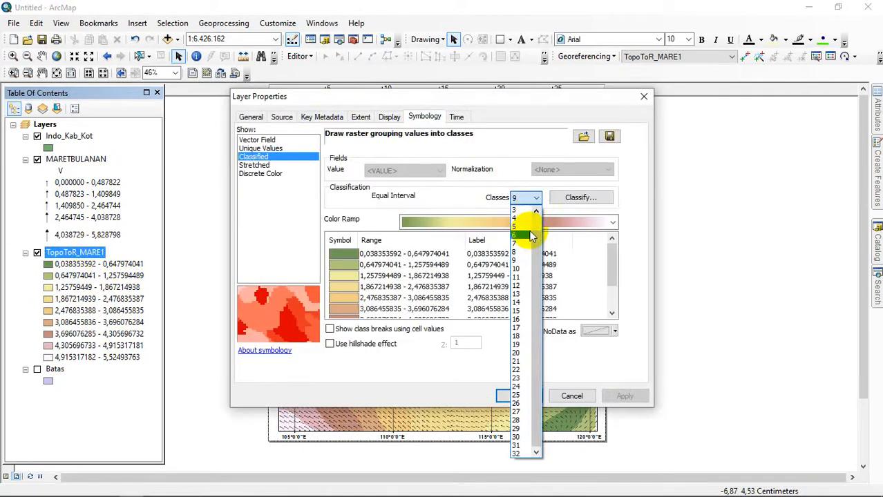
left_click(525, 228)
left_click(513, 396)
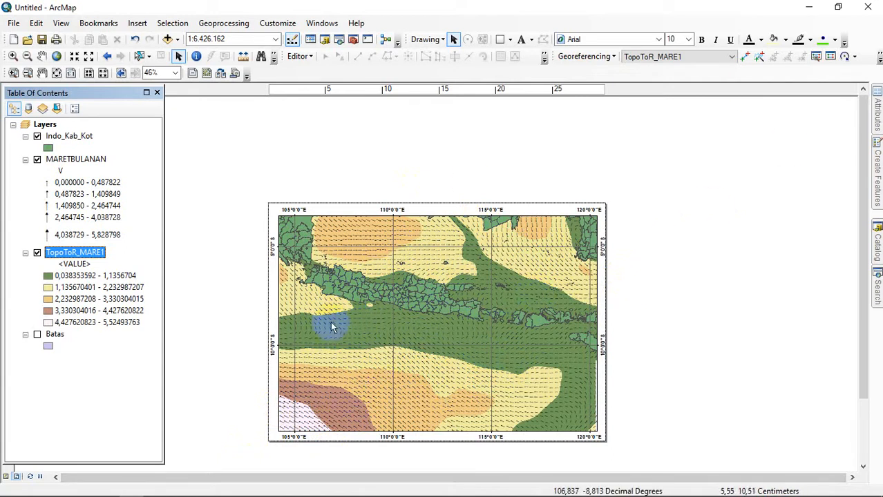
- Hide the Indo_Kab_Kot layer briefly to view the raster beneath the land, and show it again
left_click(37, 137)
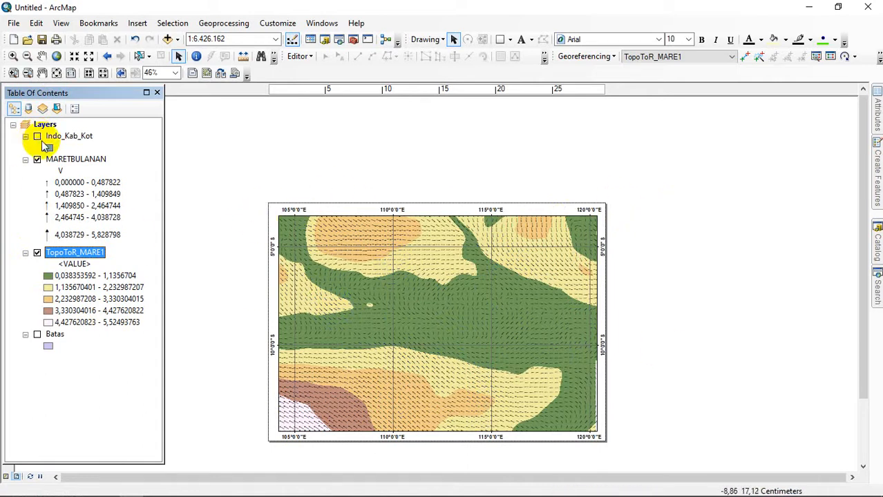
left_click(37, 136)
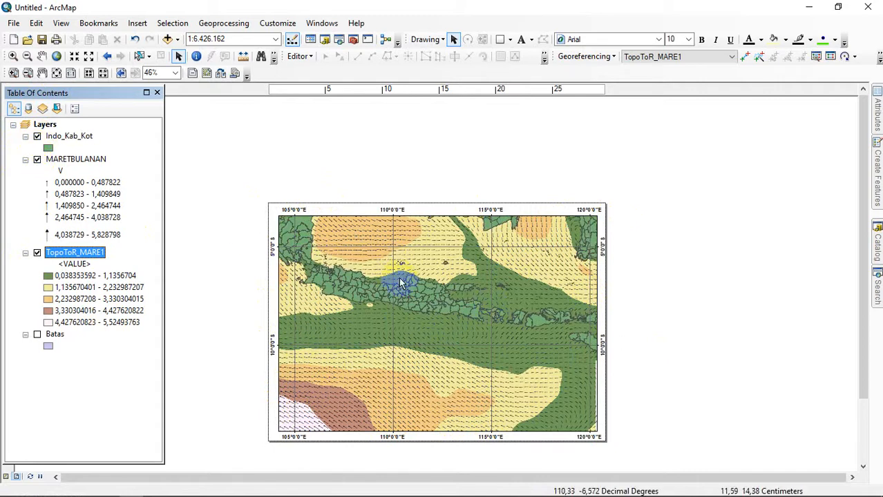